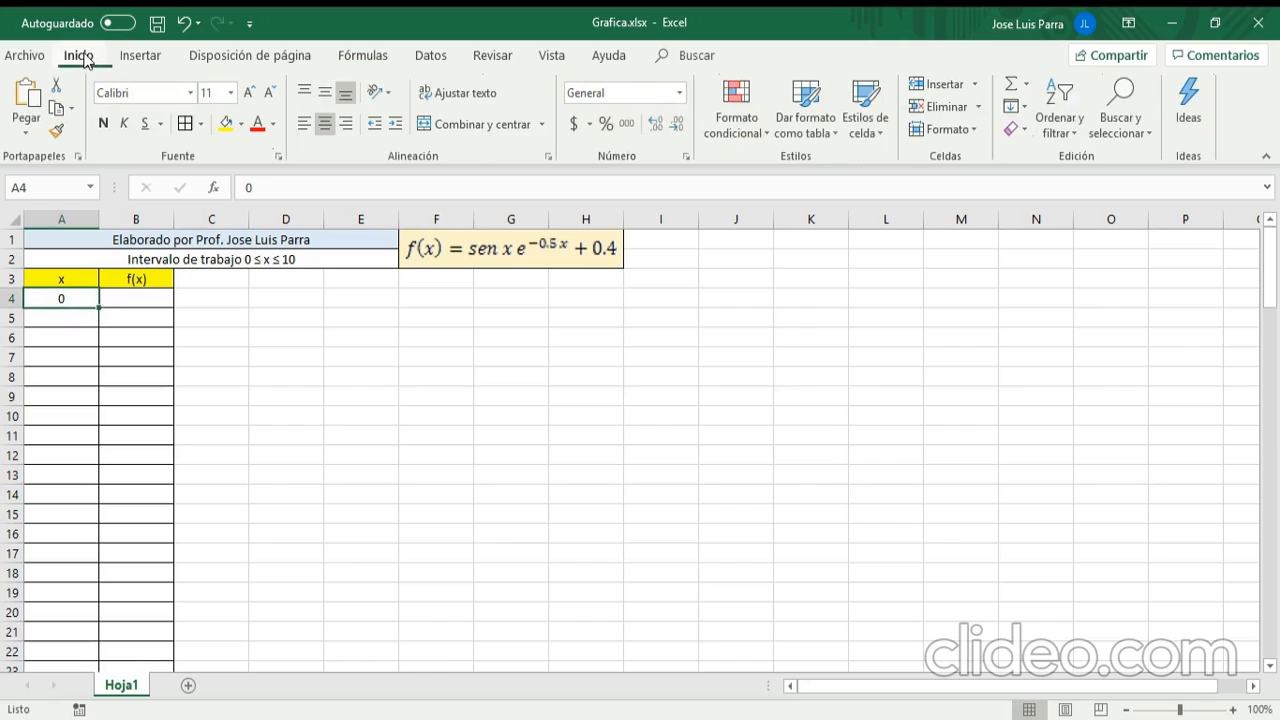
Step: Fill column A from A4 with a linear series in columns, using increment 0.1 and limit 10
left_click(1025, 107)
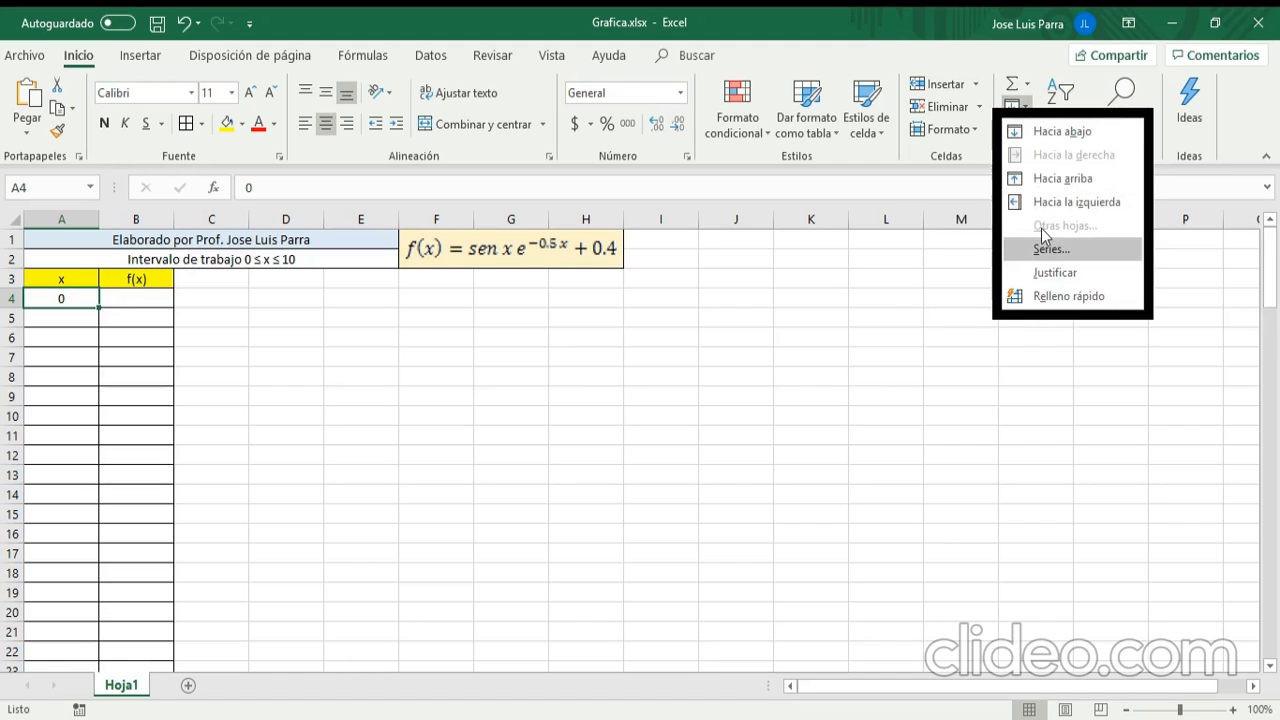
left_click(1050, 255)
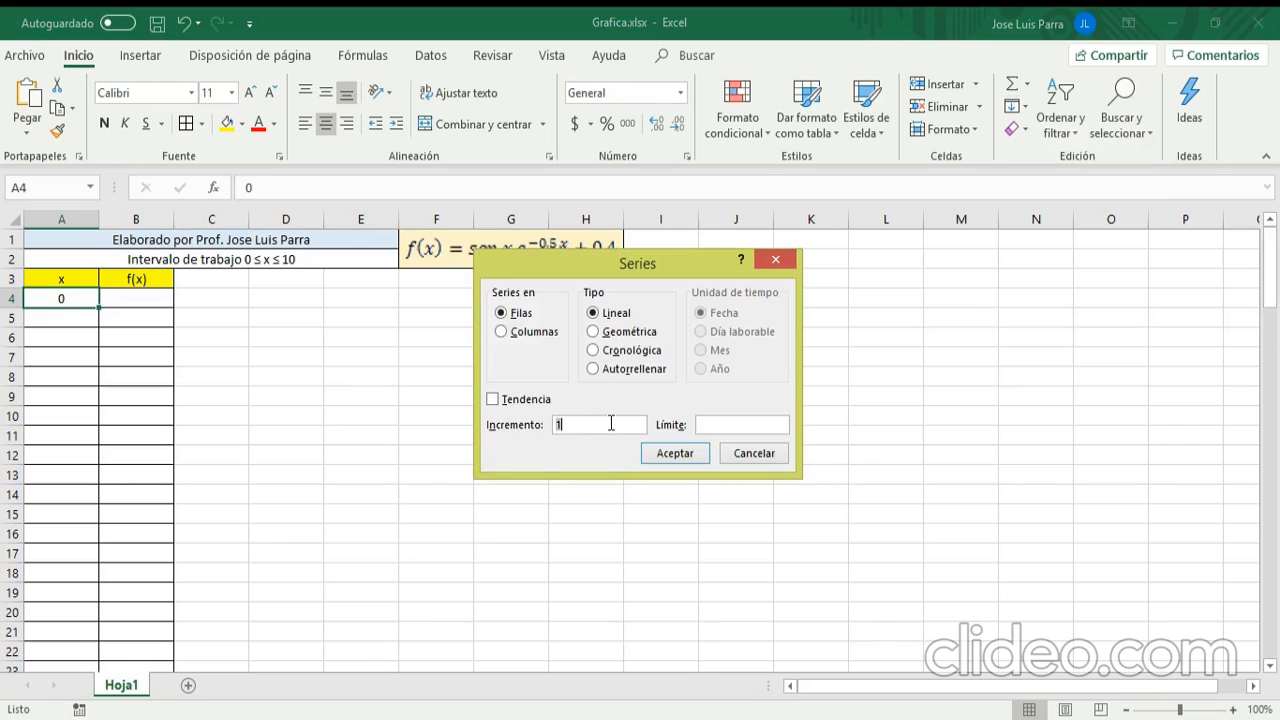
type("1")
key("Tab")
type("10")
left_click(502, 333)
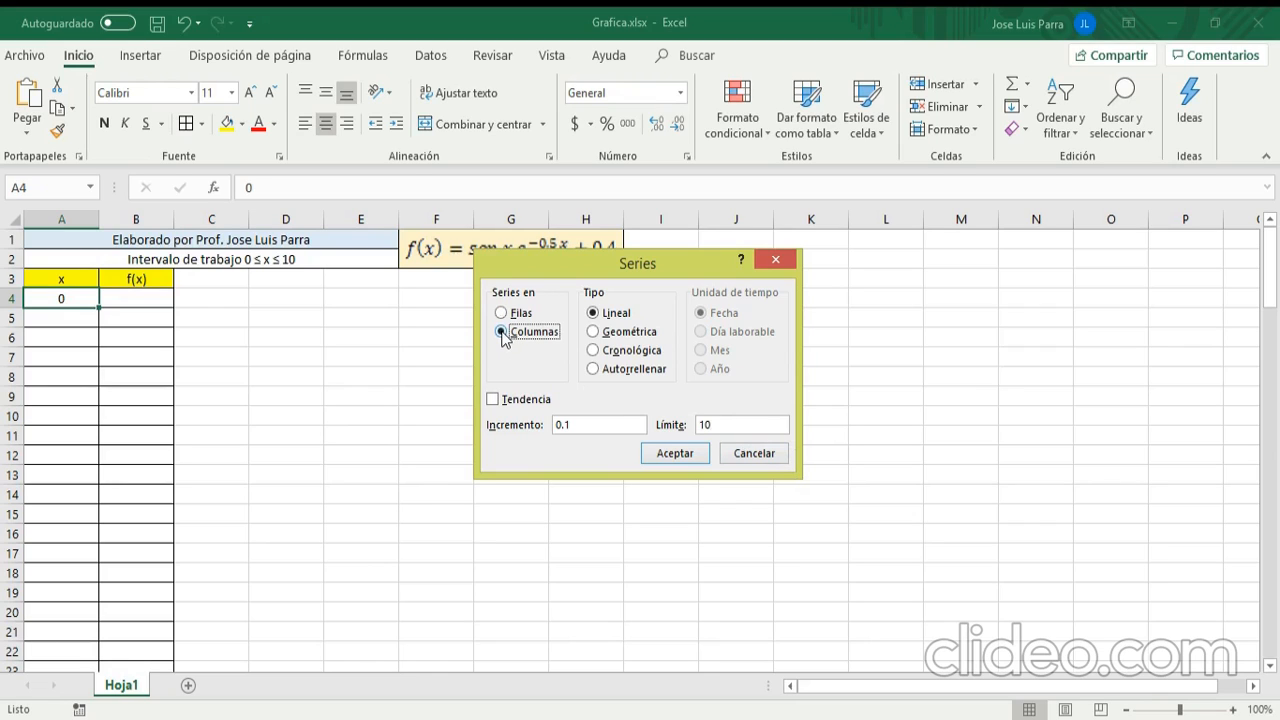
left_click(668, 456)
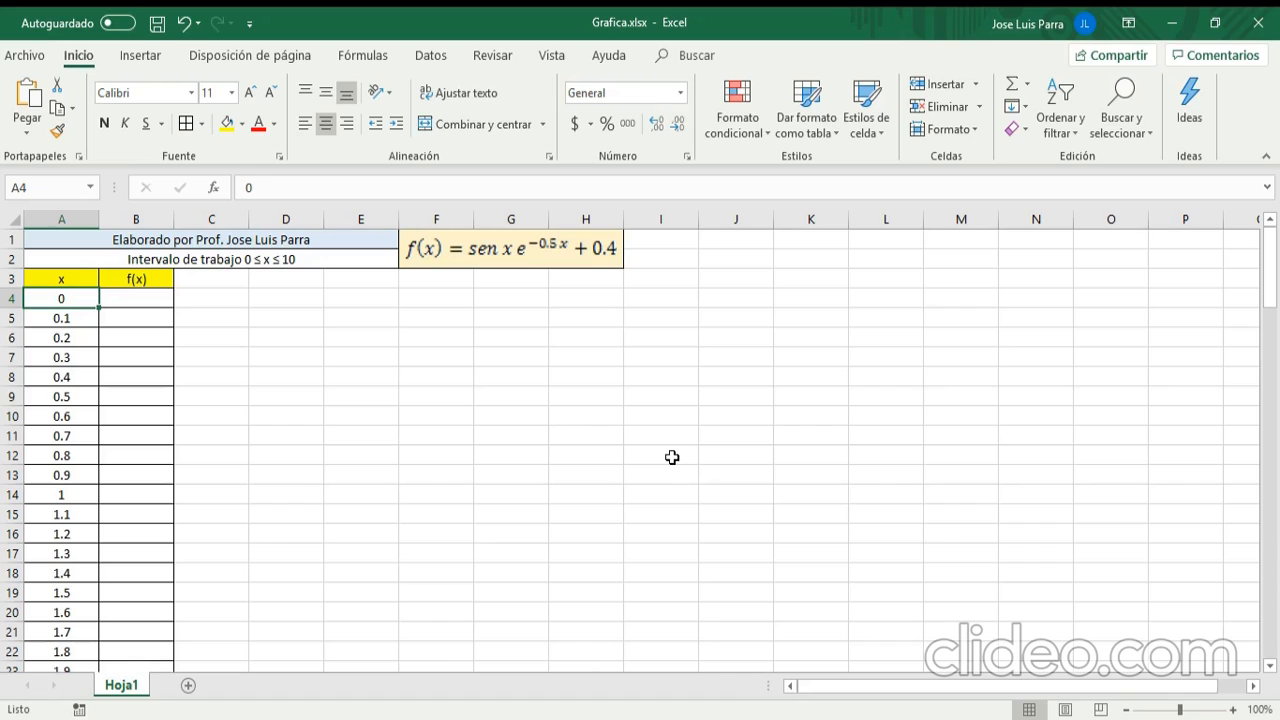
Step: Define the name x for the column A values, A4:A104, with its scope set to Hoja1
key("ctrl+shift+Down")
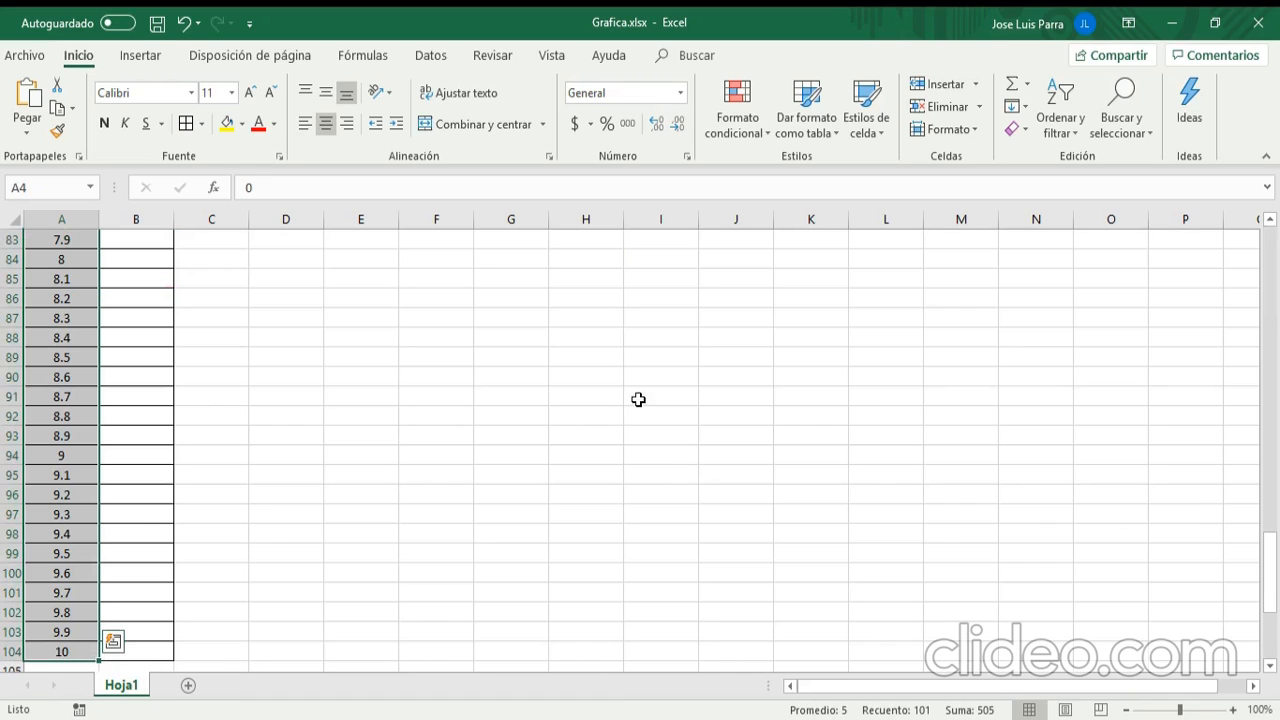
right_click(84, 458)
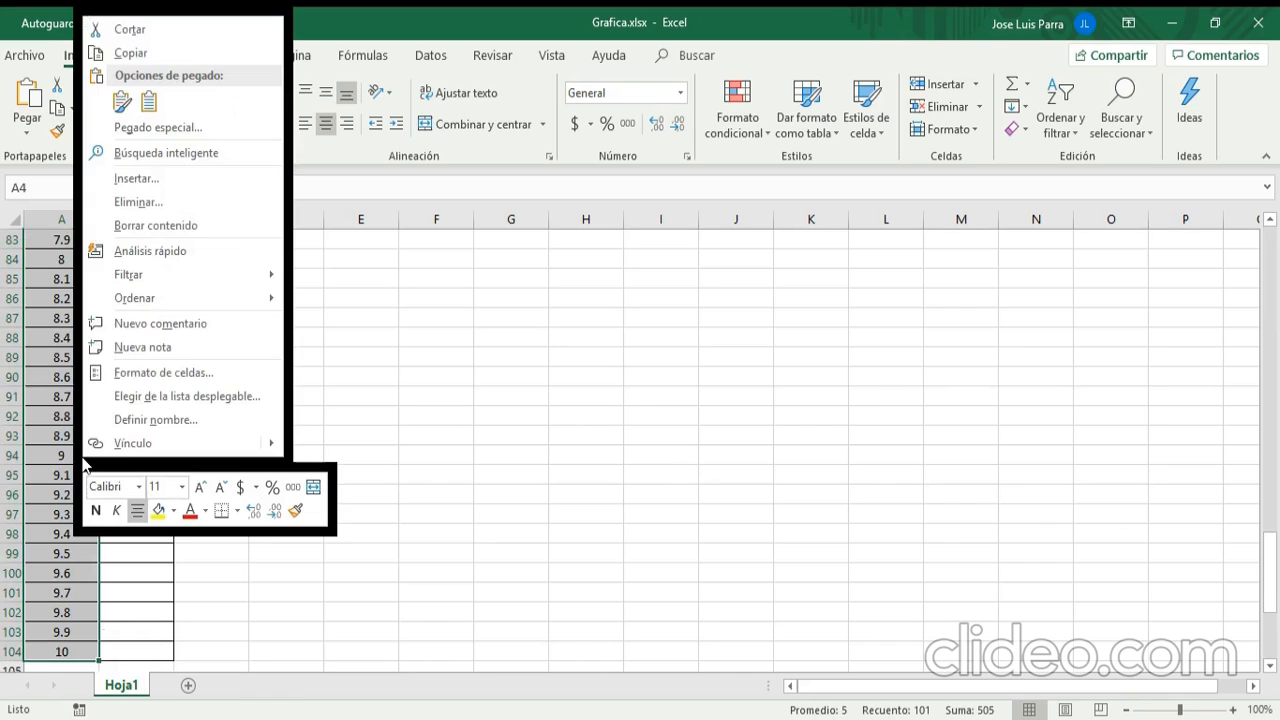
left_click(145, 420)
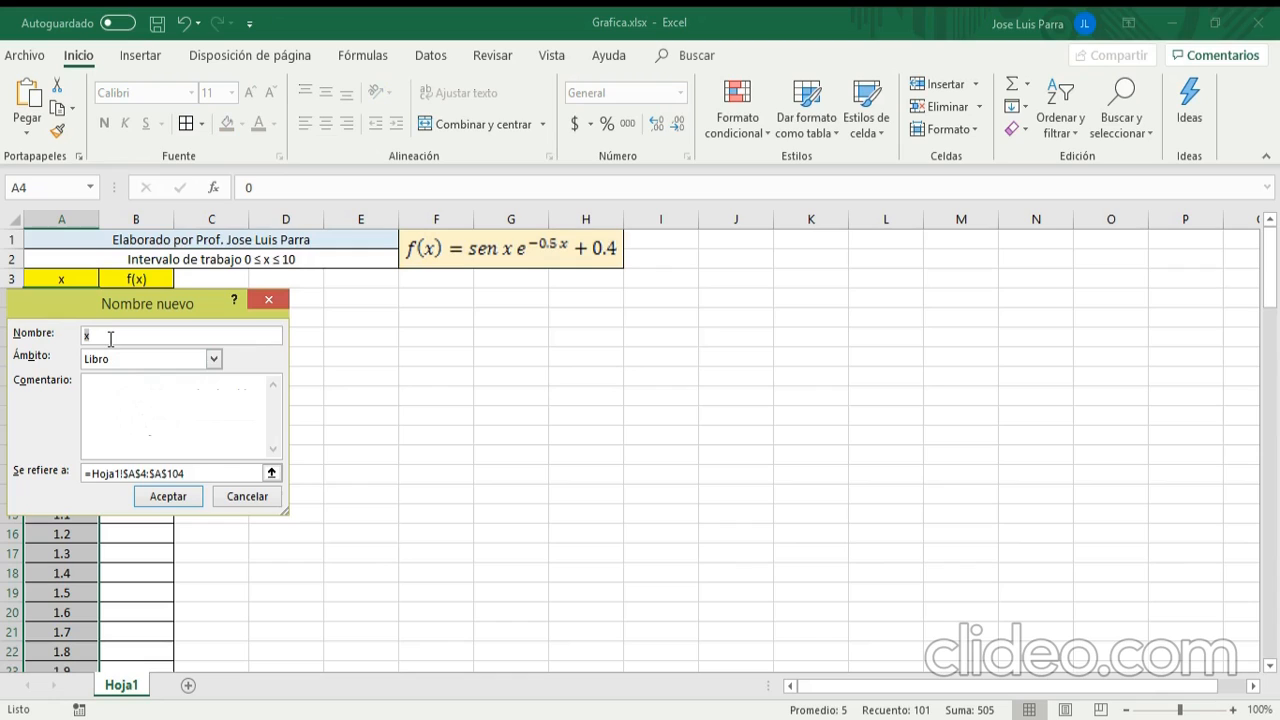
left_click(212, 359)
left_click(119, 390)
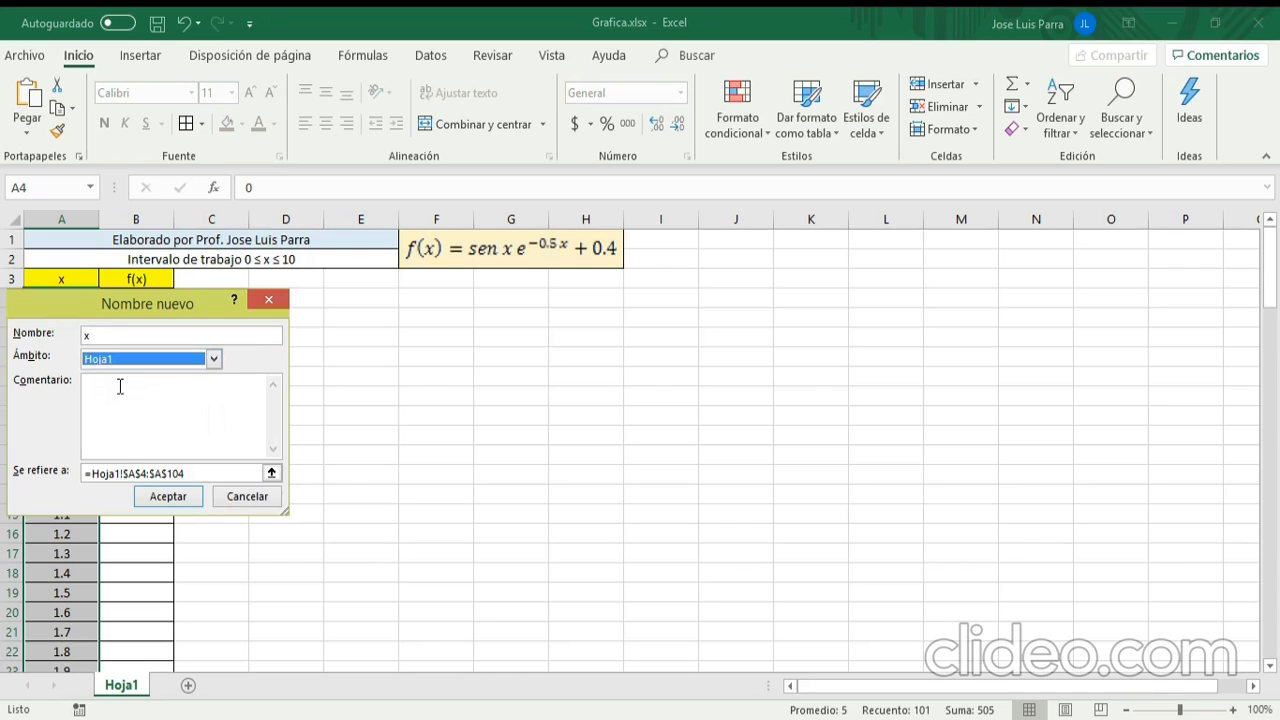
left_click(170, 498)
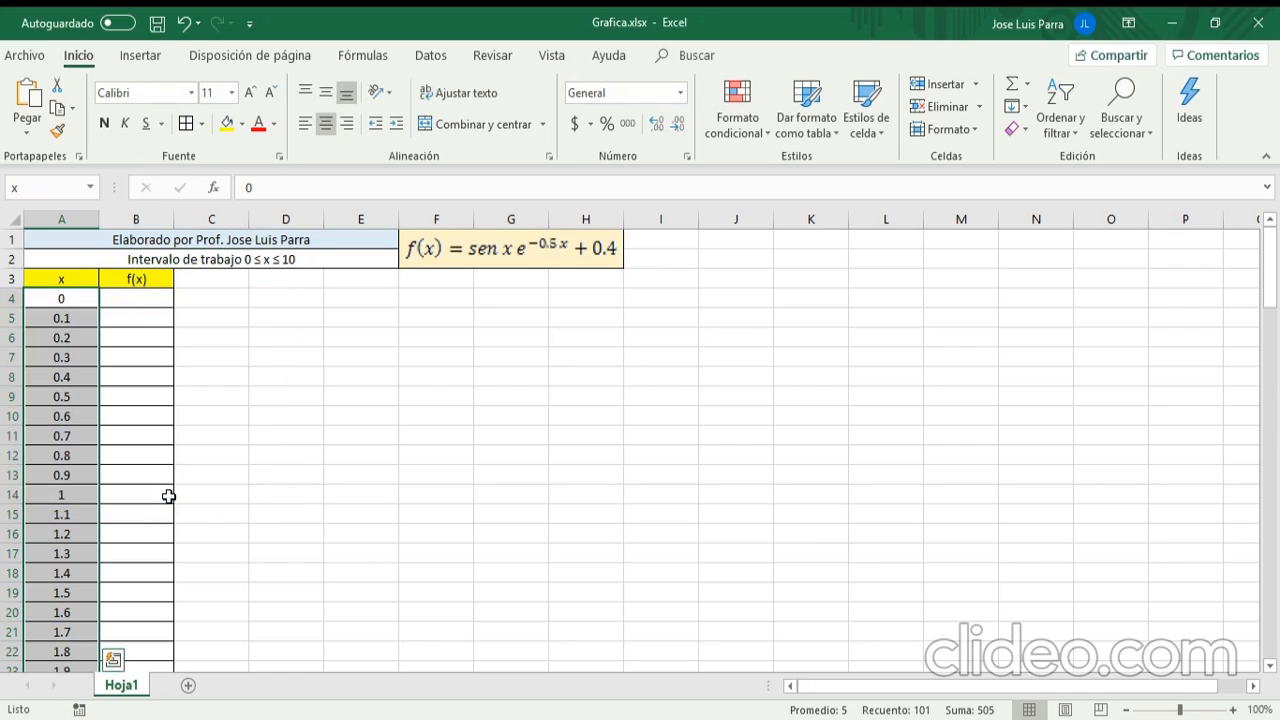
Step: Enter the formula =SENO(x)*EXP(-0.5*x)+0.4 in cell B4
left_click(145, 301)
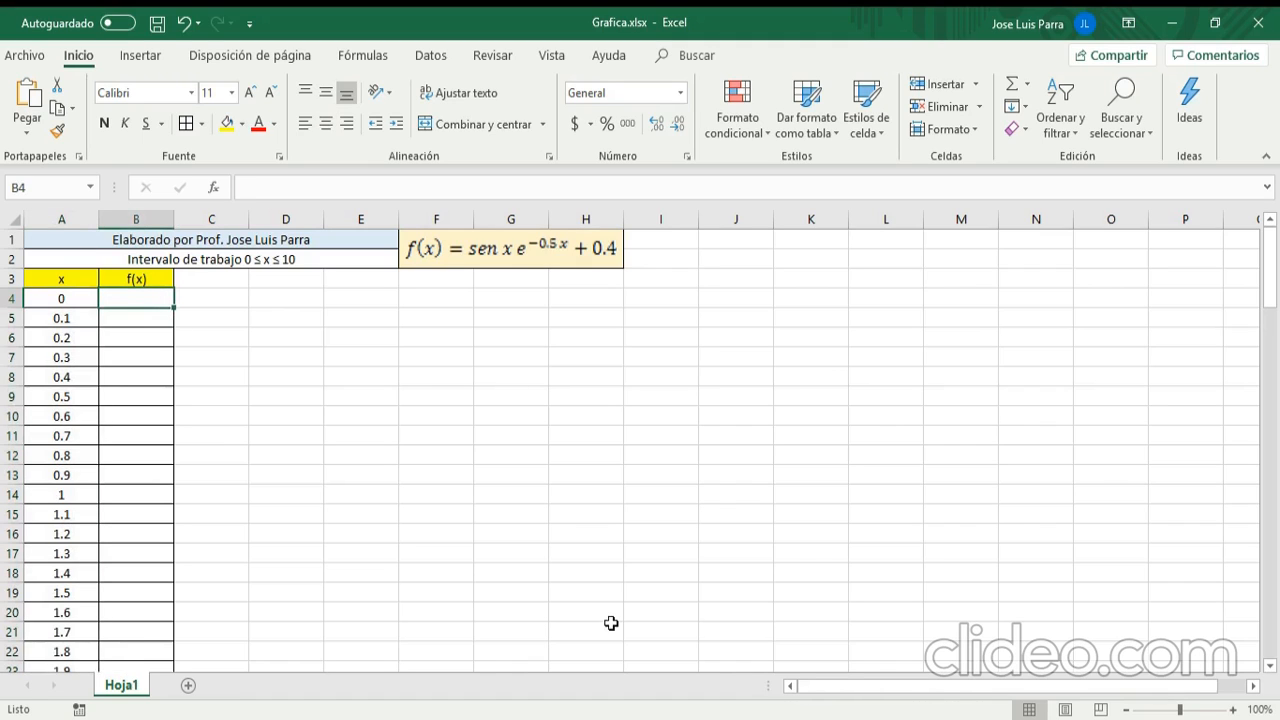
type("=")
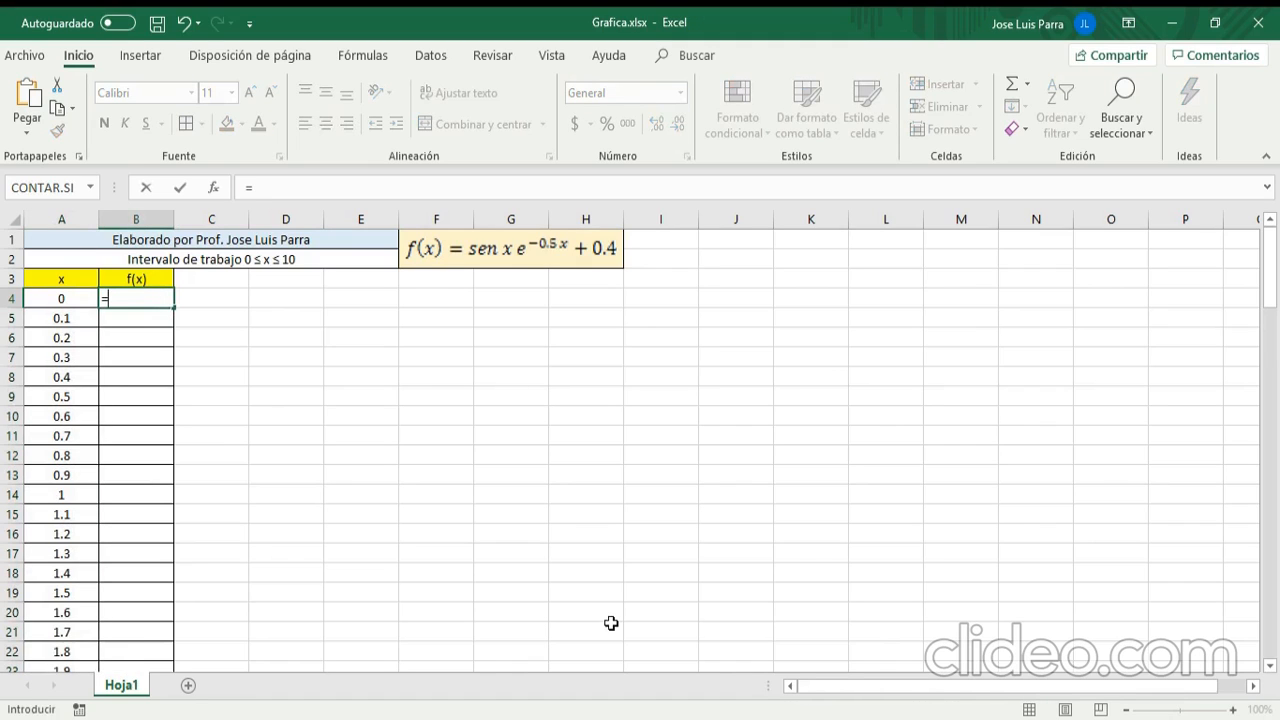
type("SEN")
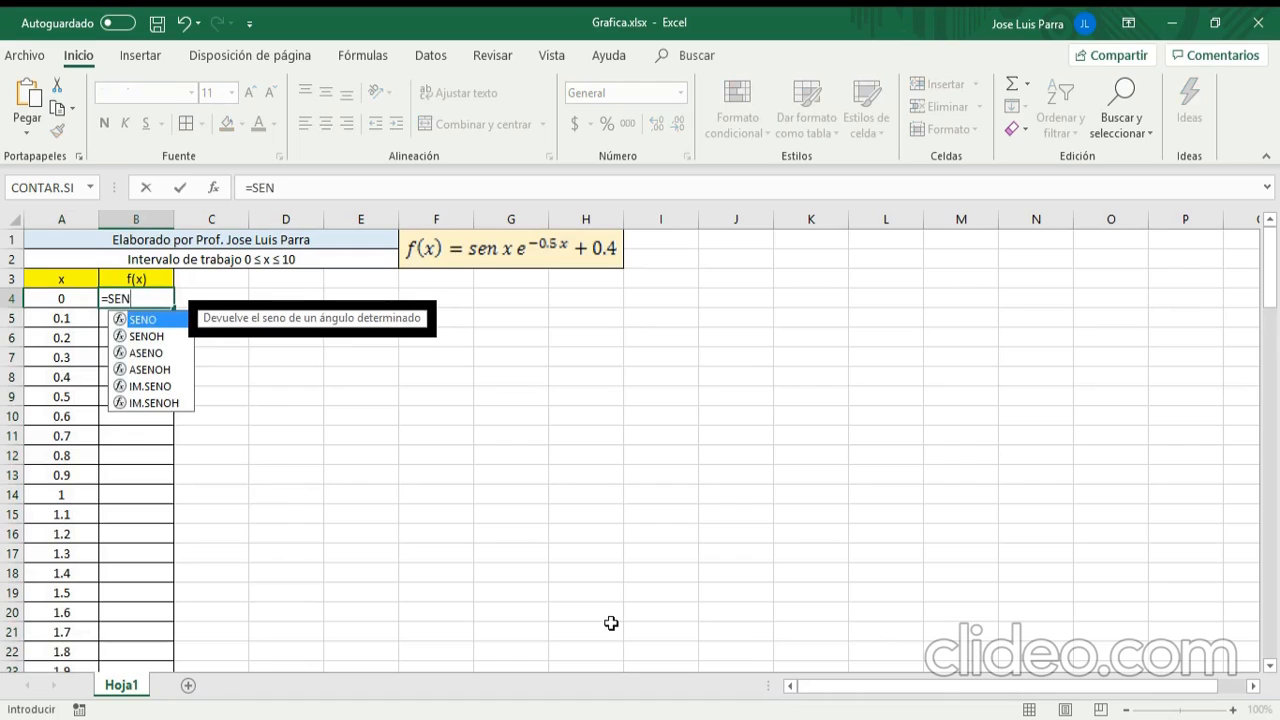
type("O(x)")
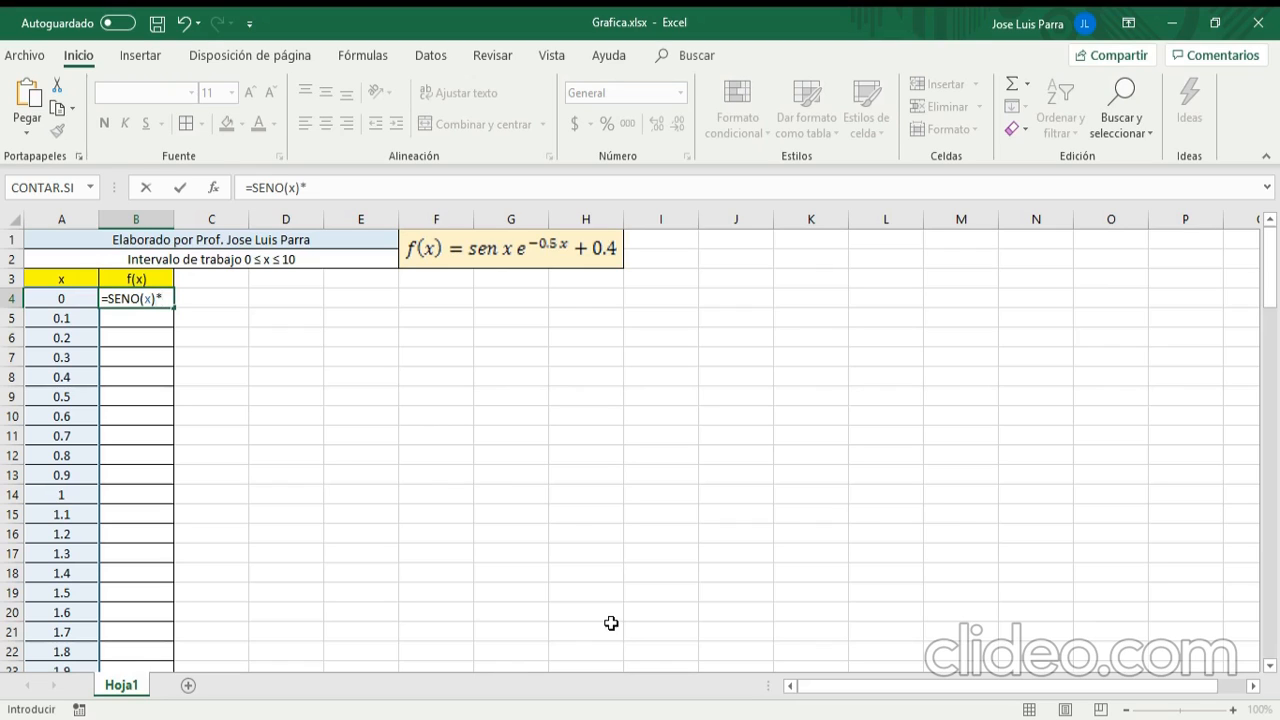
type("*EXP")
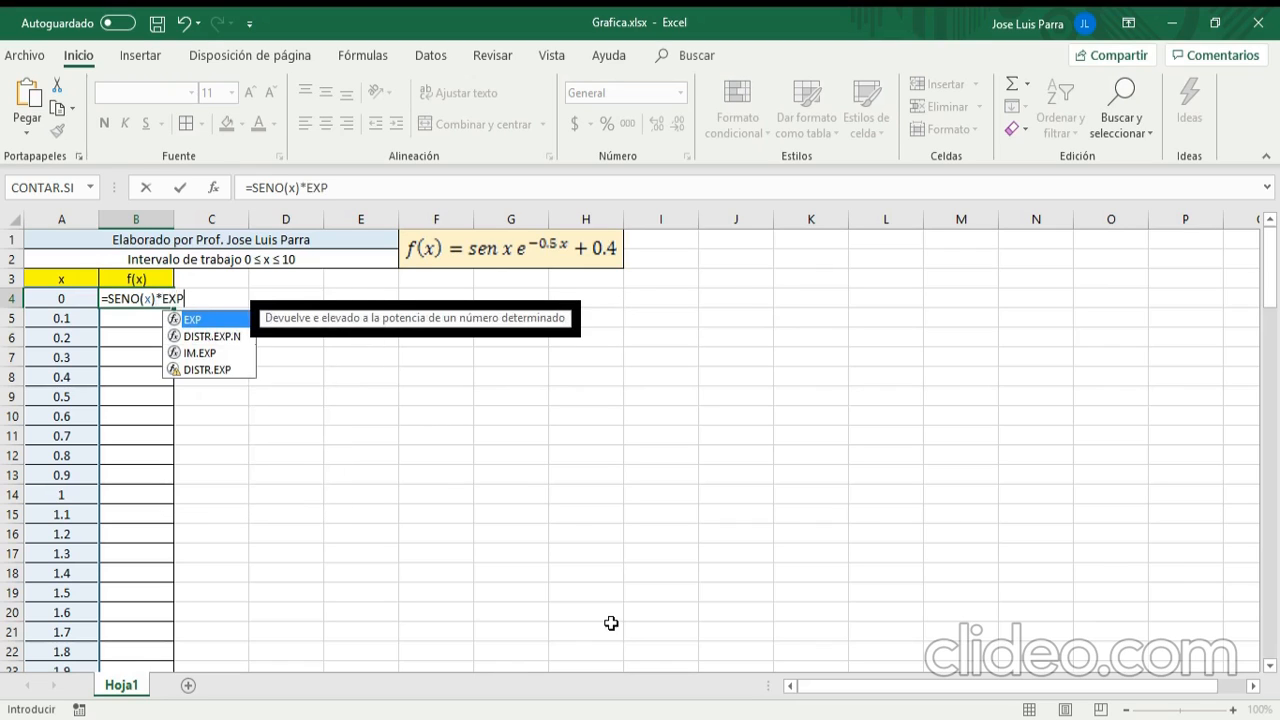
type("(-")
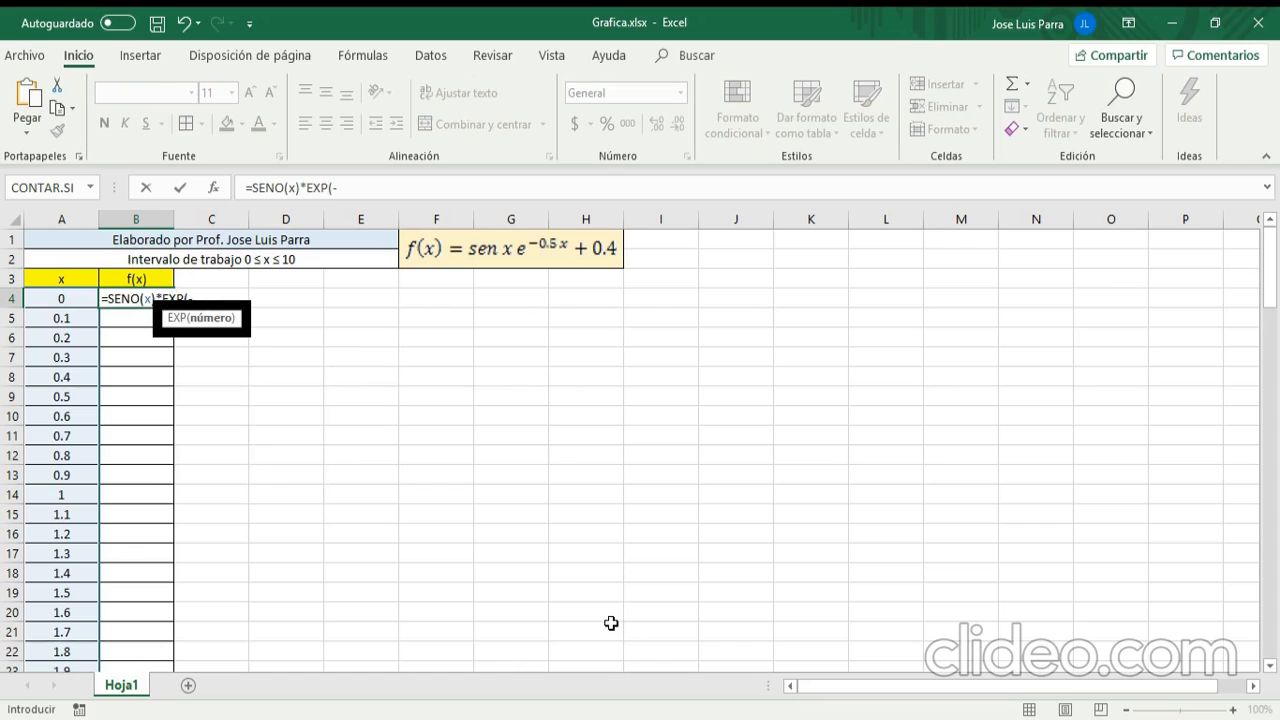
type("0.5*x")
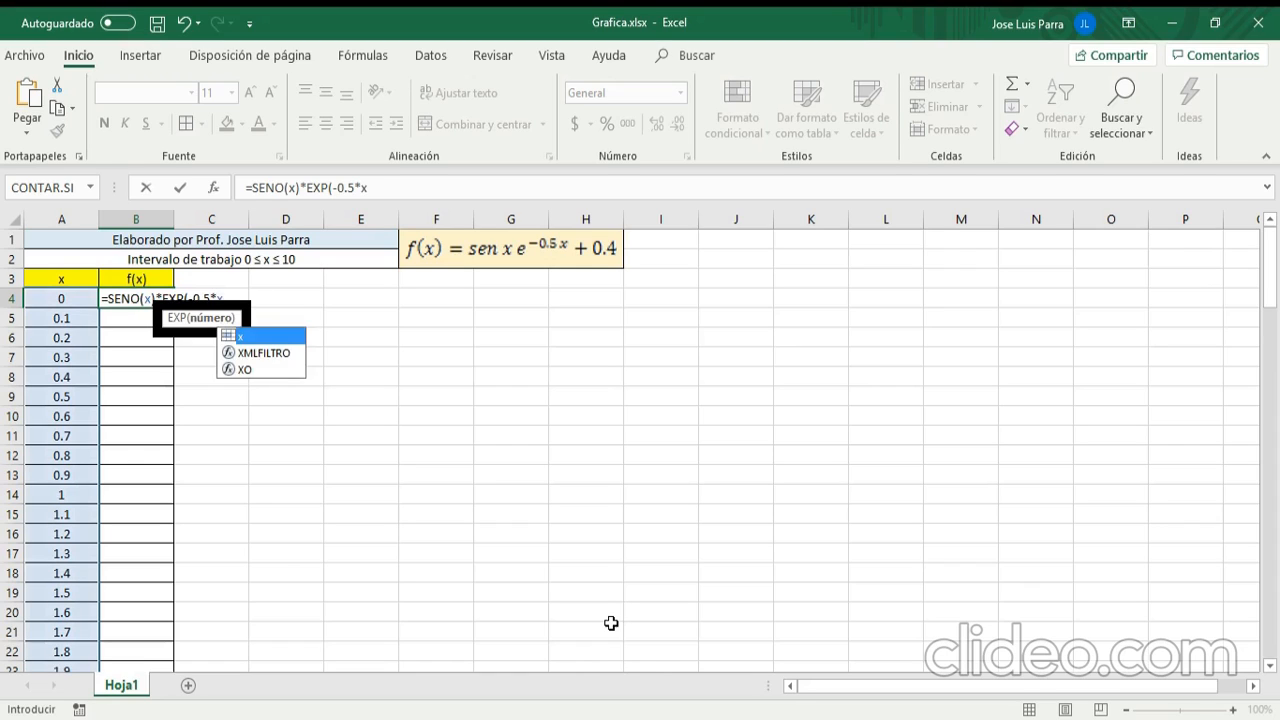
type(")")
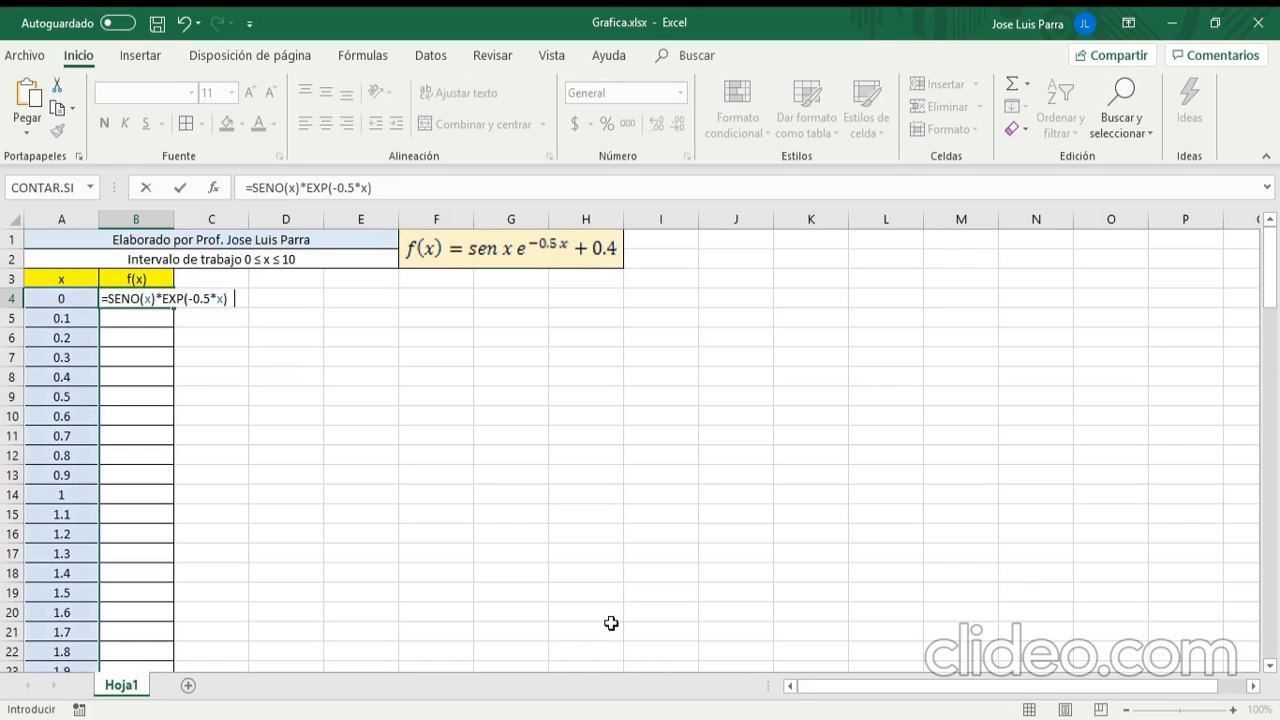
type("+0.4")
key("Return")
key("Up")
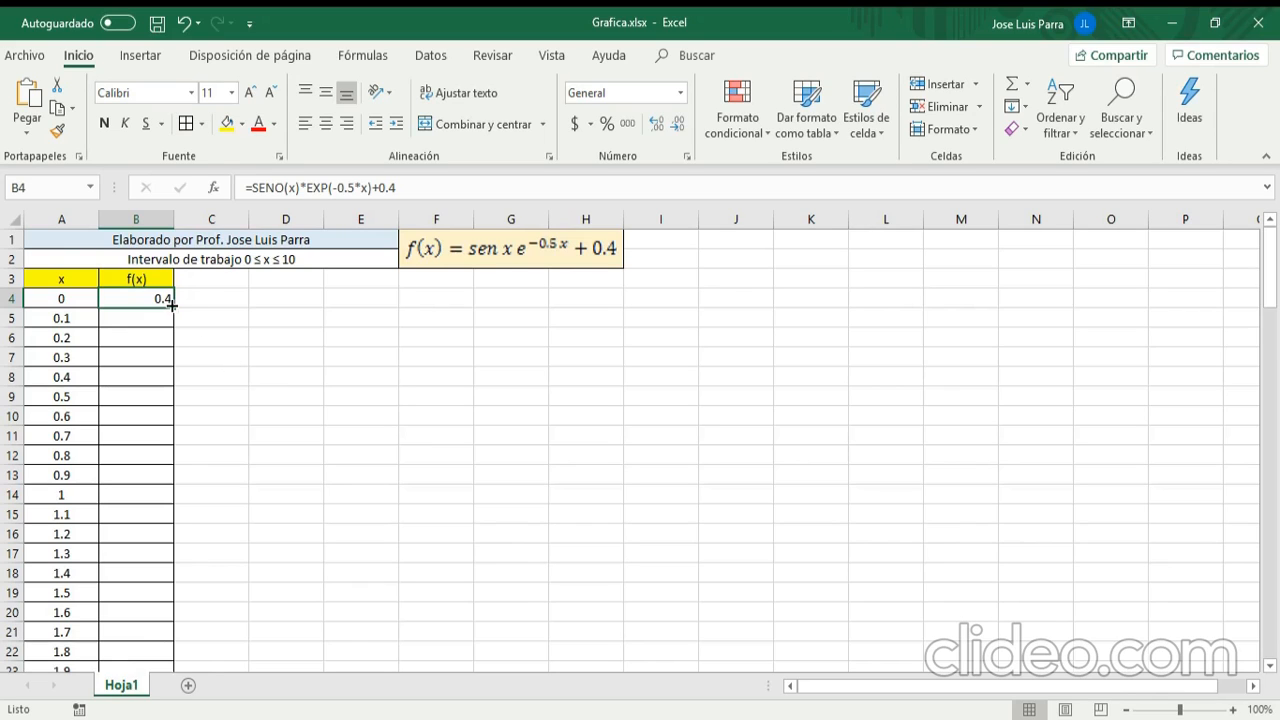
Step: Copy the B4 formula down the f(x) column through row 104
left_click_drag(172, 308, 173, 621)
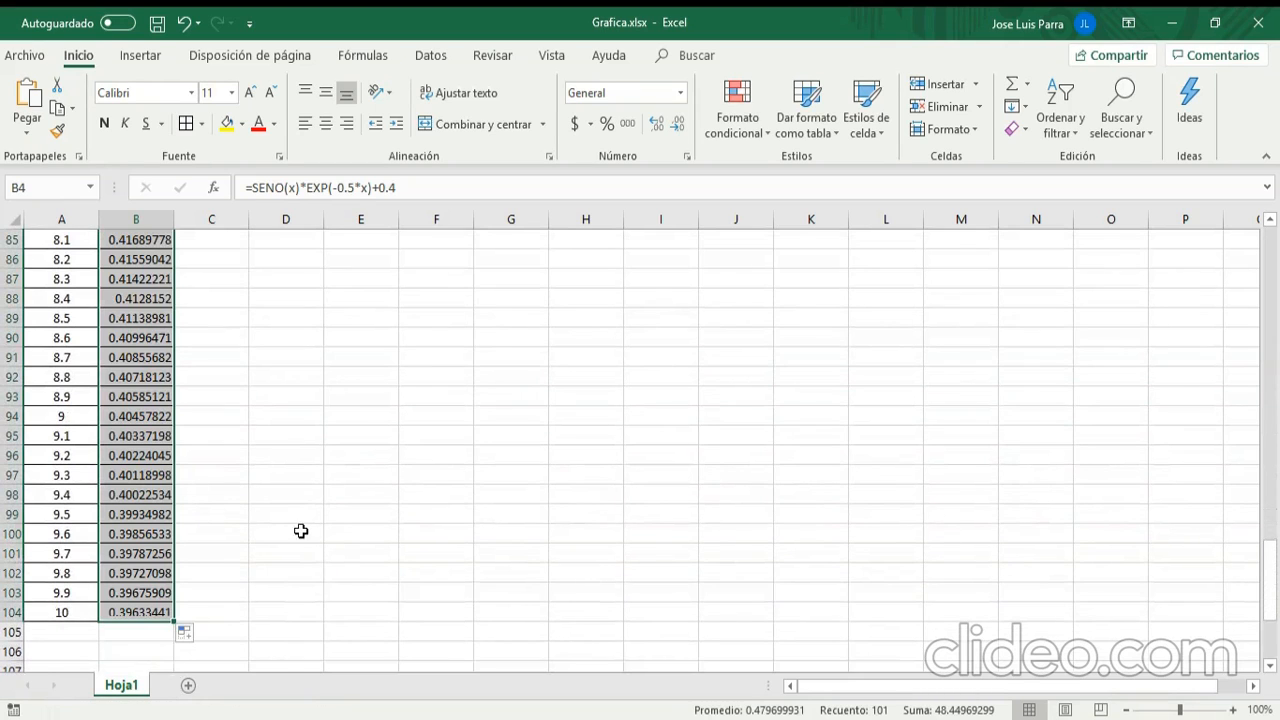
scroll(320, 516, "up", 20)
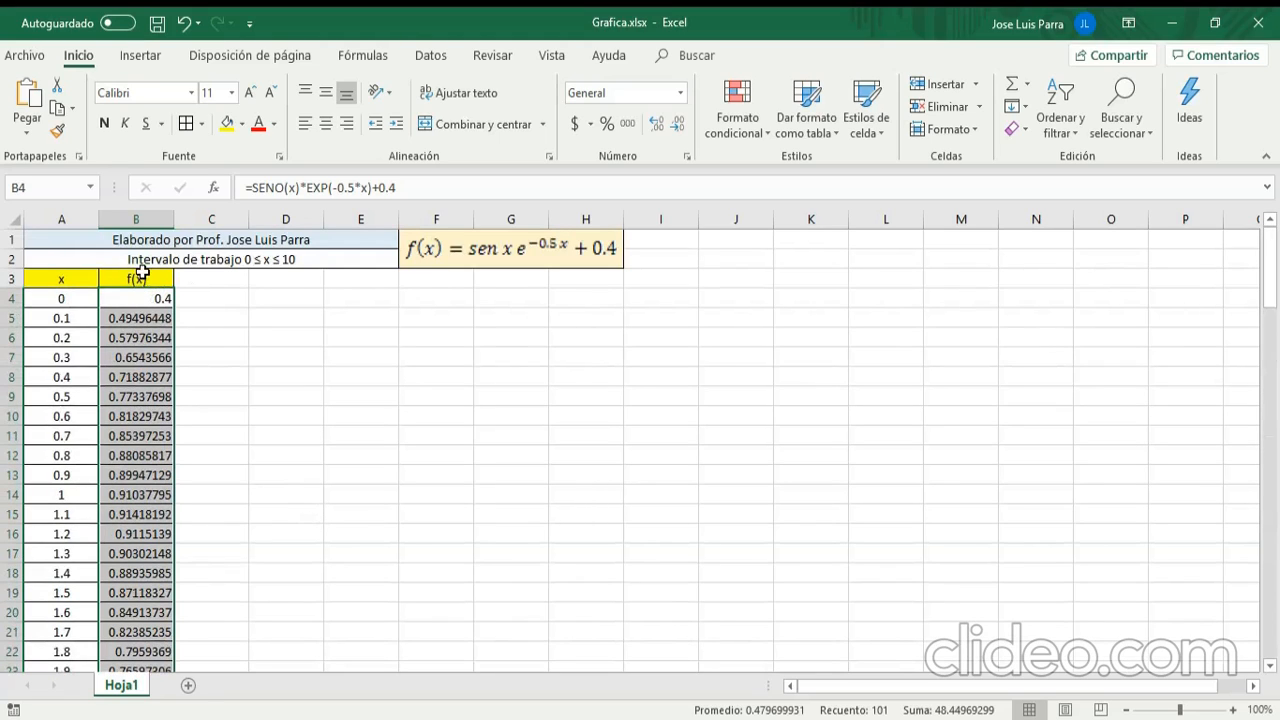
Step: Insert a 2D line chart of the f(x) column, including its header in B3
left_click(135, 277, "ctrl")
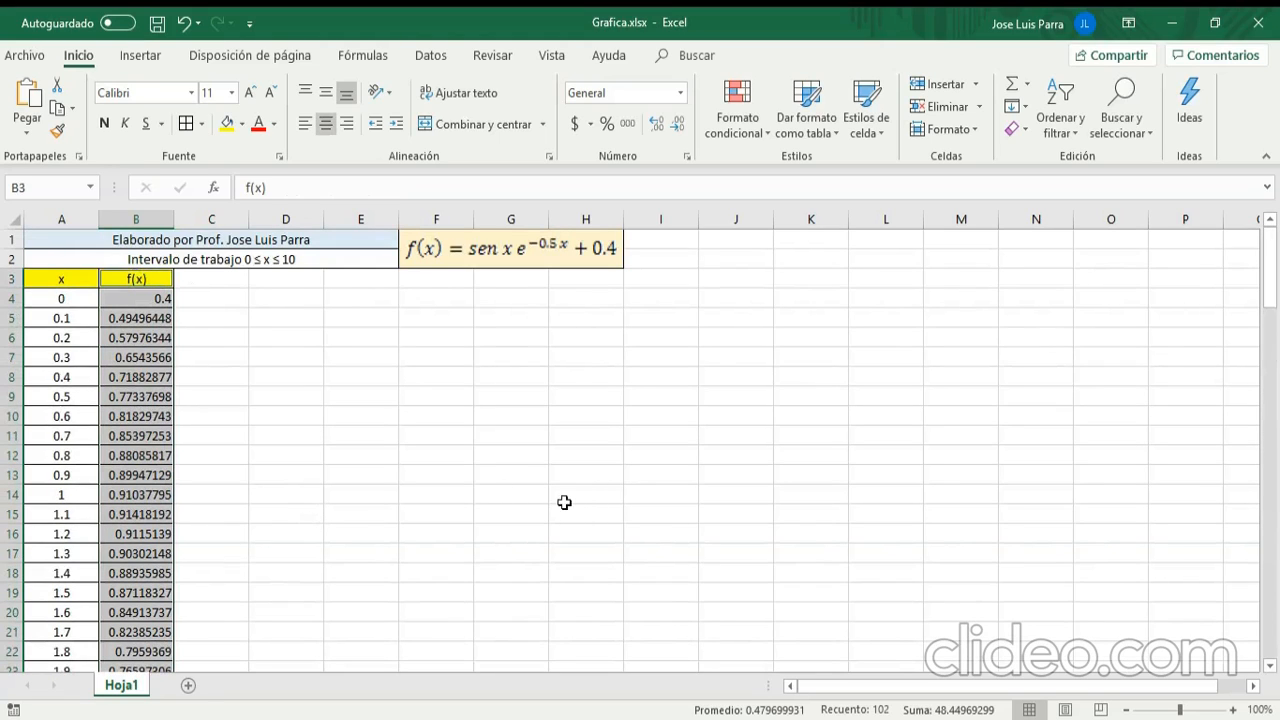
left_click(139, 62)
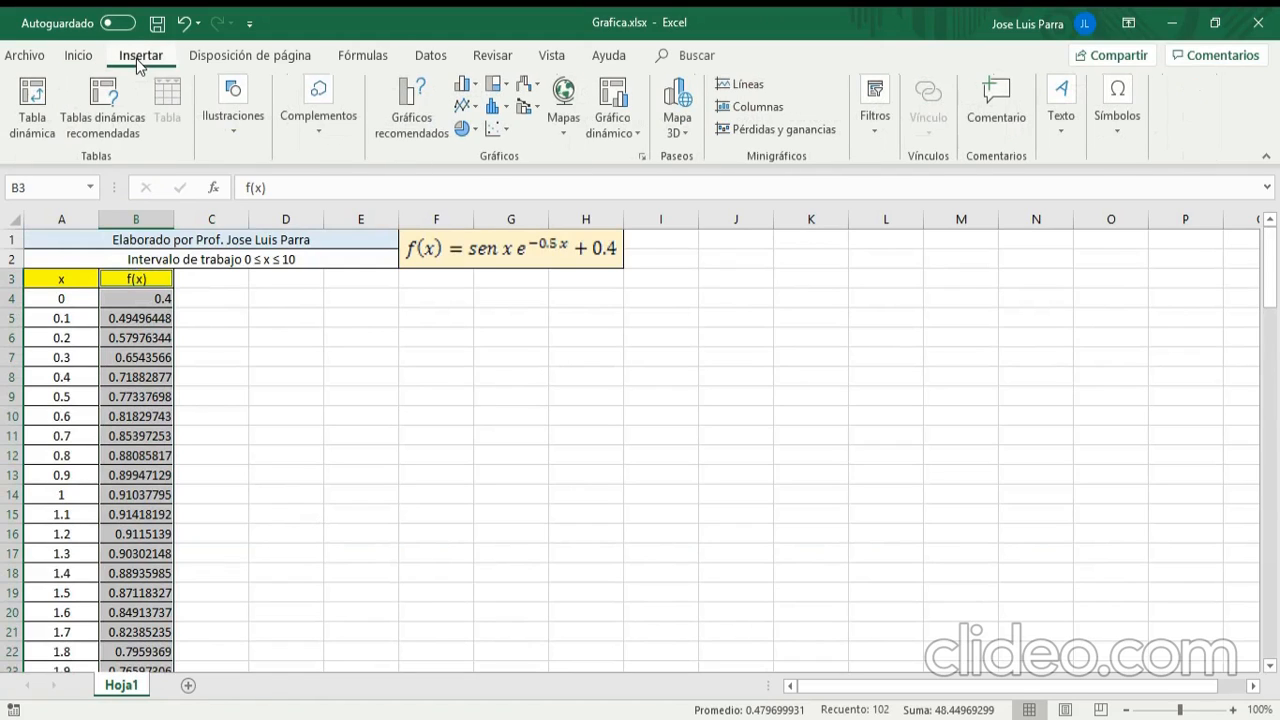
left_click(476, 108)
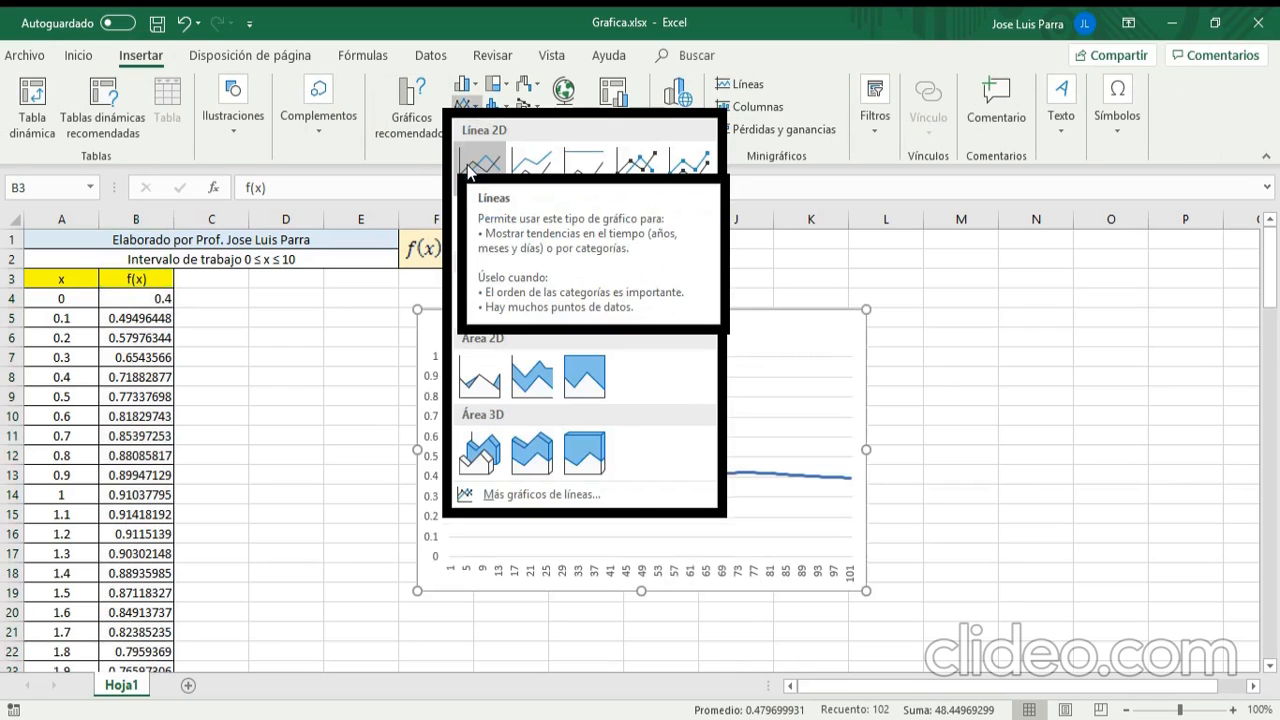
left_click(466, 165)
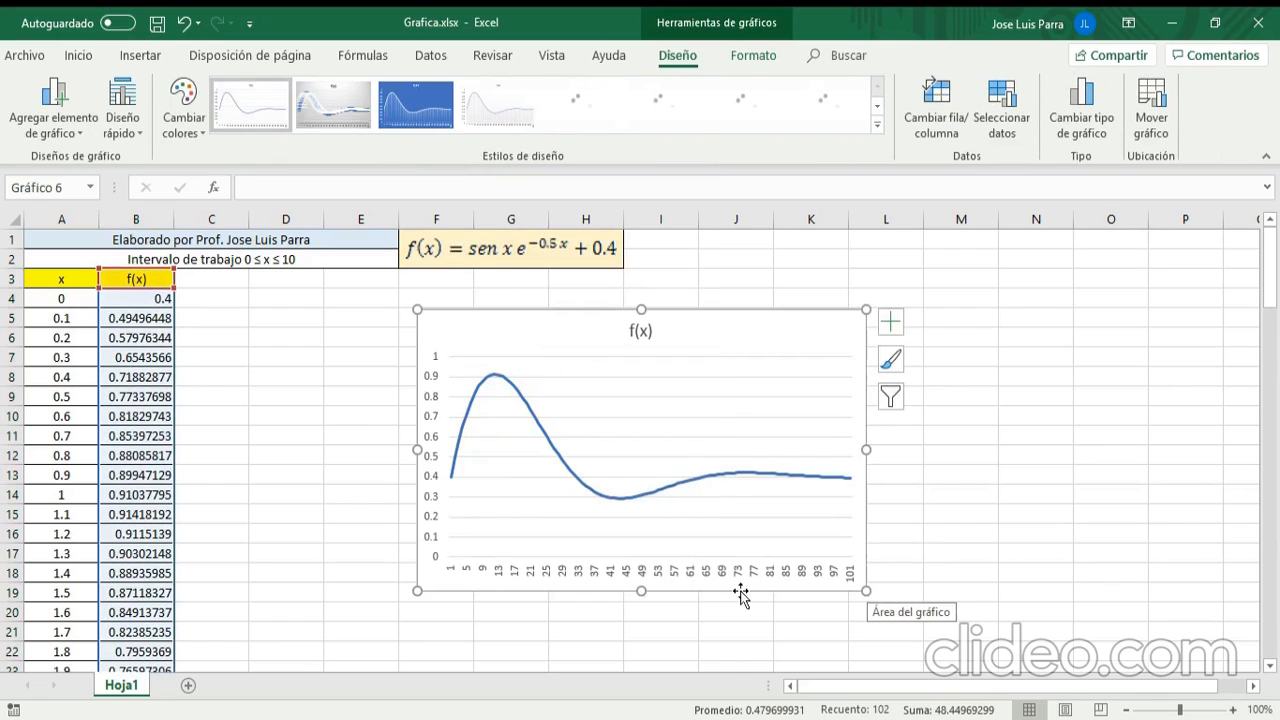
Step: Set the chart's horizontal axis labels to the x values in Hoja1 A4:A104 and apply the data source change
right_click(641, 432)
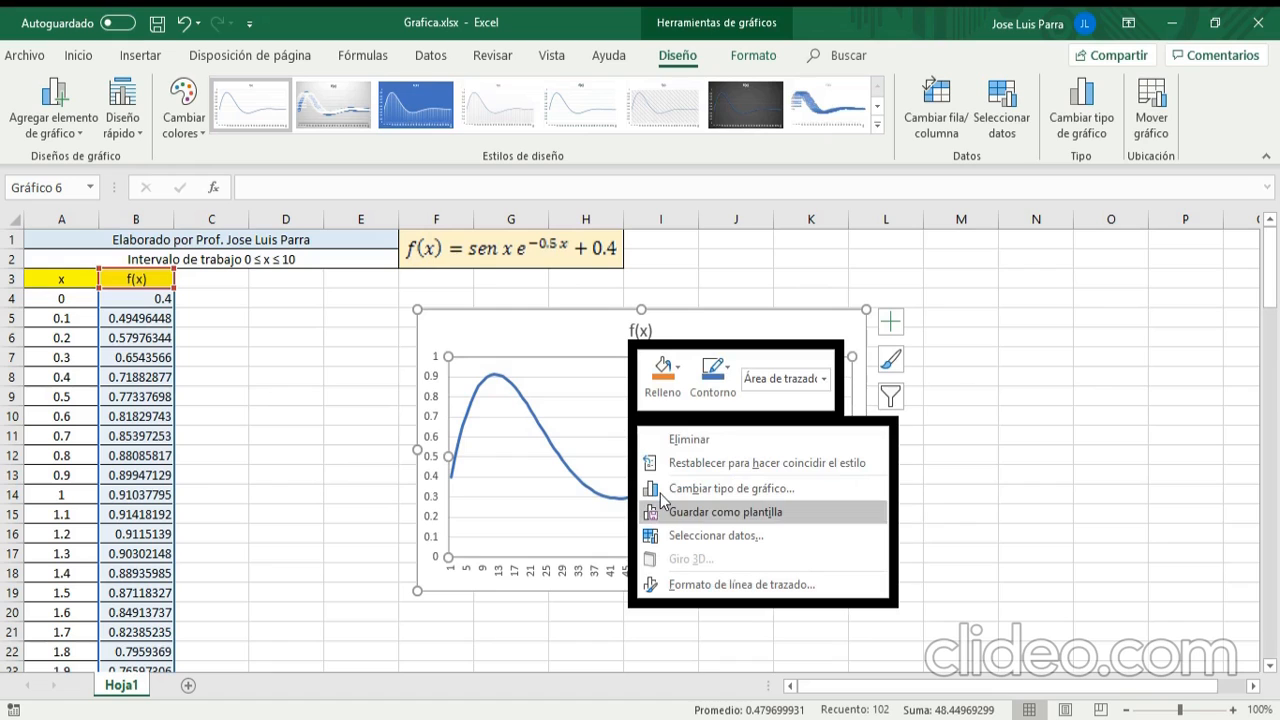
left_click(748, 536)
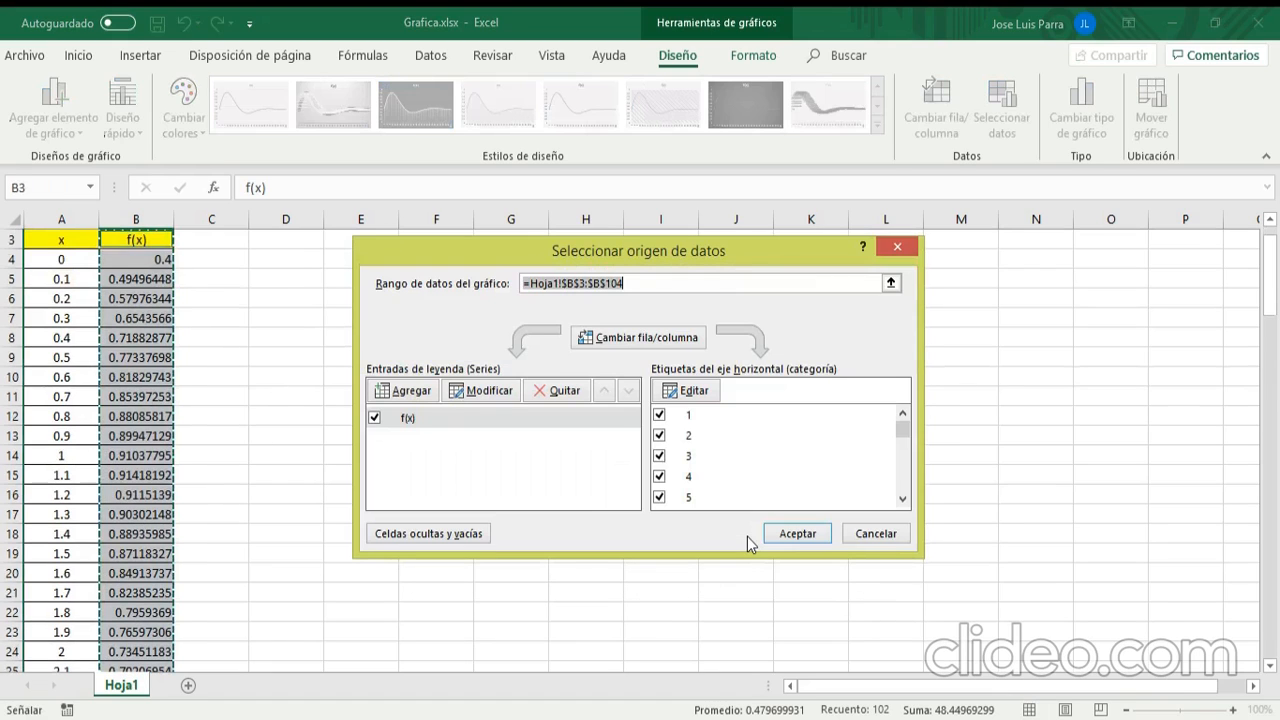
left_click(694, 391)
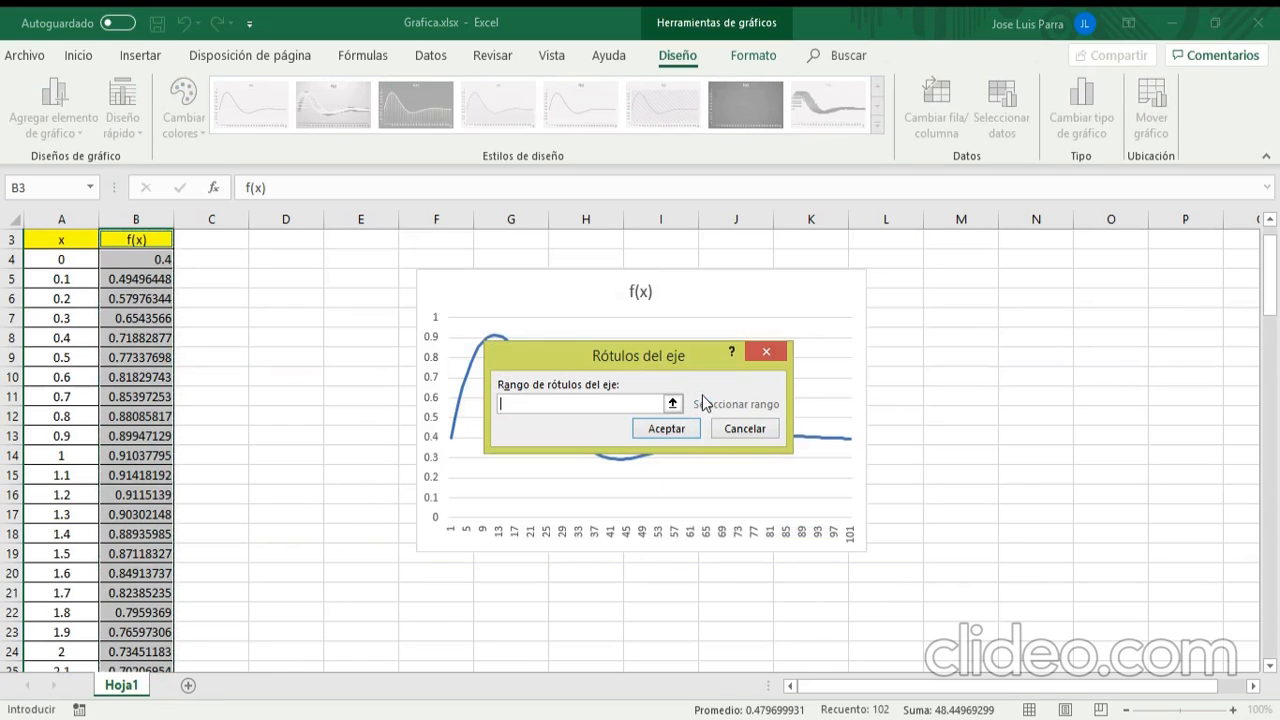
left_click(55, 259)
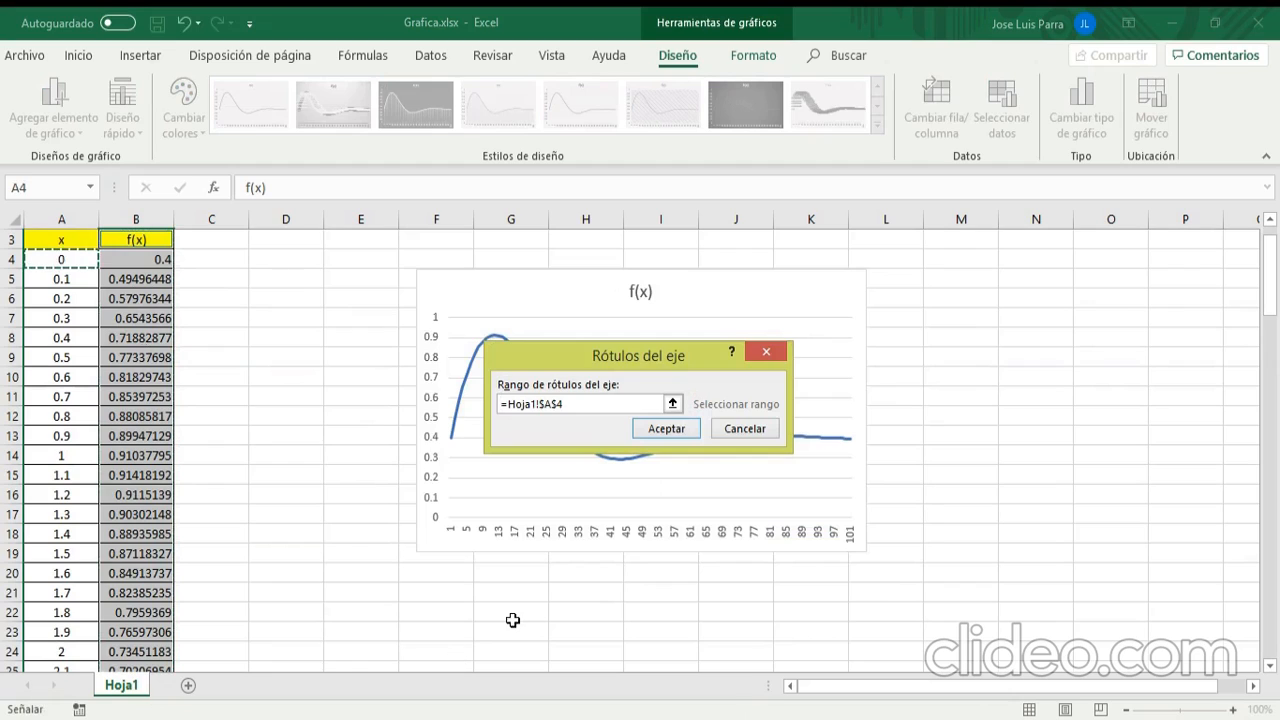
key("shift+Down")
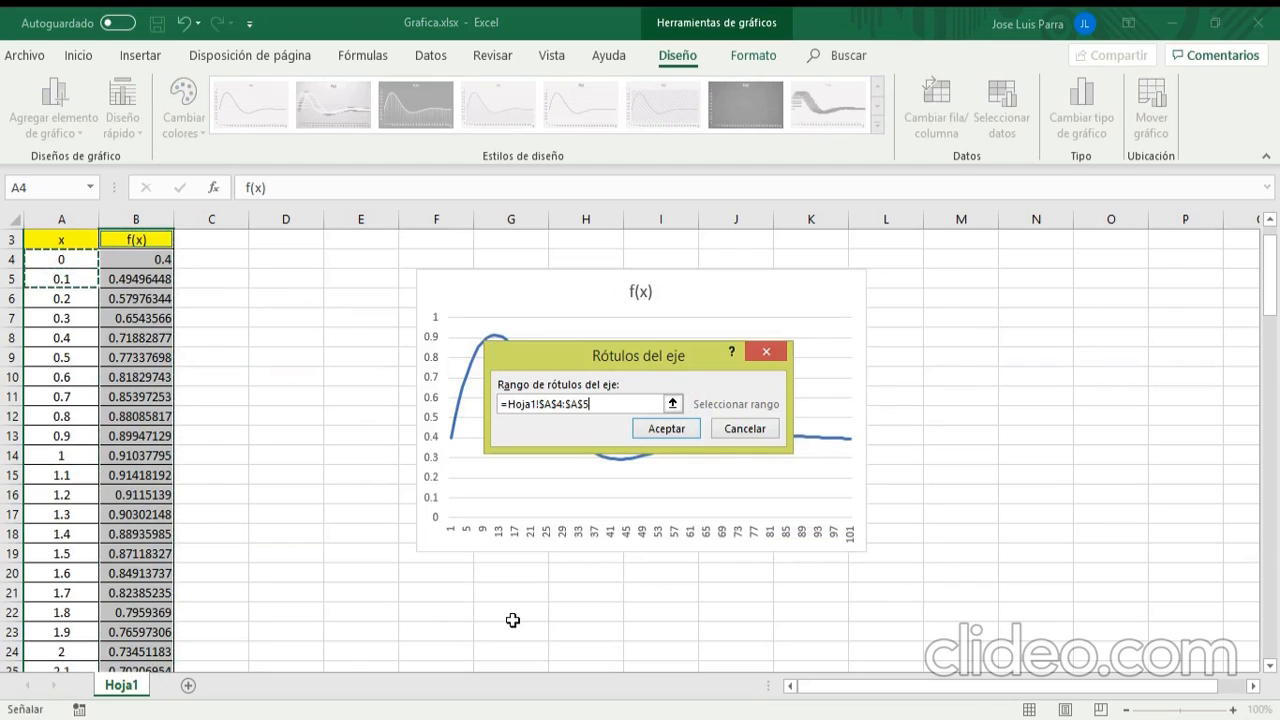
key("shift+Down")
key("shift+Down")
key("shift+Down")
key("shift+Down")
key("shift+Down")
key("shift+Down")
key("shift+Down")
key("shift+Down")
key("shift+Down")
key("shift+Down")
key("shift+Down")
key("shift+Down")
key("shift+Down")
key("shift+Down")
key("shift+Down")
key("shift+Down")
key("shift+Down")
key("shift+Down")
key("shift+Down")
key("shift+Down")
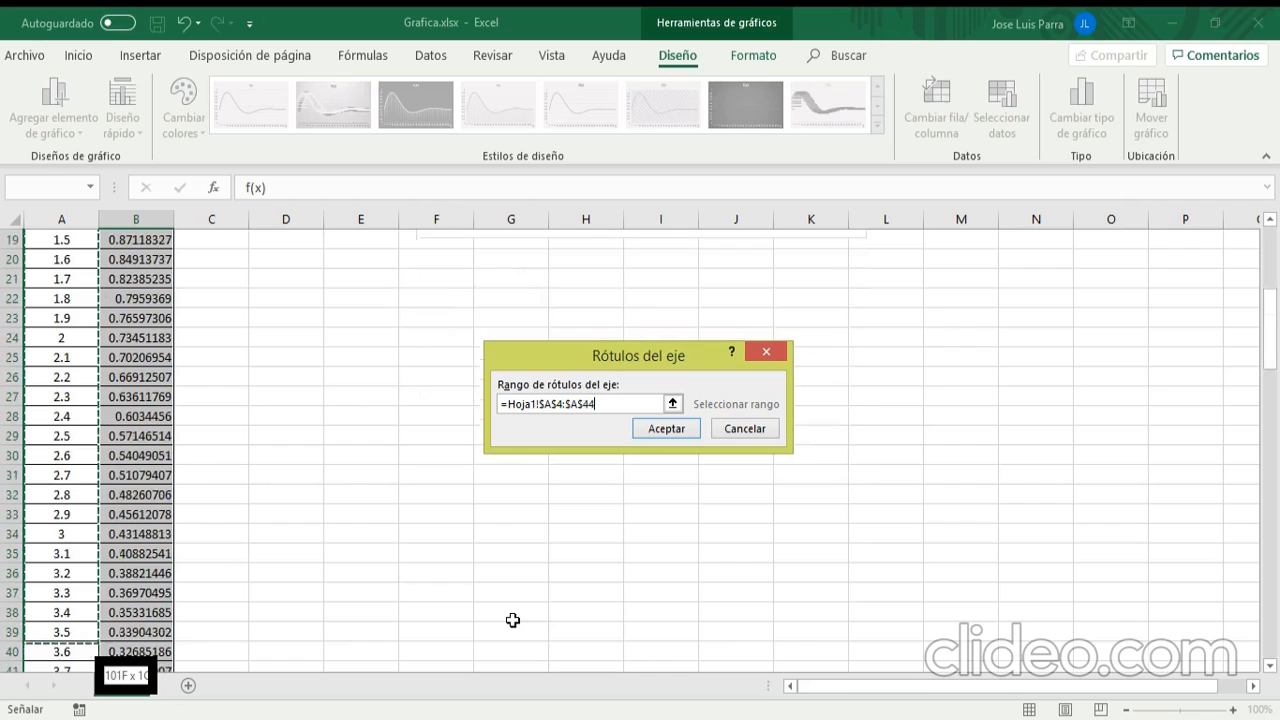
key("shift+Down")
key("shift+Down")
key("shift+Down")
key("shift+Down")
key("shift+Down")
key("shift+Down")
key("shift+Down")
key("shift+Down")
key("shift+Down")
key("shift+Down")
key("shift+Down")
key("shift+Down")
key("shift+Down")
key("shift+Down")
key("shift+Down")
key("shift+Down")
key("shift+Down")
key("shift+Down")
key("shift+Down")
key("shift+Down")
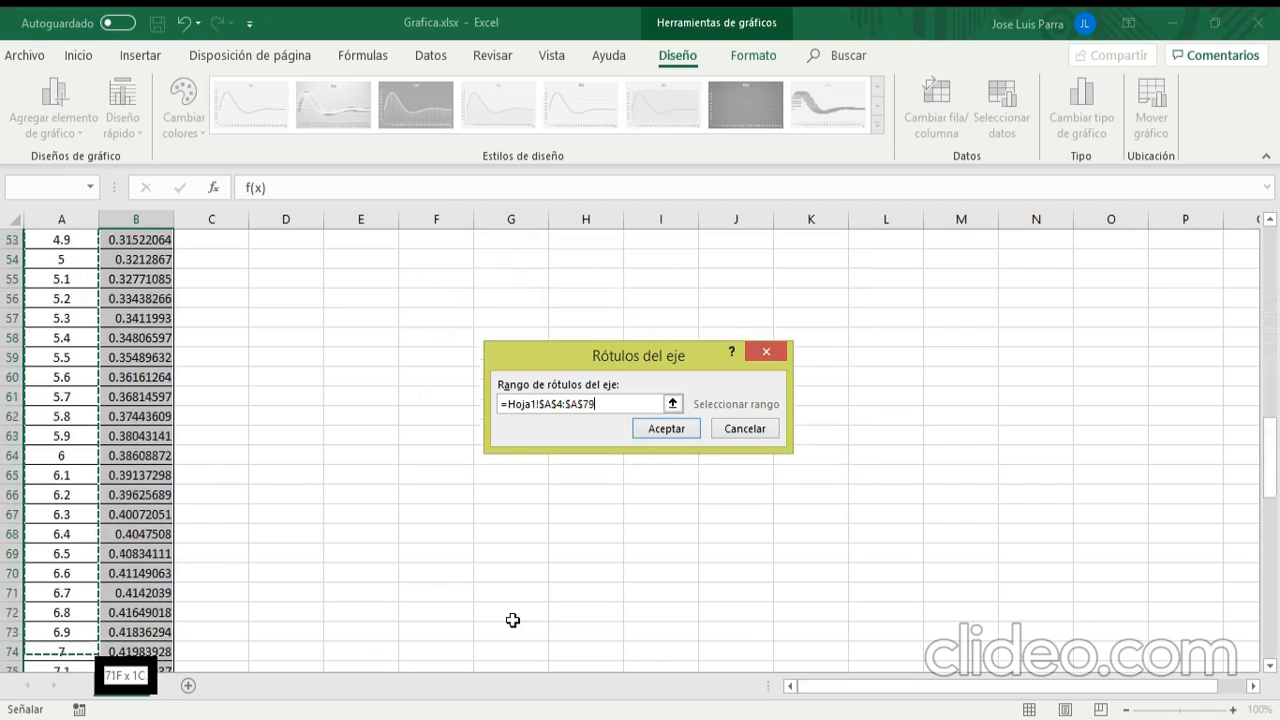
key("shift+Down")
key("shift+Down")
key("shift+Down")
key("shift+Down")
key("shift+Down")
key("shift+Down")
key("shift+Down")
key("shift+Down")
key("shift+Down")
key("shift+Down")
key("shift+Down")
key("shift+Down")
key("shift+Down")
key("shift+Down")
key("shift+Down")
key("shift+Down")
key("shift+Down")
key("shift+Down")
key("shift+Down")
key("shift+Down")
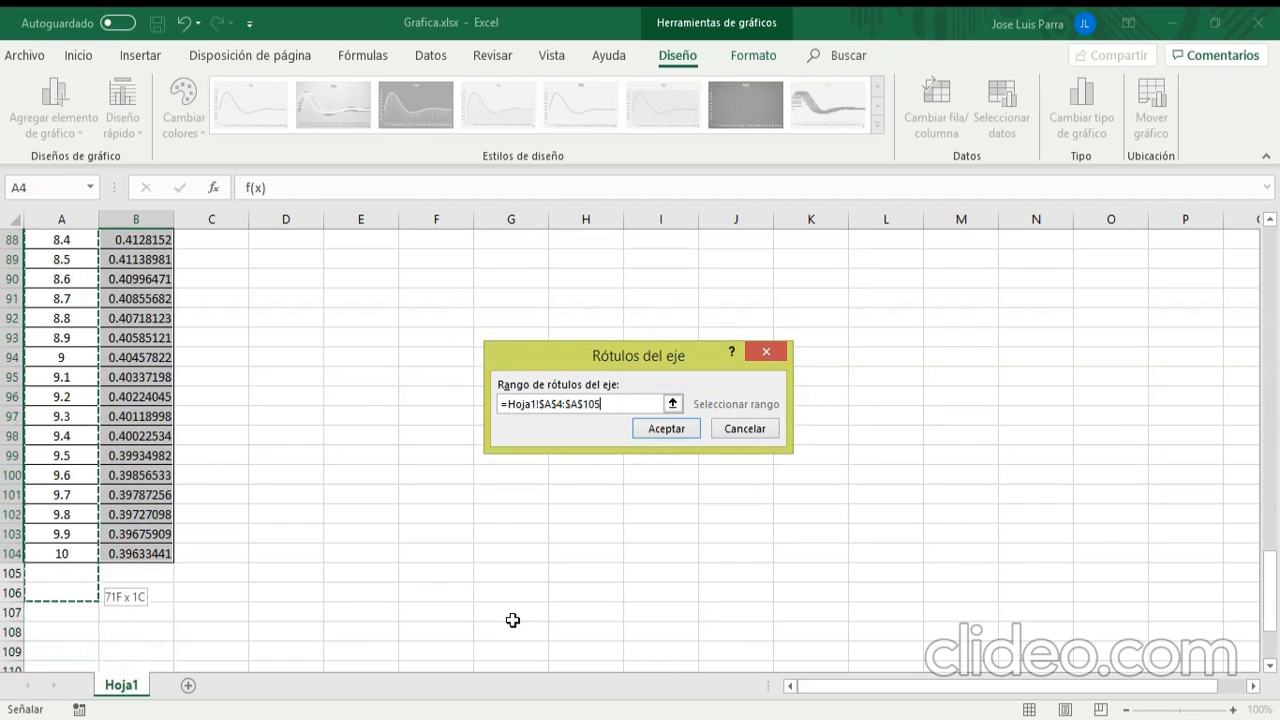
key("shift+Up")
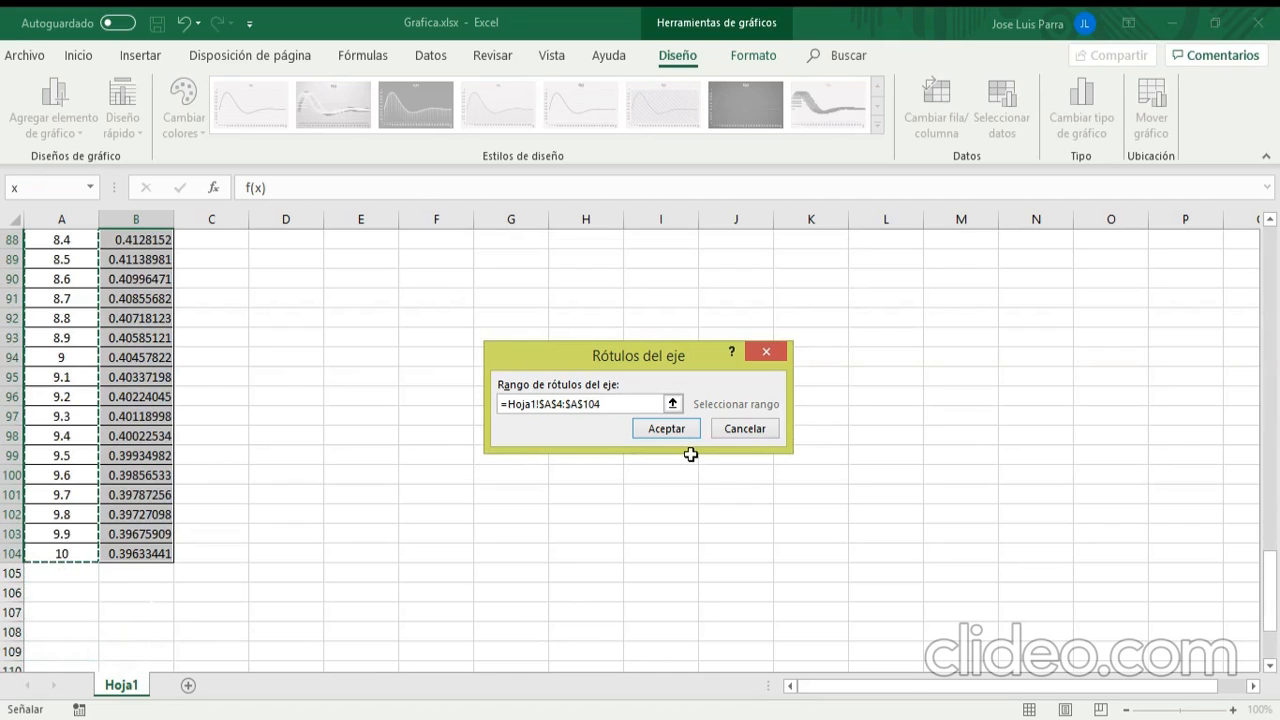
left_click(668, 430)
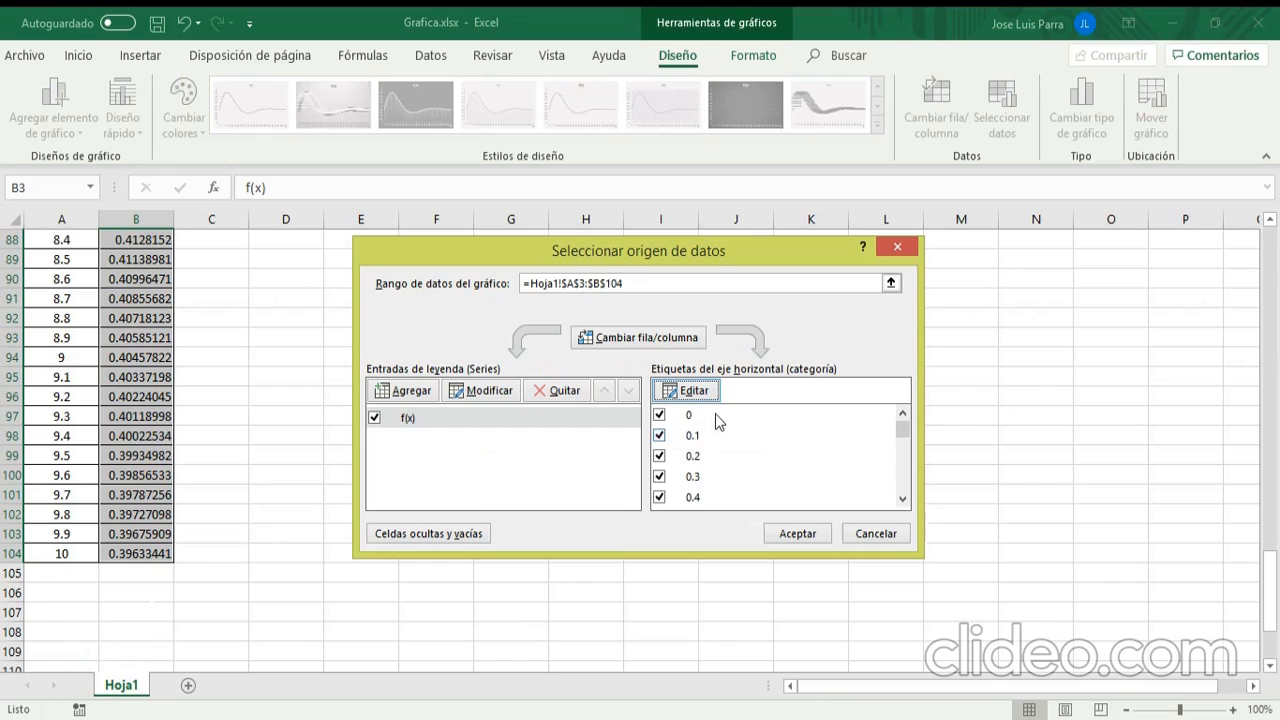
scroll(715, 413, "down", 3)
scroll(710, 435, "up", 3)
left_click(798, 534)
scroll(798, 532, "up", 7)
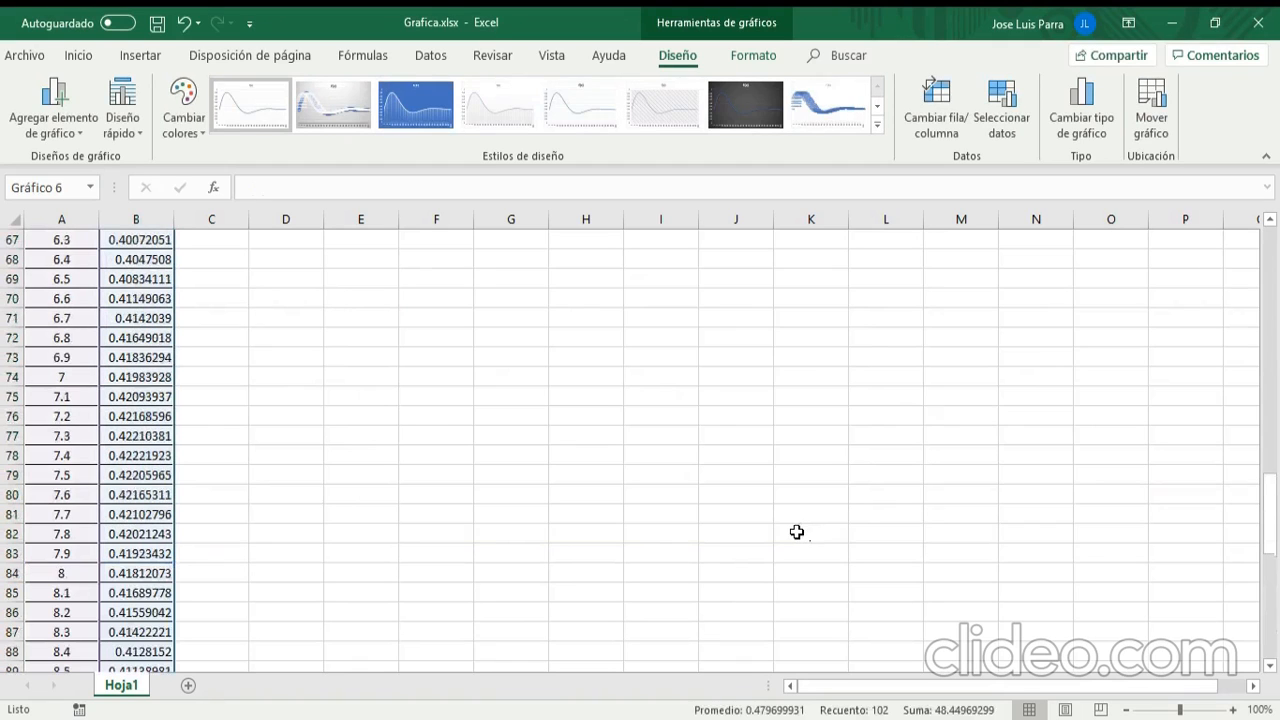
scroll(797, 532, "up", 20)
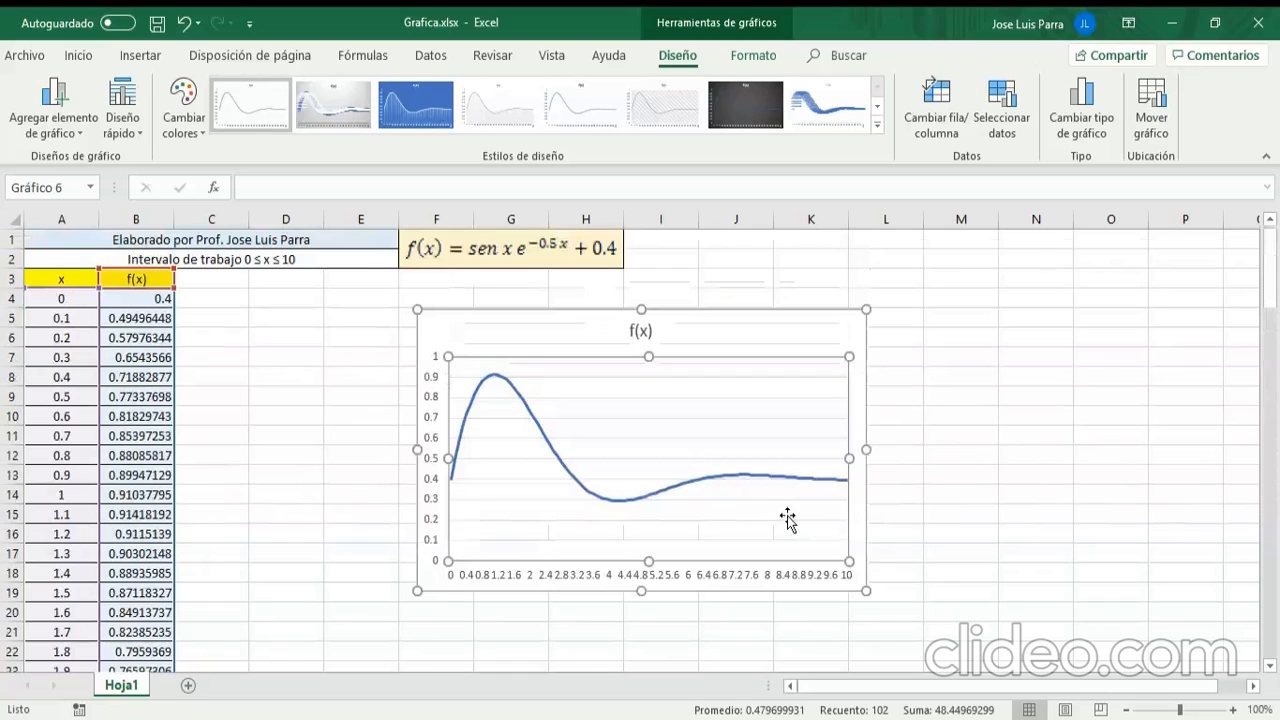
left_click(969, 451)
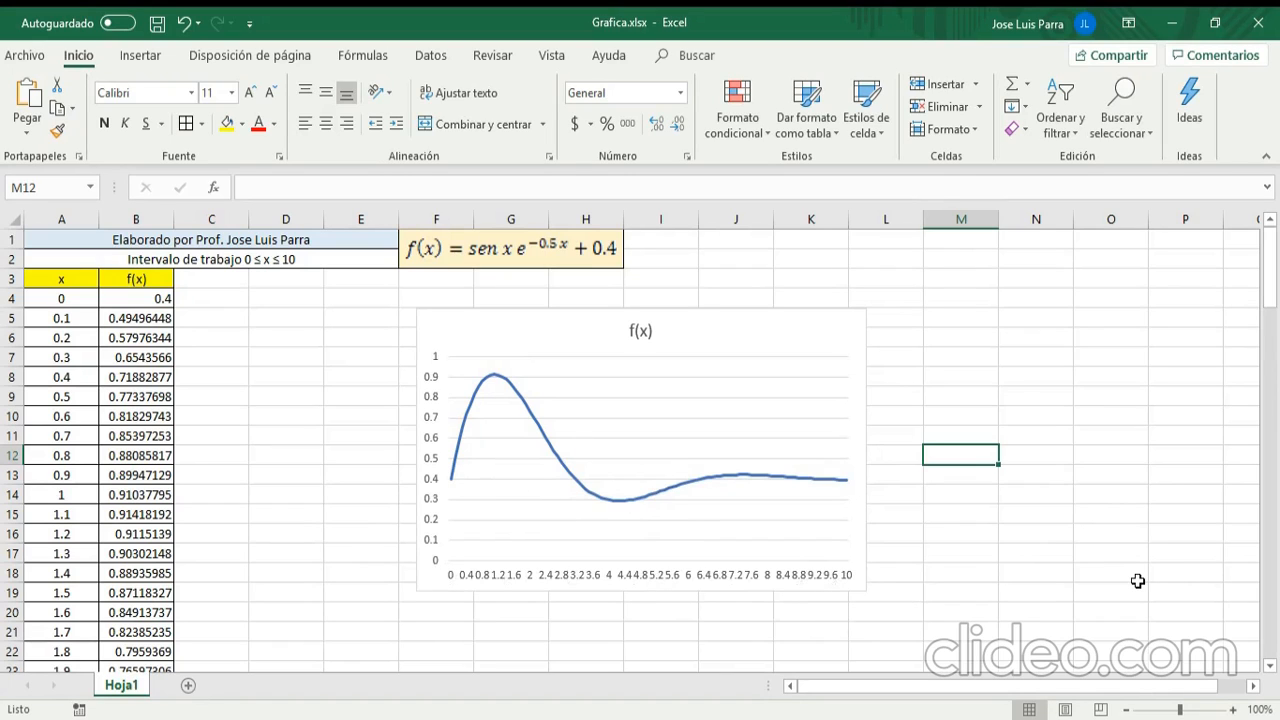
key("Up")
key("Up")
key("Up")
key("Up")
key("Up")
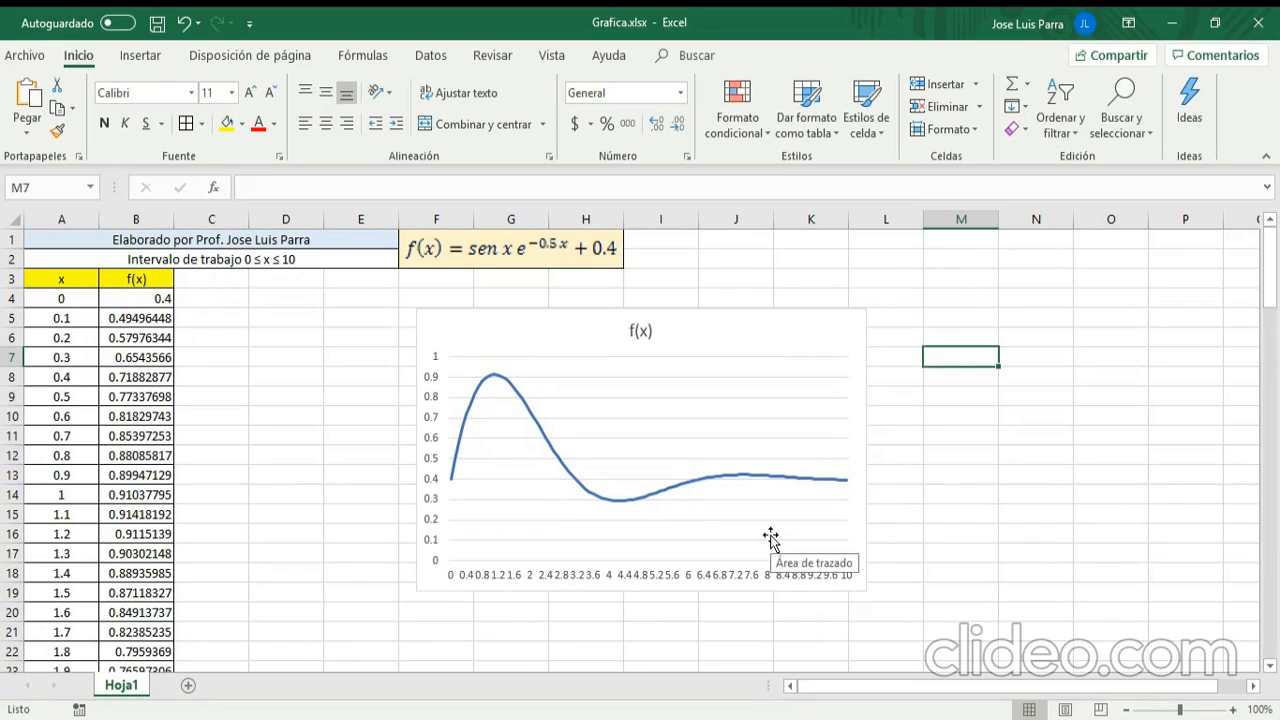
Step: Extend the chart title to read f(x)=sen x e-0.5x + 0.4
left_click(641, 331)
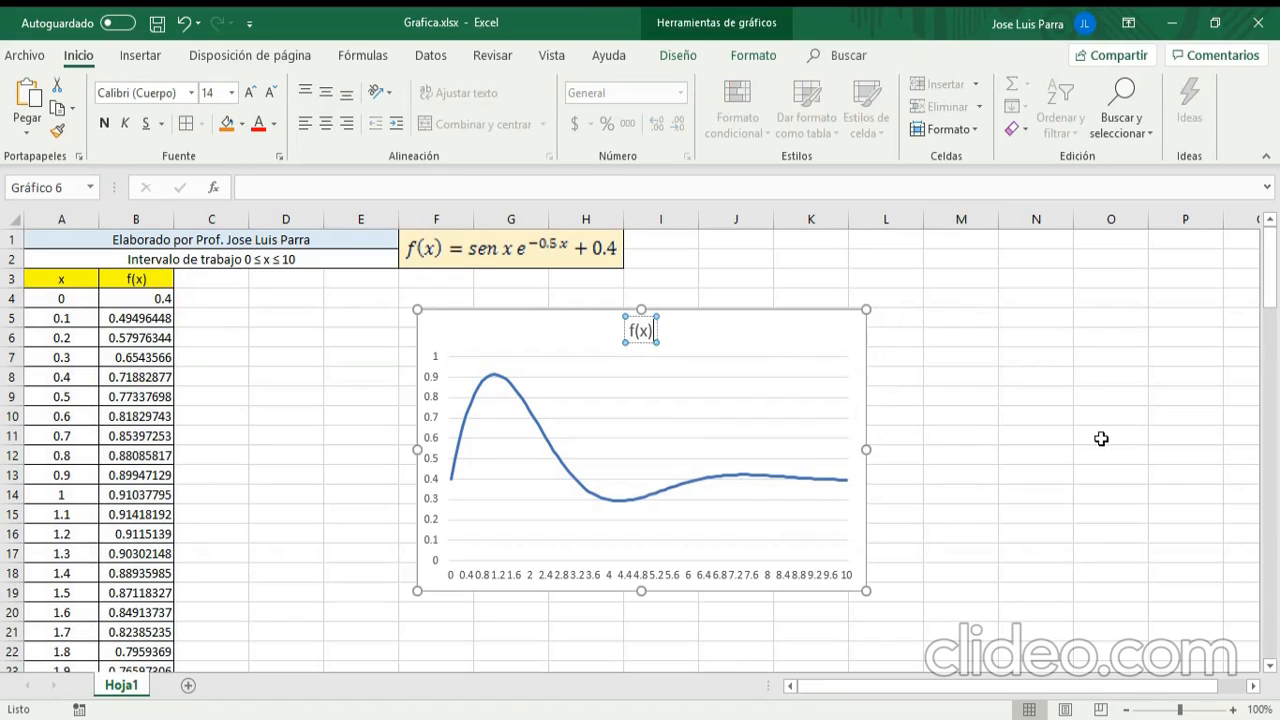
type("=")
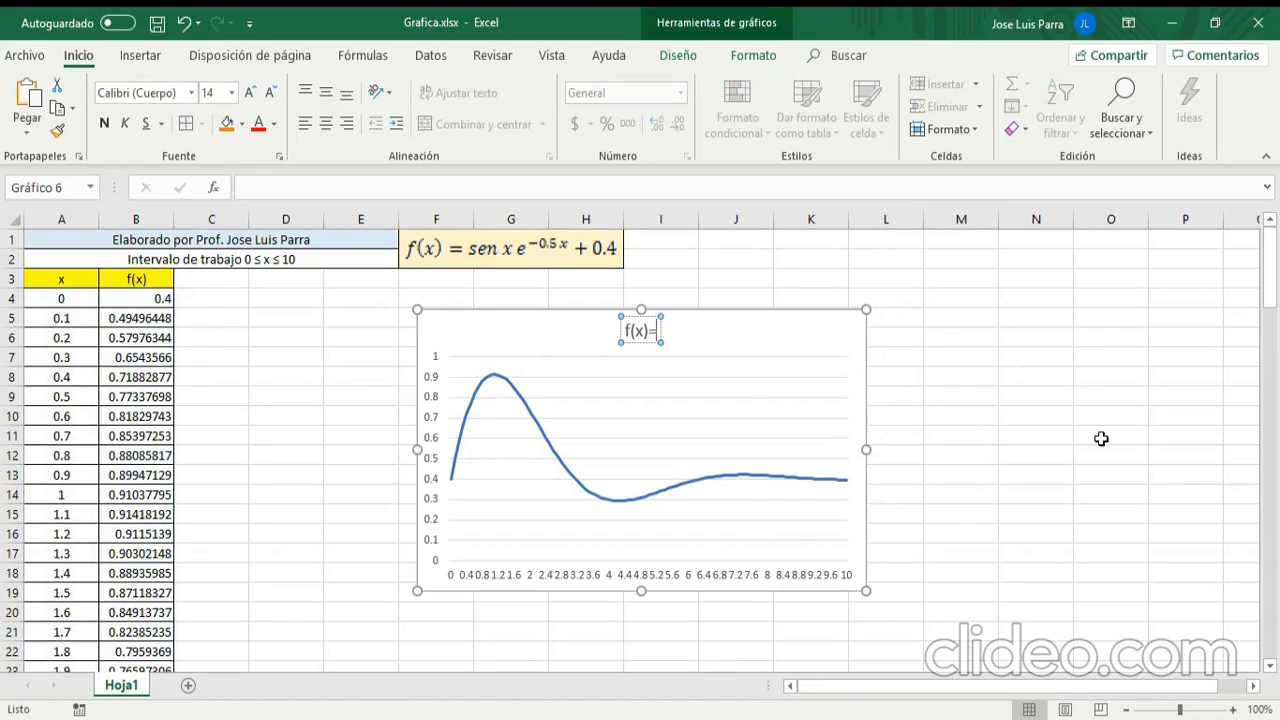
type("sen")
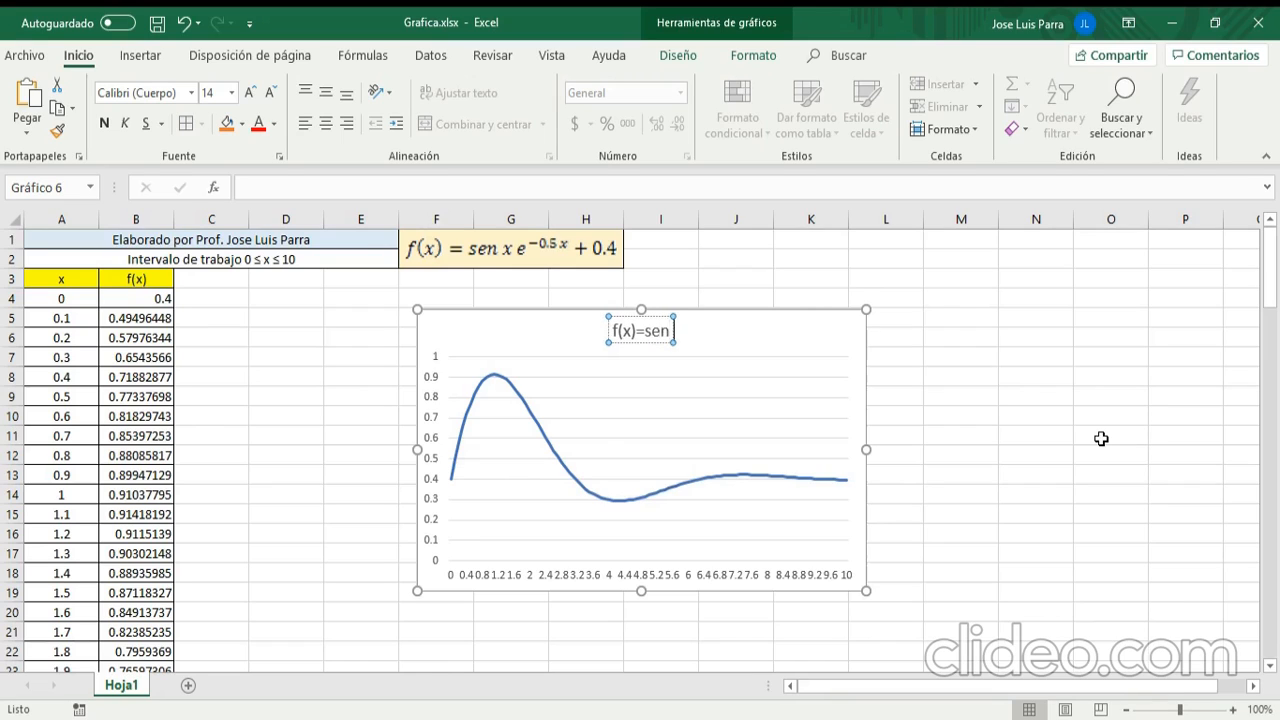
type(" x")
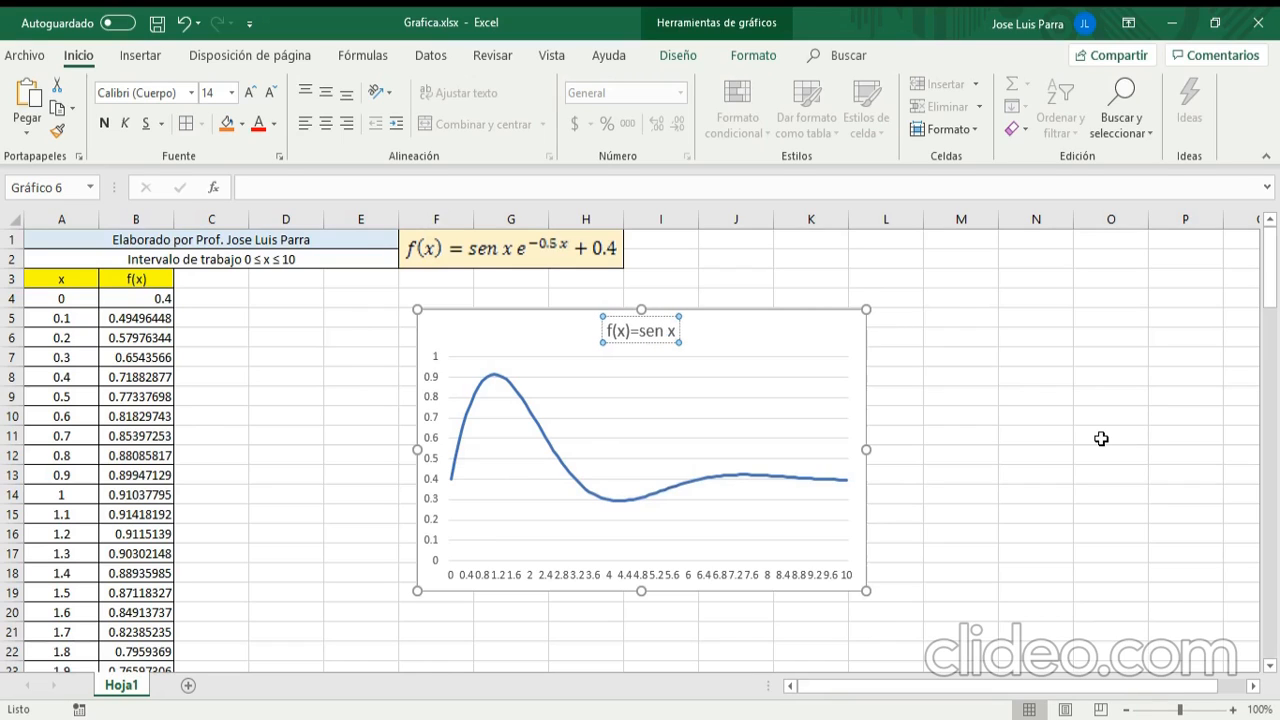
type(" e")
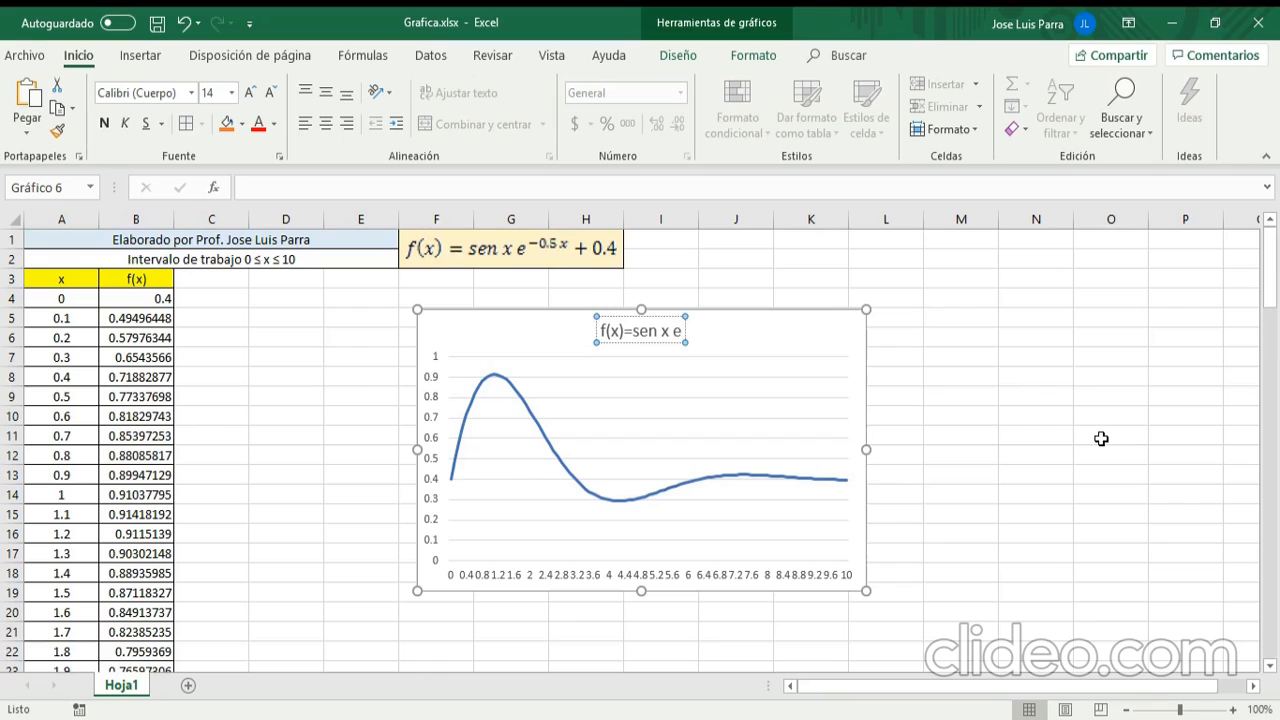
type("-0")
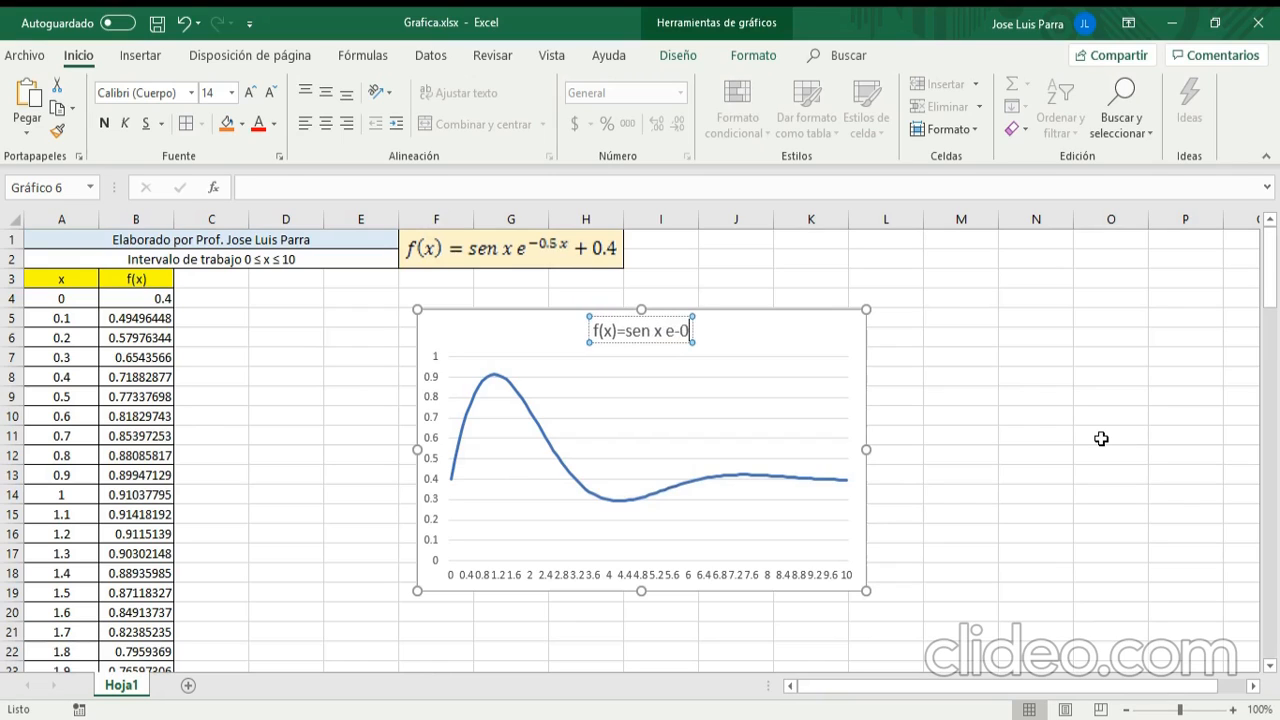
type(".5")
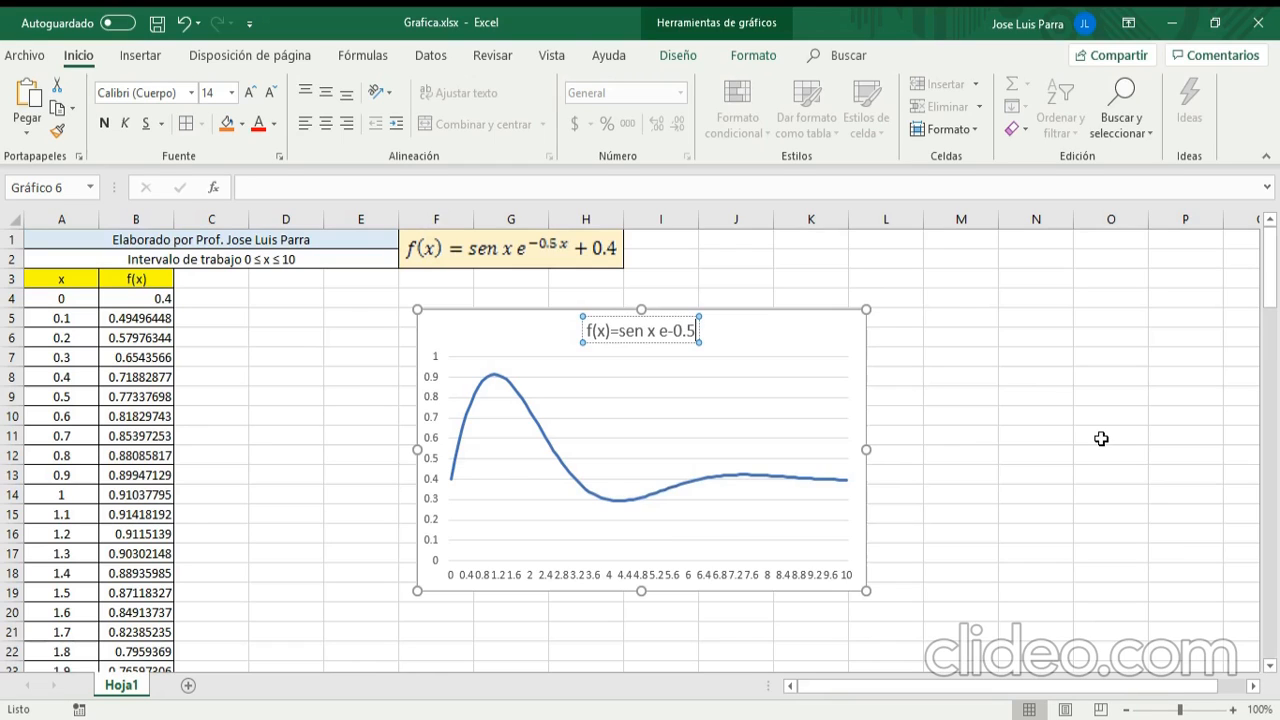
type("x")
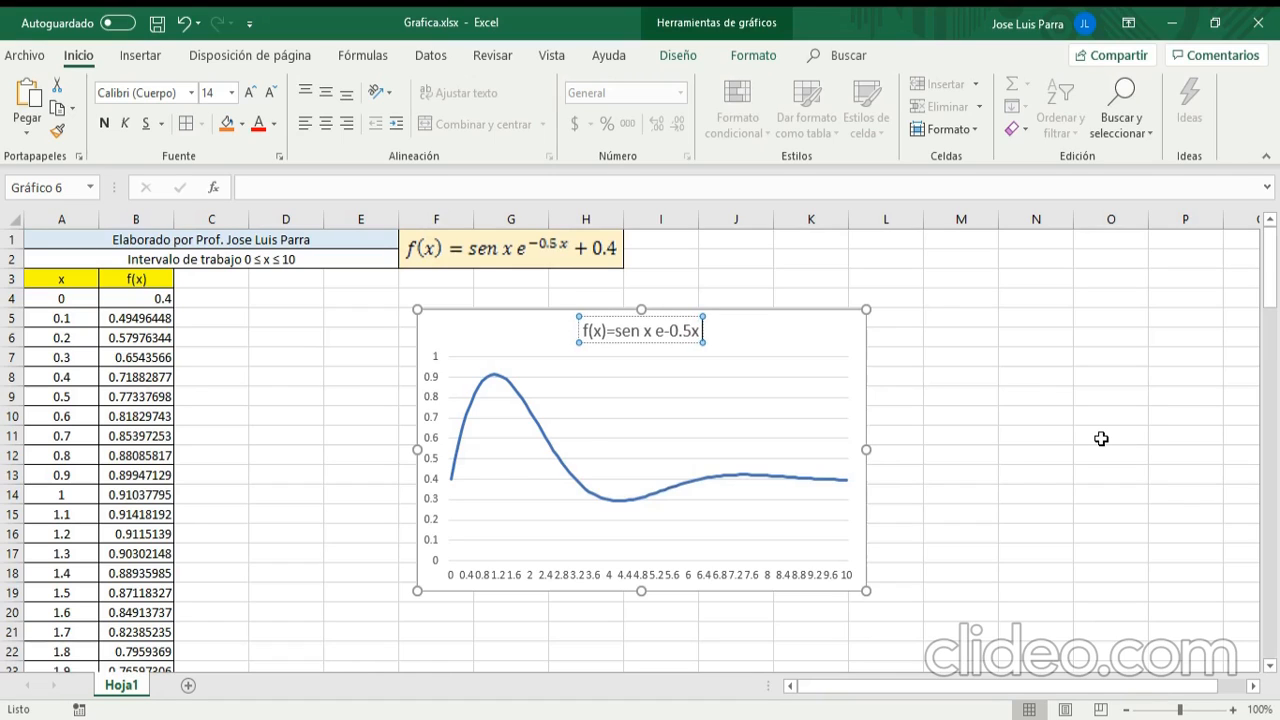
type(" +")
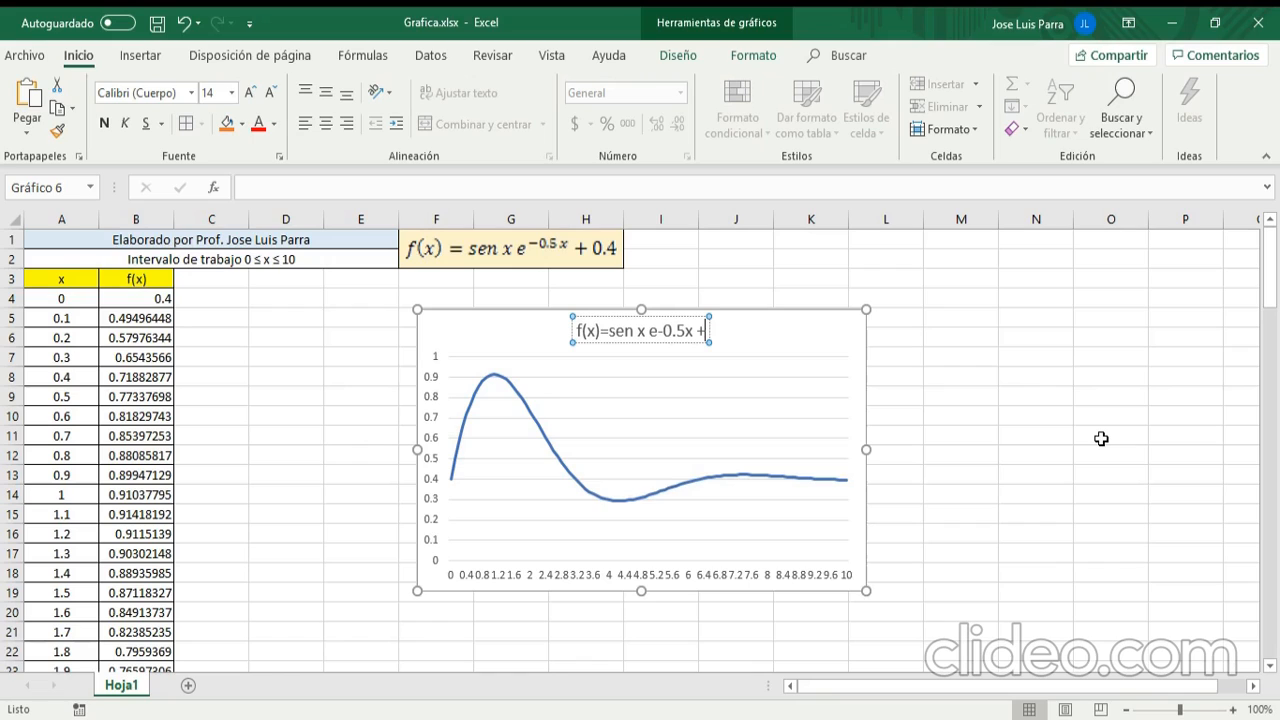
type(" 0.")
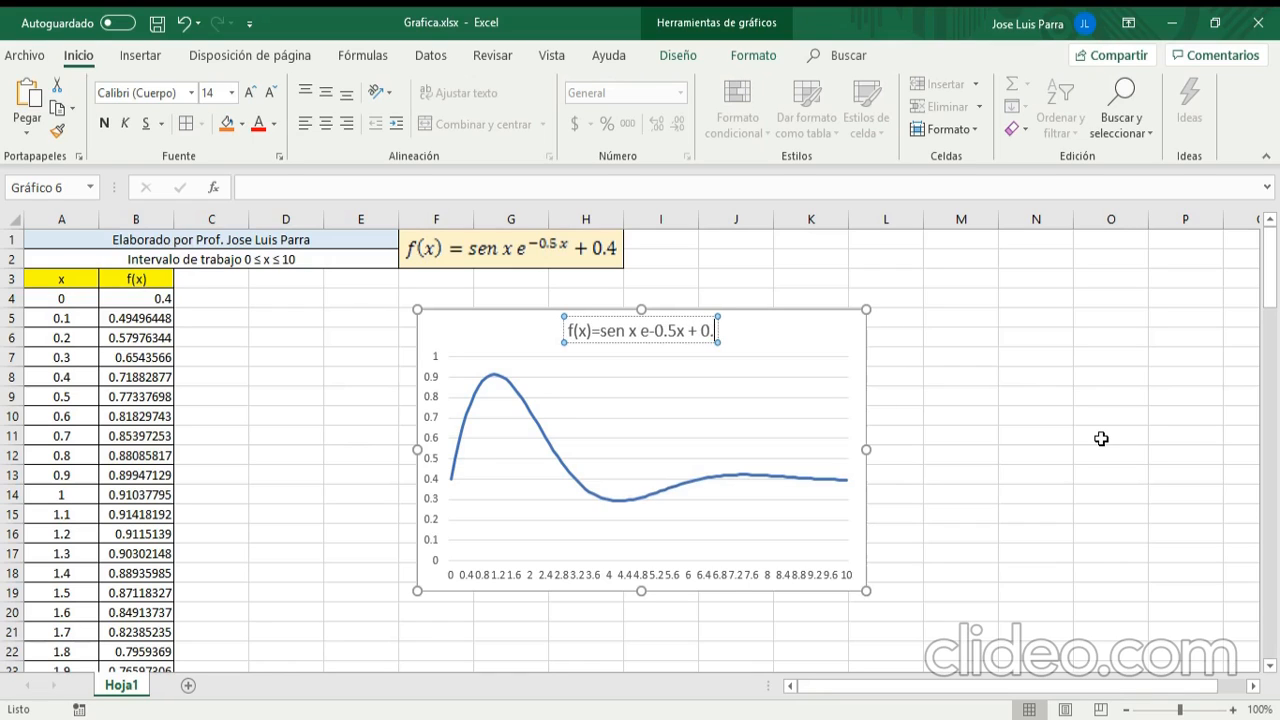
type("4")
Step: Format the exponent -0.5x in the chart title as superscript and deselect the chart
key("Left")
key("Left")
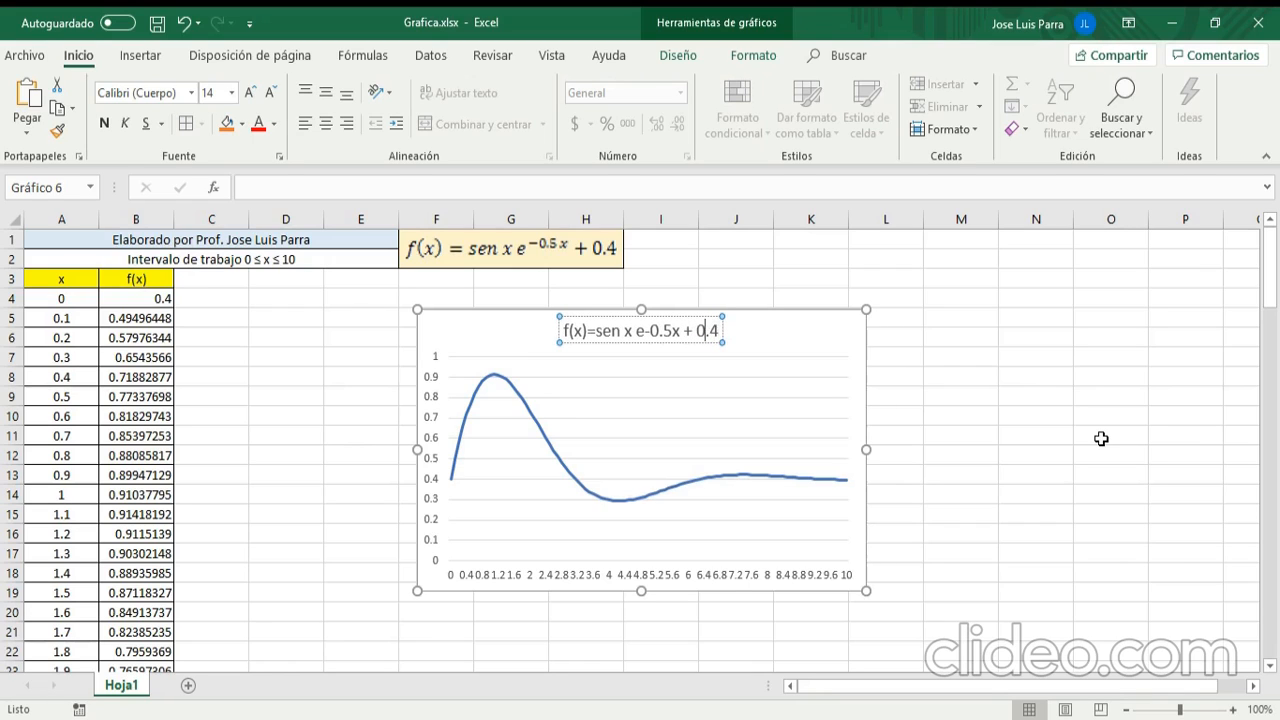
key("Left")
key("Left")
key("Left")
key("Left")
key("shift+Left")
key("shift+Left")
key("shift+Left")
key("shift+Left")
key("shift+Left")
key("ctrl+shift+f")
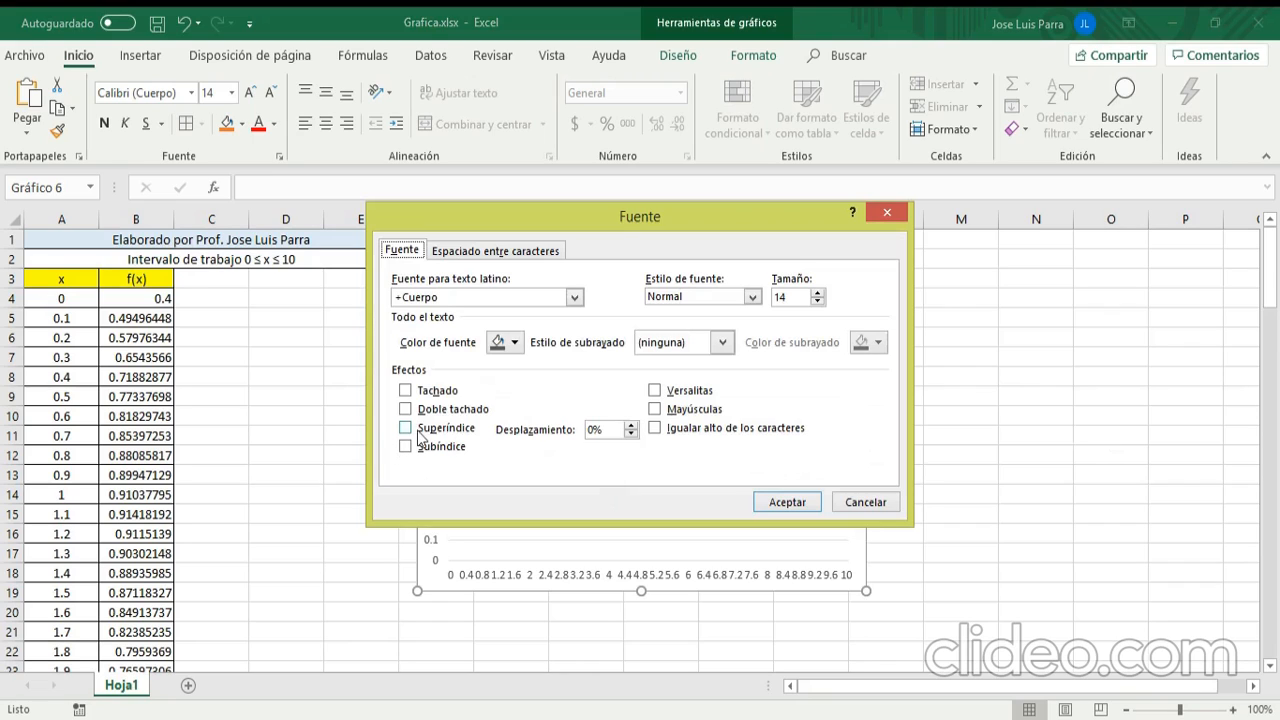
left_click(405, 429)
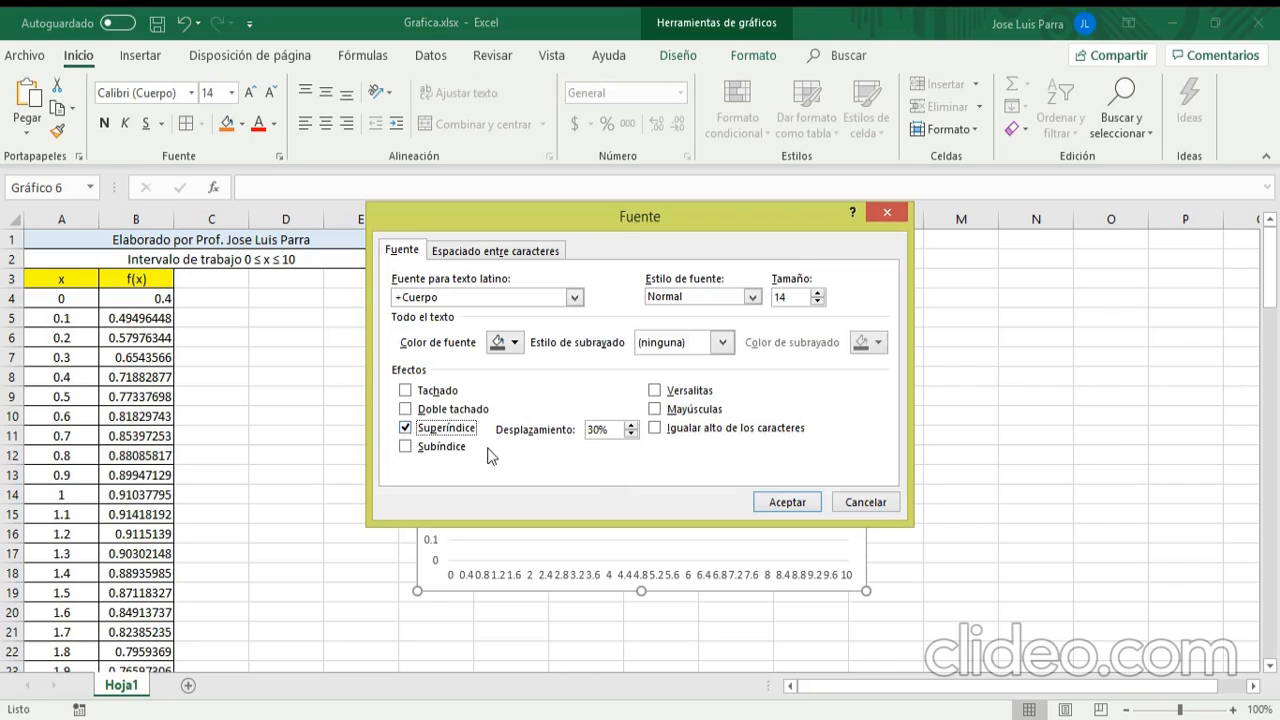
left_click(778, 505)
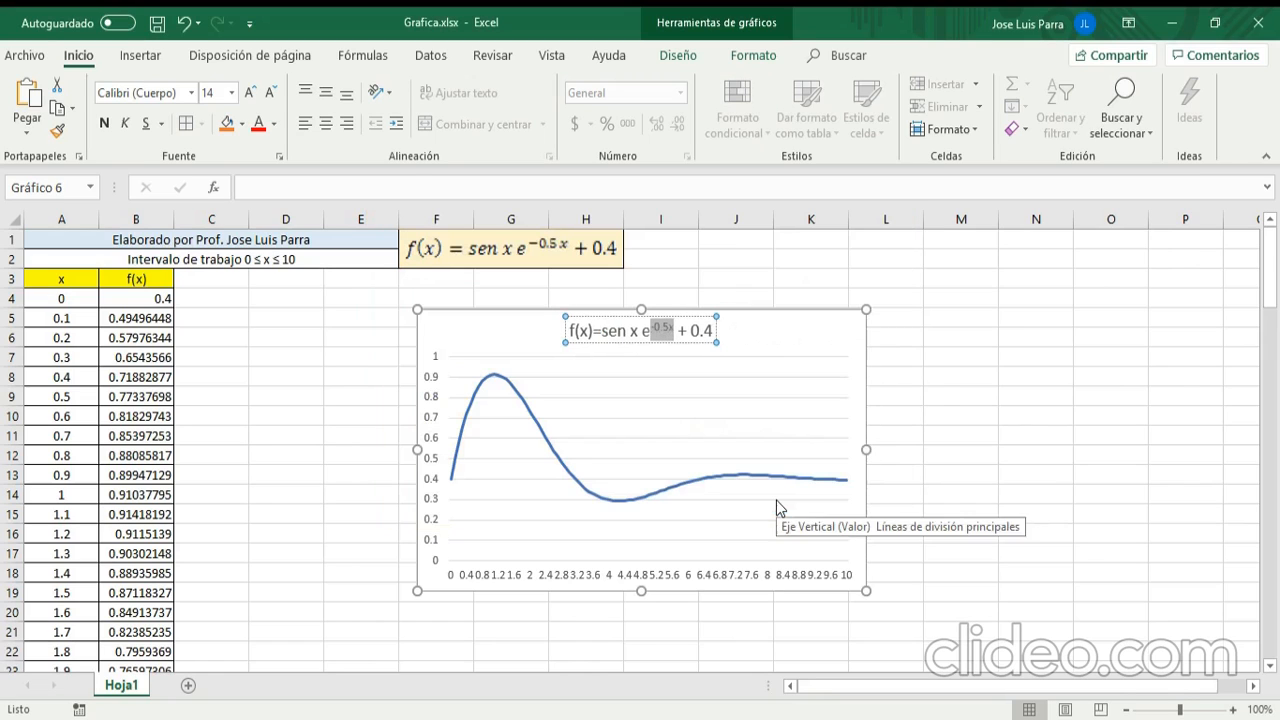
left_click(960, 381)
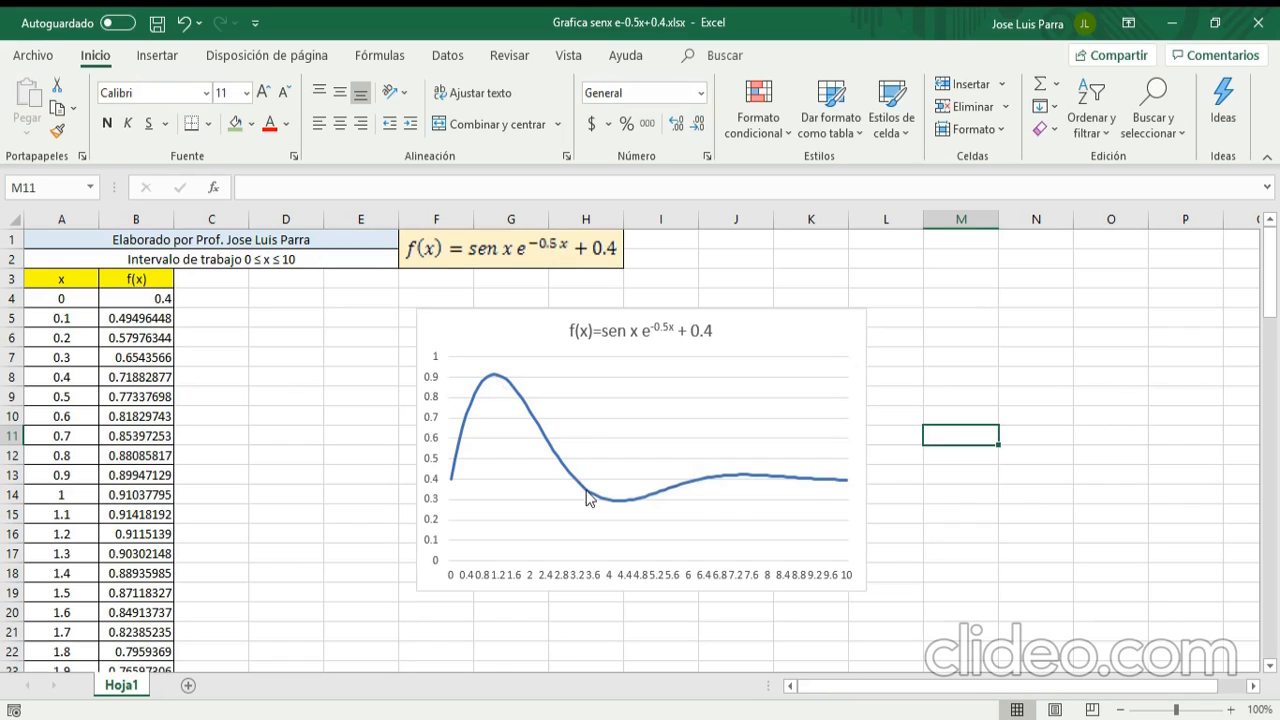
Step: Change the constant in the B4 formula to 0.04 and fill the formula down the whole f(x) column
mouse_move(622, 508)
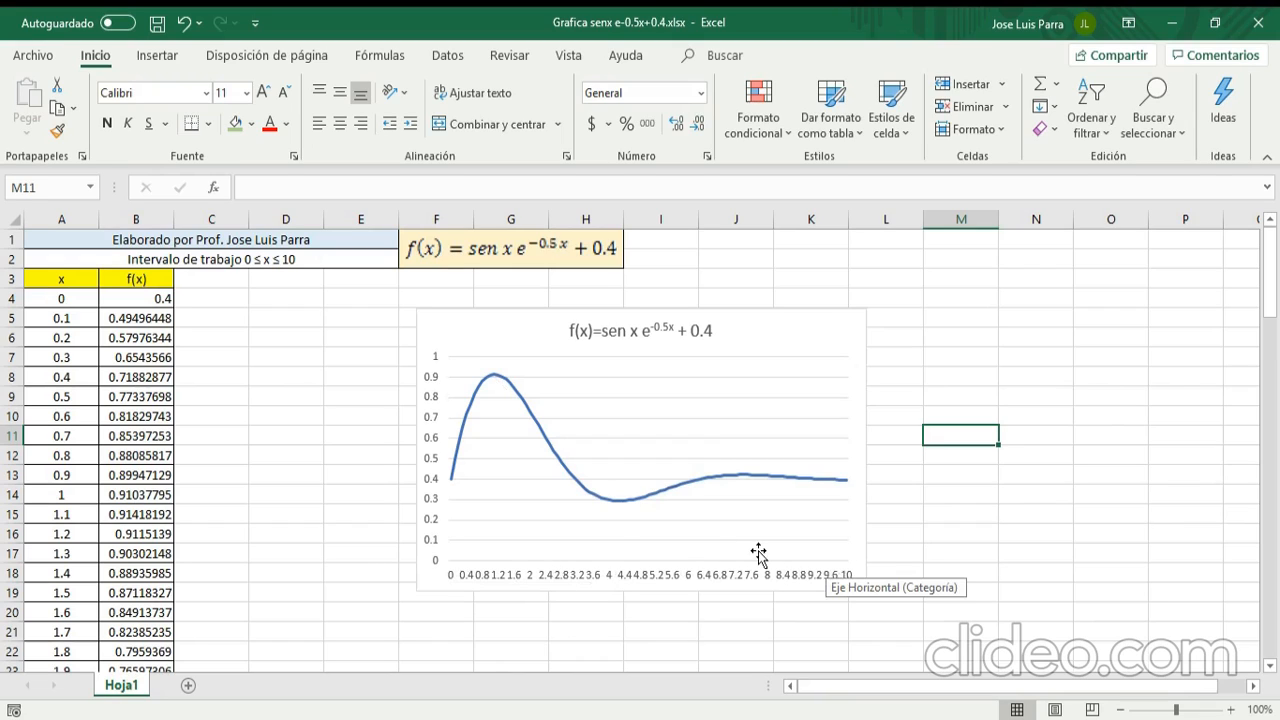
left_click(127, 299)
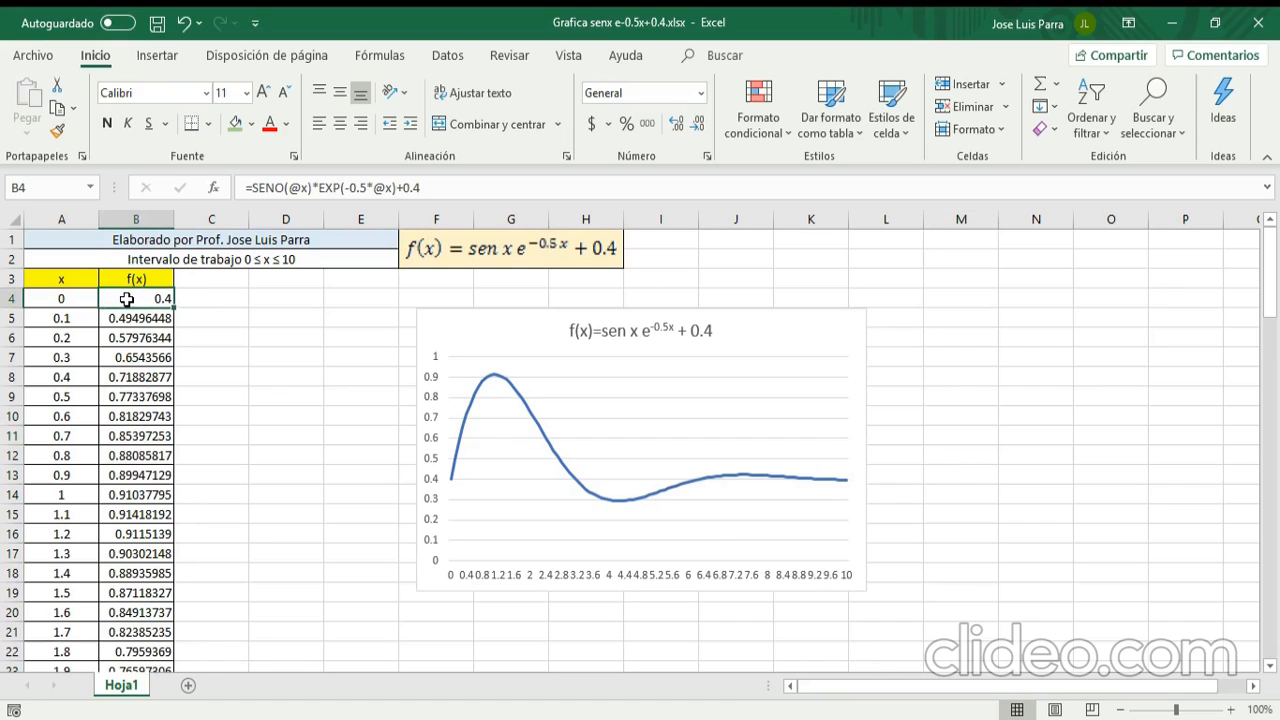
left_click(422, 187)
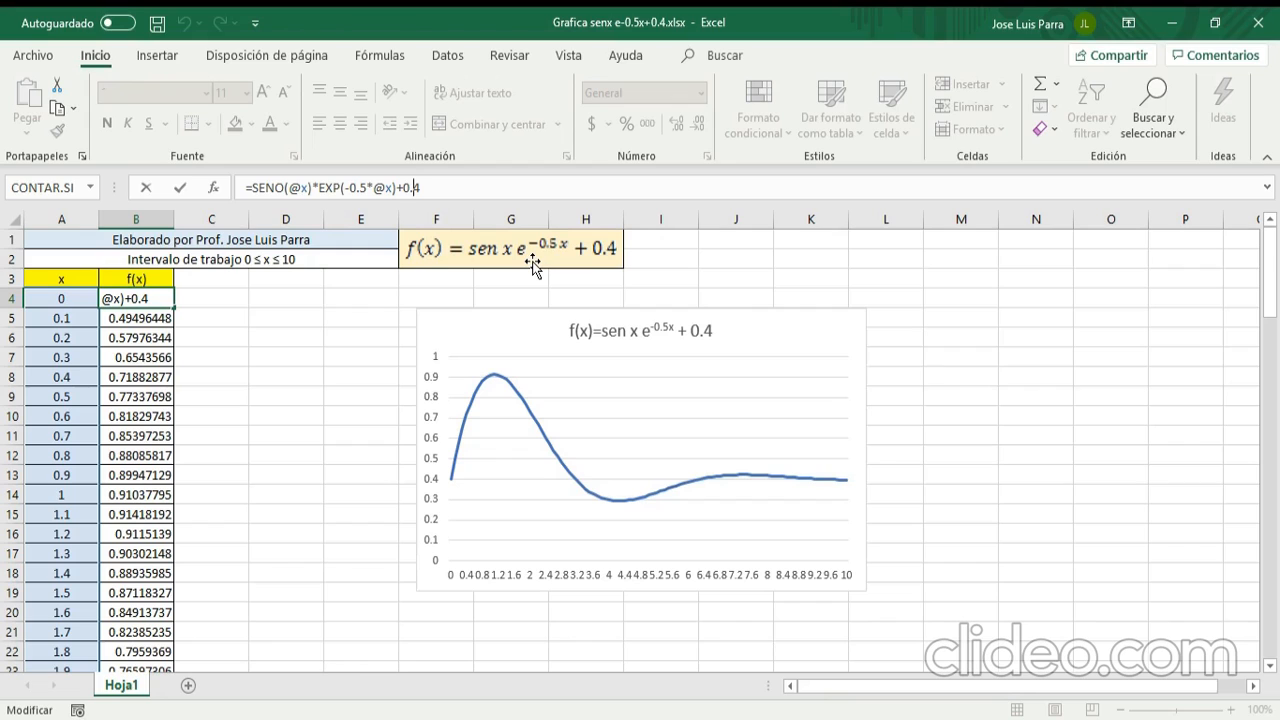
type("0")
key("Return")
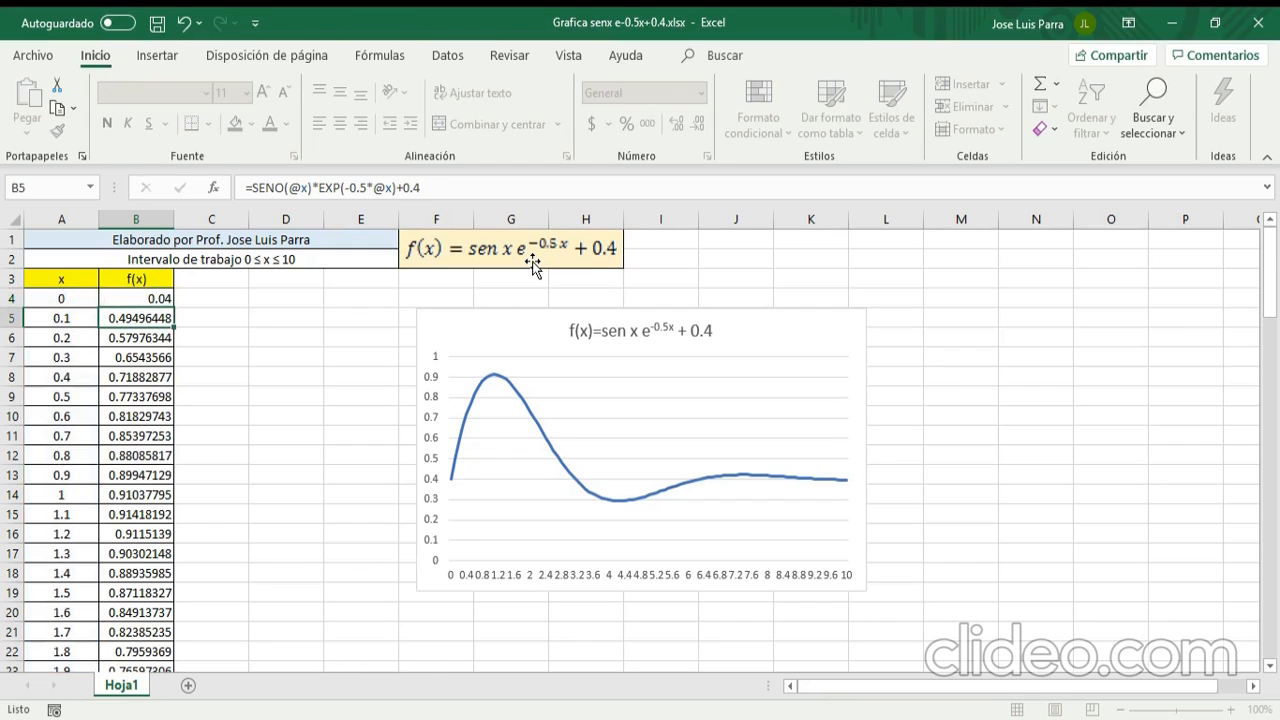
key("Up")
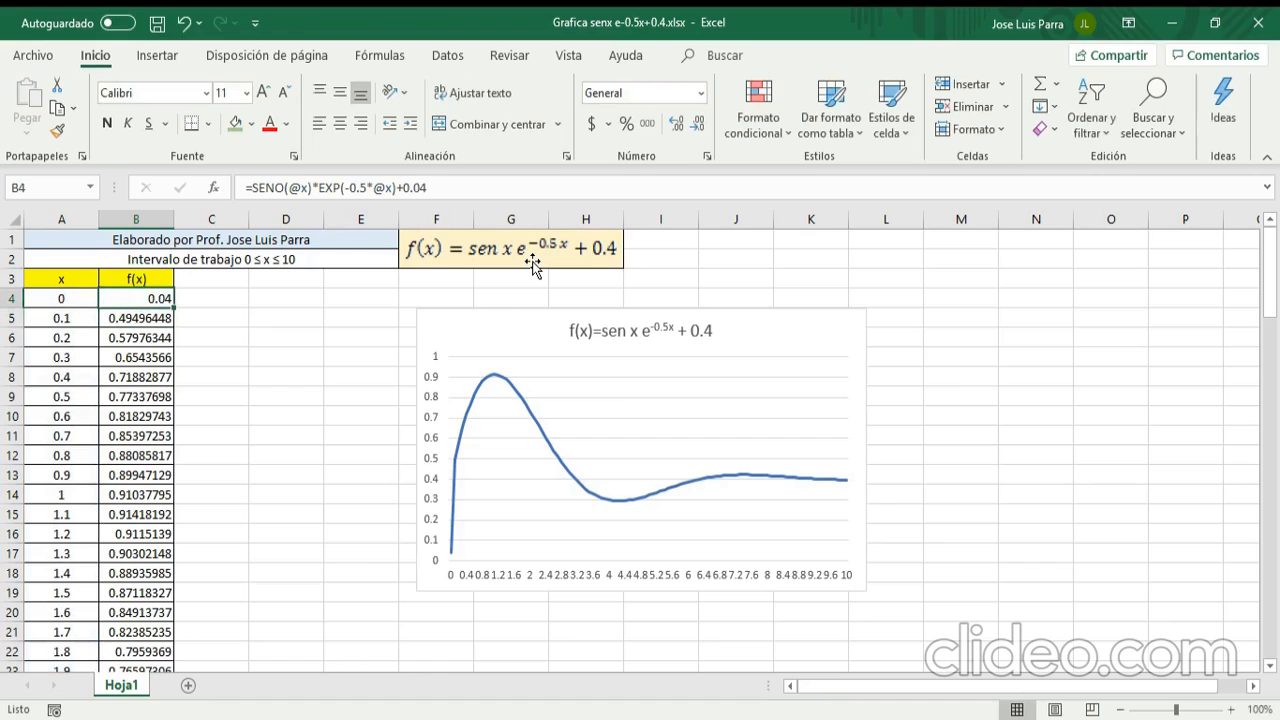
double_click(174, 311)
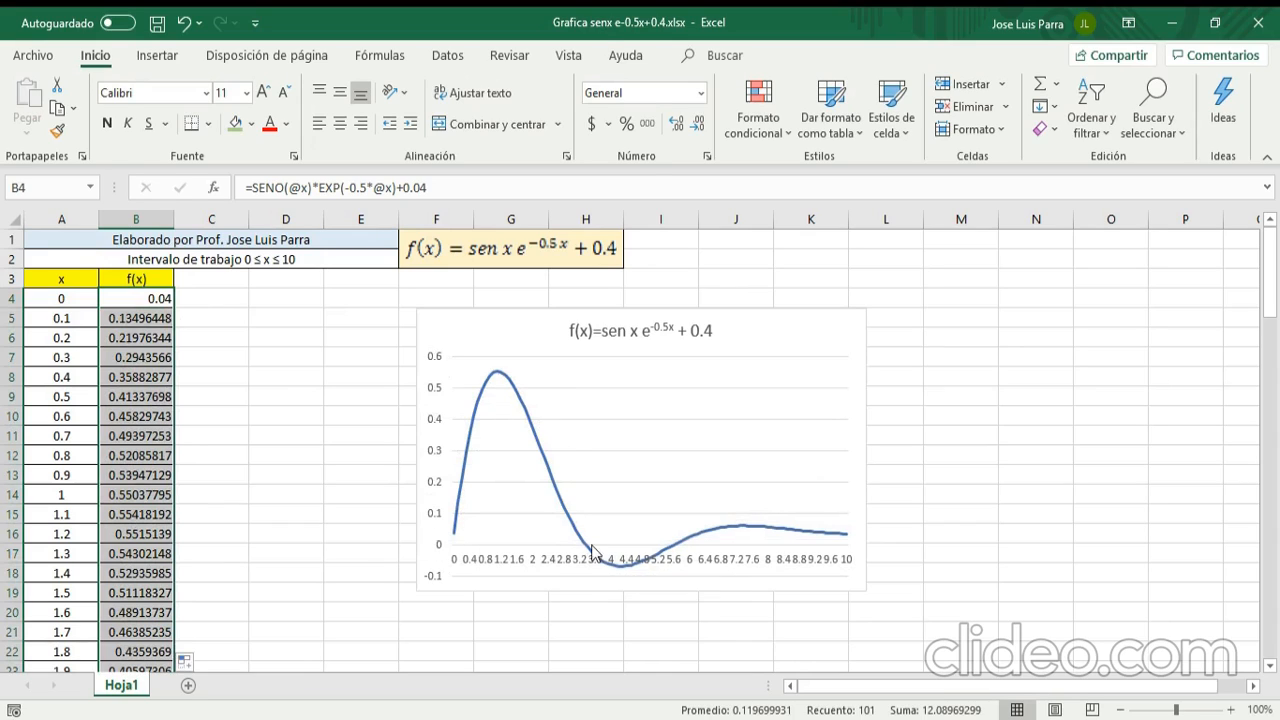
Step: Update the chart title to f(x) = sen x e^-0.5x + 0.04, adding spaces around the equals sign
mouse_move(677, 556)
left_click(670, 333)
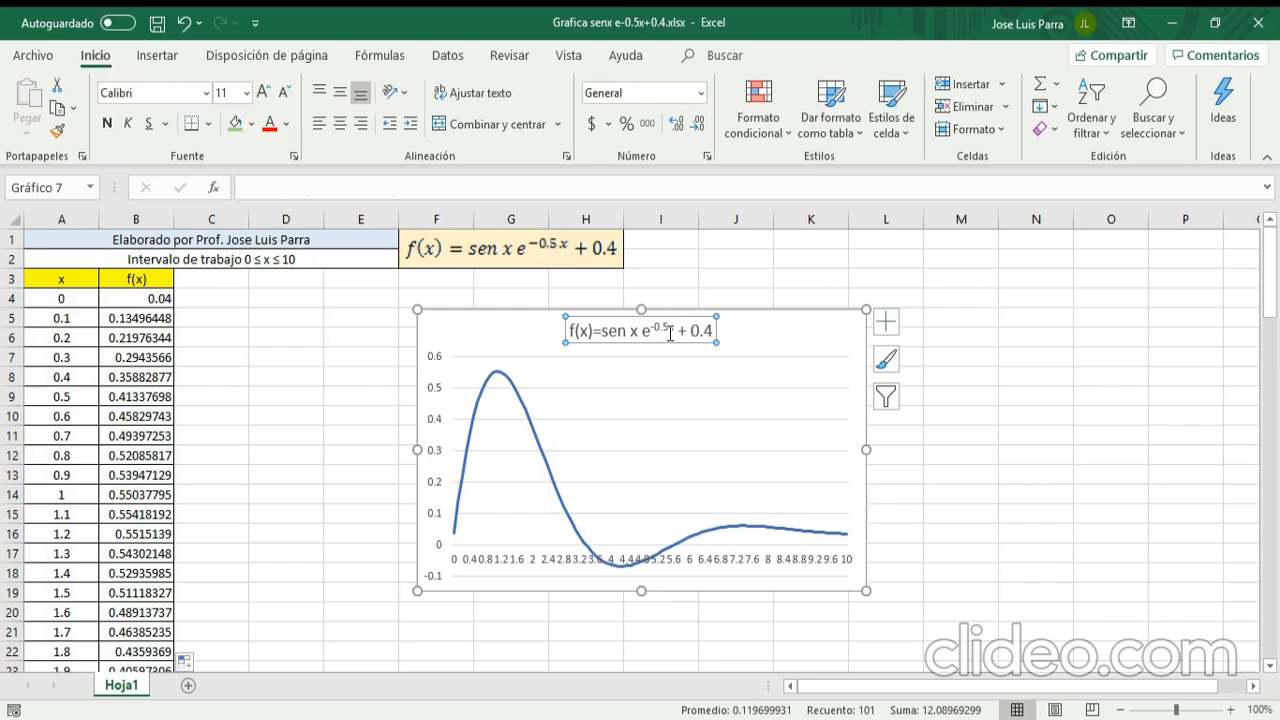
left_click(593, 330)
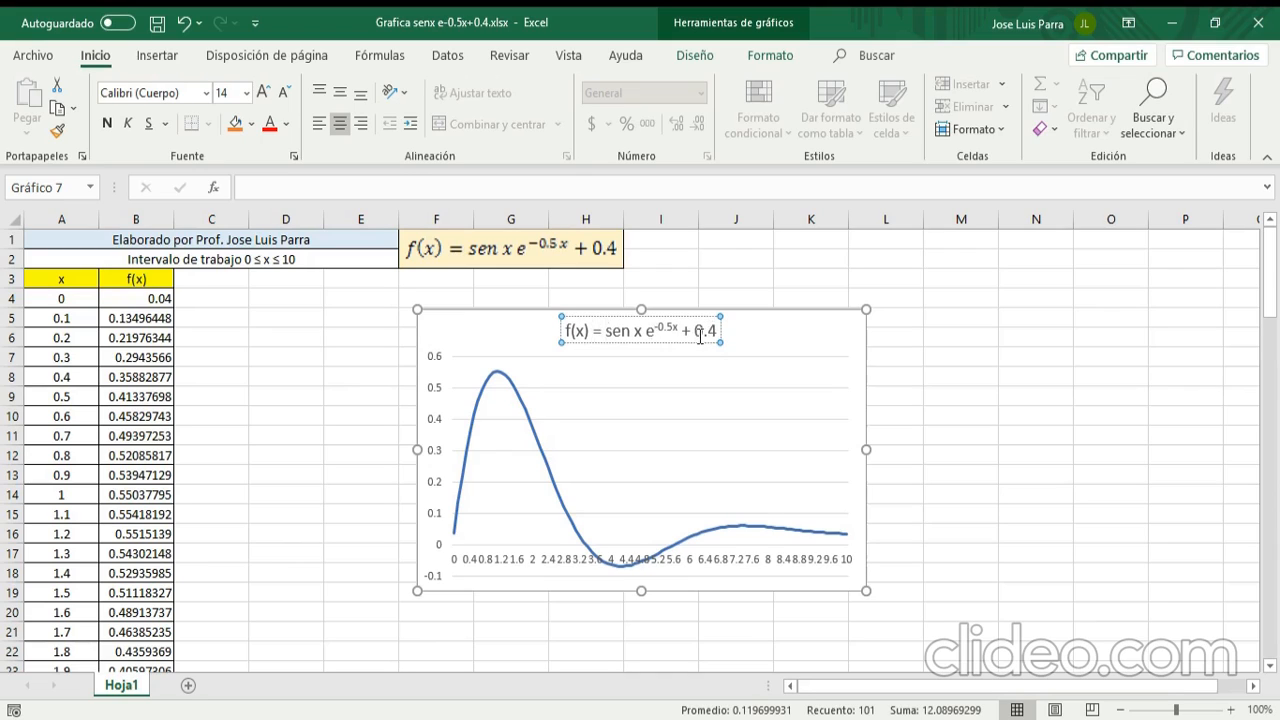
type("0")
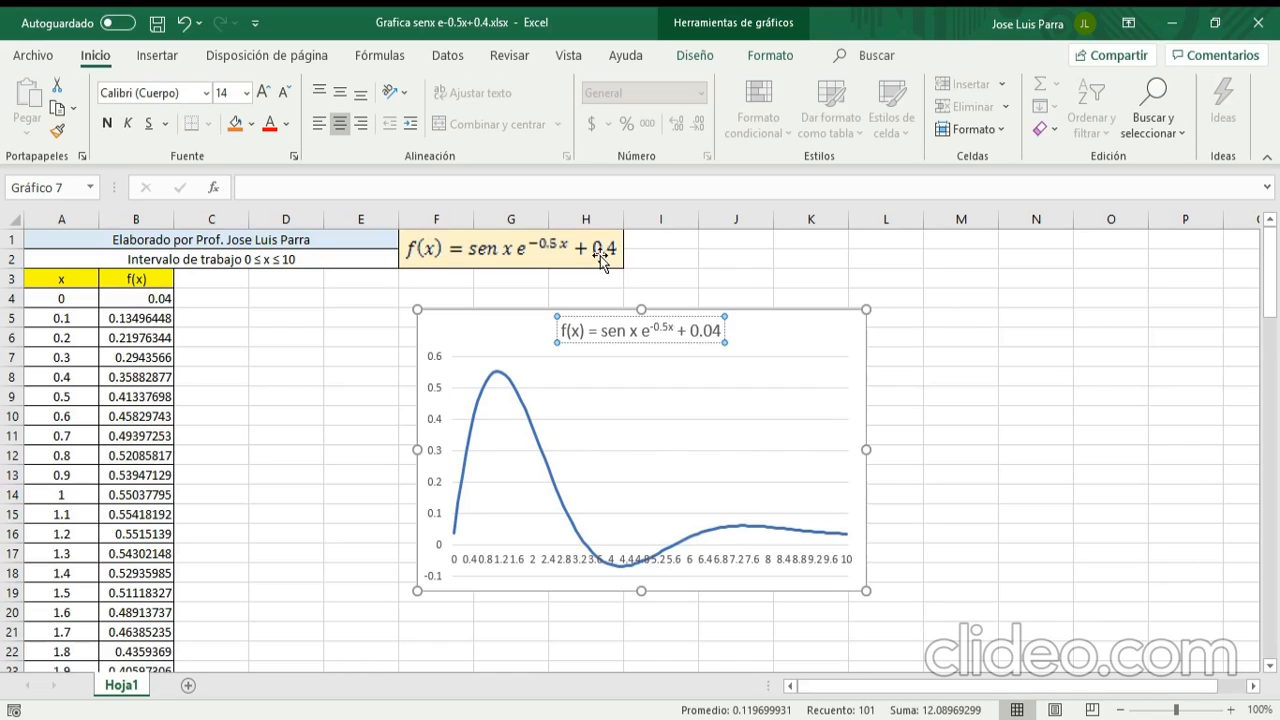
left_click(948, 319)
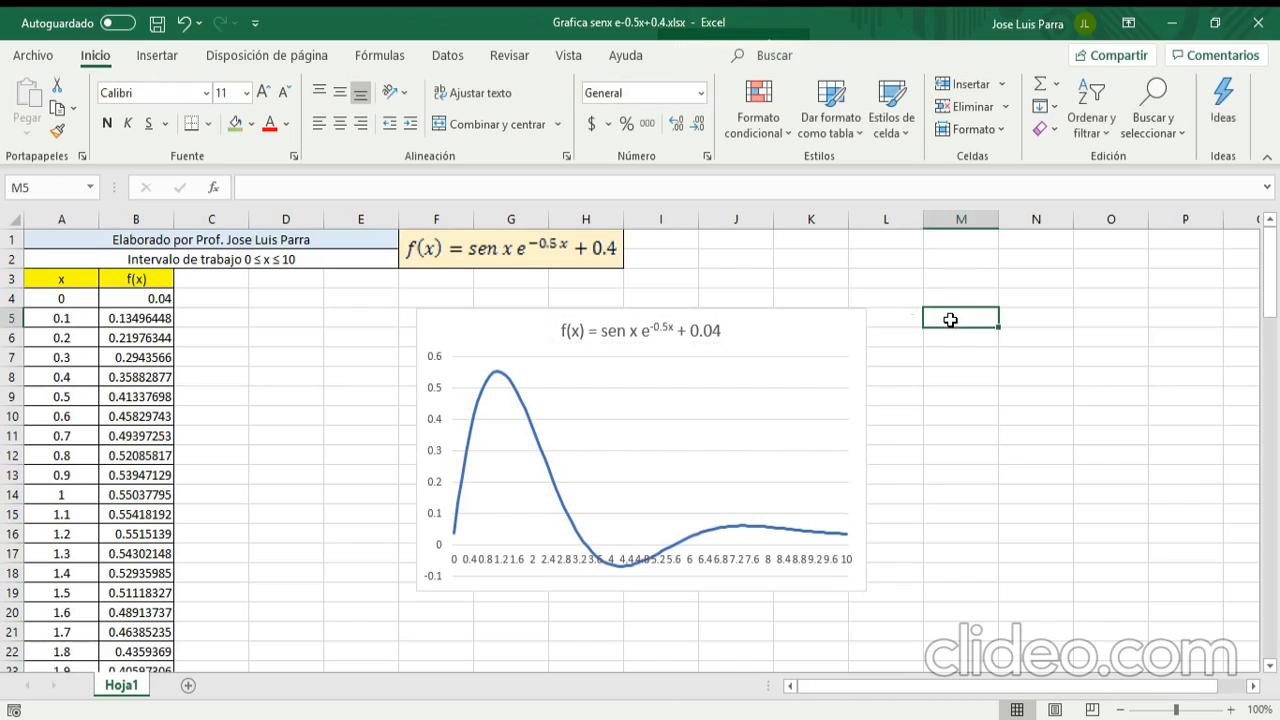
Step: Insert a new equation object on the sheet and begin it with f(x)=sen x
left_click(162, 57)
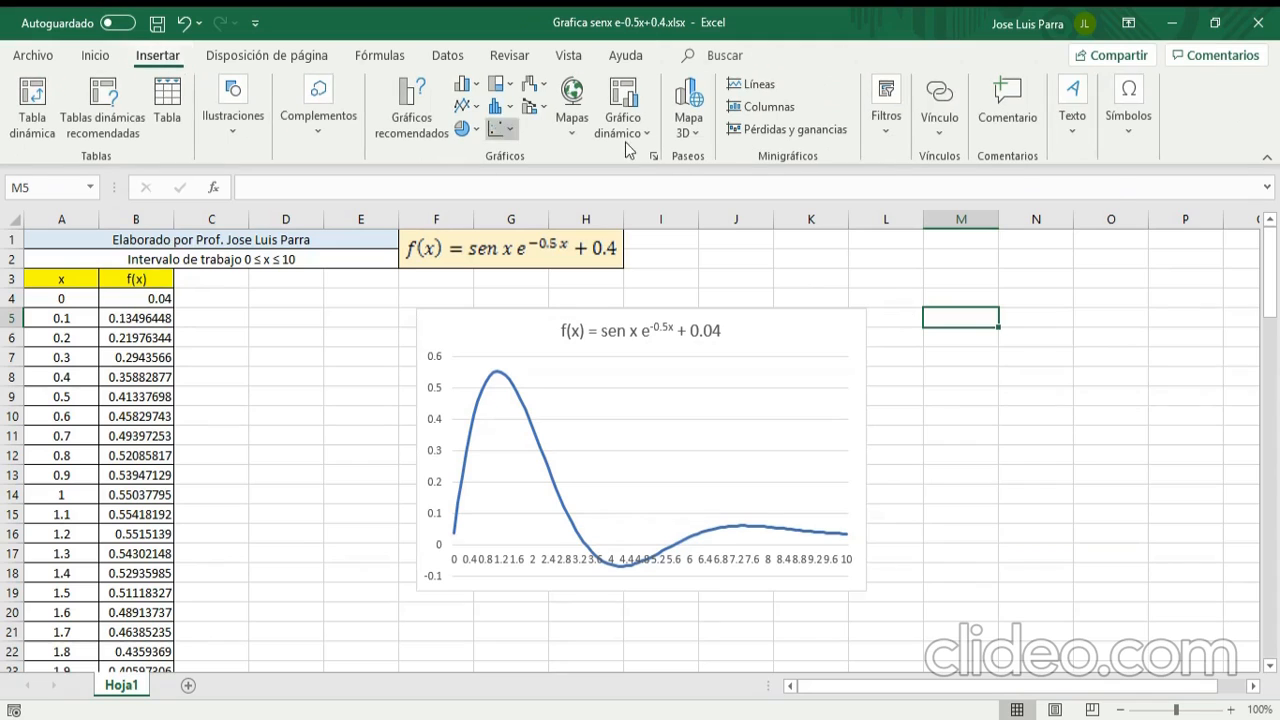
left_click(1133, 129)
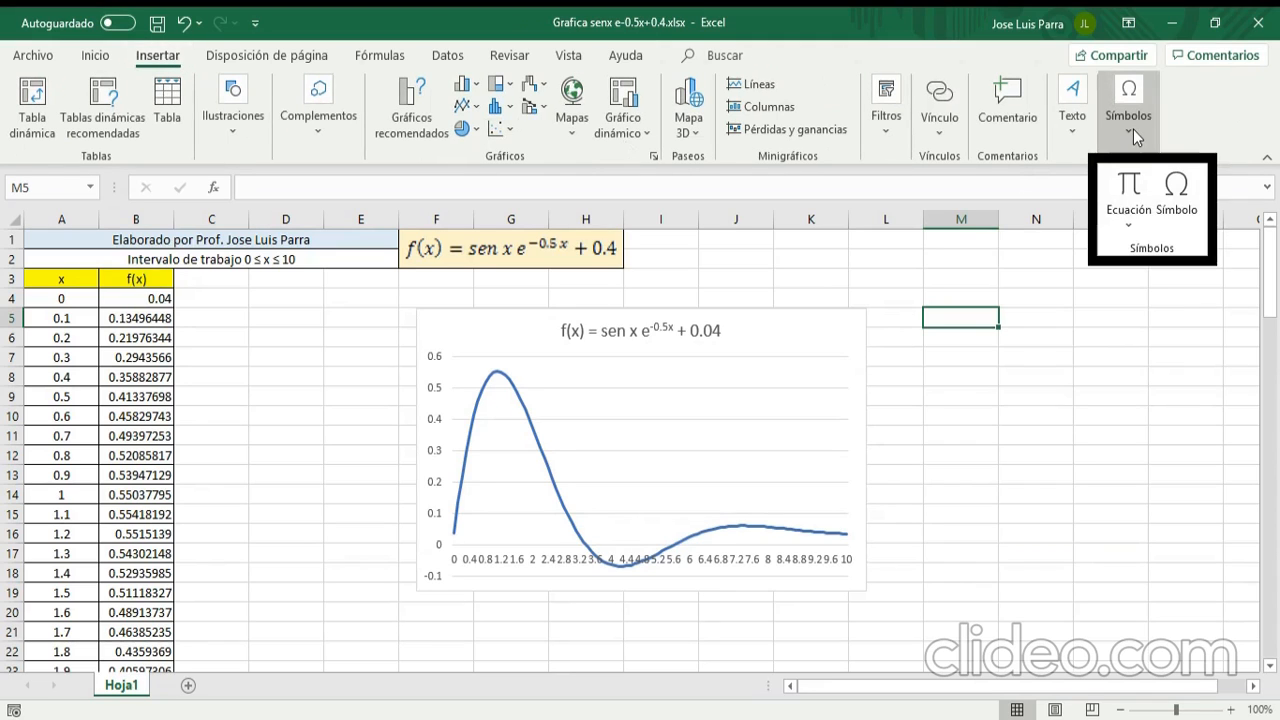
left_click(1129, 192)
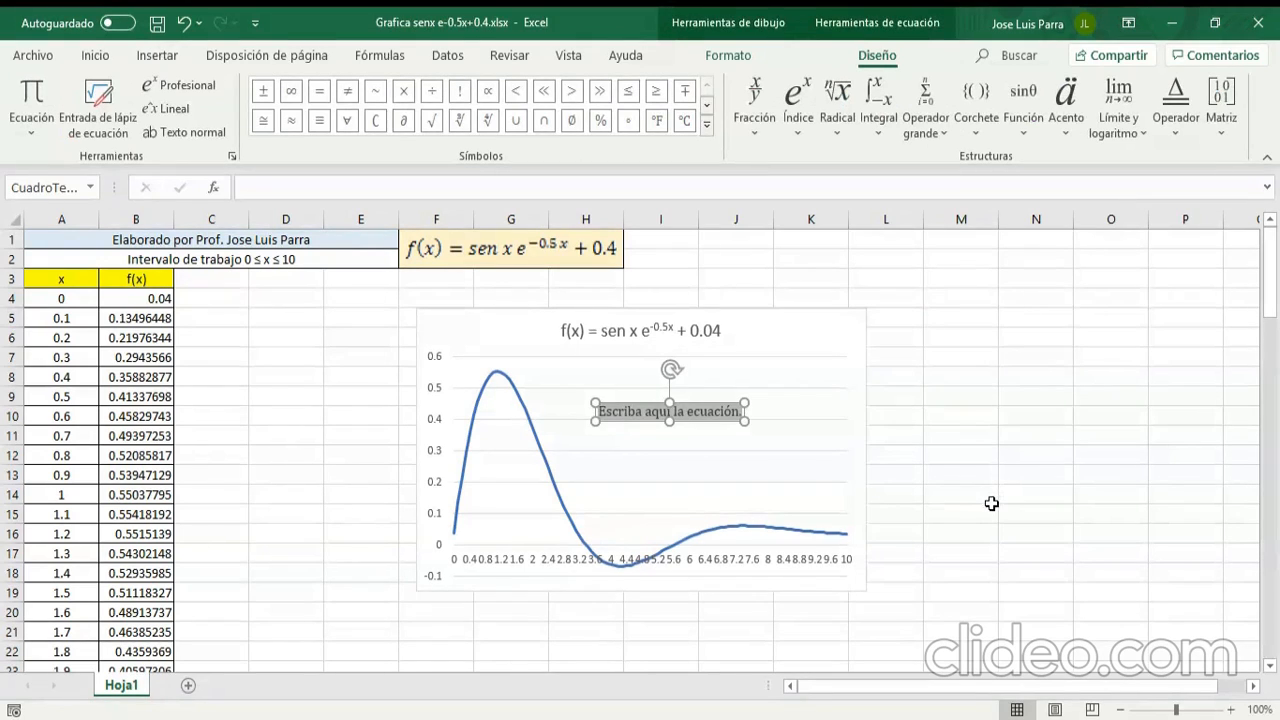
type("f(")
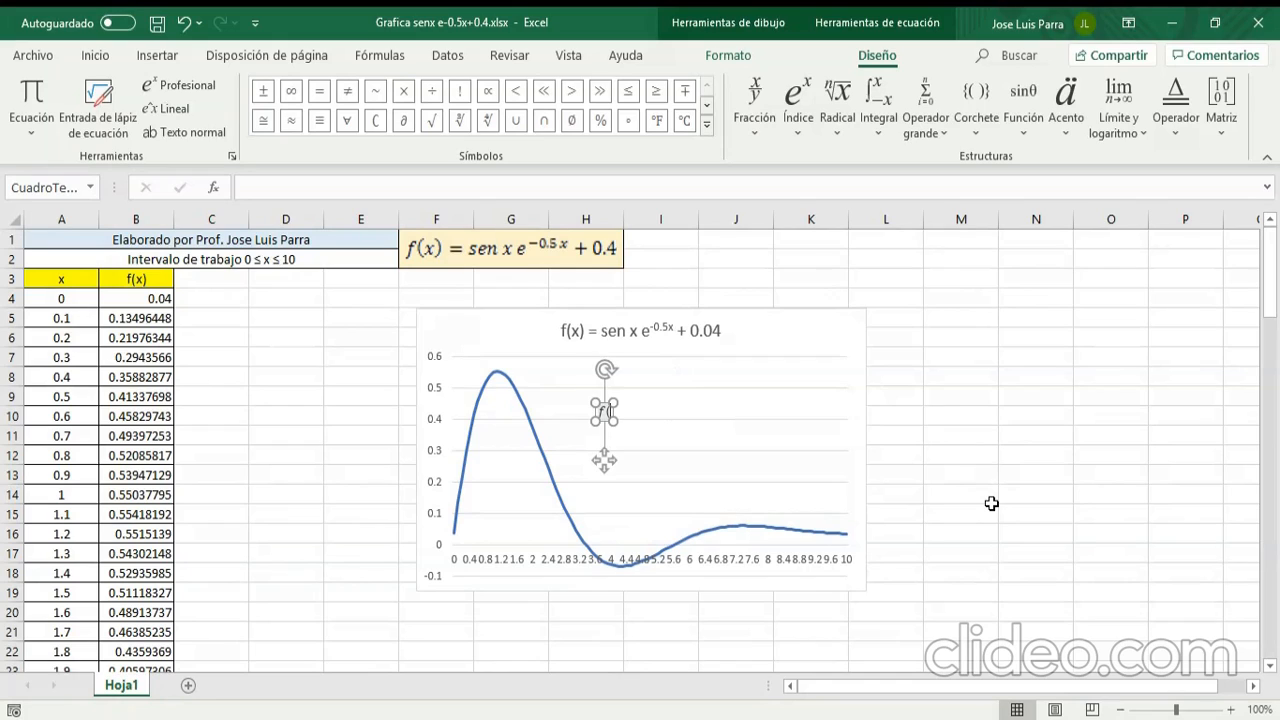
type("x)=")
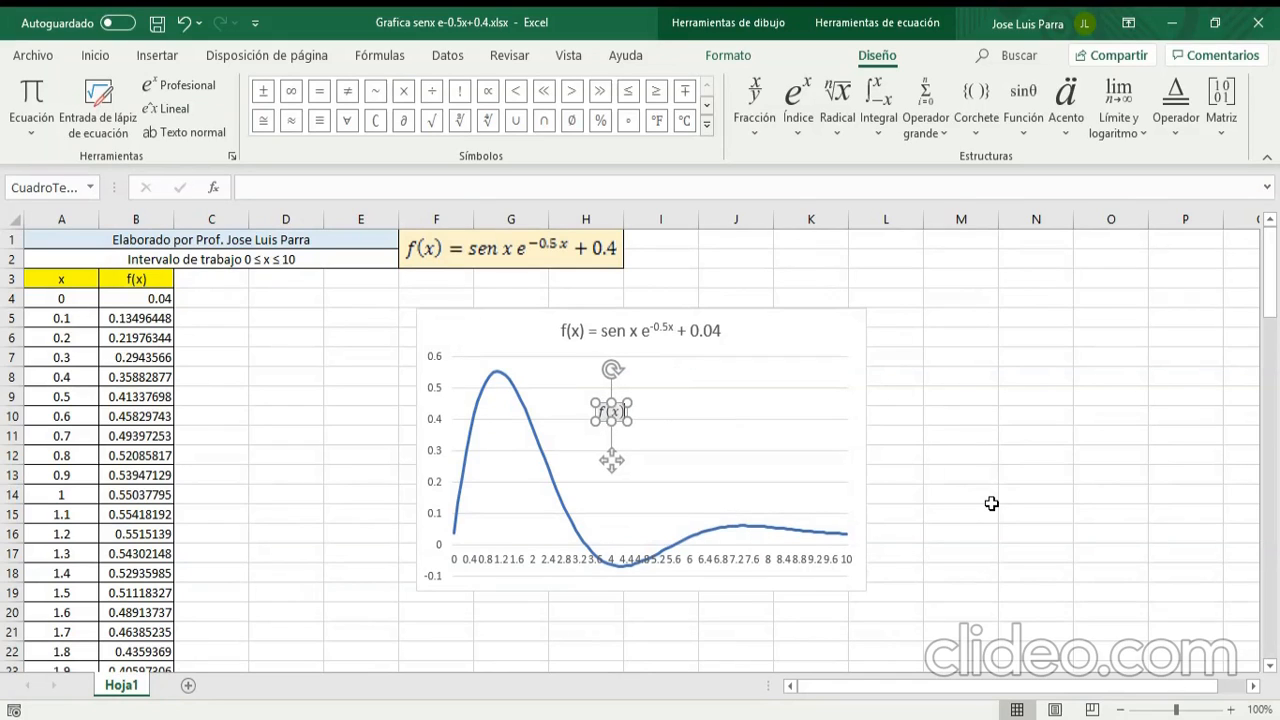
type("=")
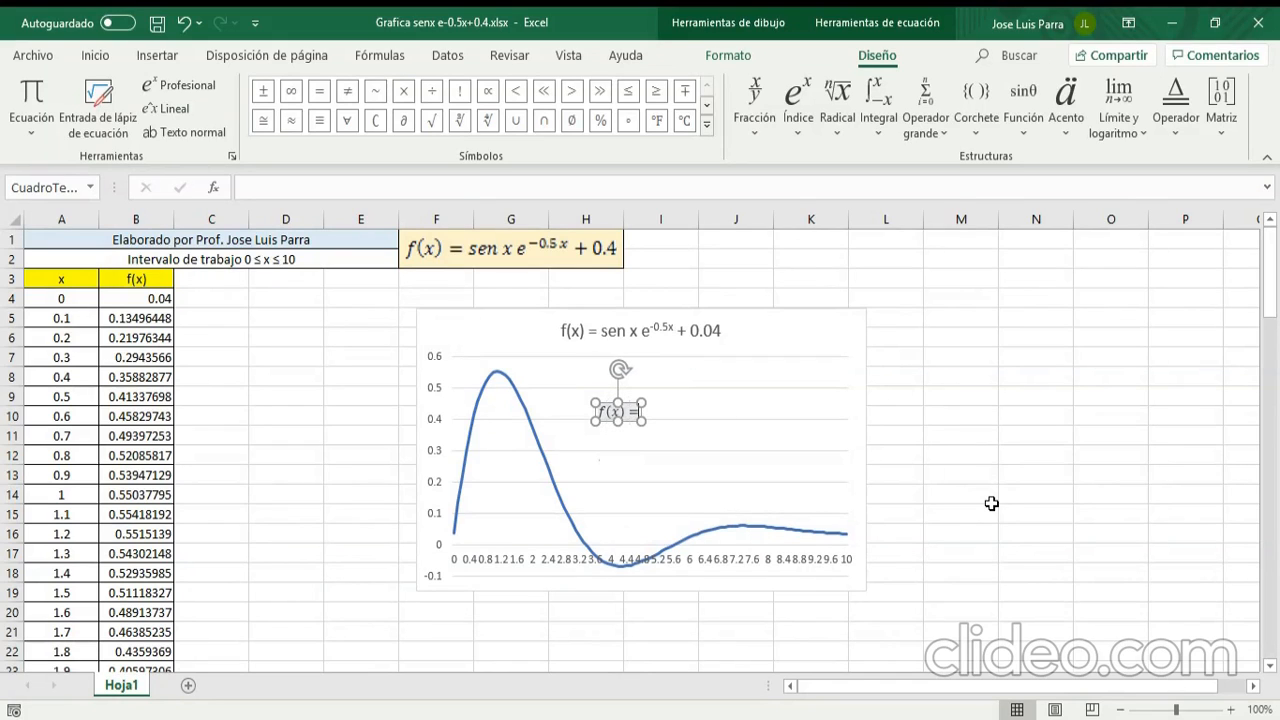
type("sen x")
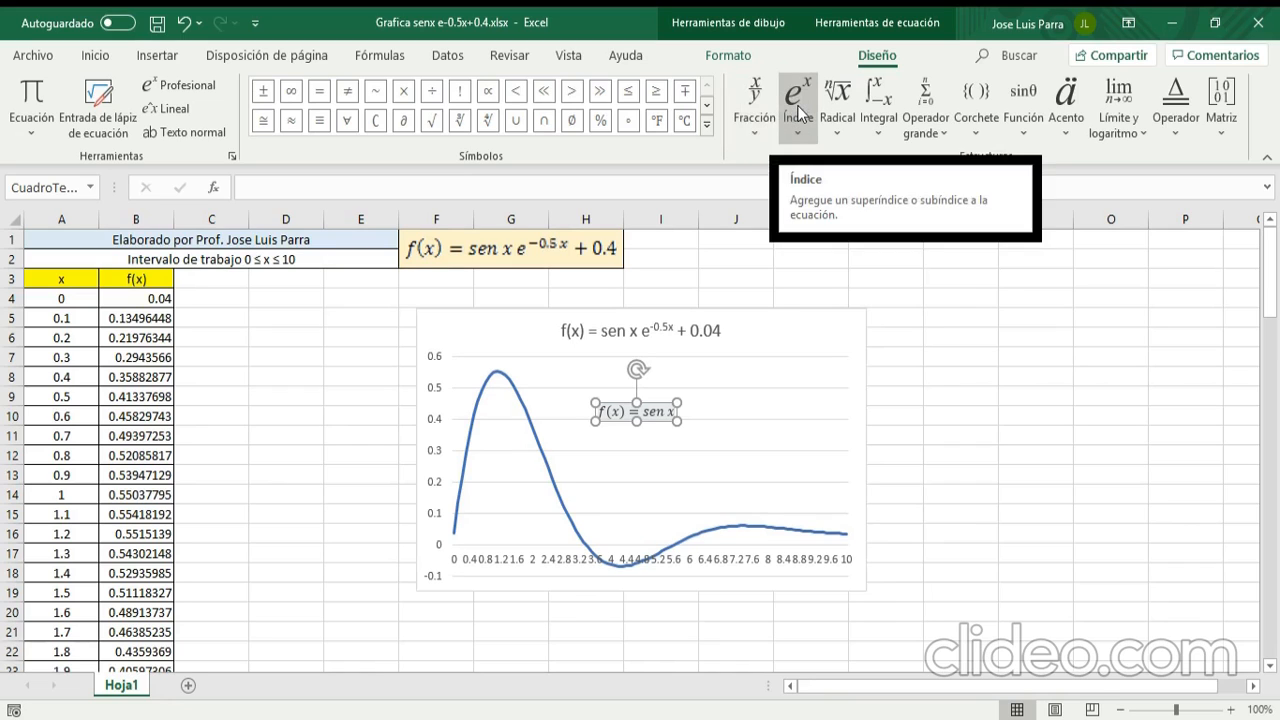
Step: Add a superscript structure to the equation with base e and exponent -0.5x
left_click(799, 112)
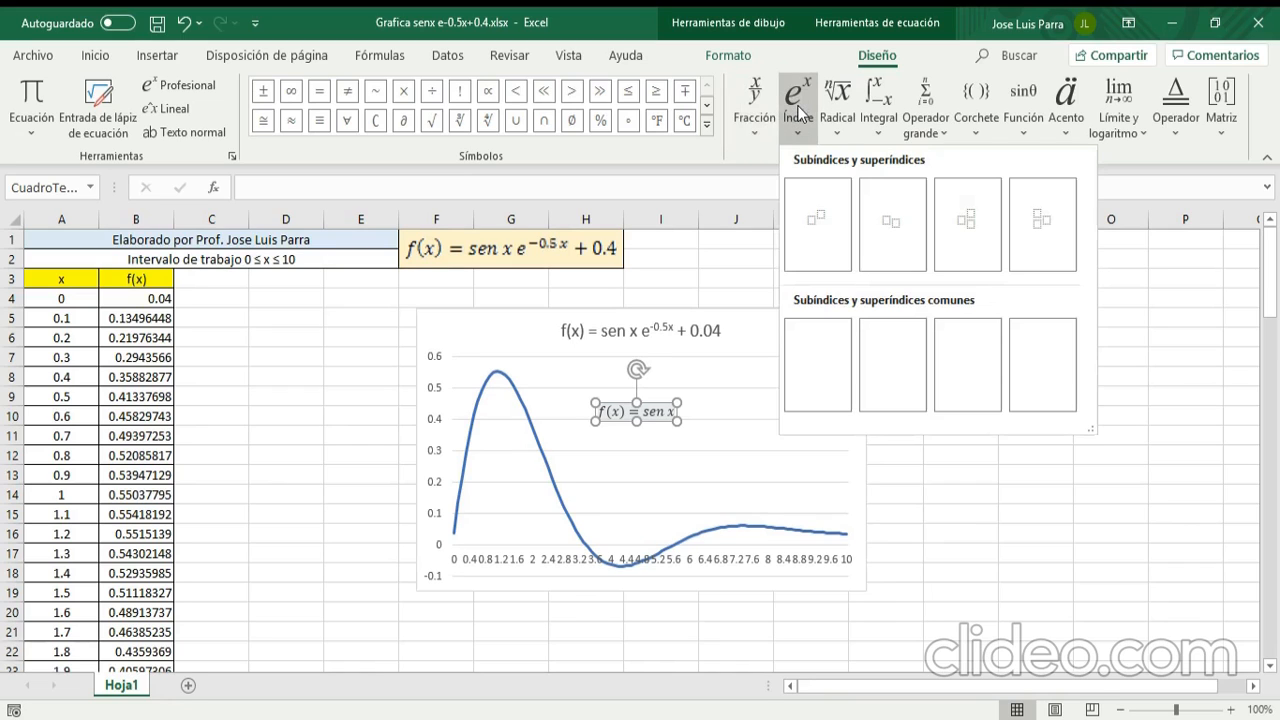
left_click(818, 225)
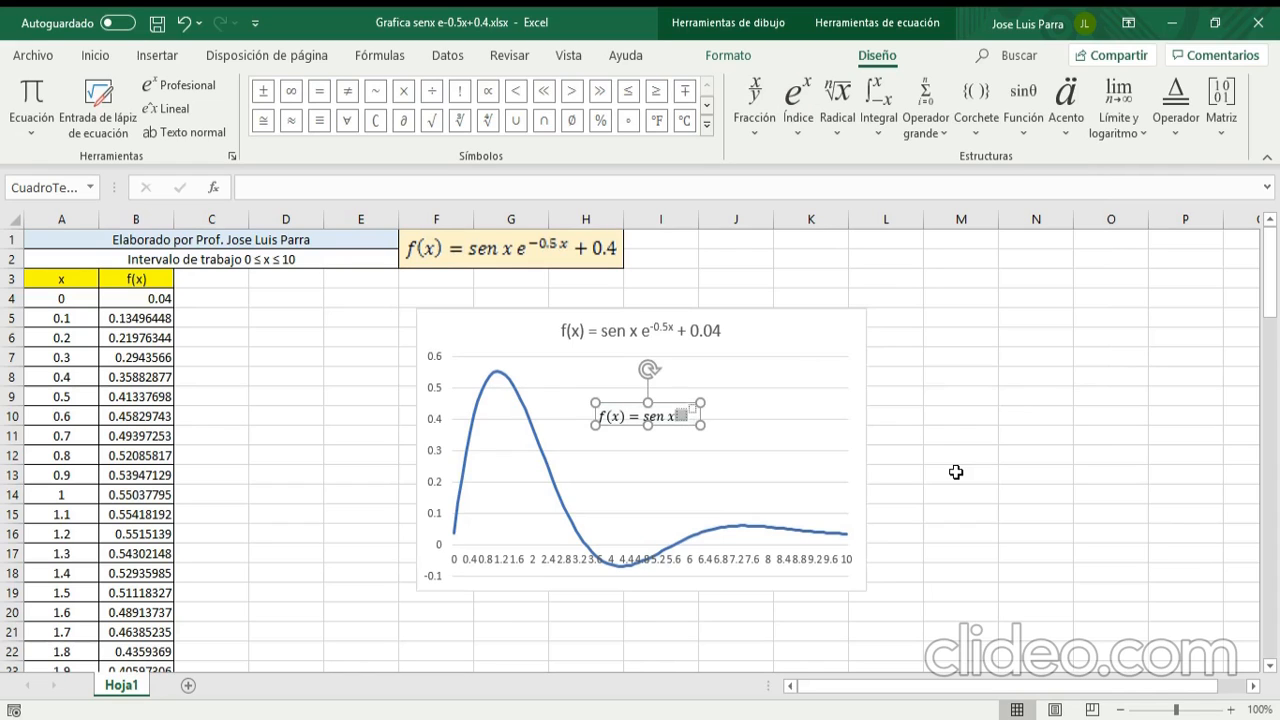
type("e")
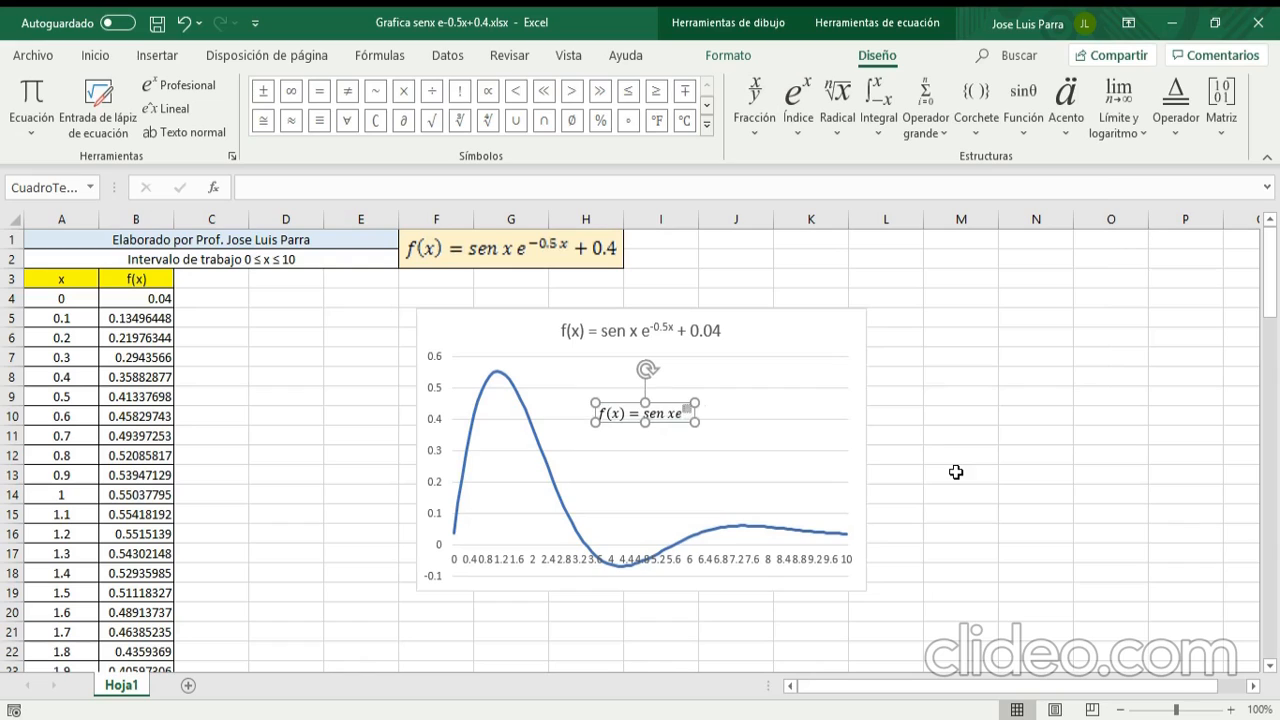
key("Right")
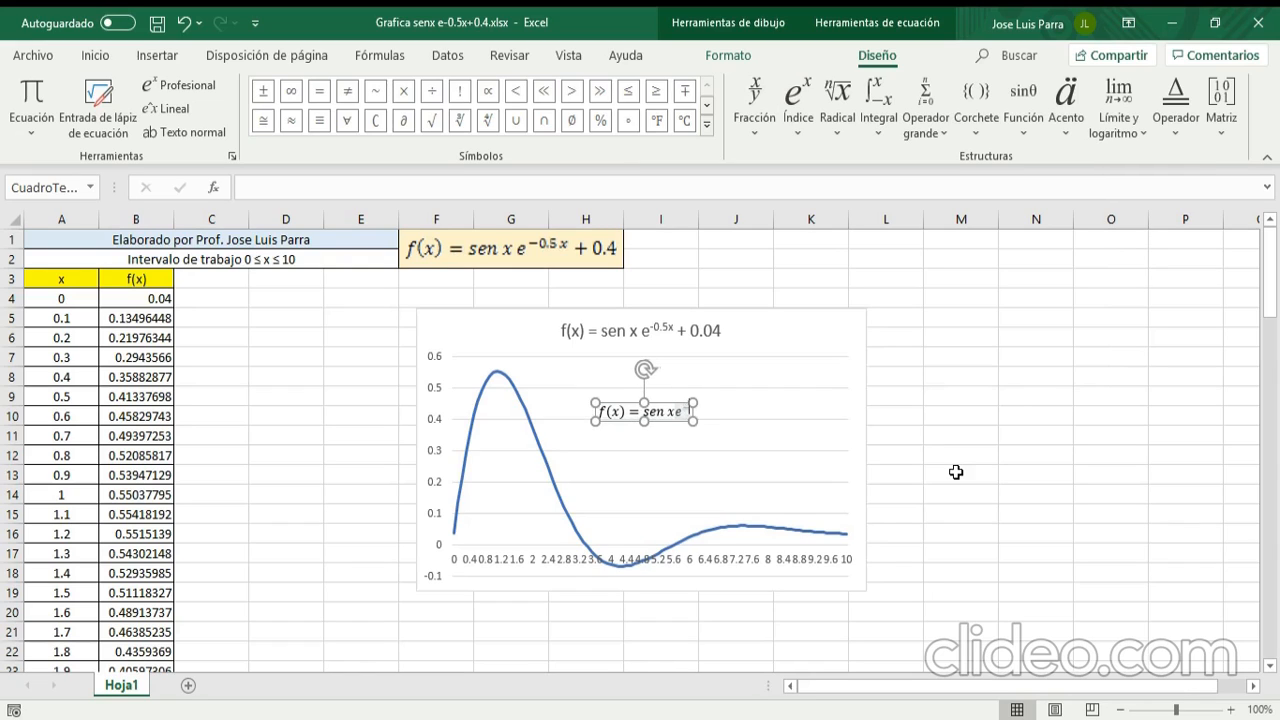
type("-0.5")
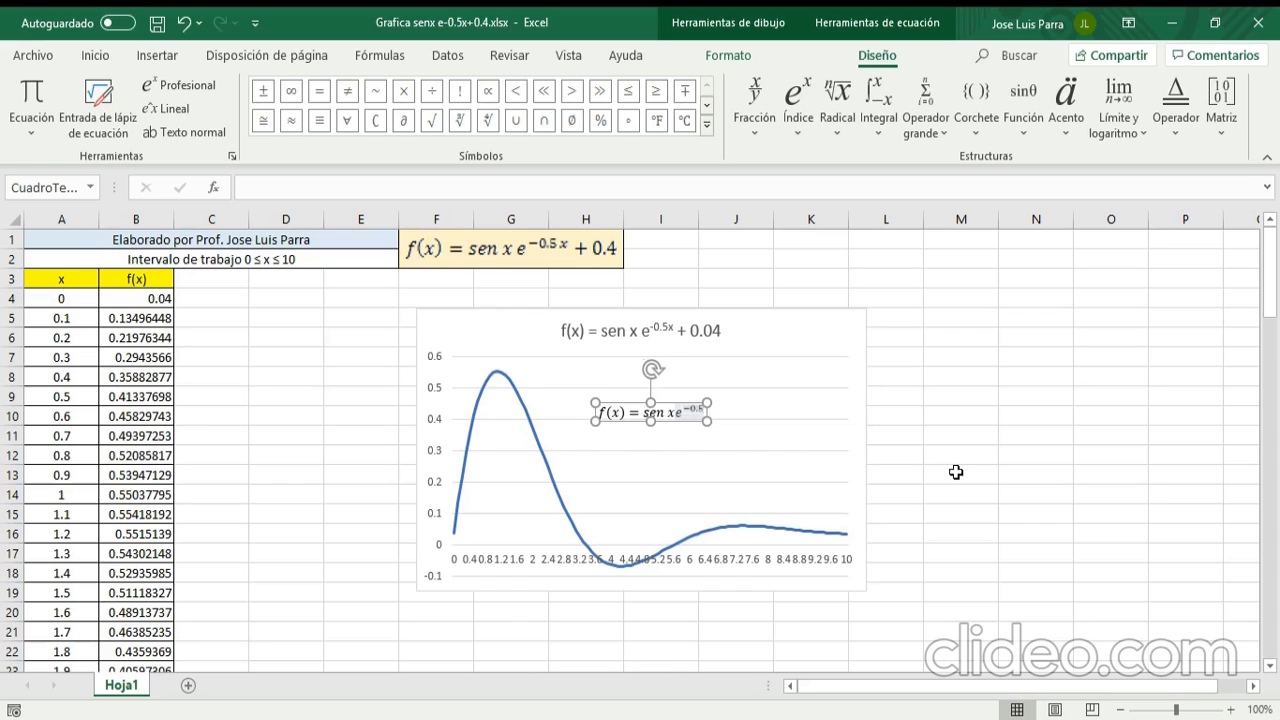
type("x")
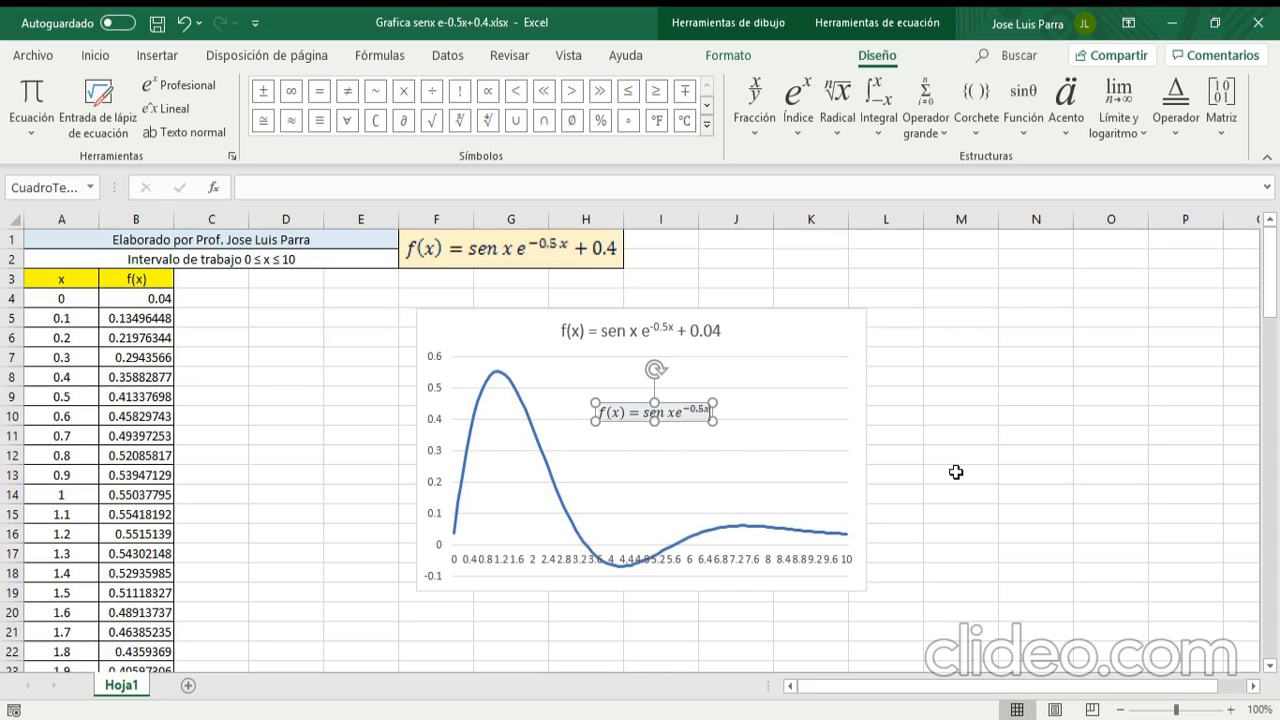
Step: Complete the equation with + 0.04 after the exponential term and leave the equation editor
key("Right")
type("+ ")
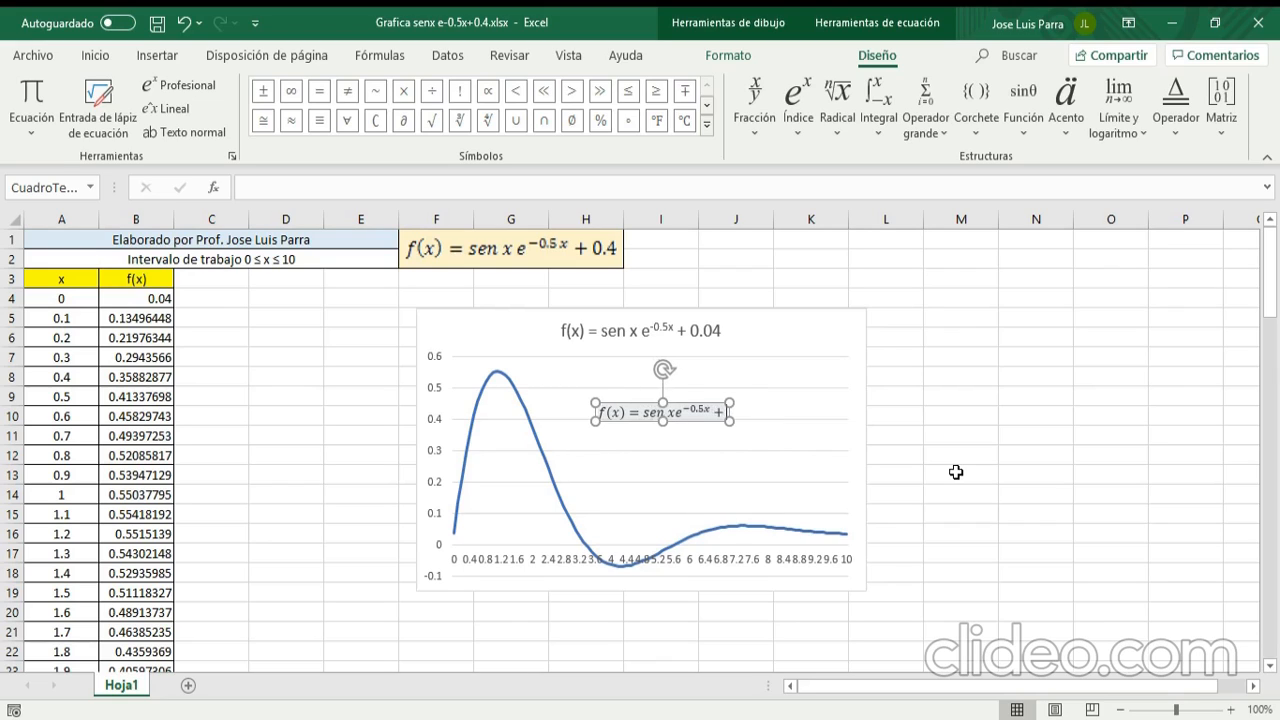
type("0.0")
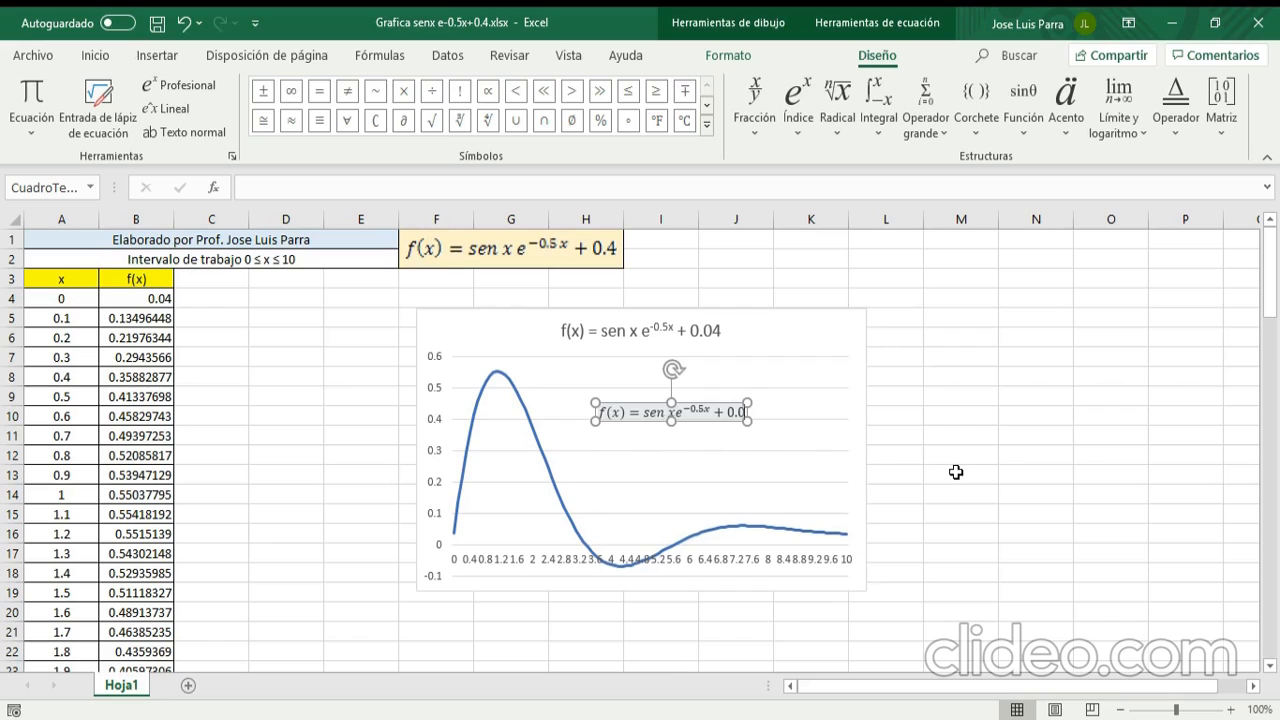
type("4")
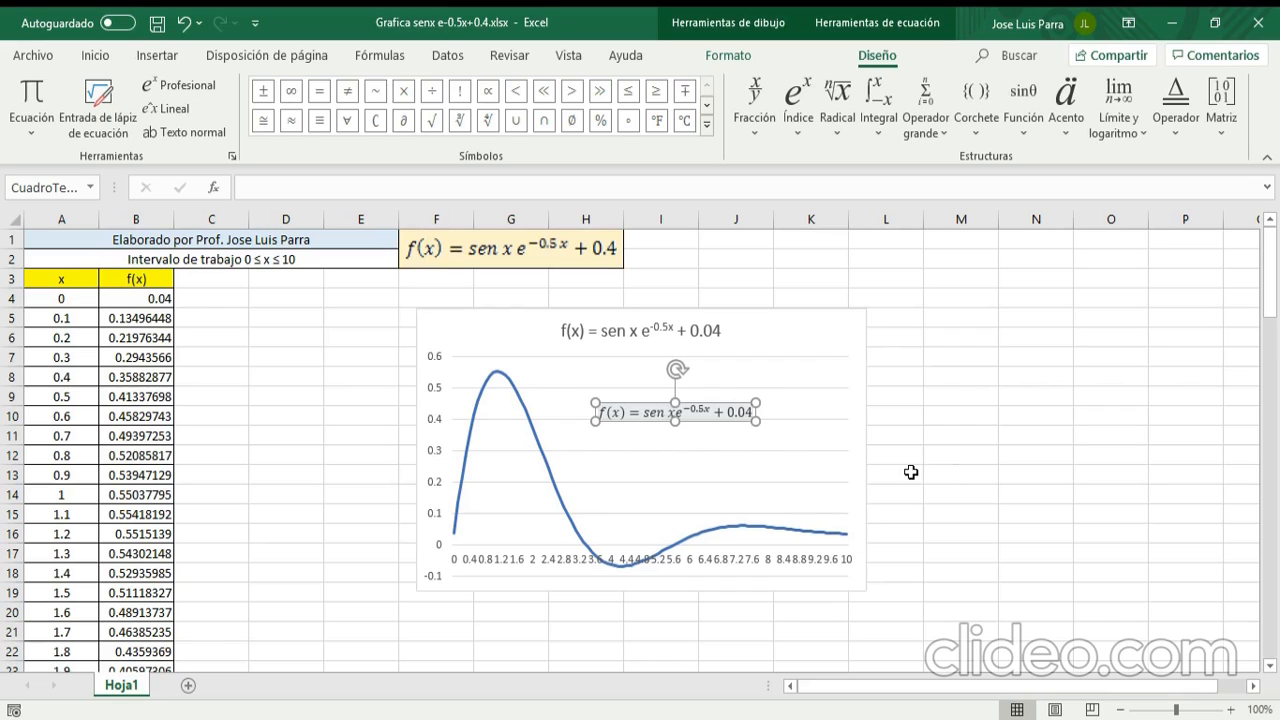
left_click(828, 282)
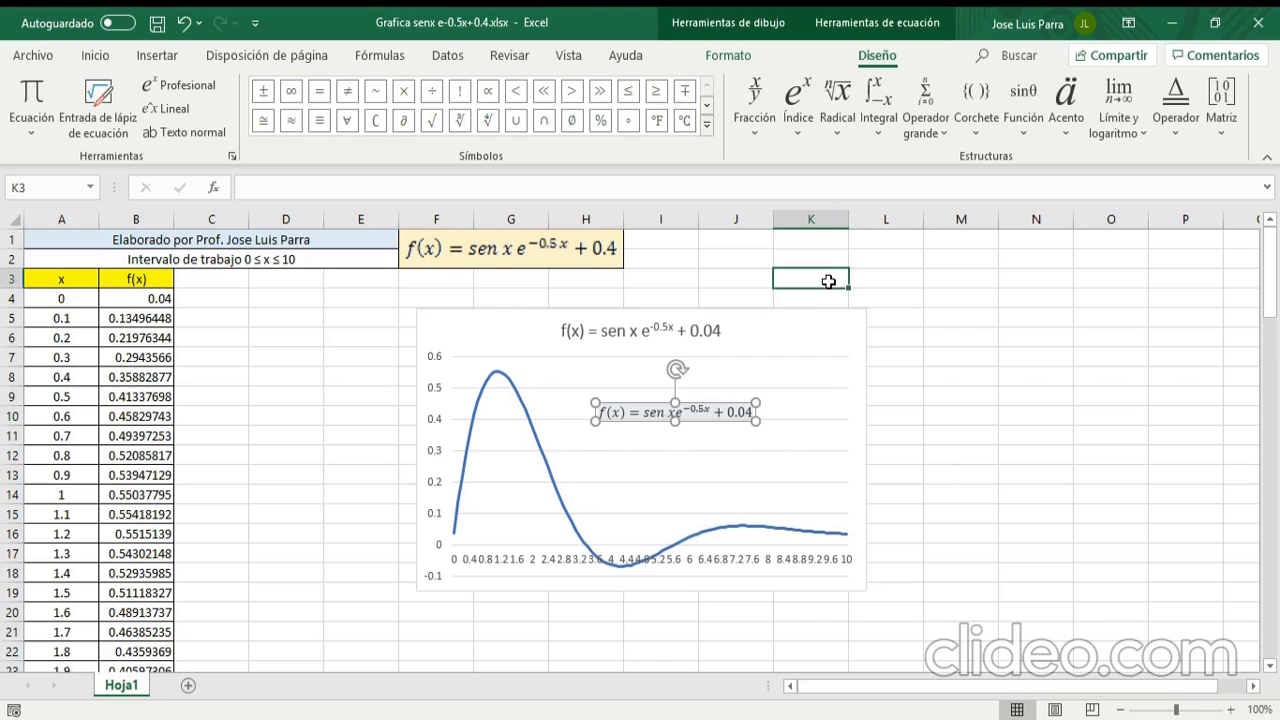
Step: Delete the old equation picture in the F1:H2 header block and move the new equation there
left_click(519, 253)
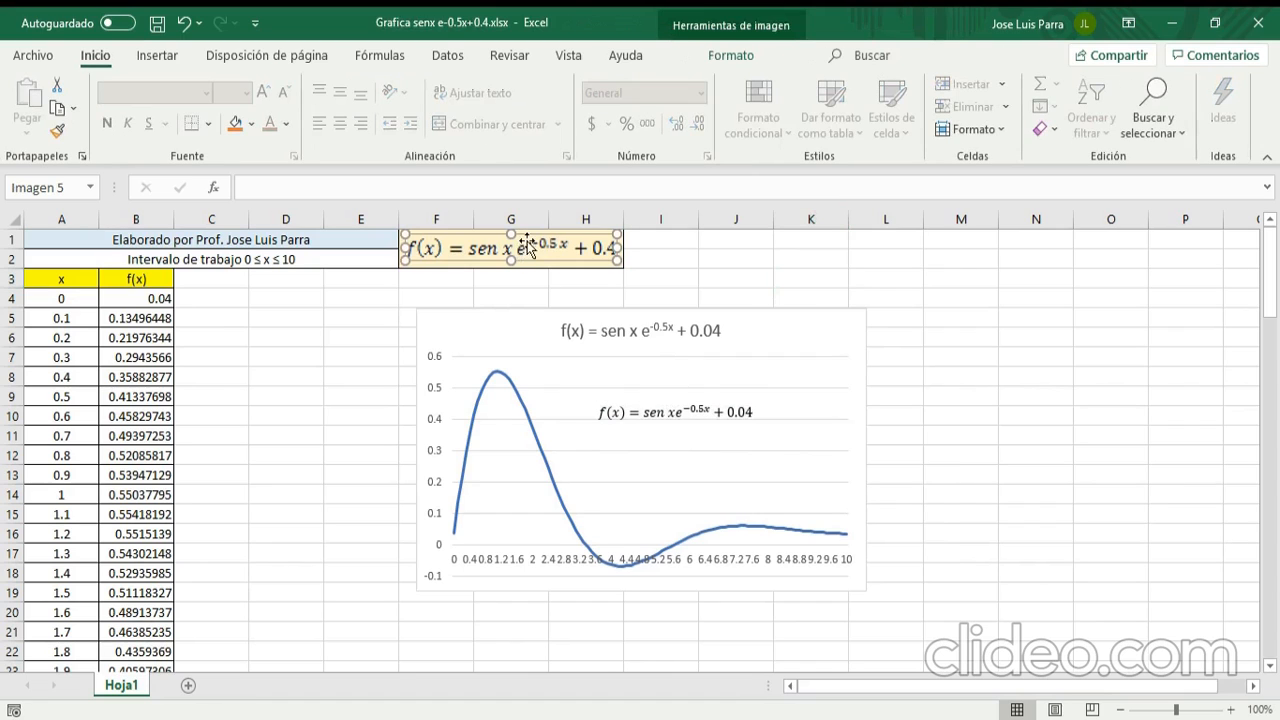
key("Delete")
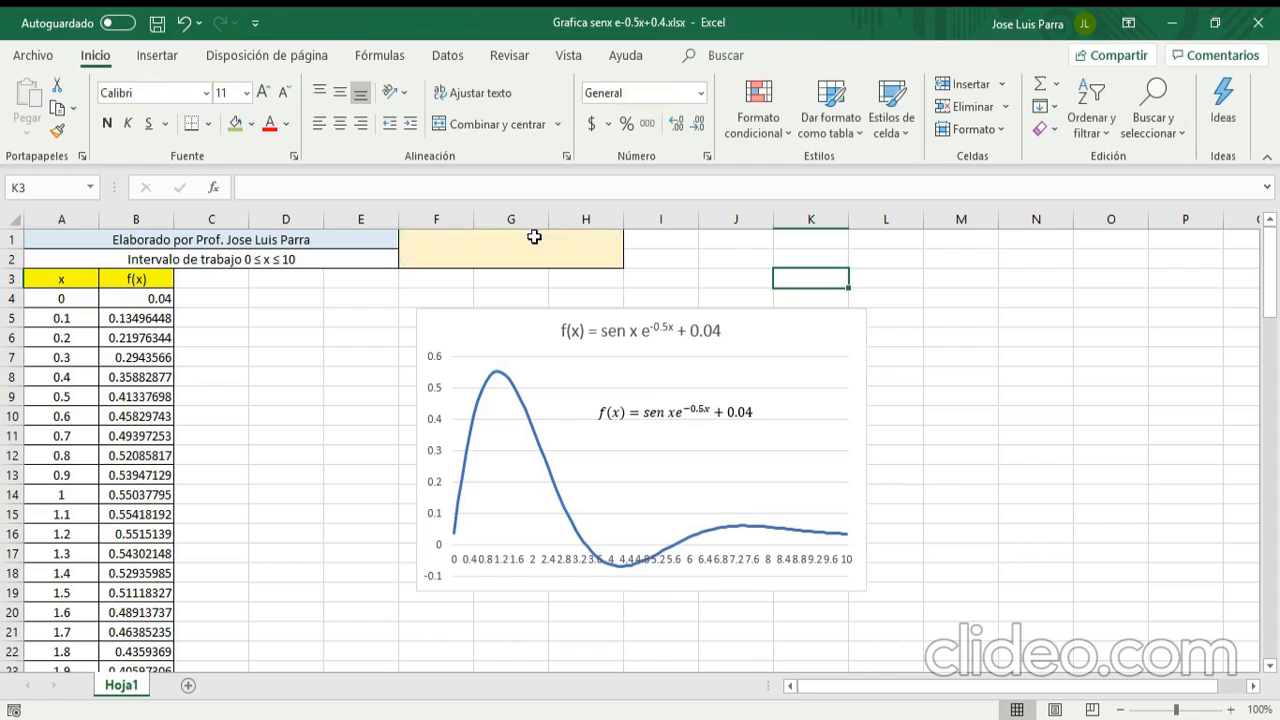
left_click(703, 413)
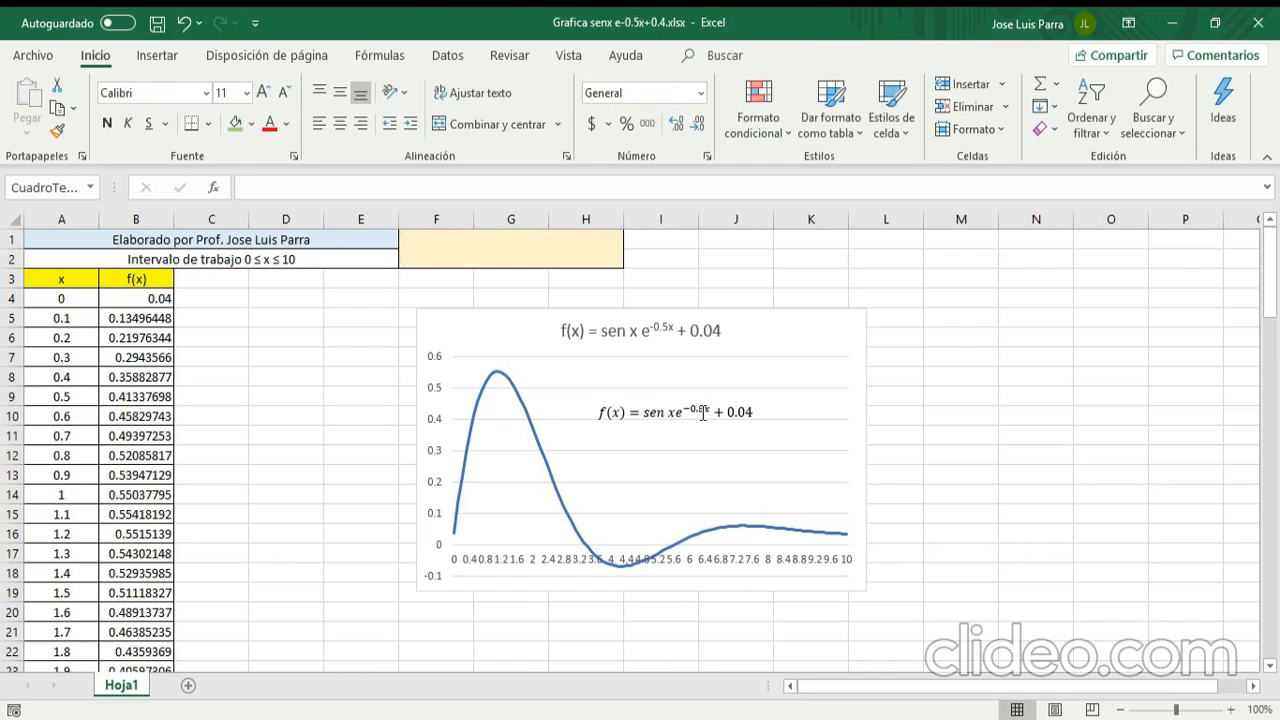
mouse_move(675, 392)
left_mouse_down()
mouse_move(527, 262)
mouse_move(533, 235)
mouse_move(511, 265)
left_mouse_up()
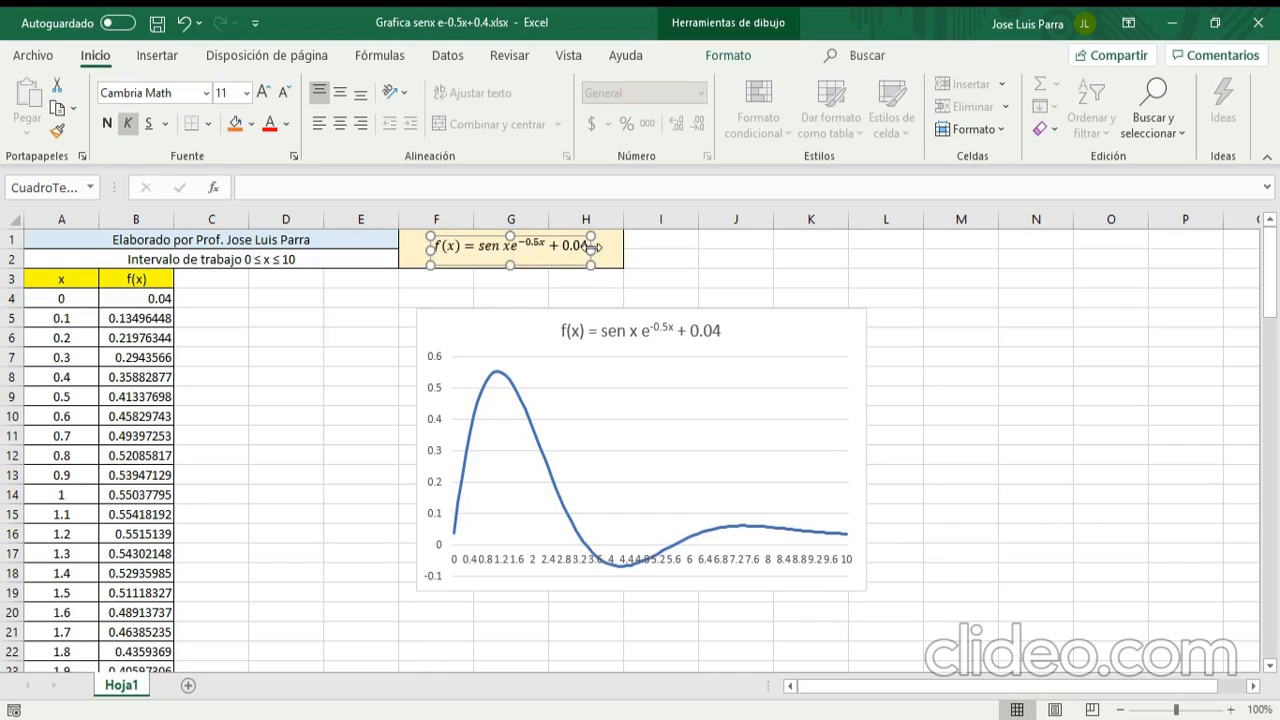
Step: Increase the header equation's font size to 14 and deselect it
left_click(264, 92)
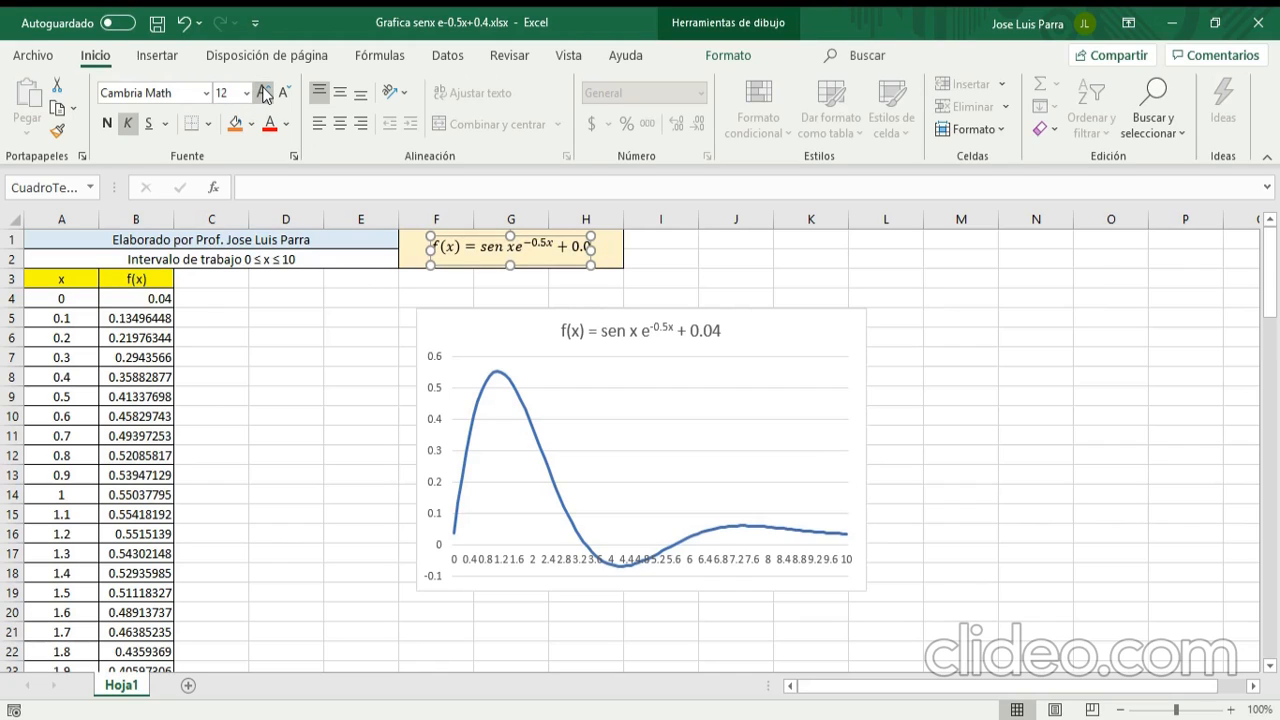
left_click(264, 92)
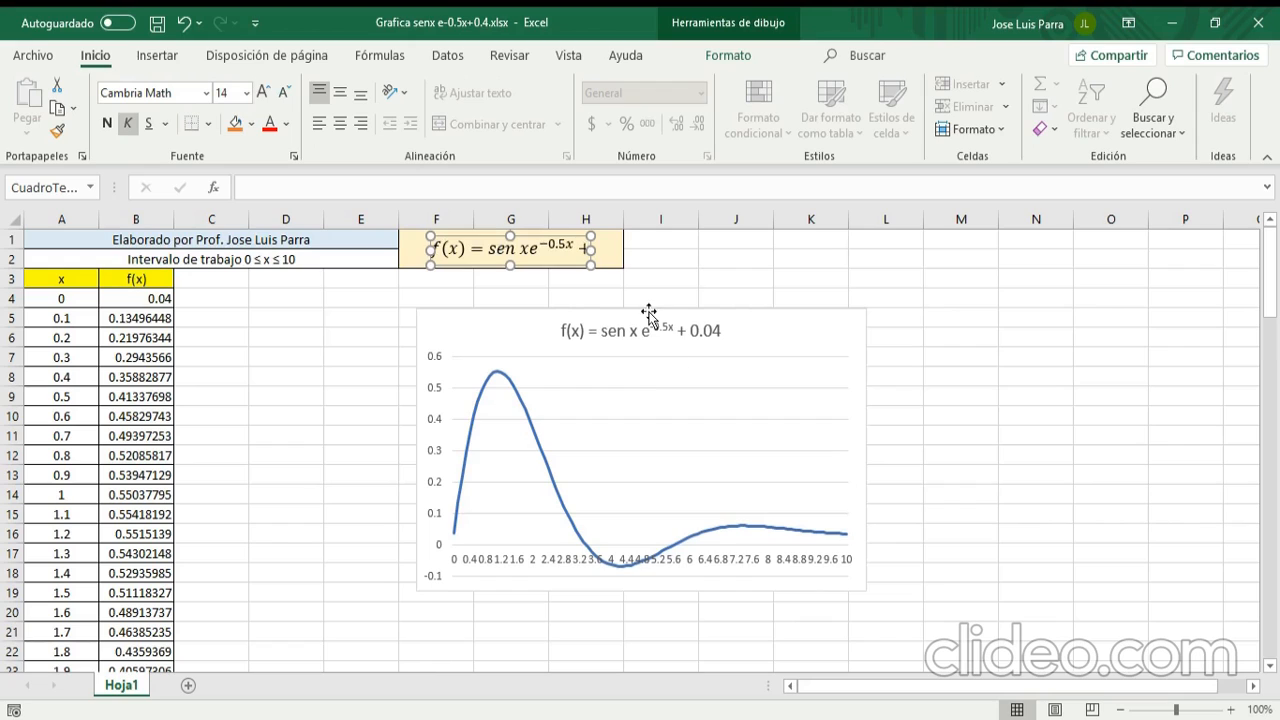
left_click(719, 261)
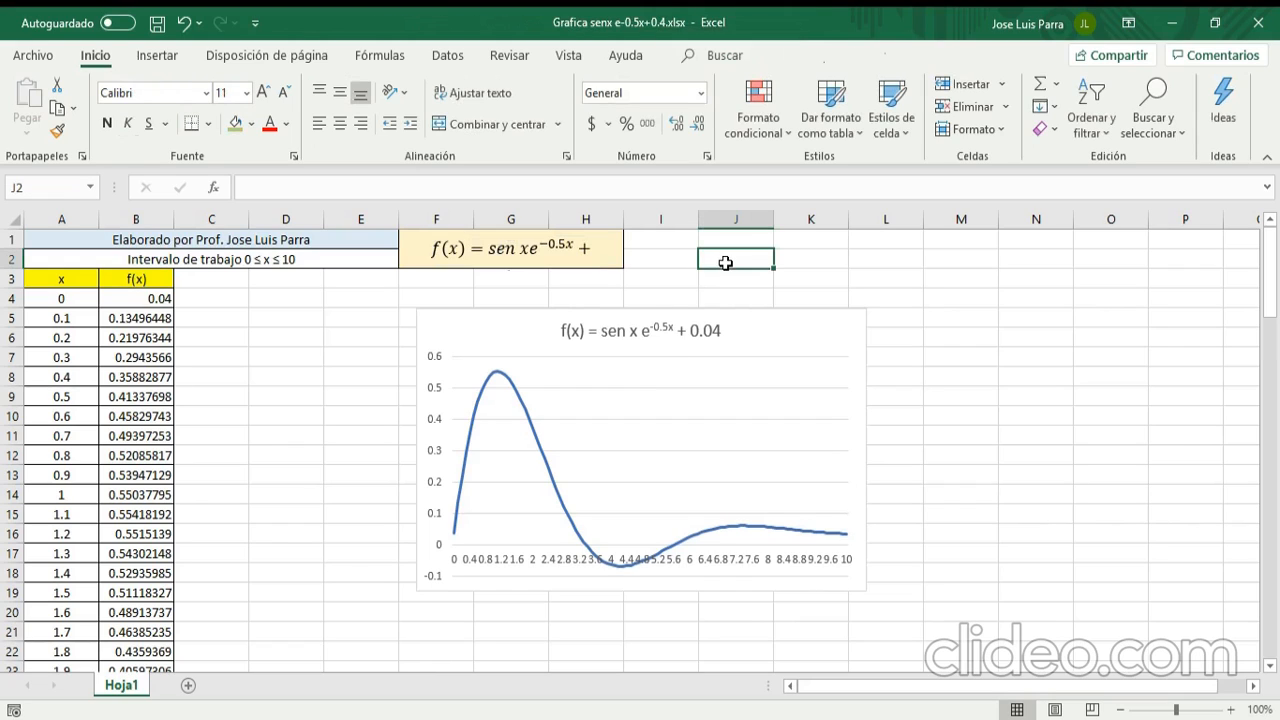
Step: Widen the equation's text box to fit the whole expression and centre it within the F1:H2 block
left_click(536, 250)
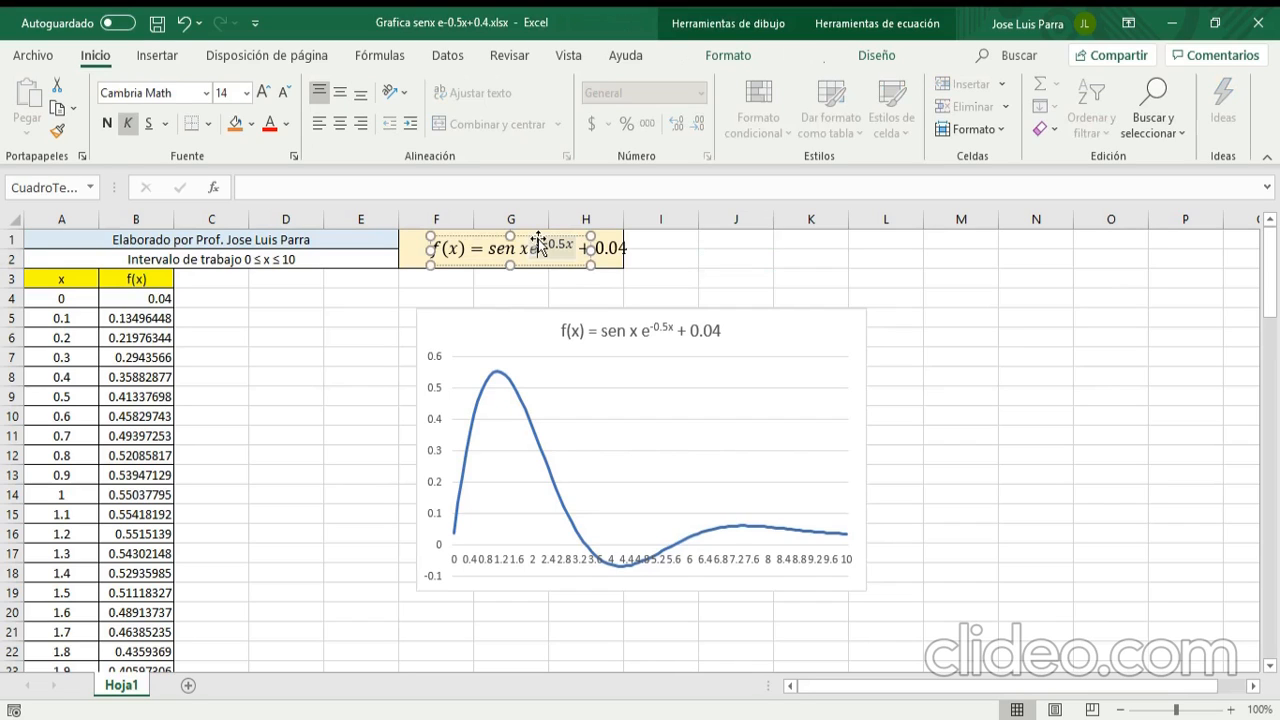
left_click_drag(591, 251, 631, 254)
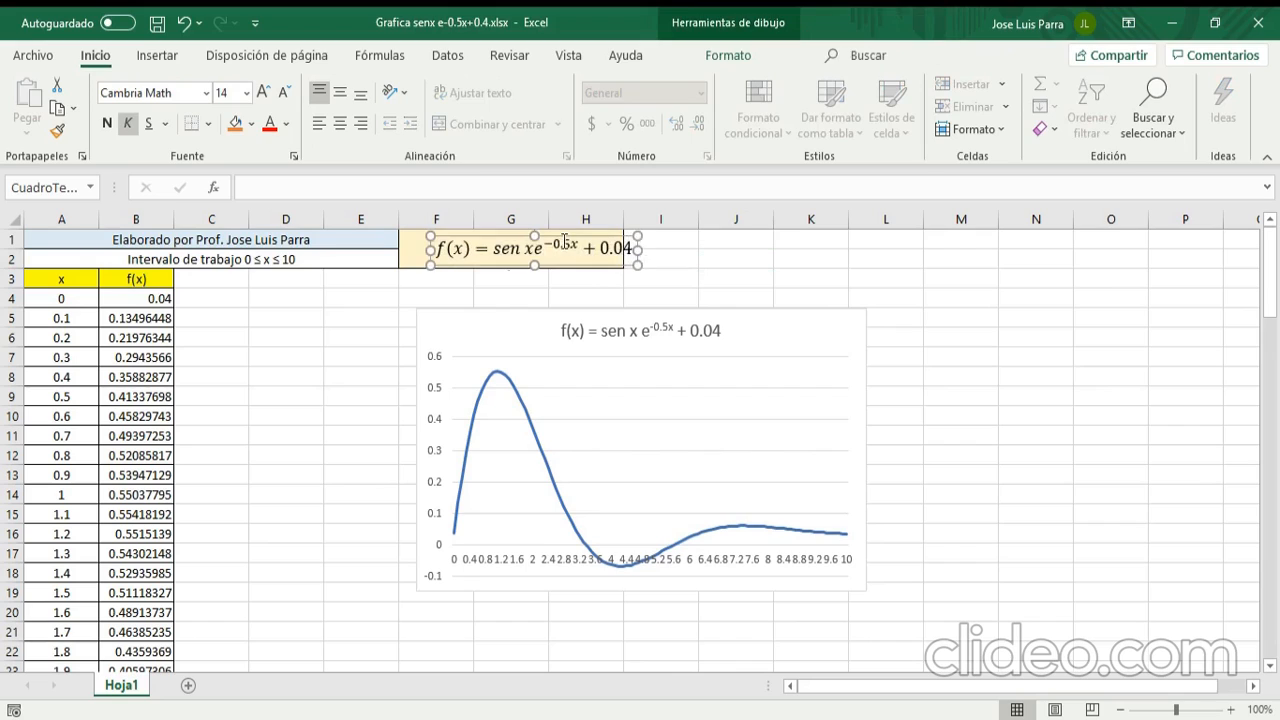
left_click_drag(554, 236, 532, 236)
left_click(746, 261)
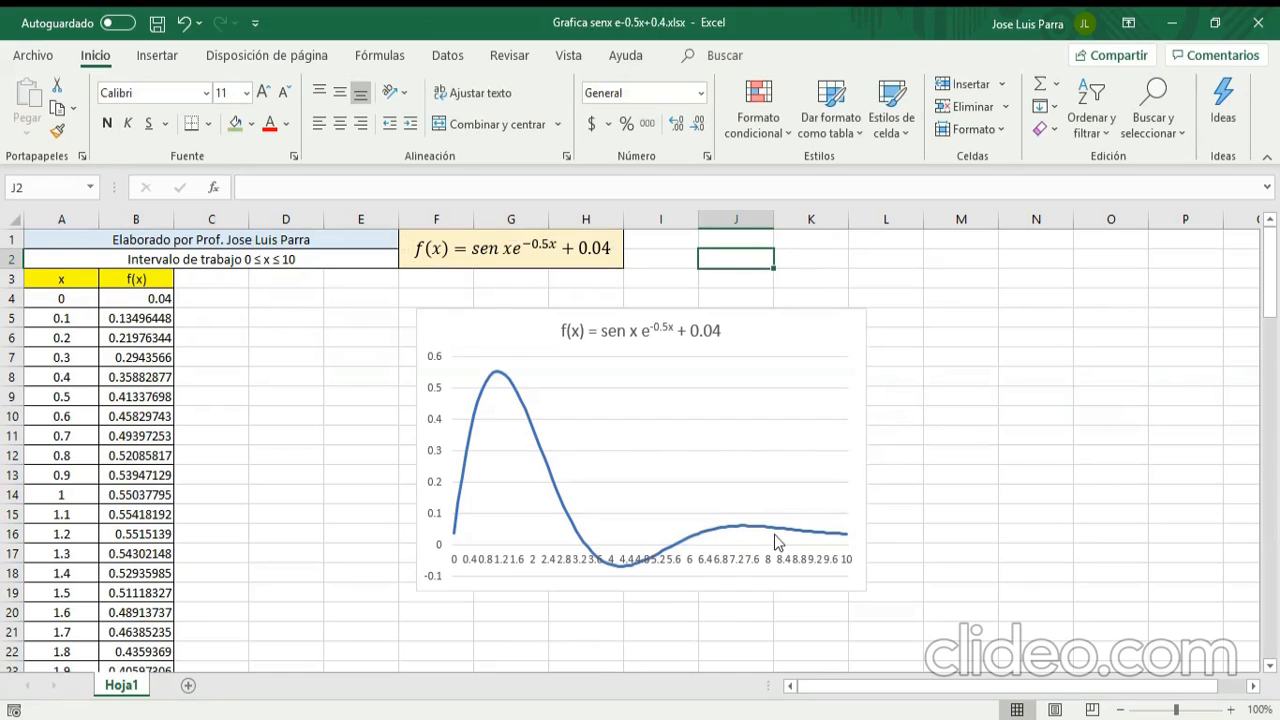
Step: Label cells A105 and A106 below the table as "Min =" and "Max ="
mouse_move(778, 541)
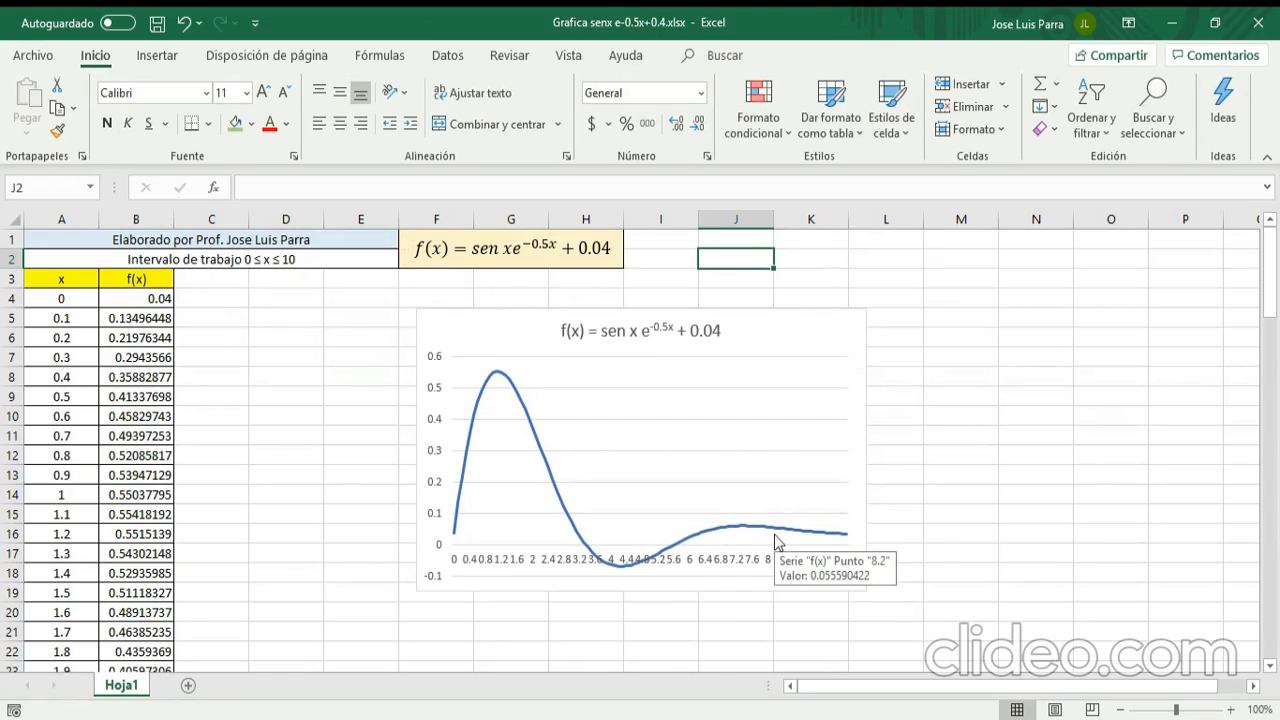
left_click(155, 452)
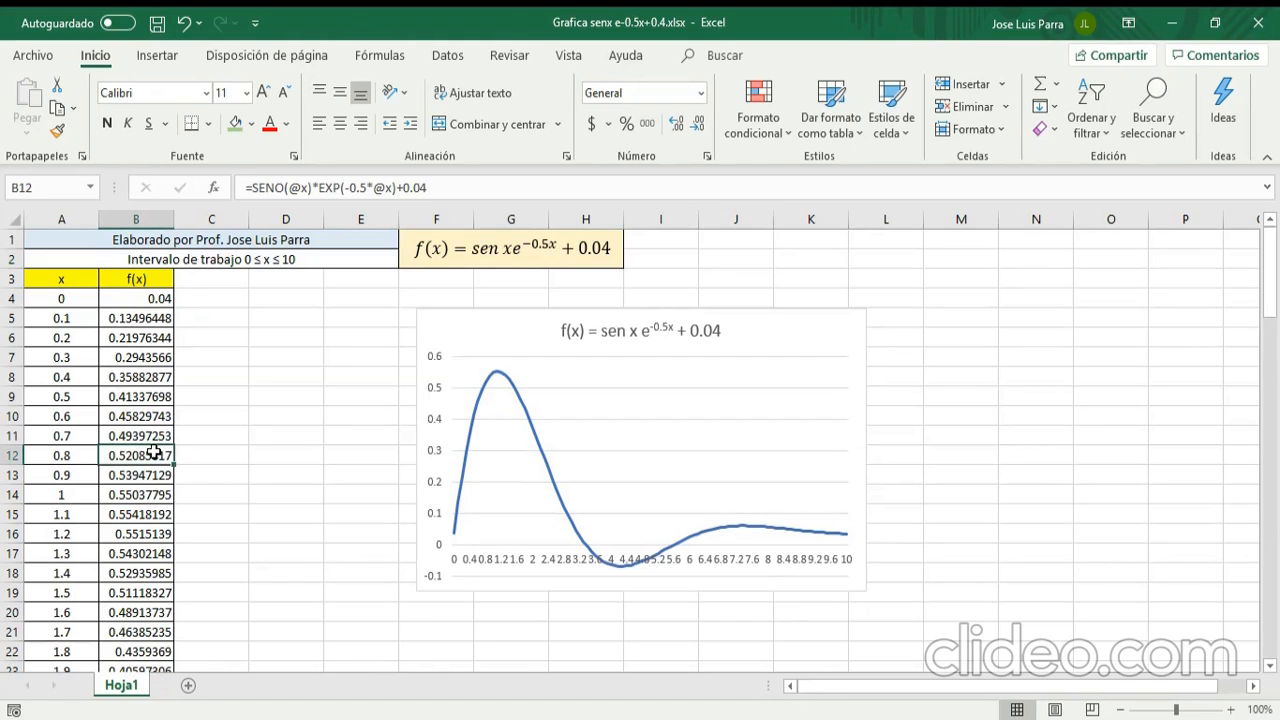
key("ctrl+Down")
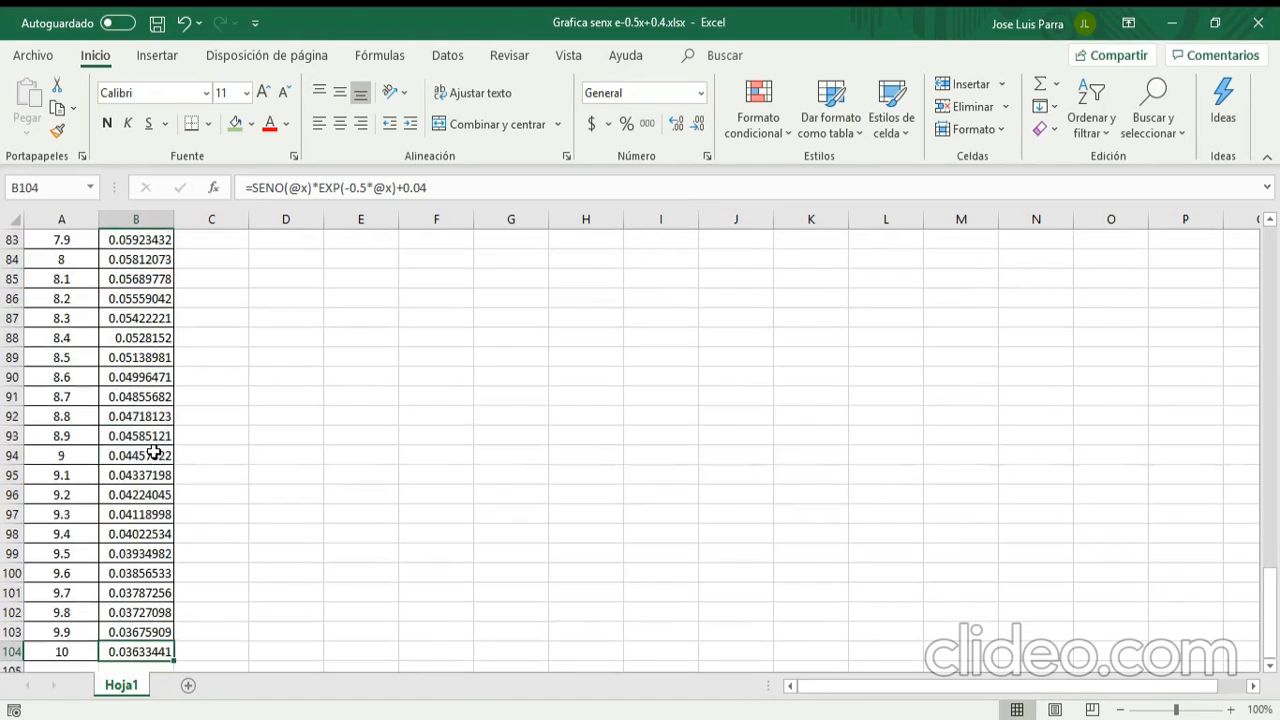
key("Down")
key("Left")
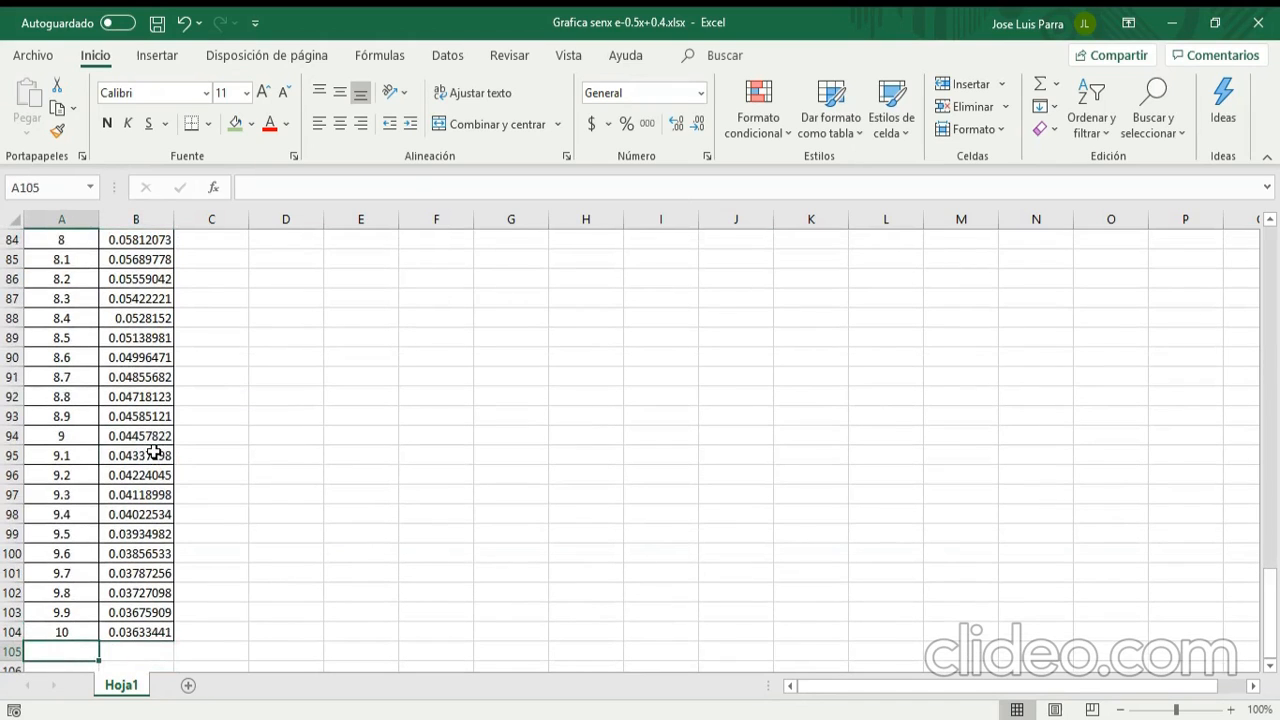
type("Min")
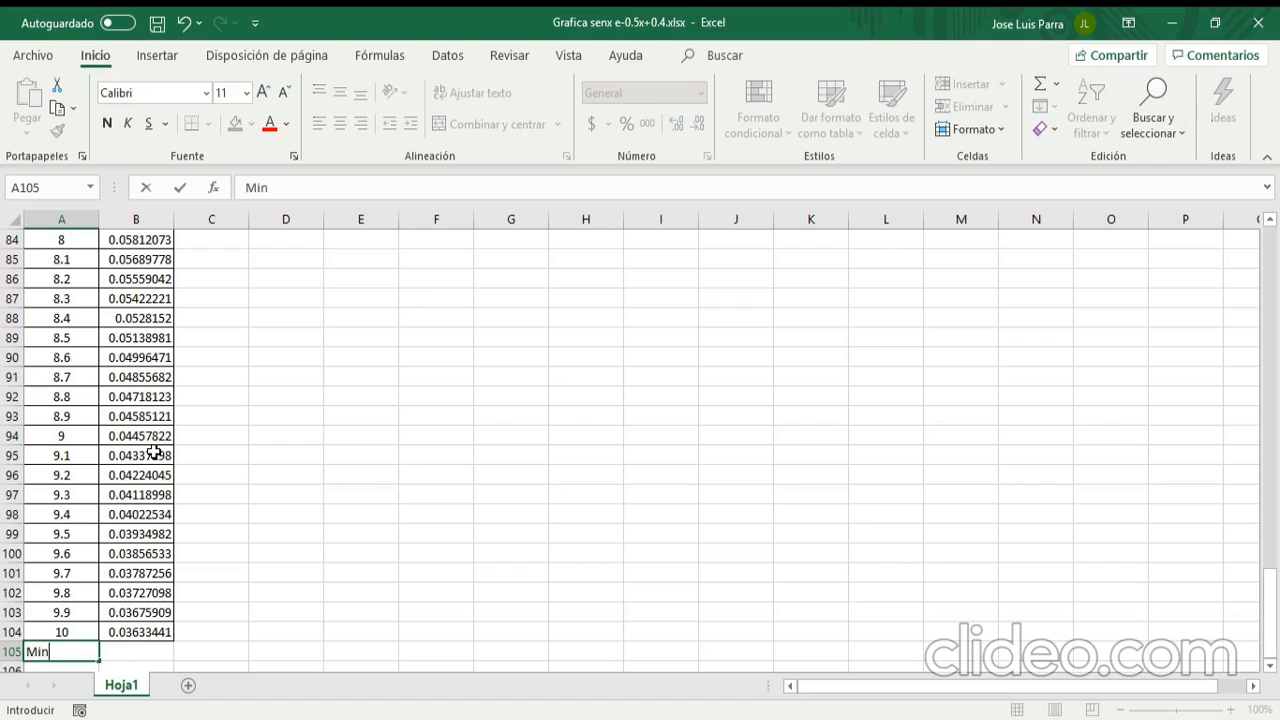
type(" =")
key("Return")
type("Ma")
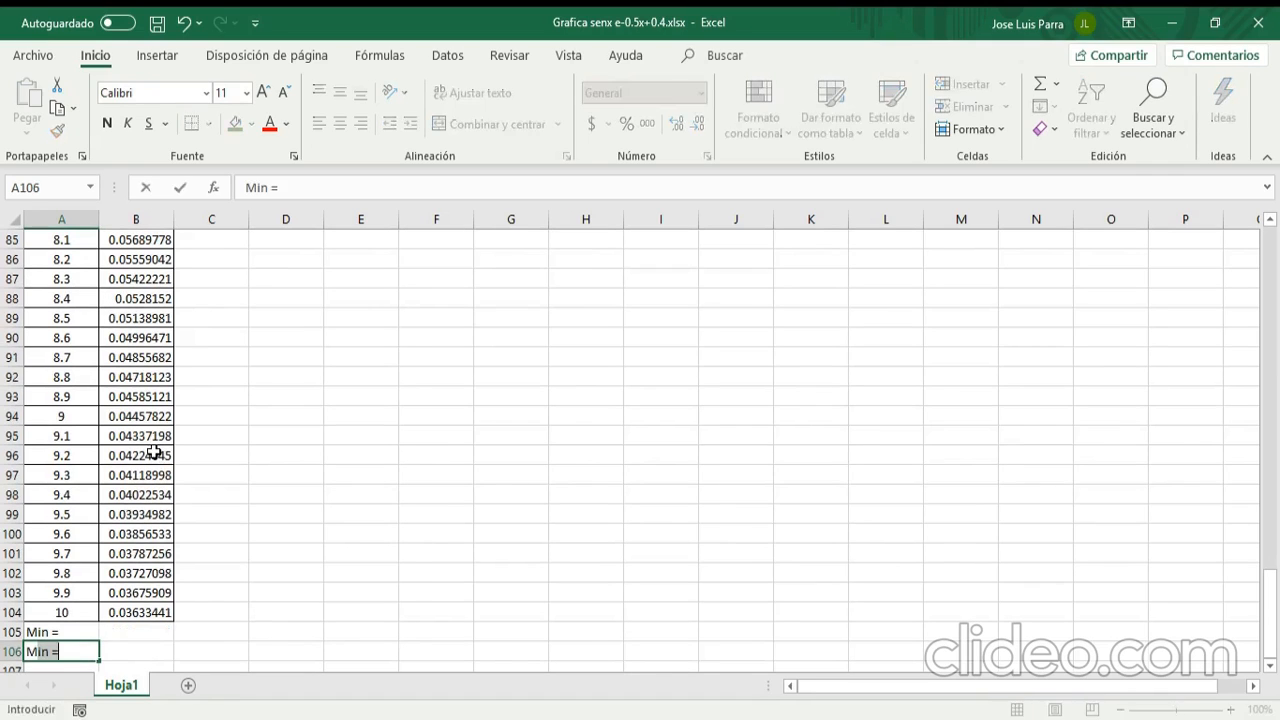
type("x =")
key("Tab")
Step: Compute the minimum of the f(x) values in cell B105 with =MIN(B4:B104)
key("Up")
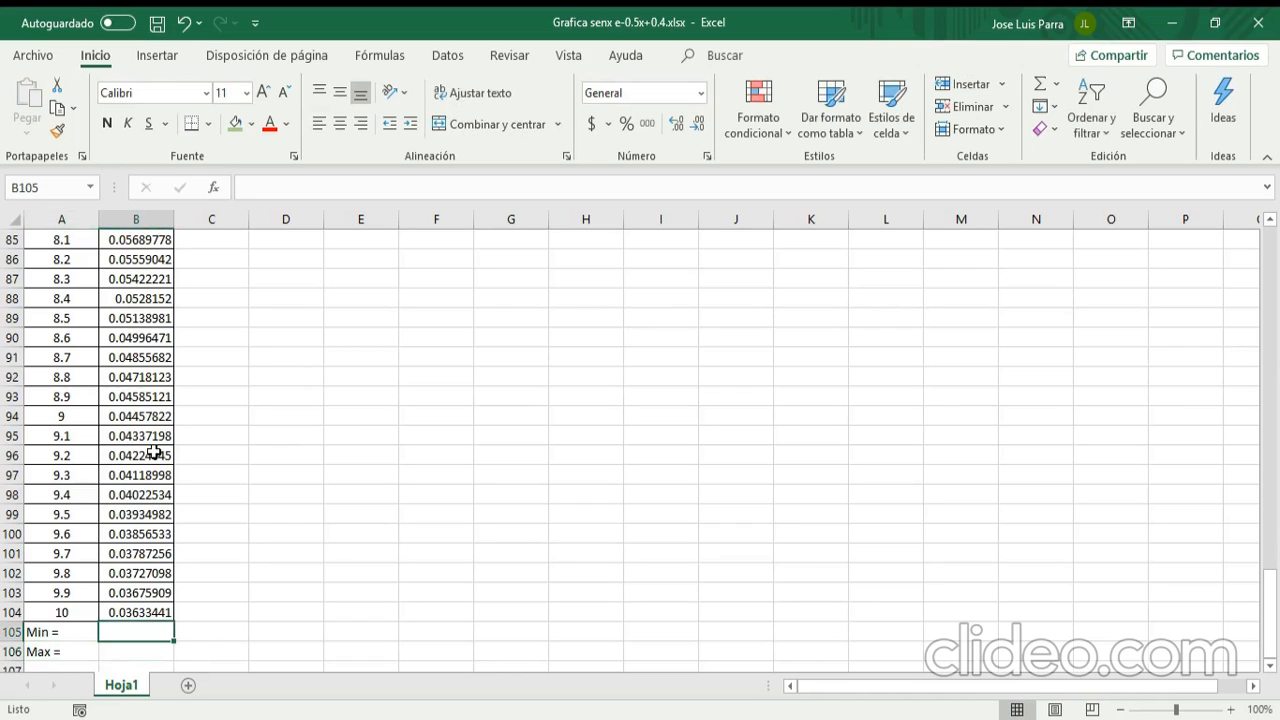
type("=")
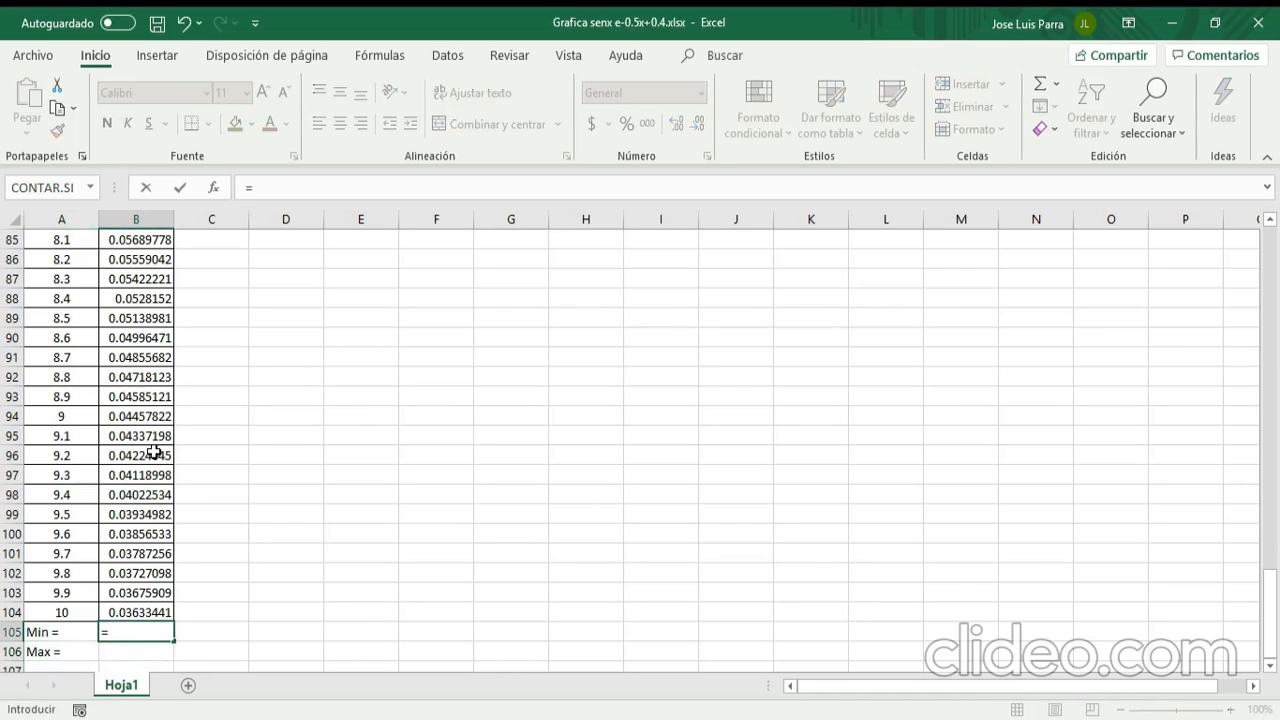
type("M")
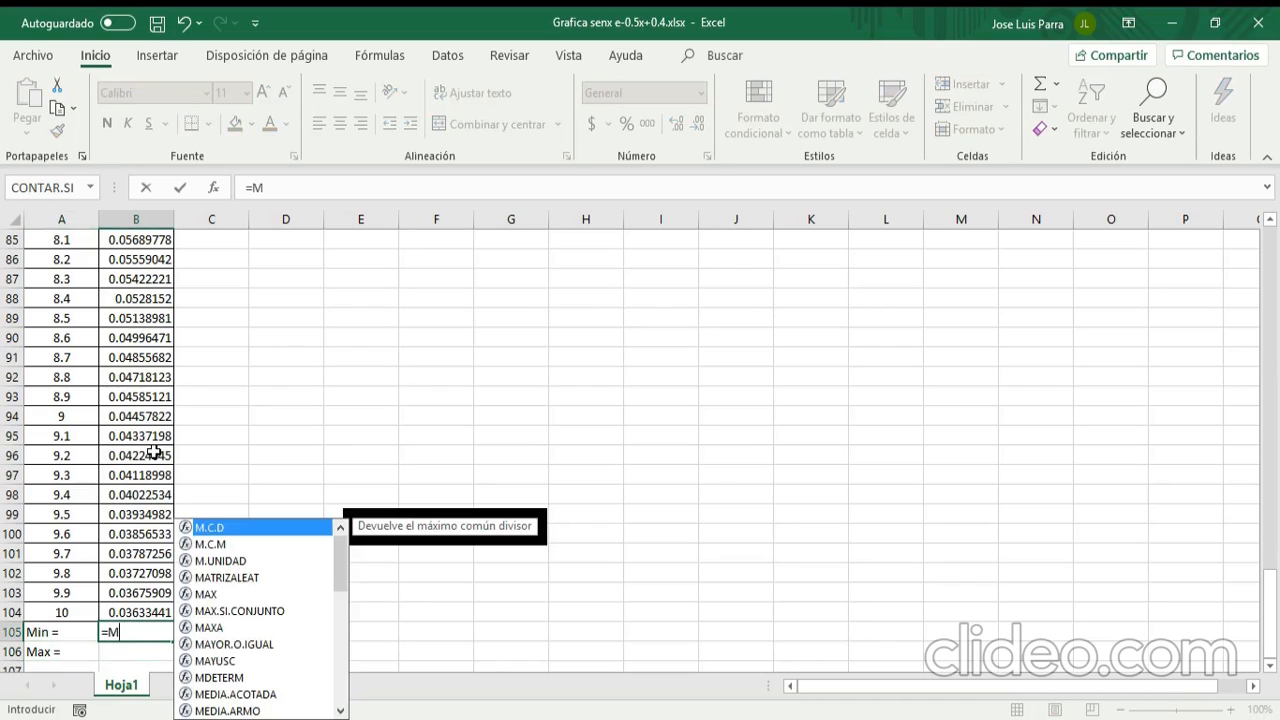
type("I")
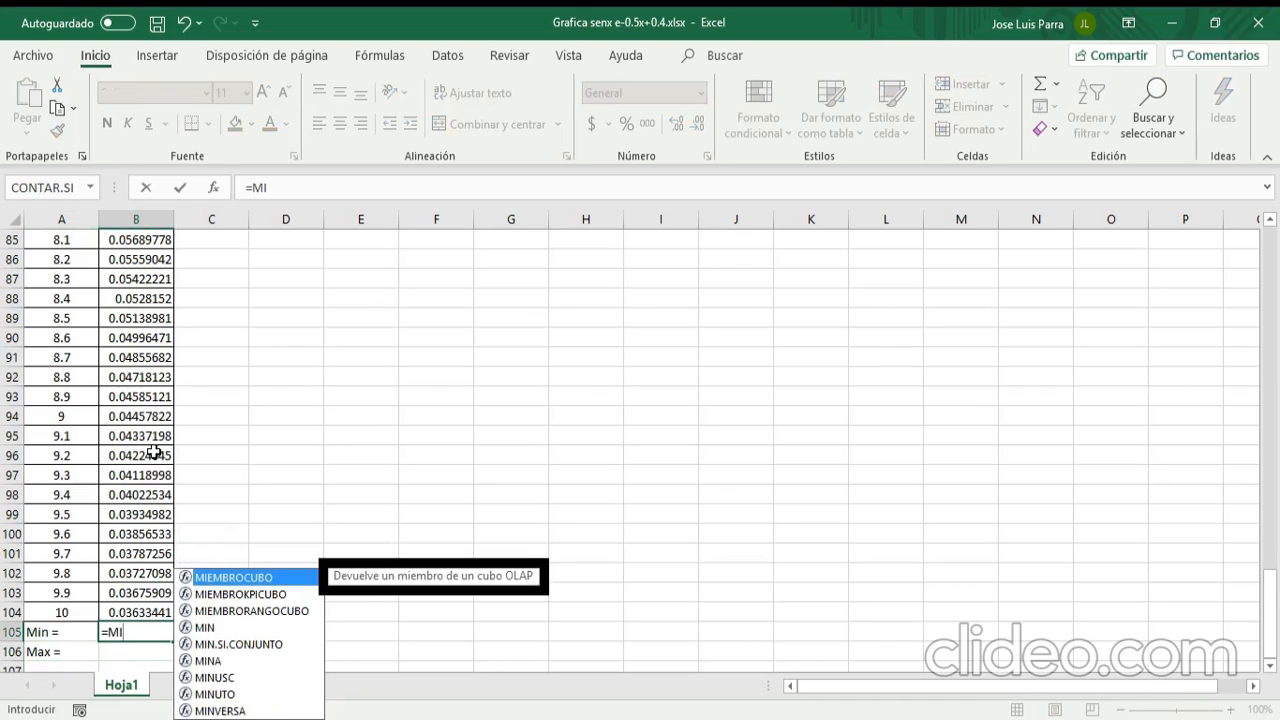
type("N")
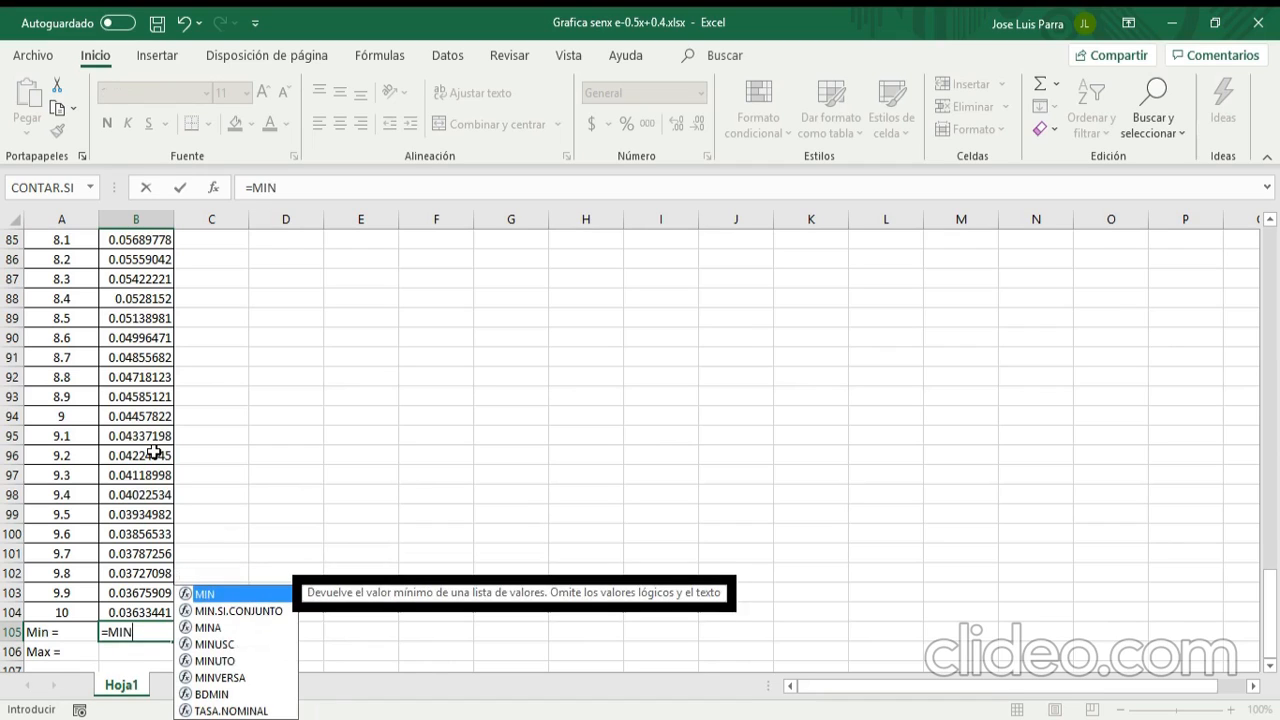
type("(")
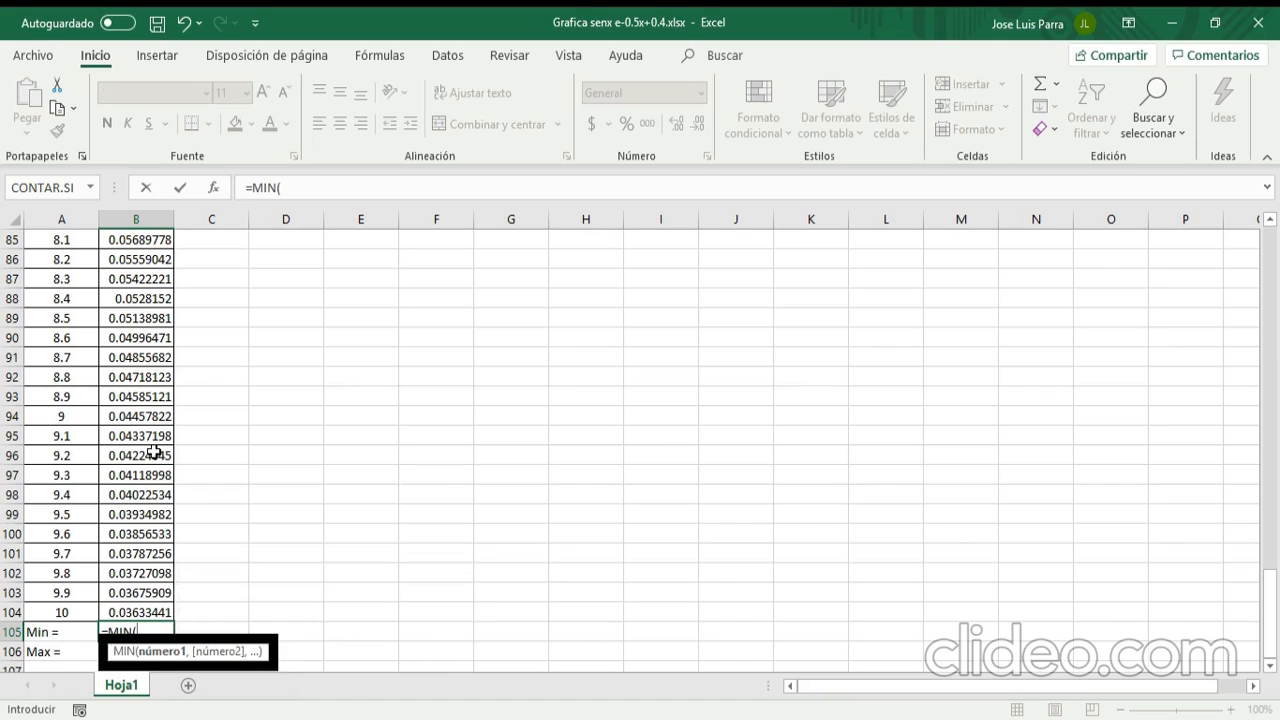
key("Up")
key("Up")
key("Up")
key("Up")
key("Up")
key("Up")
key("ctrl+Up")
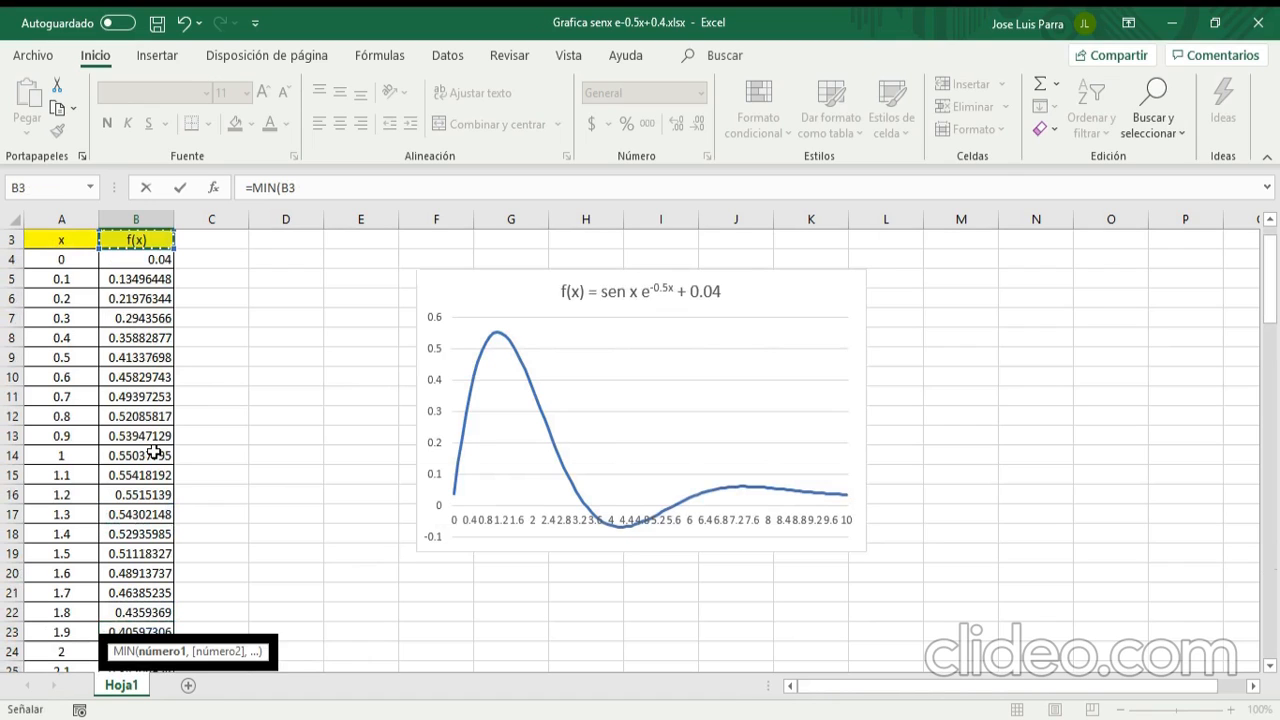
key("Down")
key("Down")
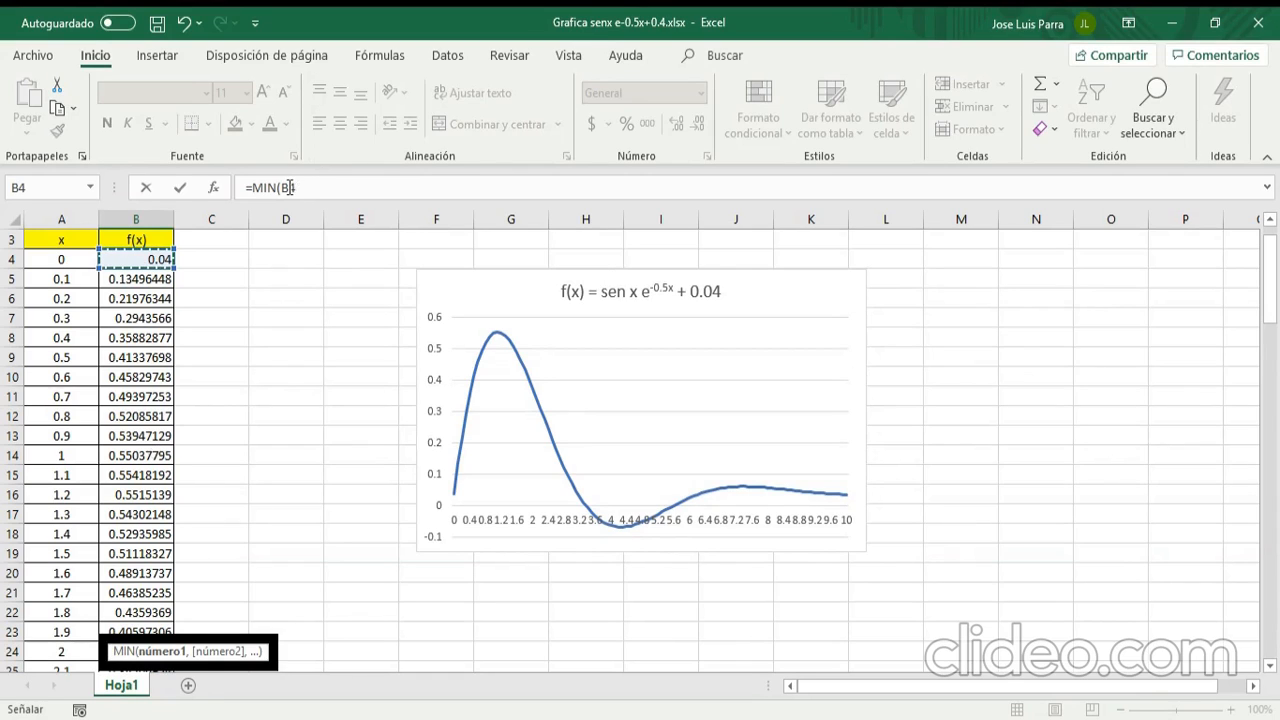
key("ctrl+shift+Down")
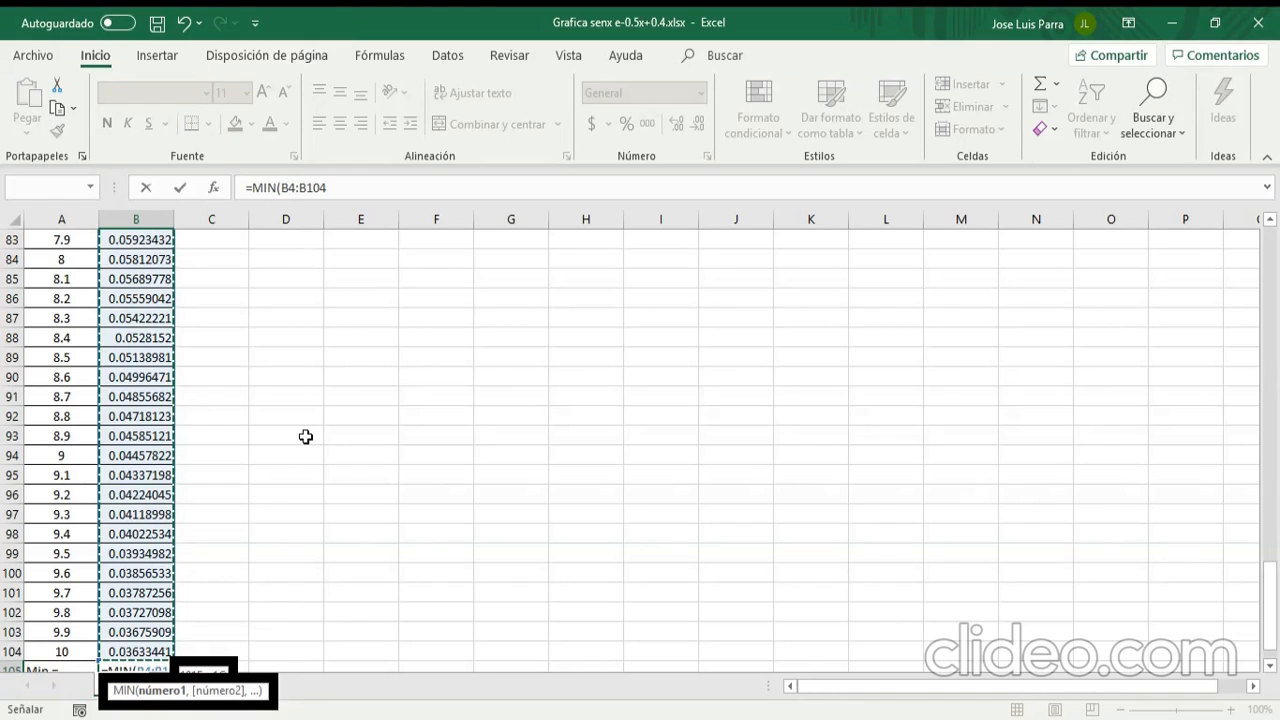
scroll(300, 574, "down", 2)
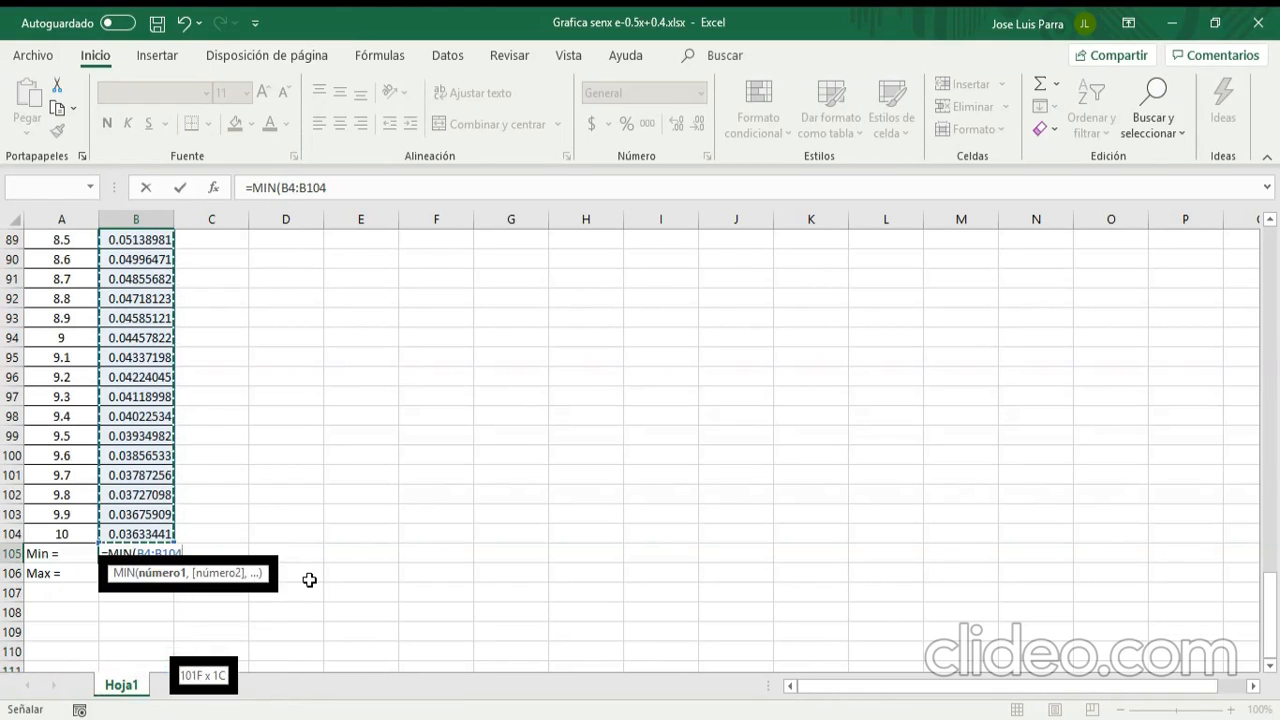
type(")")
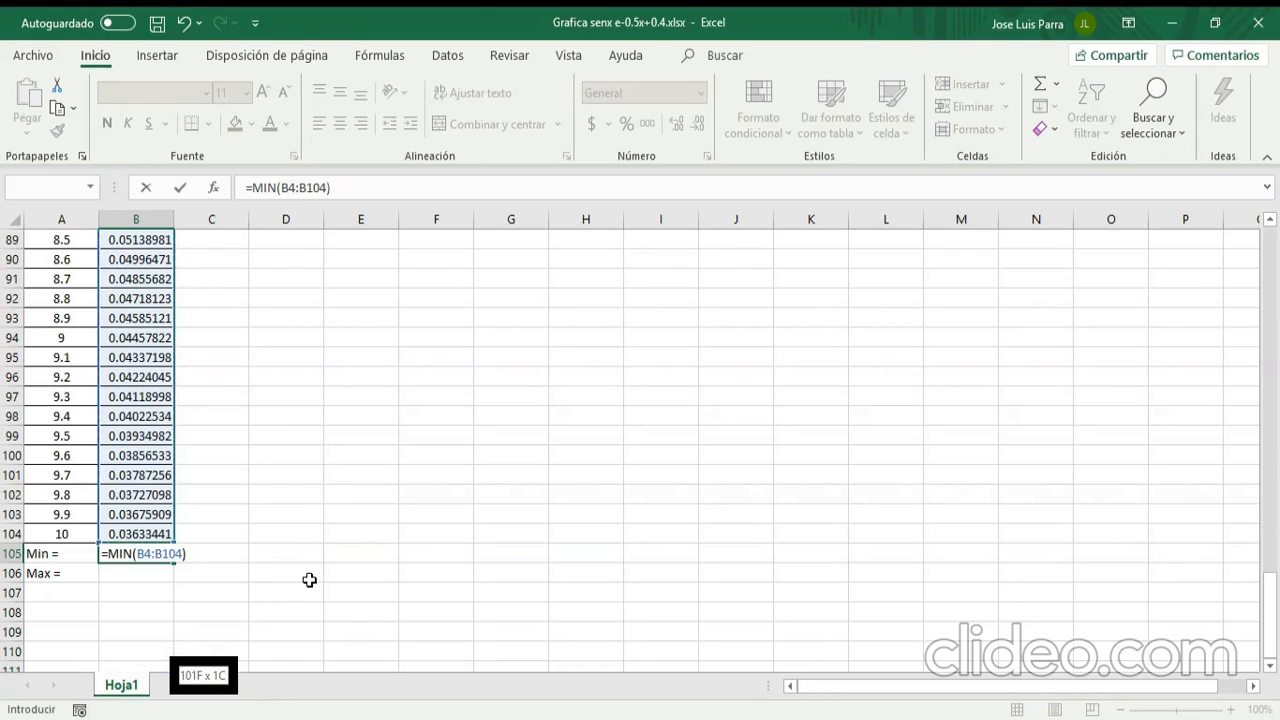
key("Return")
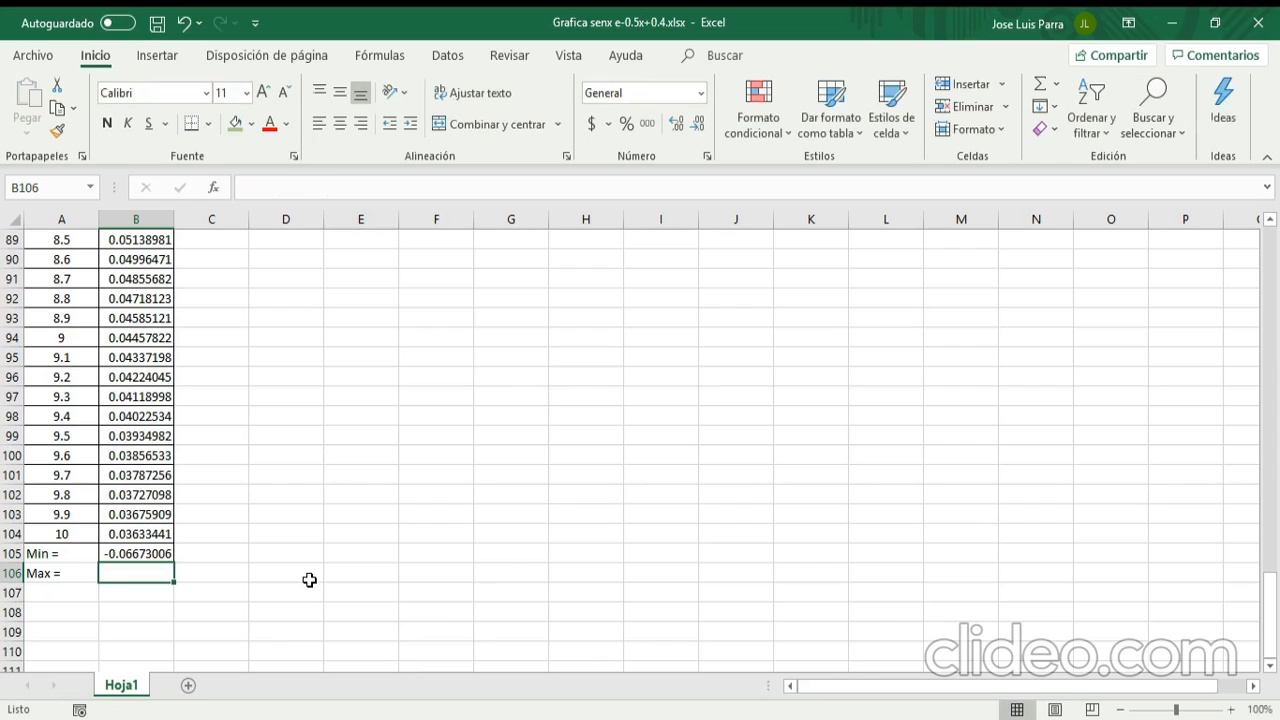
Step: Compute the maximum of the f(x) values in cell B106 with =MAX(B4:B105)
key("Up")
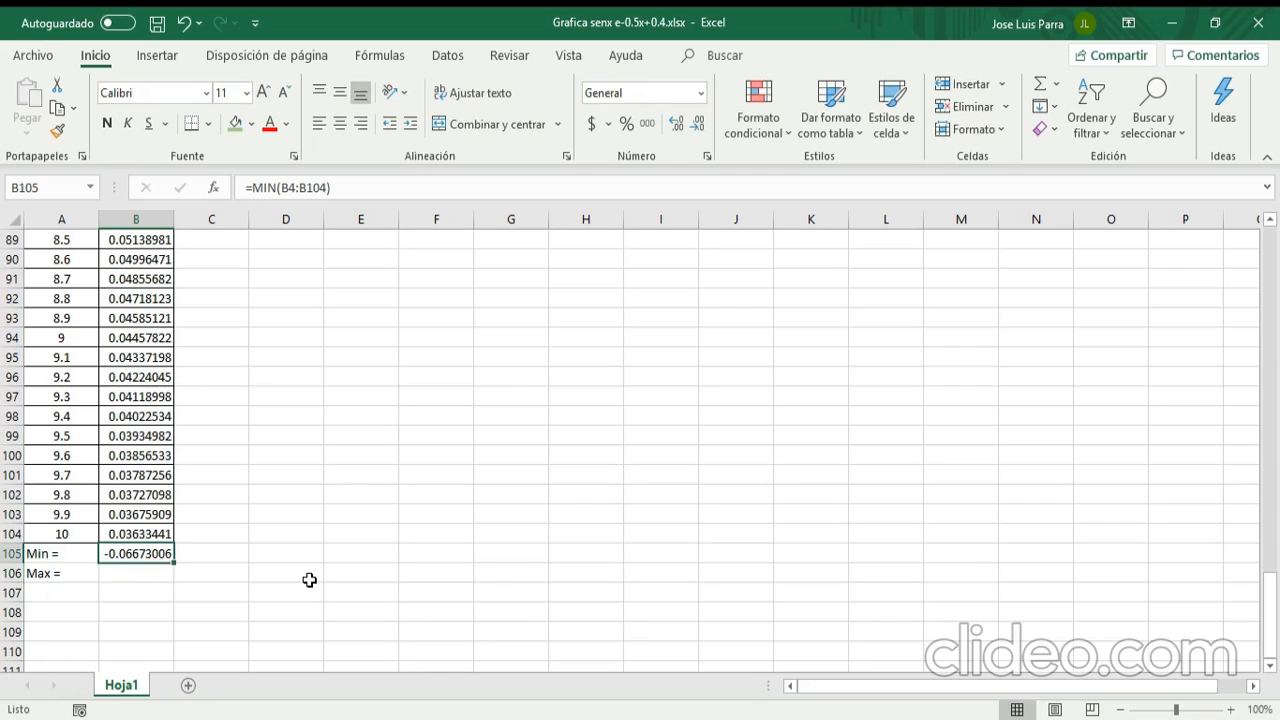
key("Down")
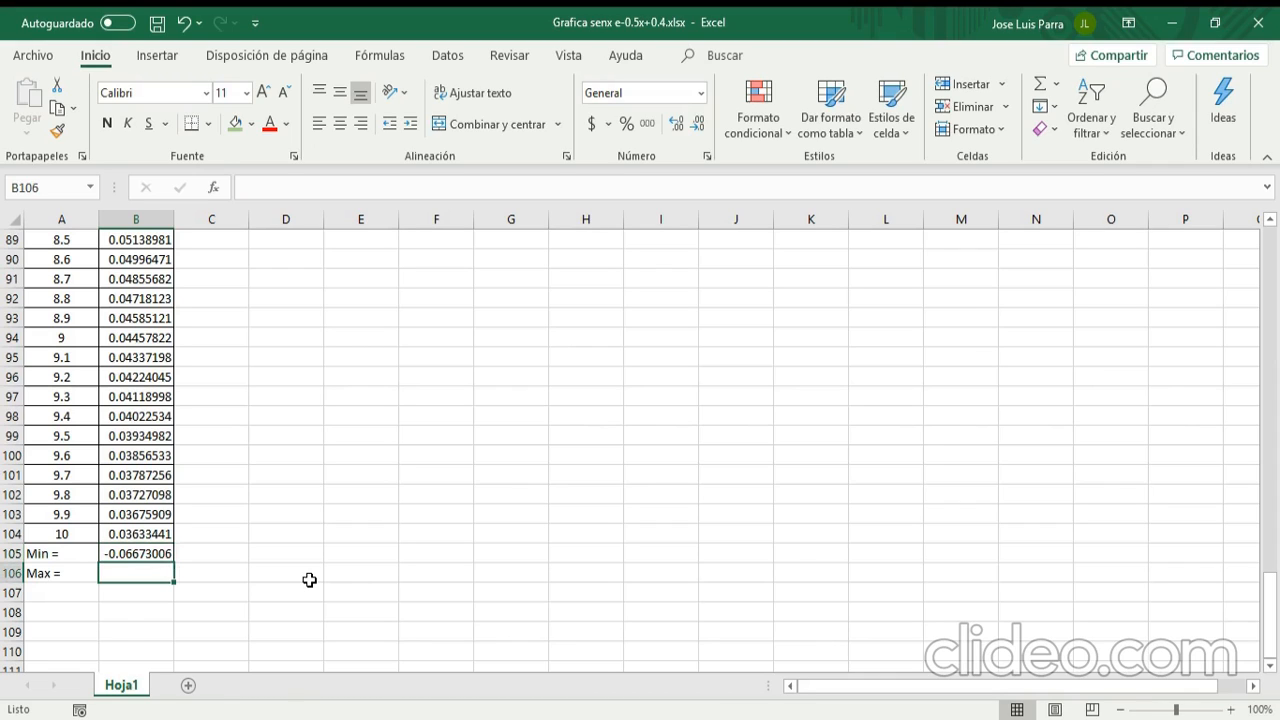
type("=")
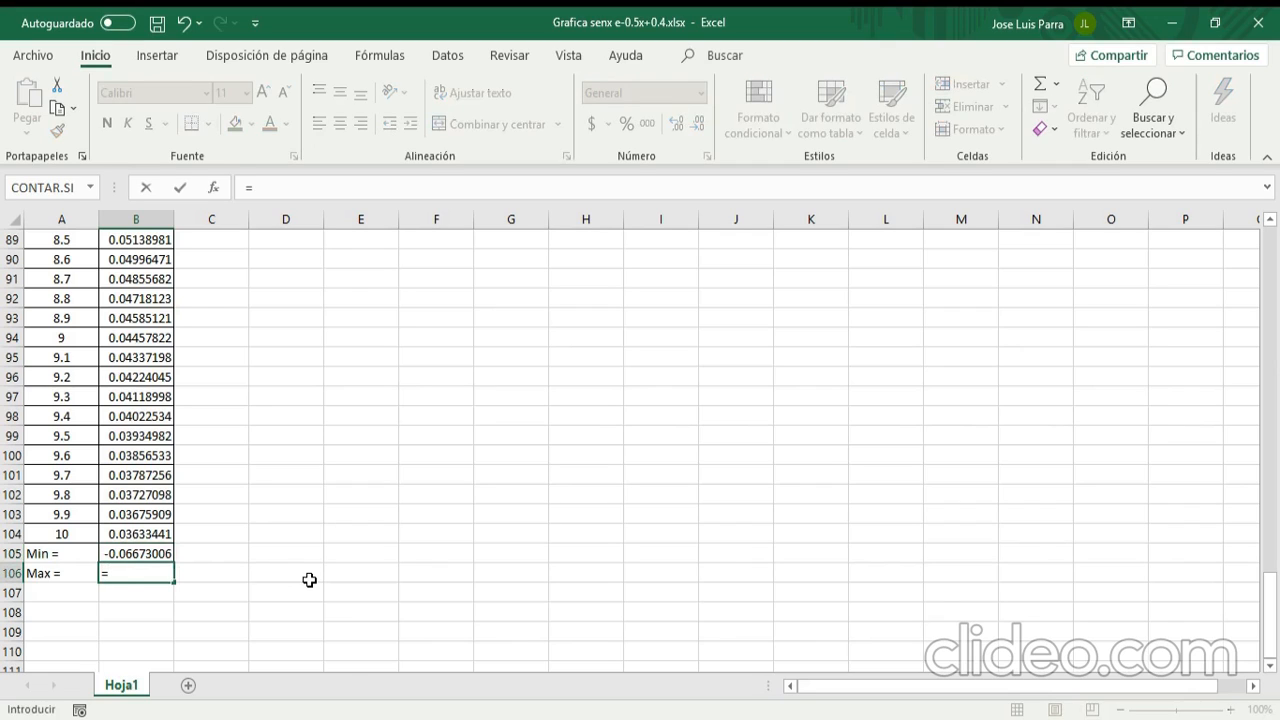
type("MAX")
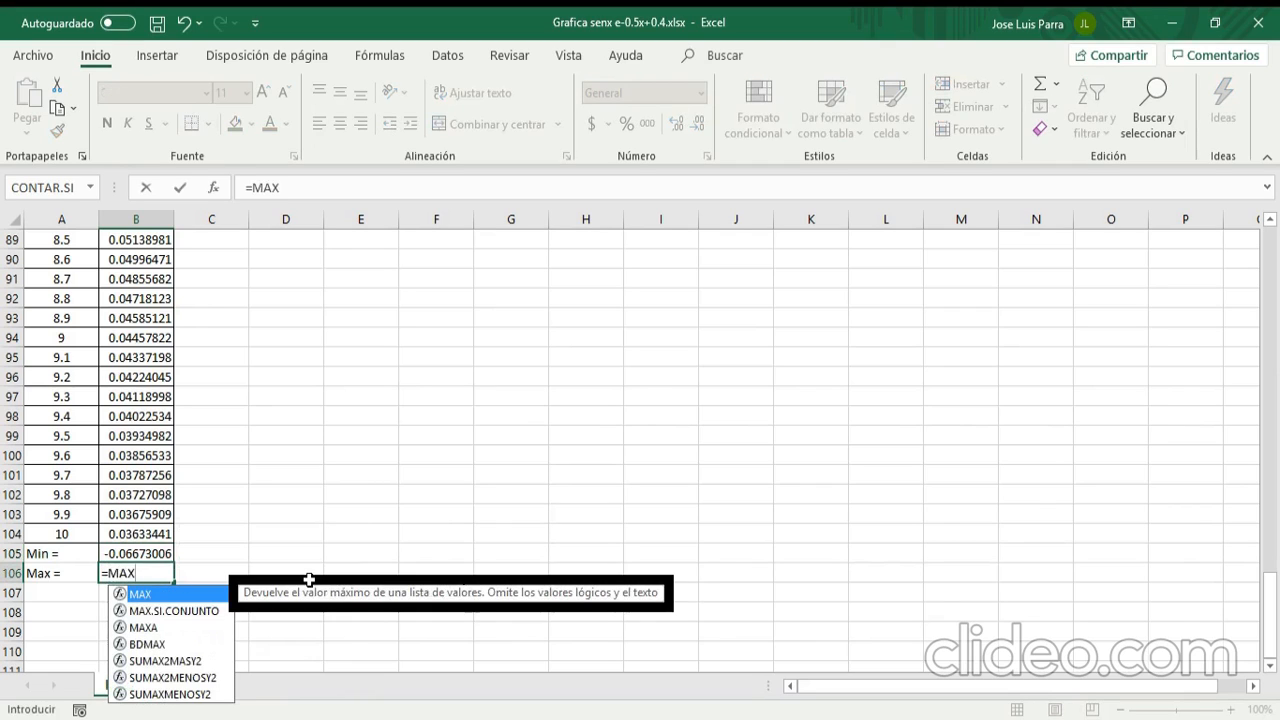
type("(")
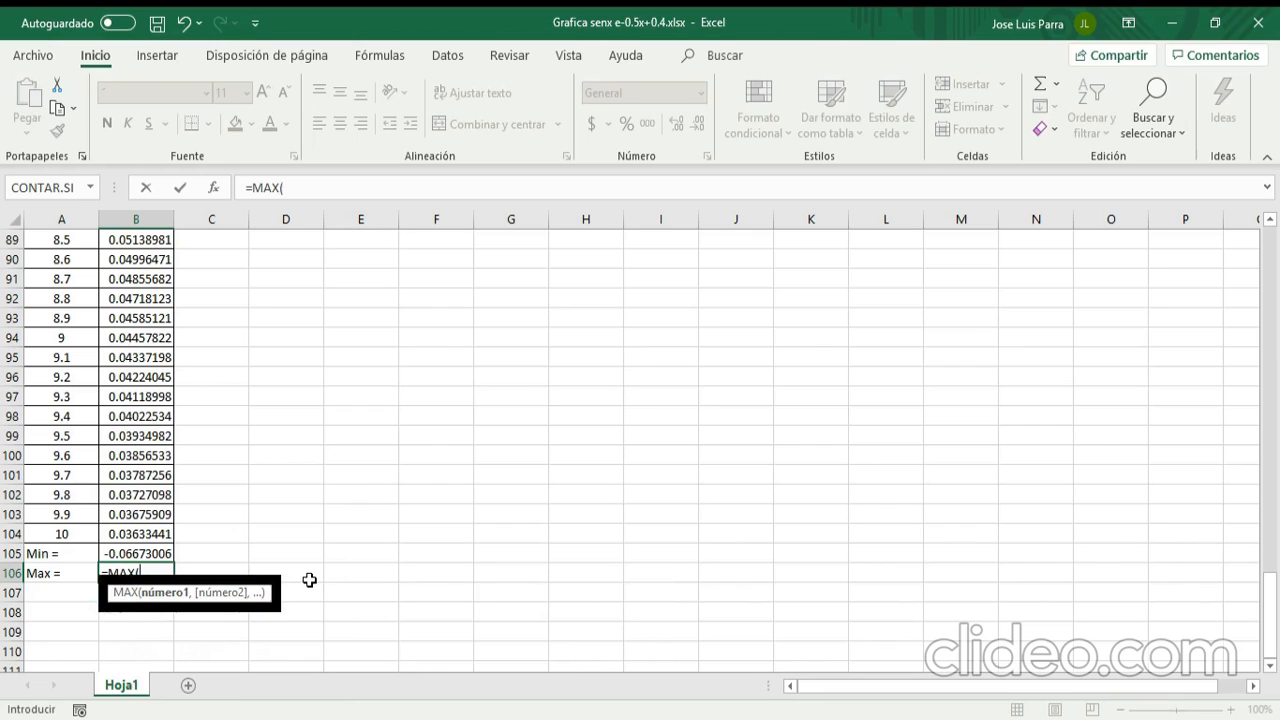
key("Up")
key("ctrl+Up")
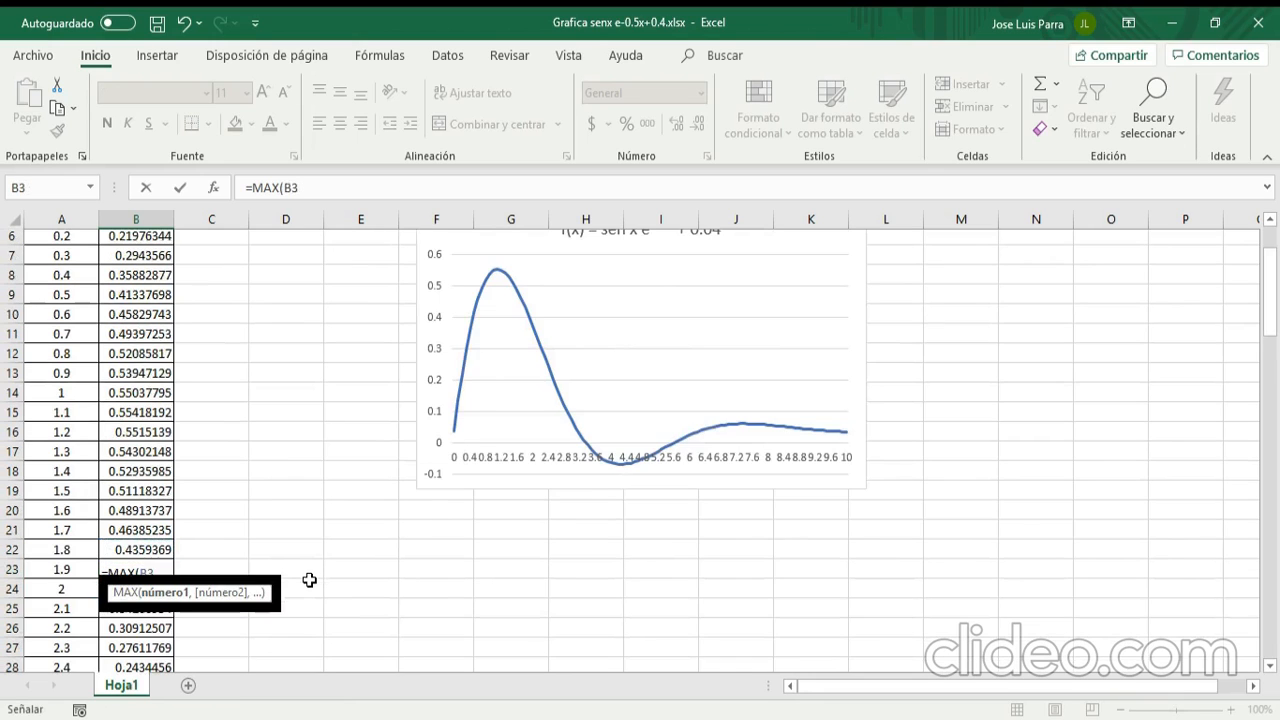
key("Down")
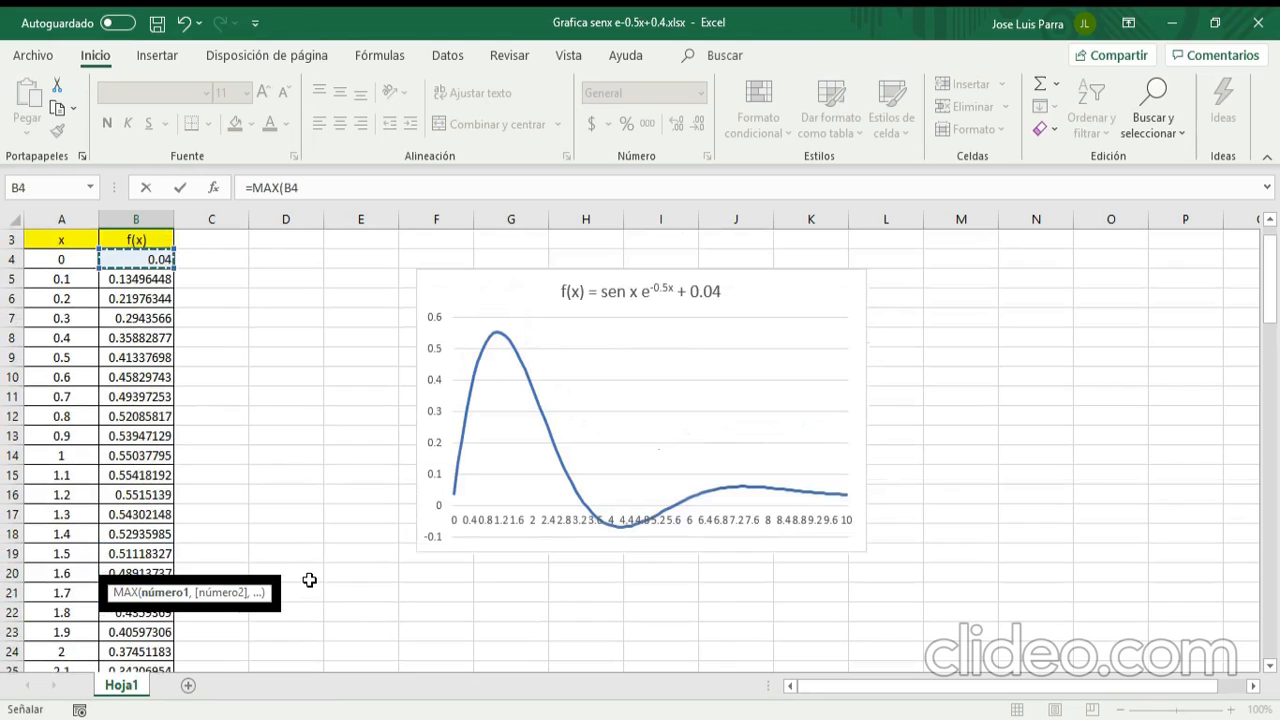
key("ctrl+shift+Down")
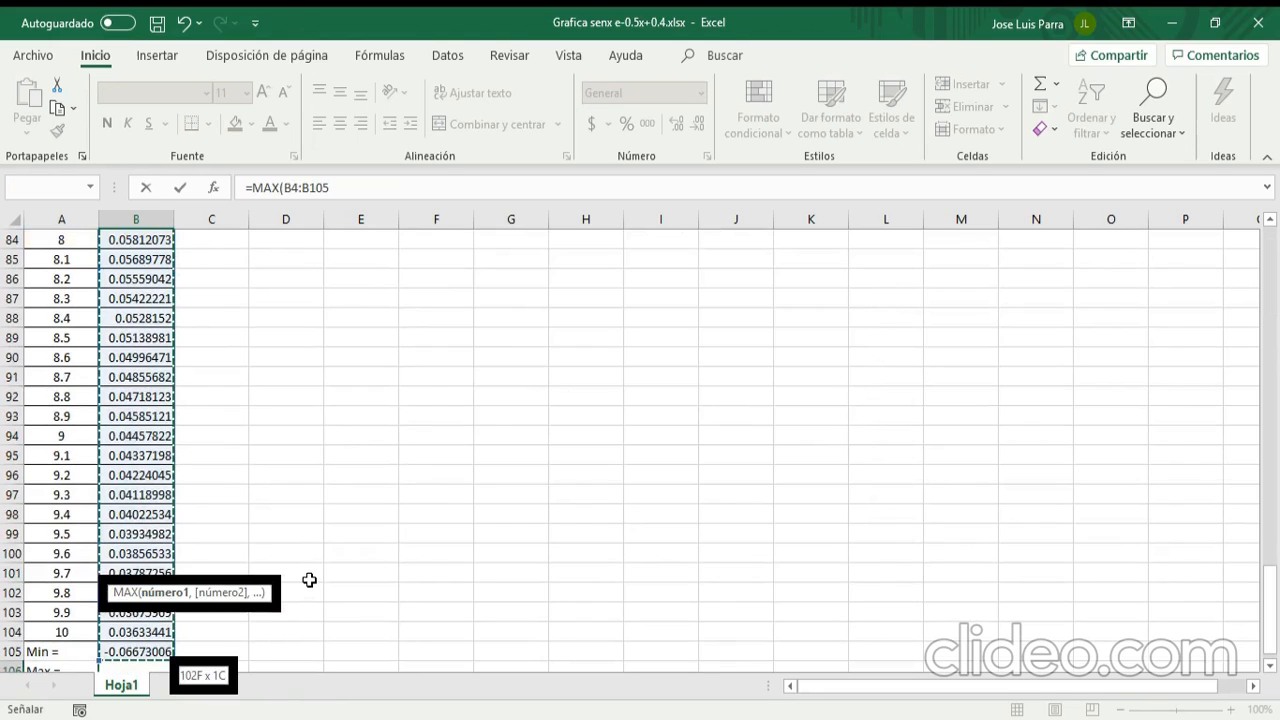
scroll(190, 446, "down", 3)
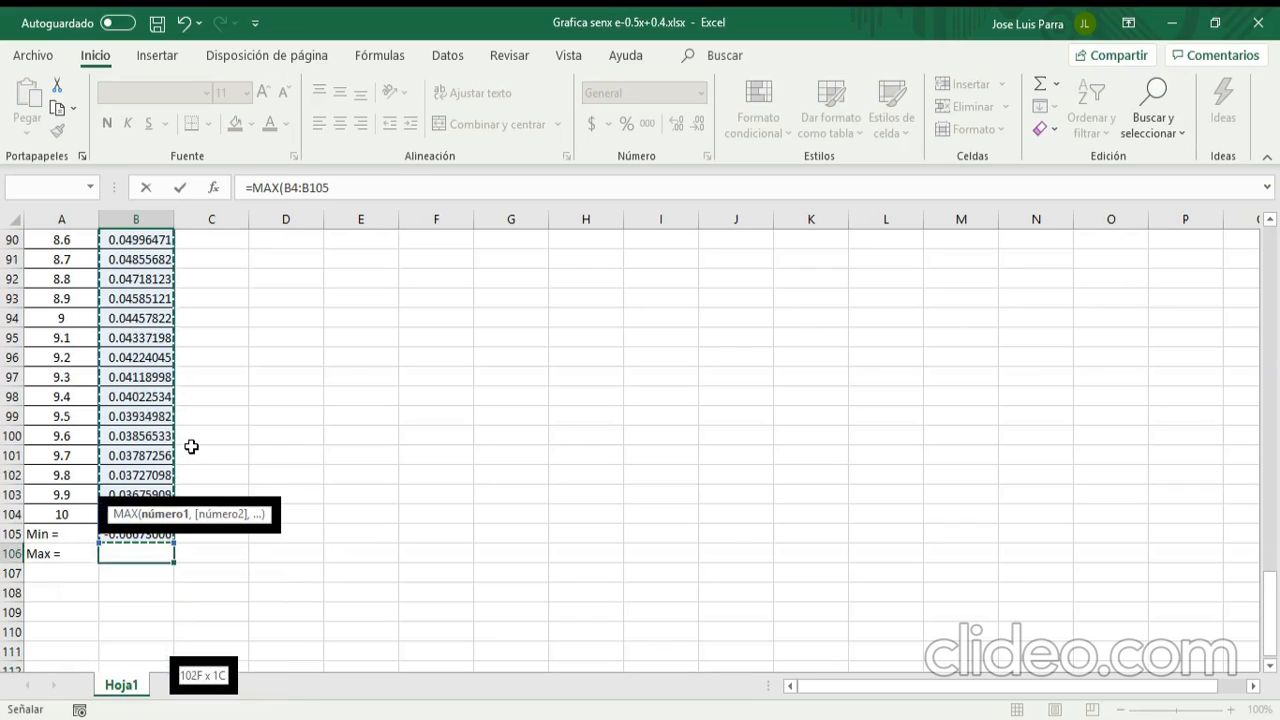
key("F2")
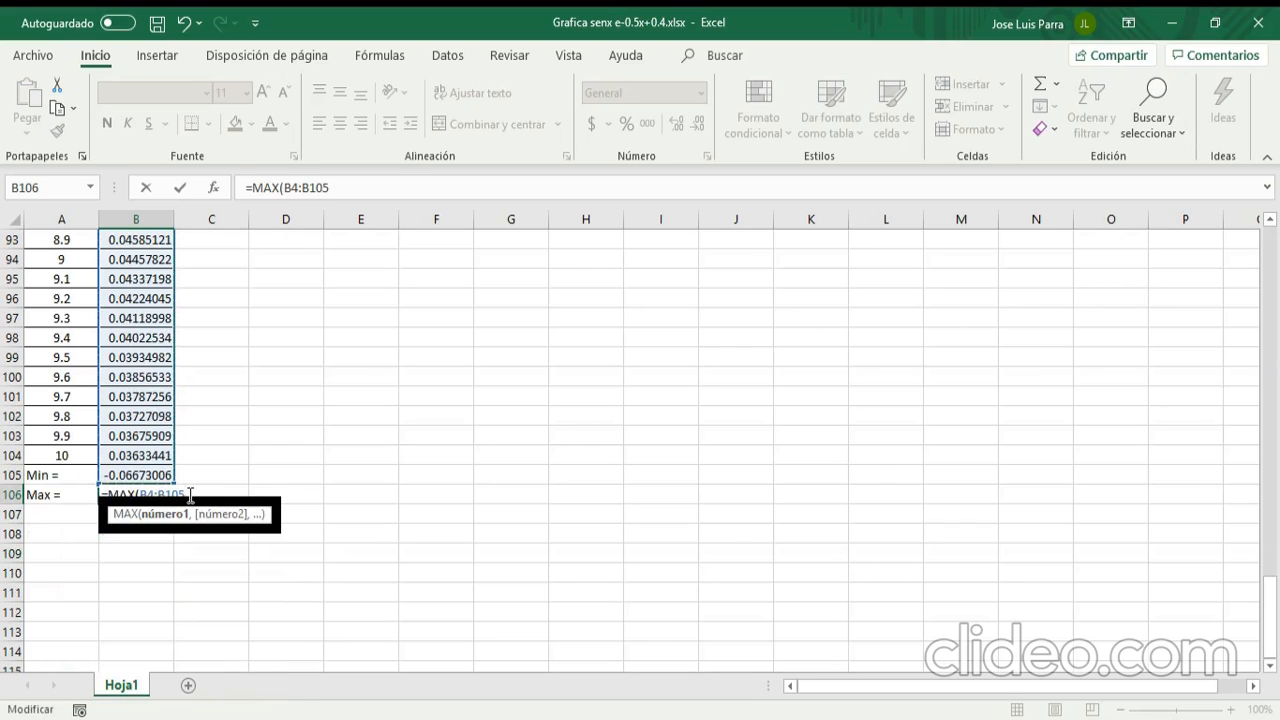
type(")")
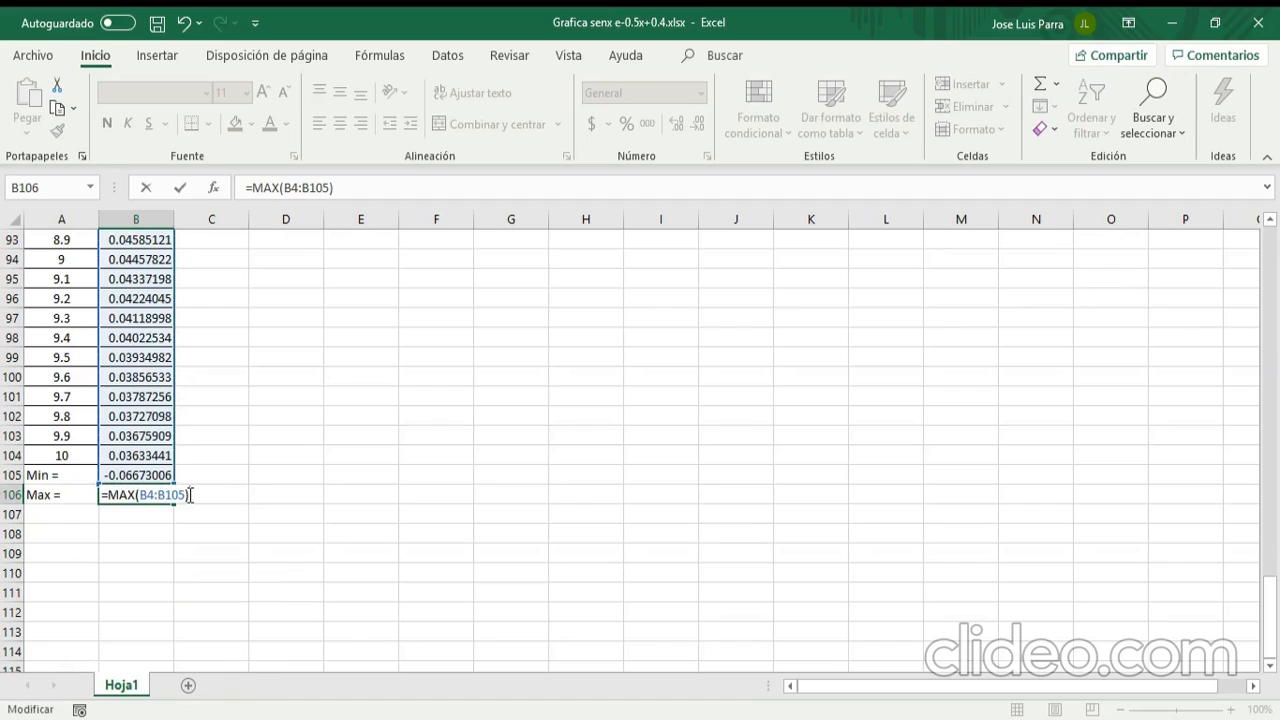
key("Return")
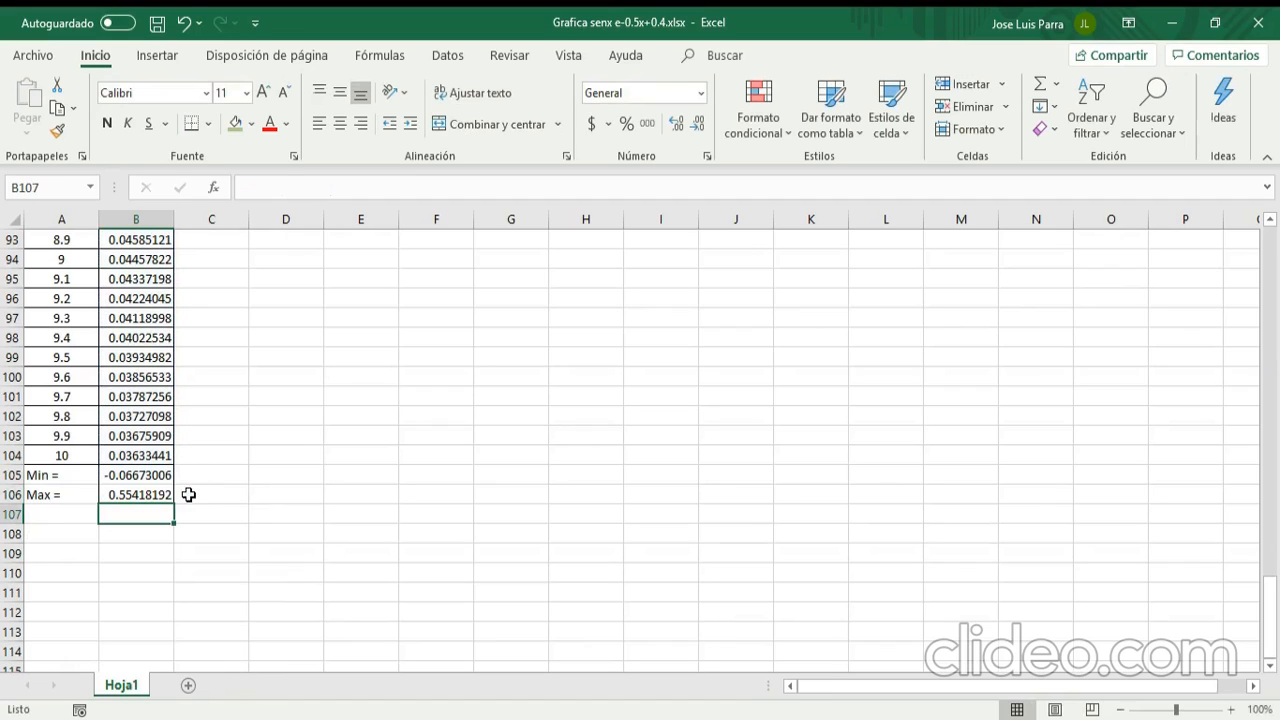
Step: Centre the contents of the Min and Max rows, A105:B106, and give them all borders
key("Up")
key("Up")
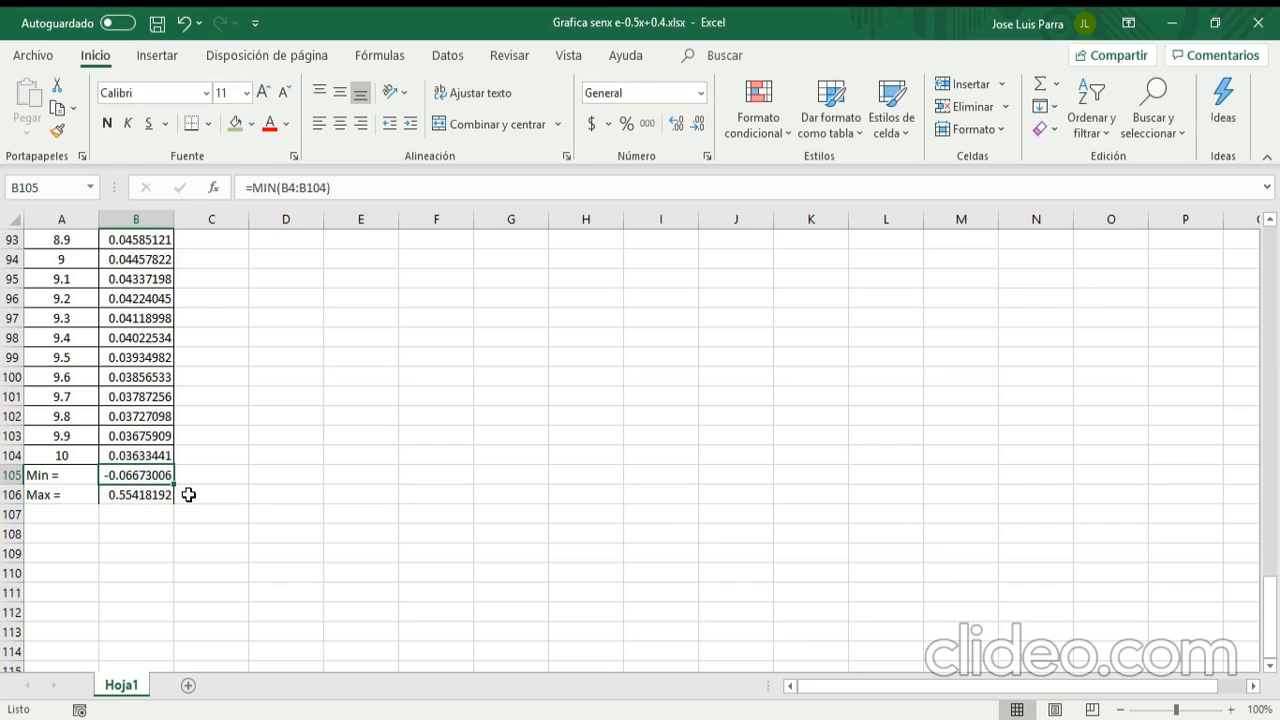
key("Left")
key("shift+Down")
key("shift+Right")
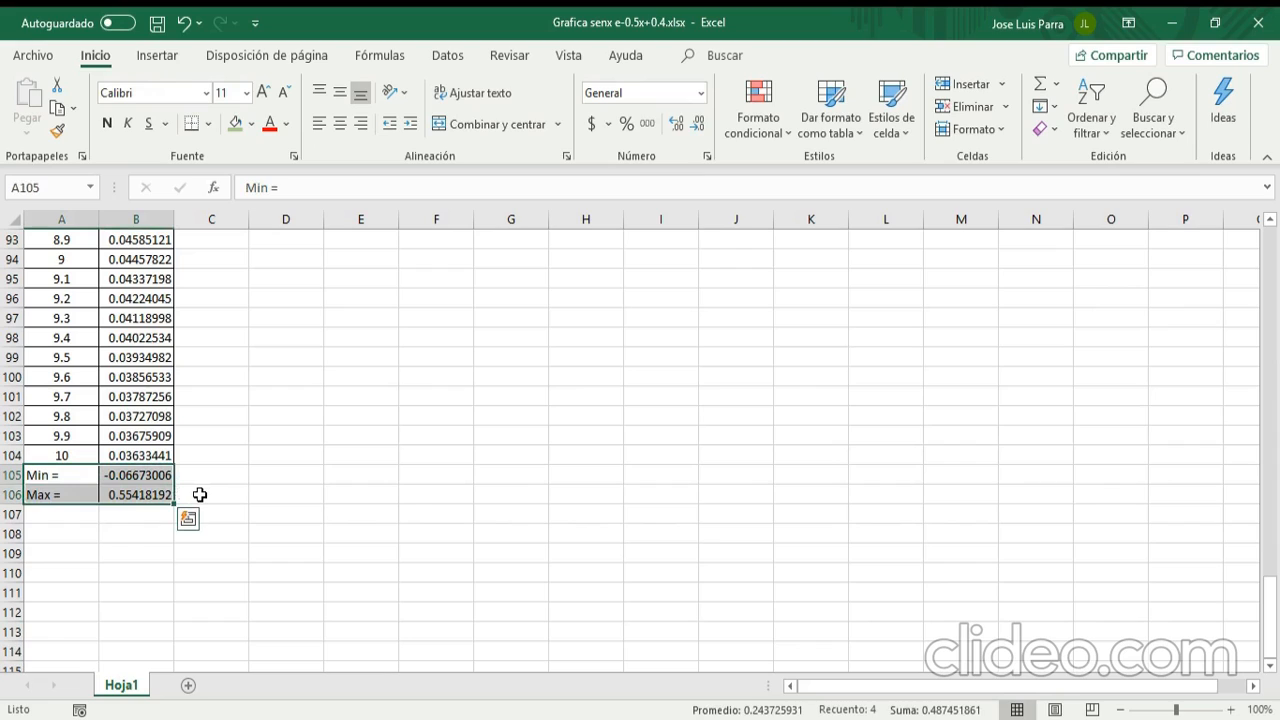
left_click(341, 124)
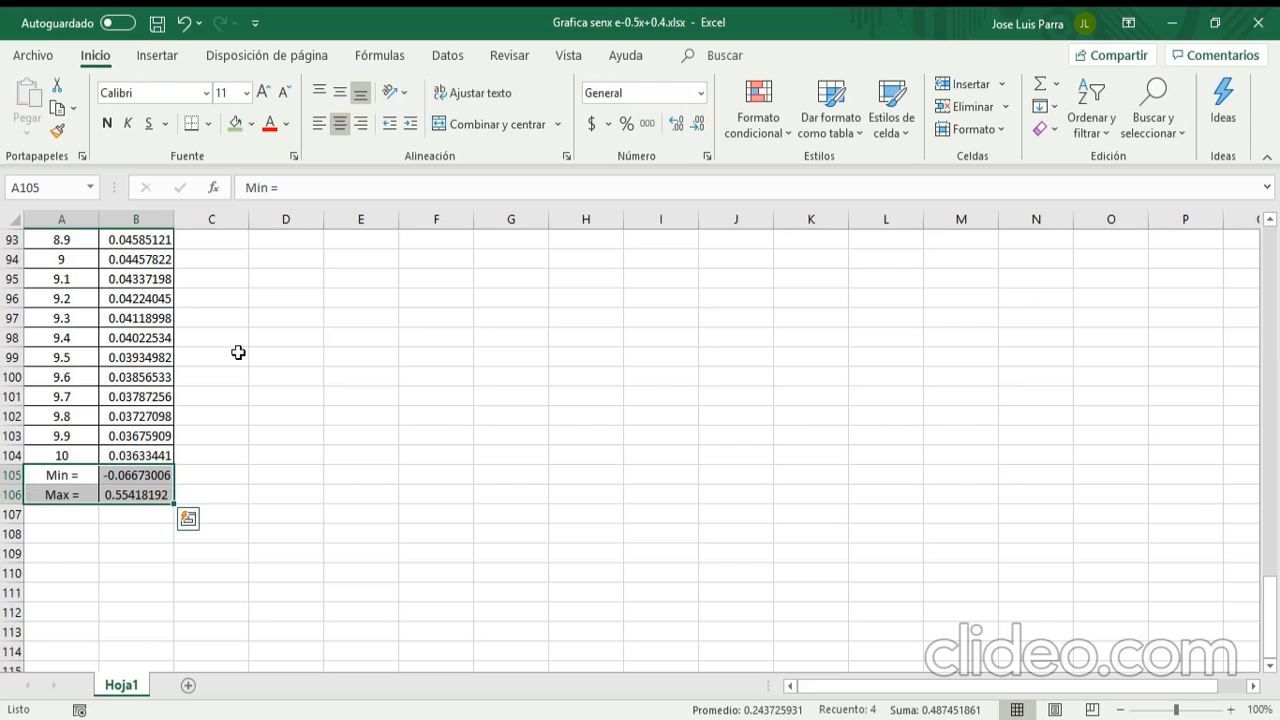
left_click(208, 124)
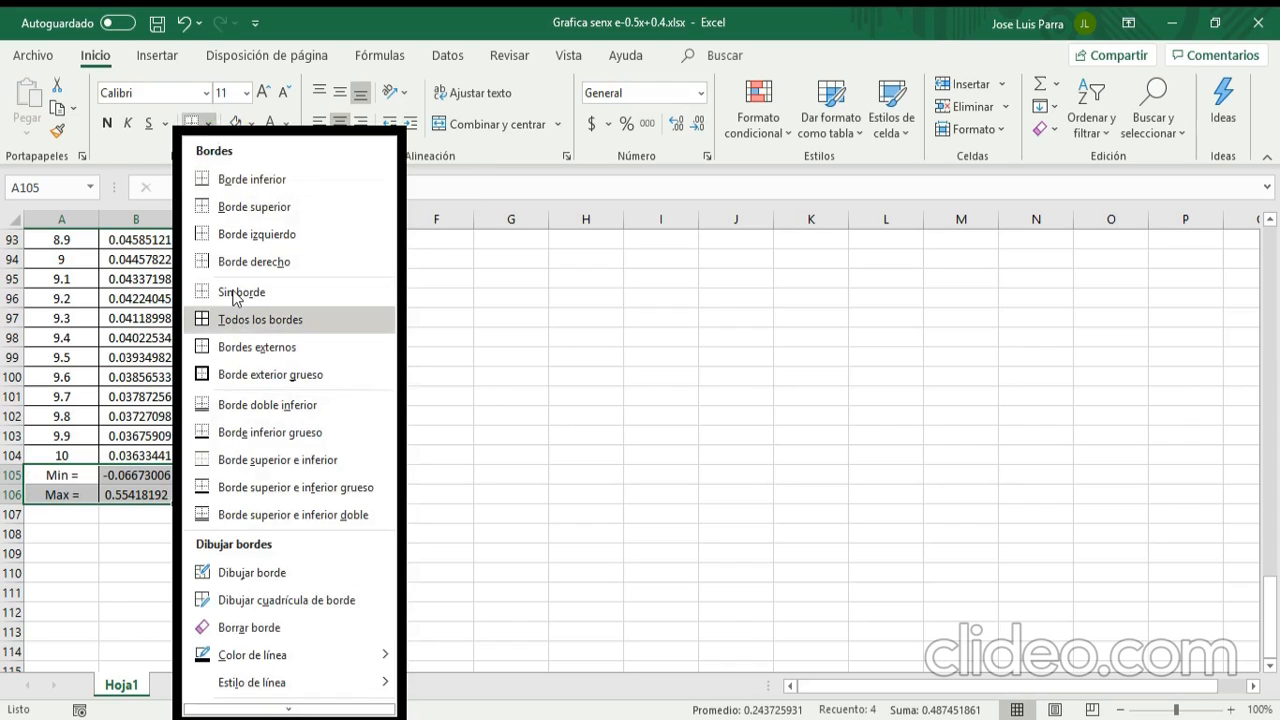
left_click(238, 322)
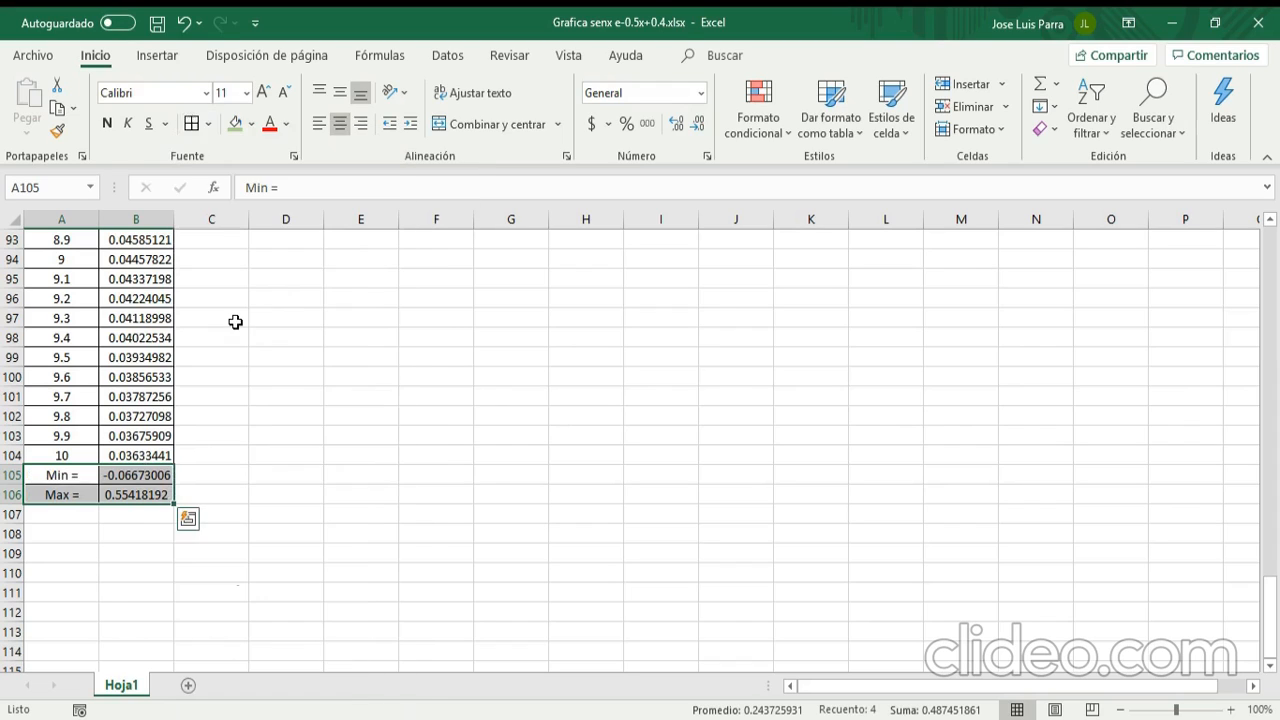
Step: Fill the Min and Max label cells A105:A106 with a light orange colour
left_click(85, 476)
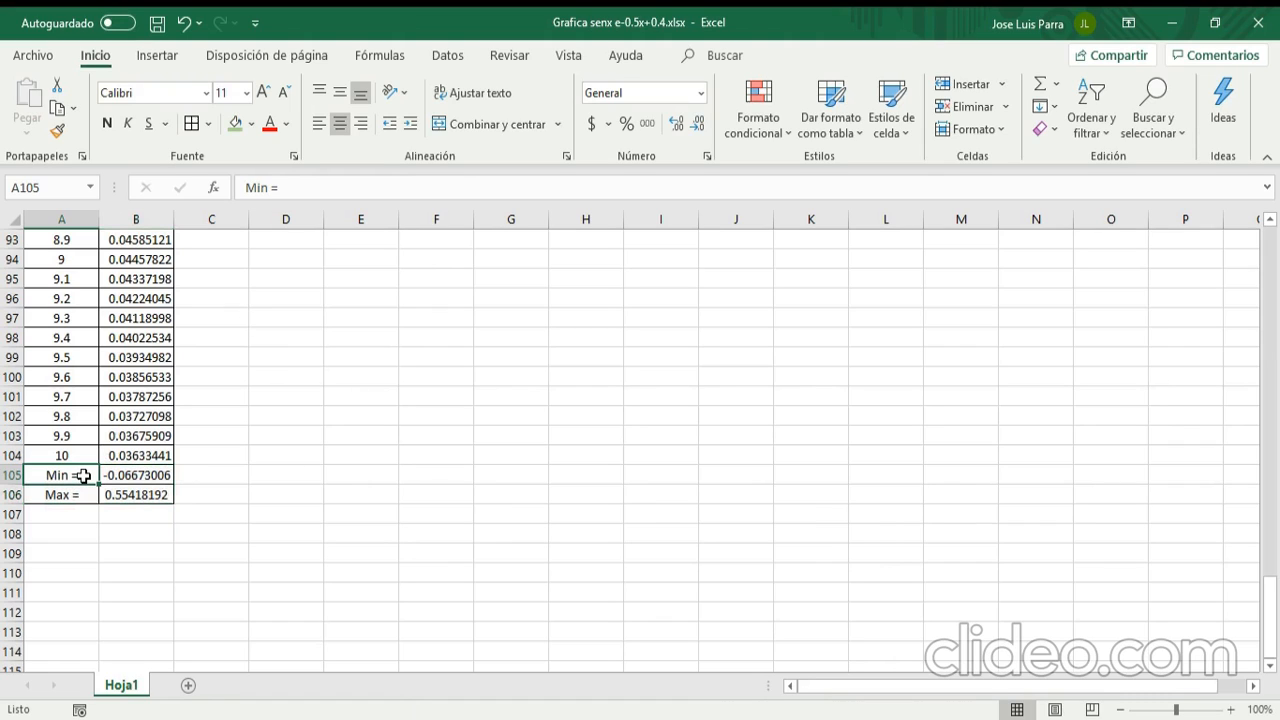
key("ctrl+v")
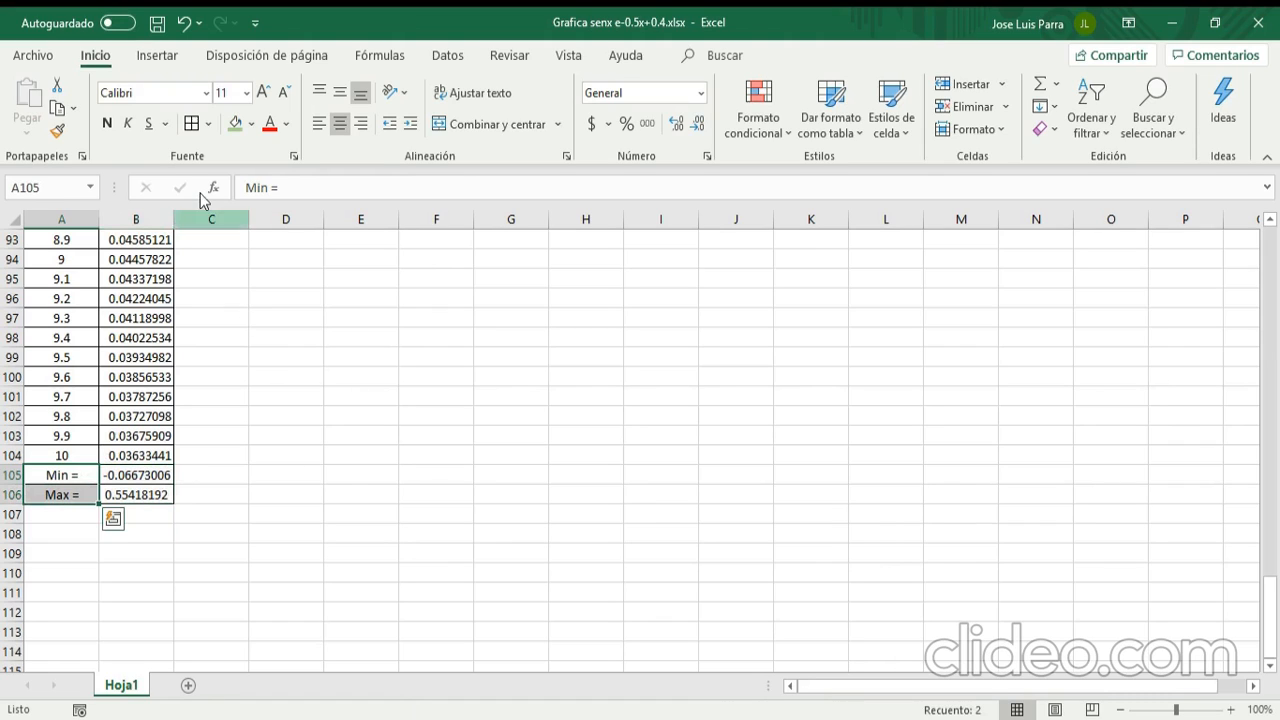
left_click(254, 125)
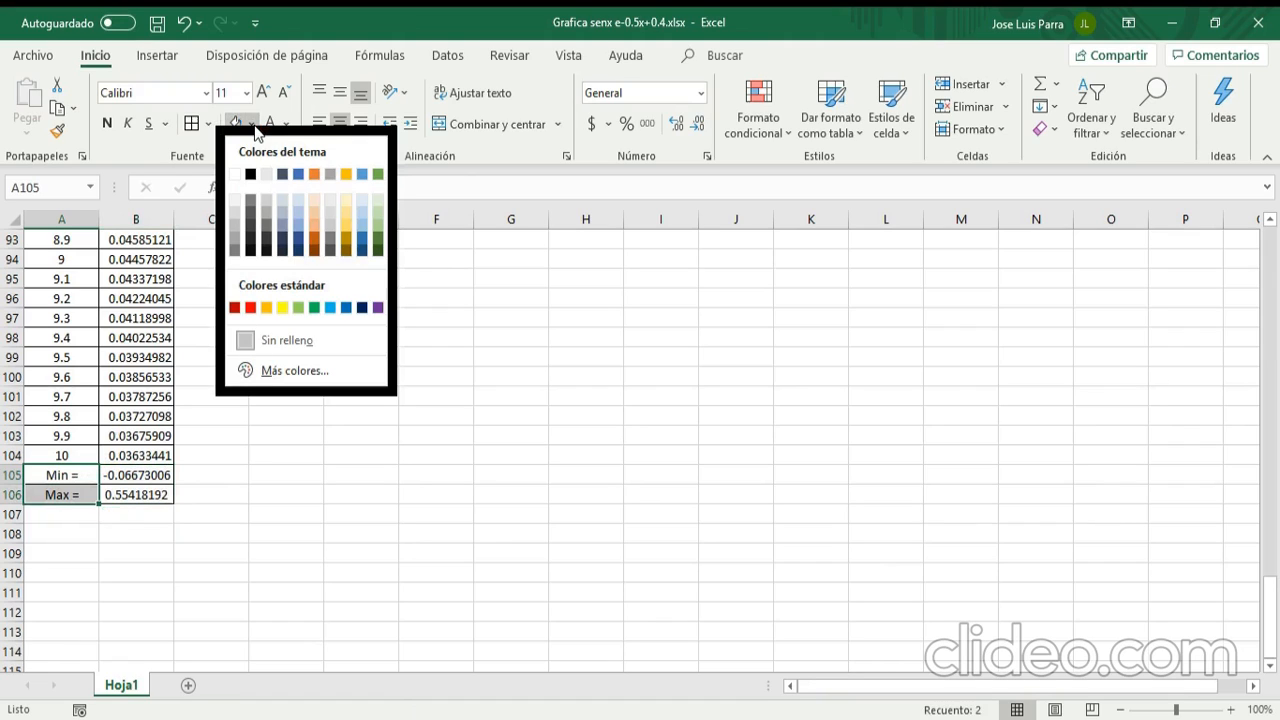
left_click(313, 209)
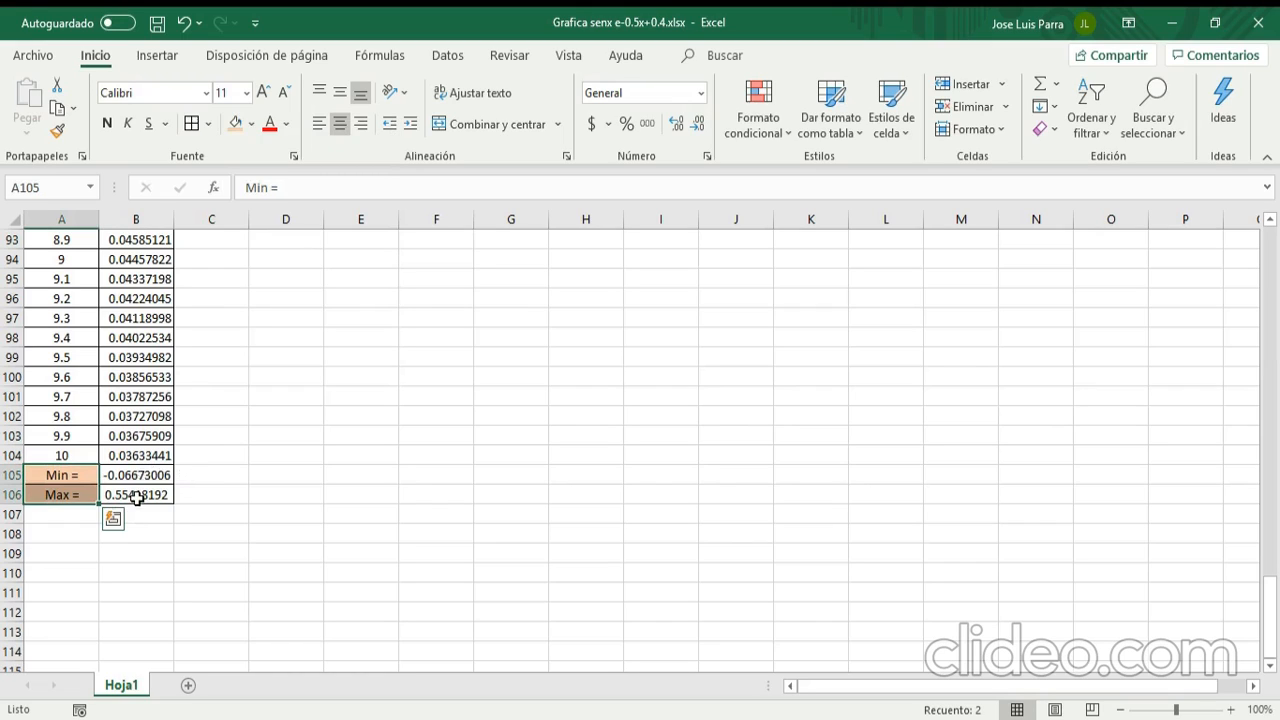
scroll(338, 461, "up", 14)
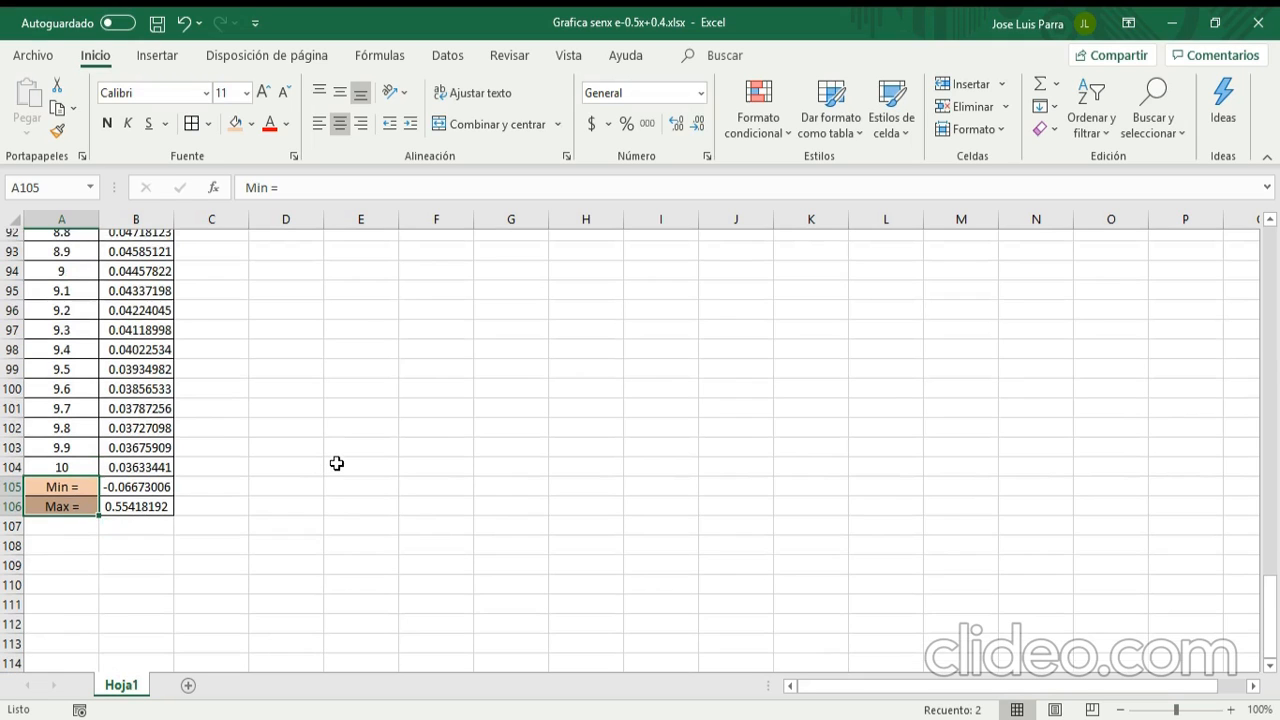
scroll(340, 455, "up", 17)
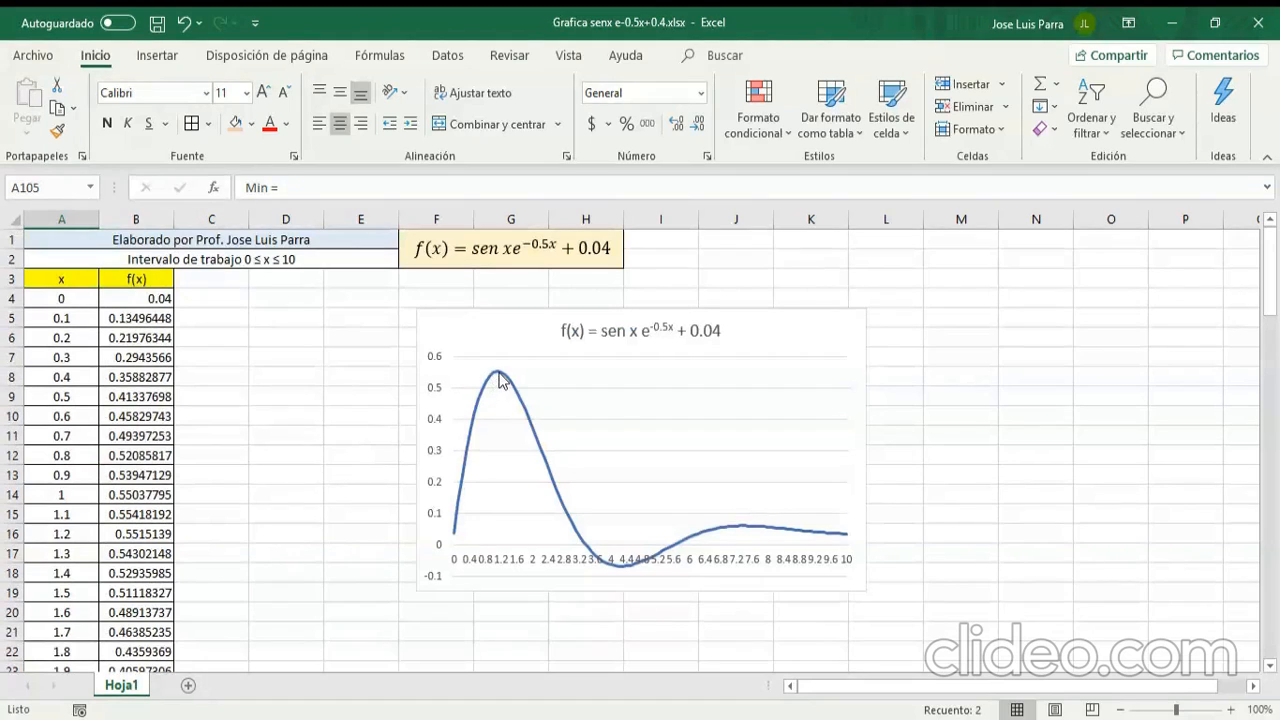
Step: Copy the four prepared minimum and maximum heading cells and make D3 the destination
mouse_move(502, 383)
left_click_drag(263, 280, 510, 279)
key("ctrl+c")
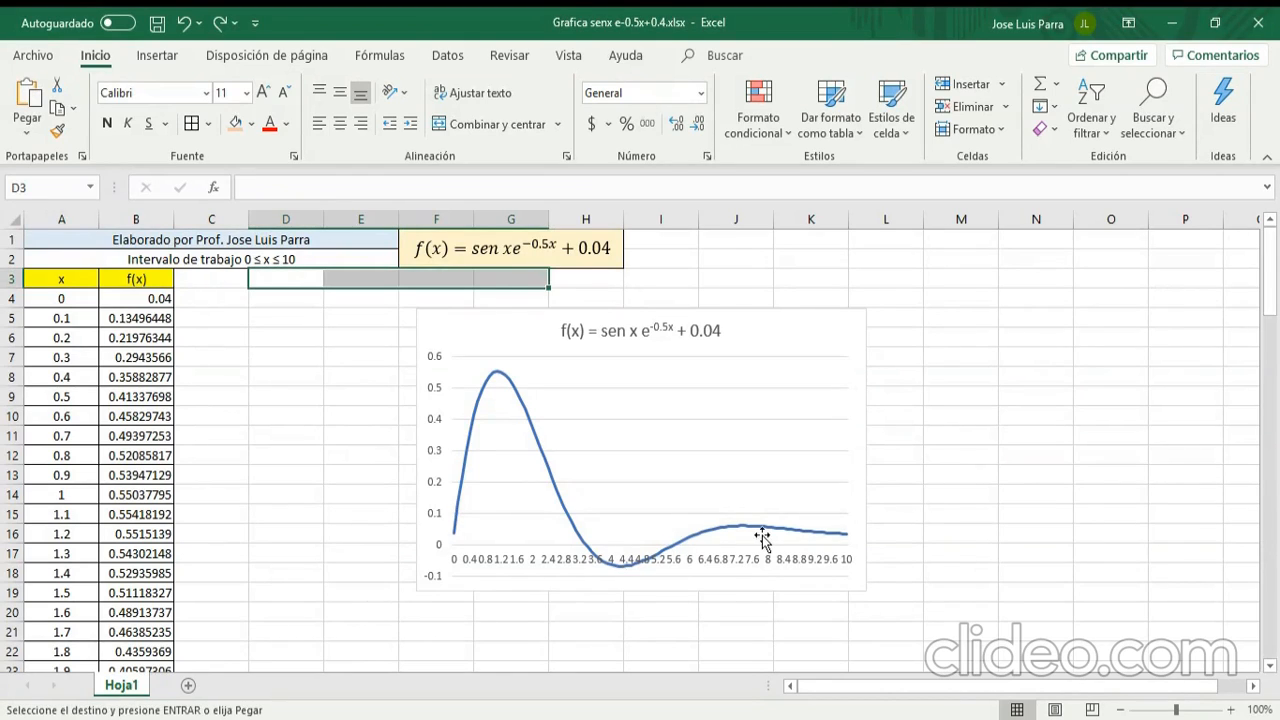
key("Left")
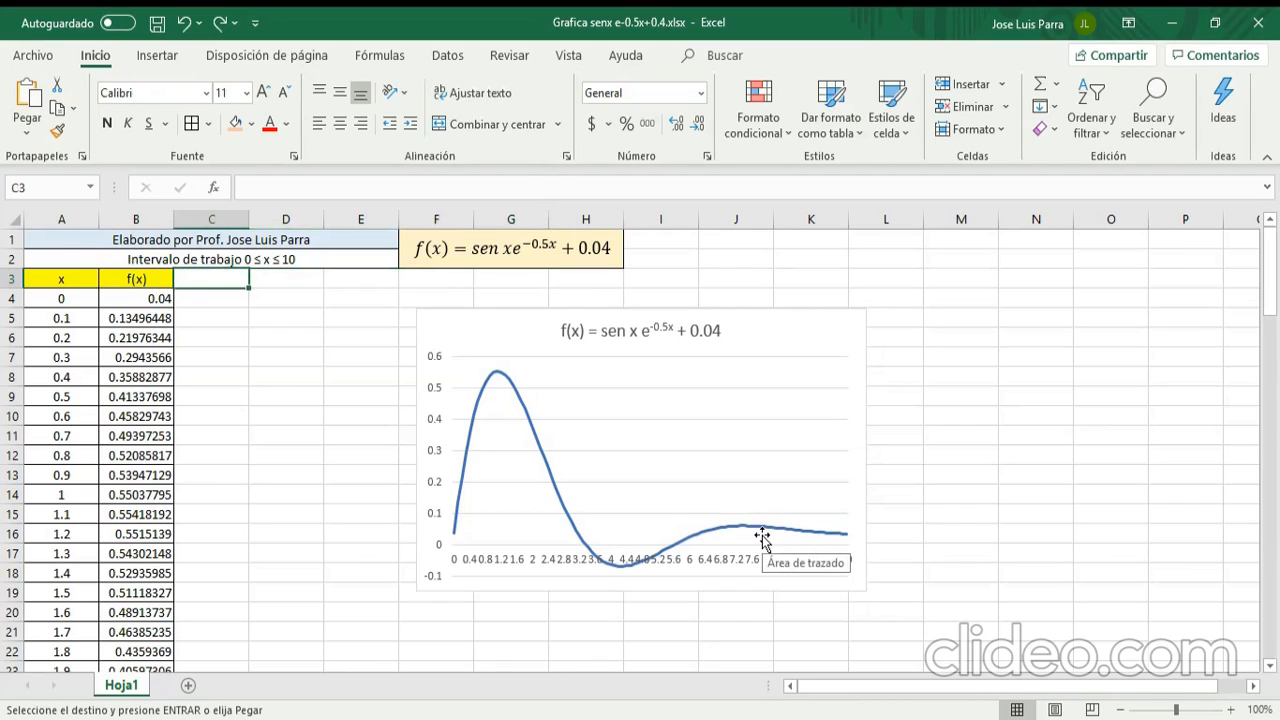
key("Right")
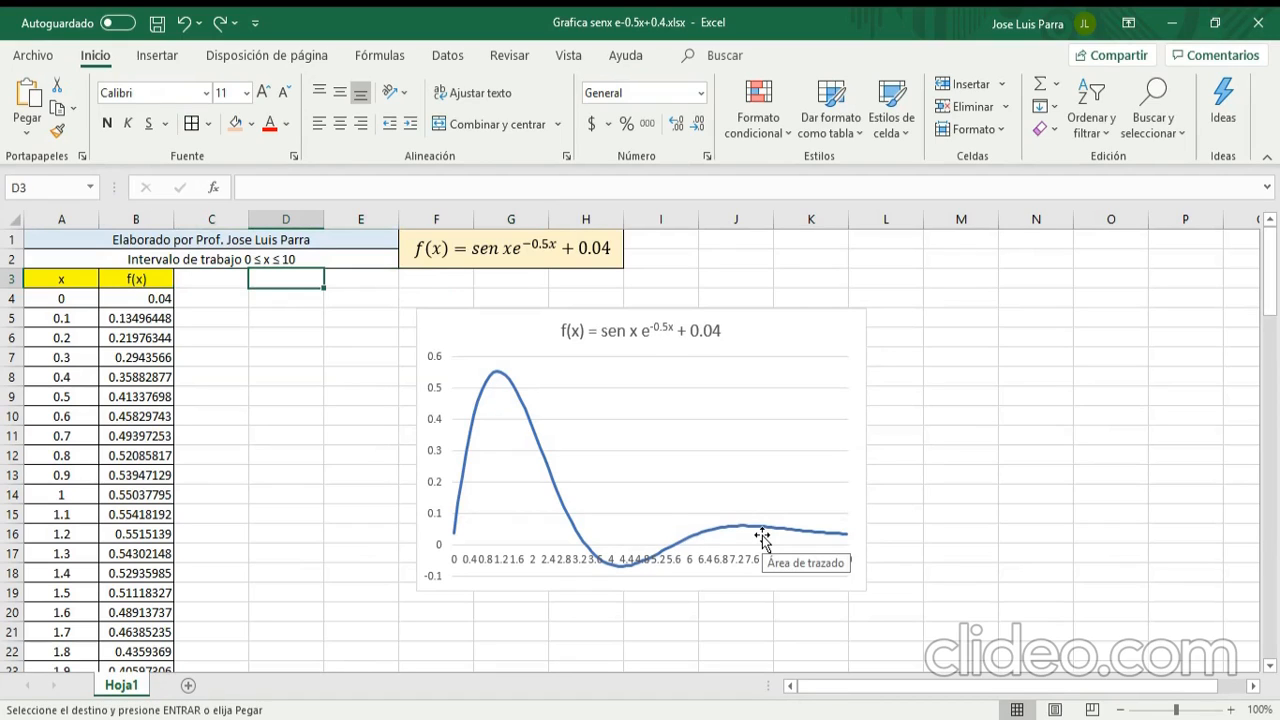
Step: Review the x values in column A, from 0 down to 0.9 and back
key("Left")
key("Left")
key("Left")
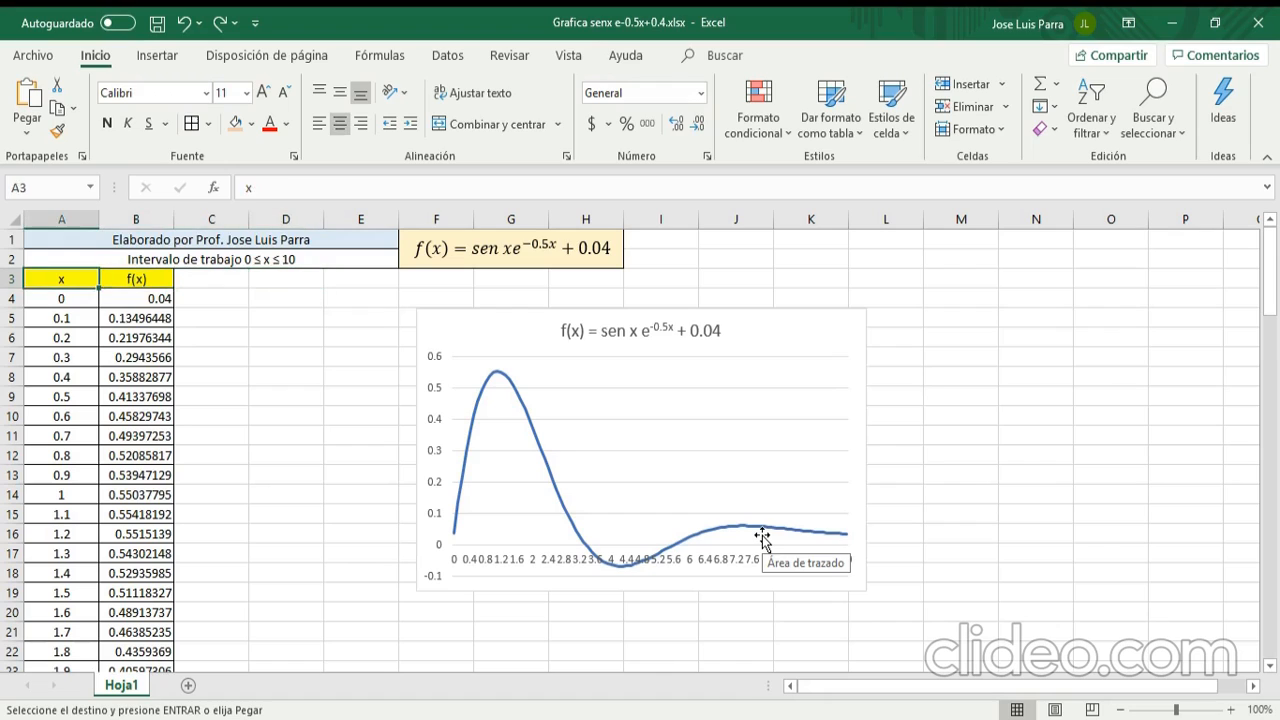
key("Down")
key("Down")
key("Down")
key("Down")
key("Down")
key("Down")
key("Down")
key("Down")
key("Down")
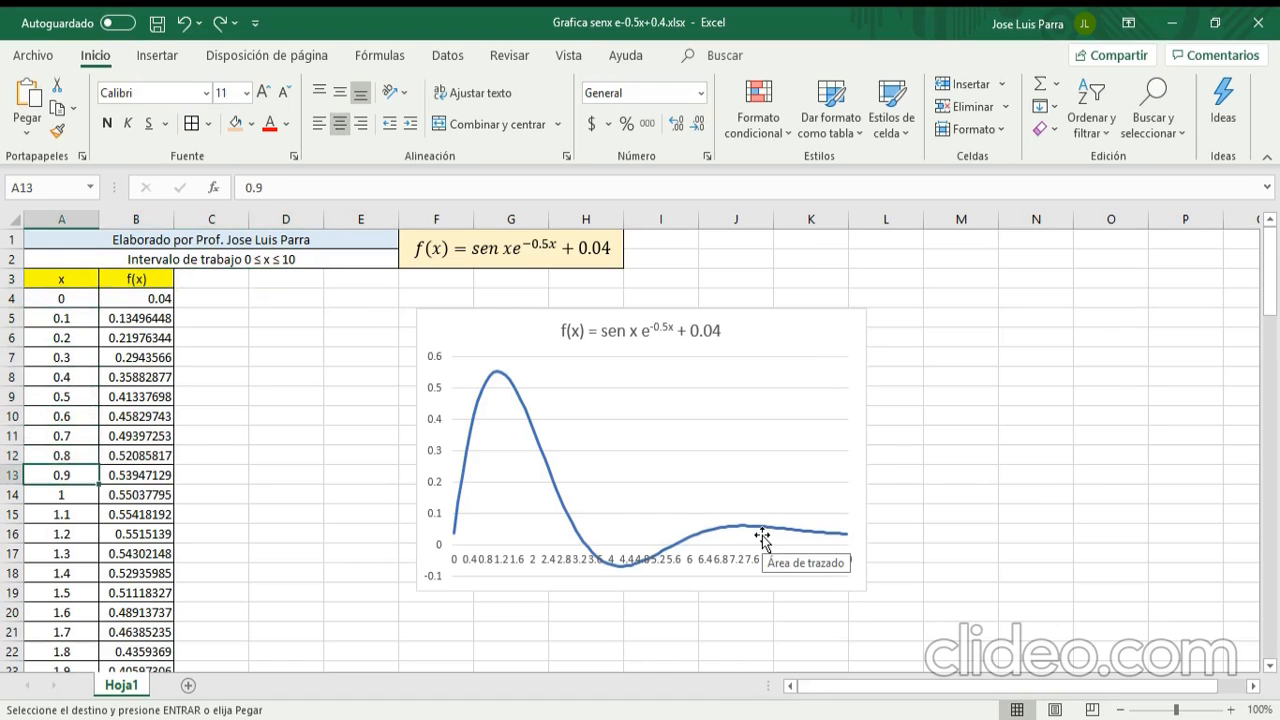
key("Up")
key("Up")
key("Up")
key("Up")
key("Up")
key("Up")
key("Up")
key("Up")
key("Up")
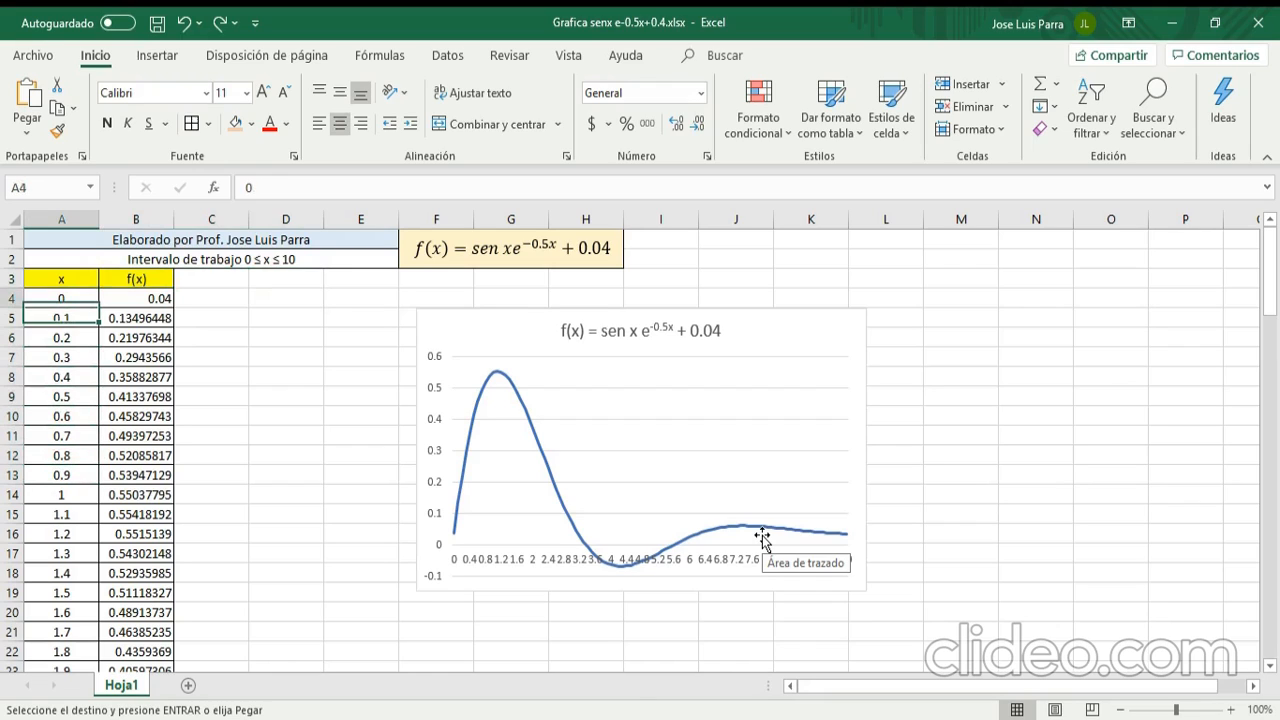
Step: Paste the copied headings f(x) = → Min, x min, f(x) → Max and x max into D3:G3
key("Right")
key("Right")
key("Right")
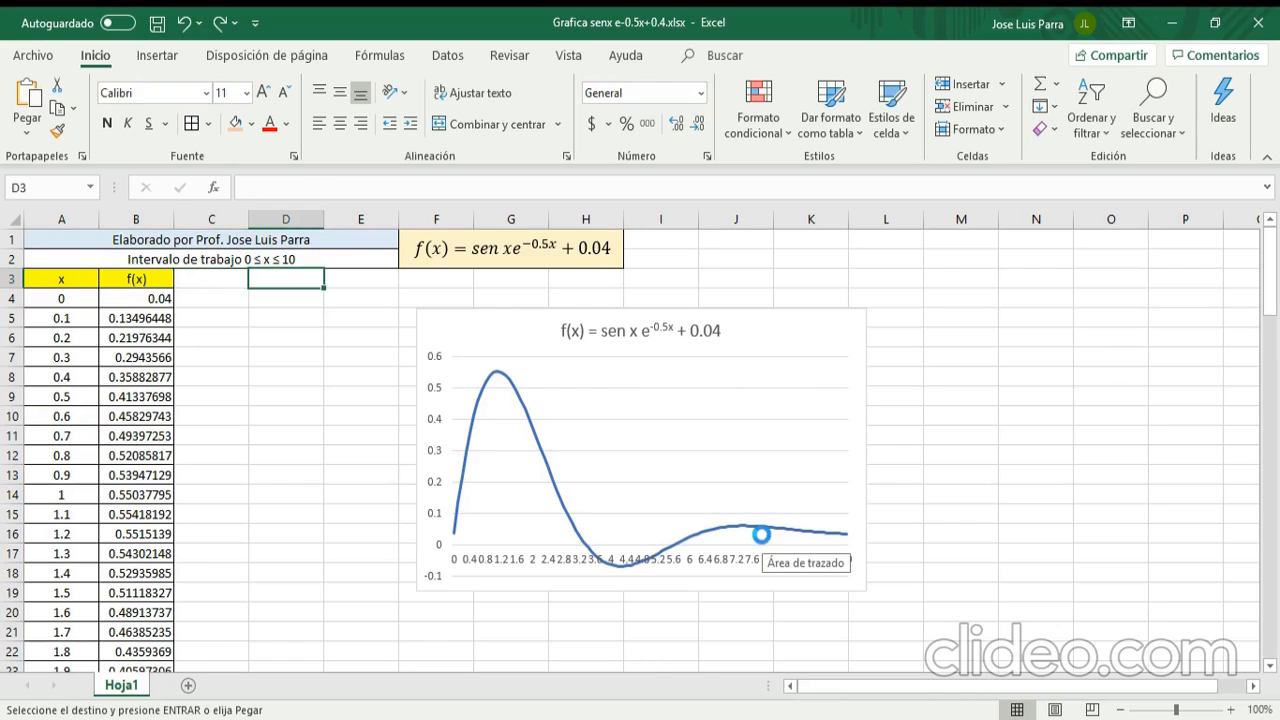
key("ctrl+v")
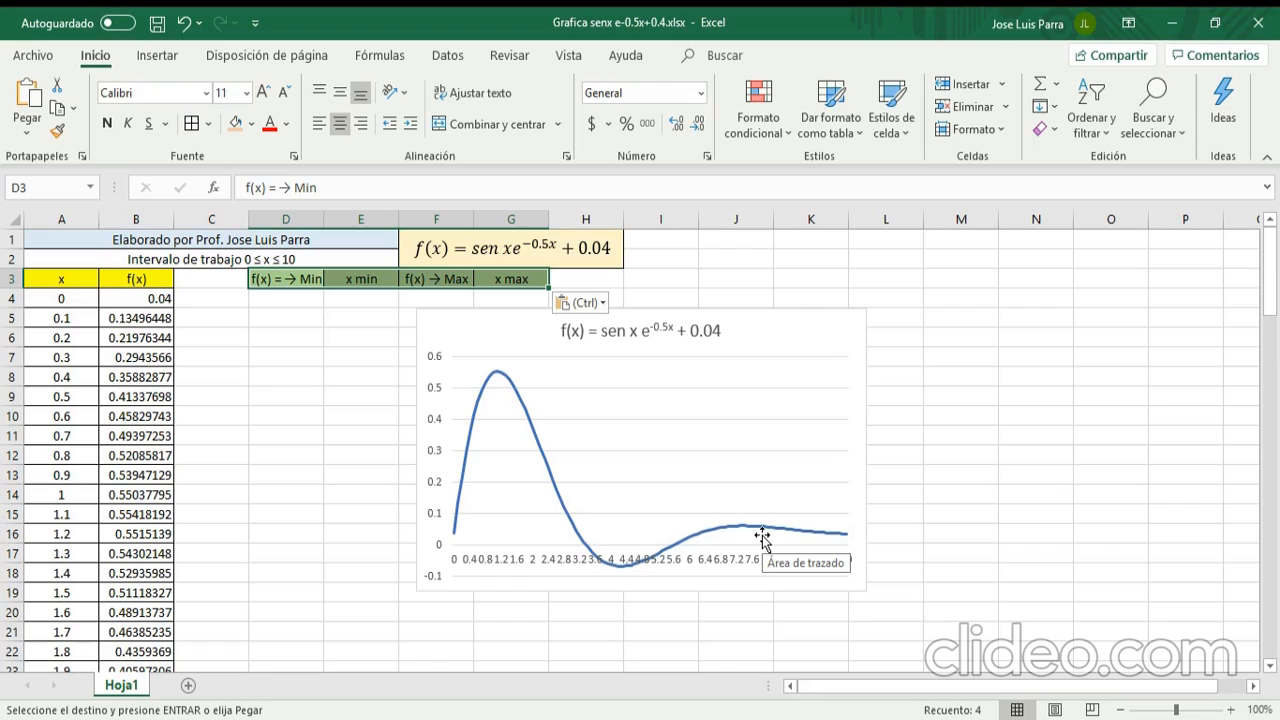
Step: Review the minimum and maximum headings in D3:G3 one cell at a time
key("Left")
key("Right")
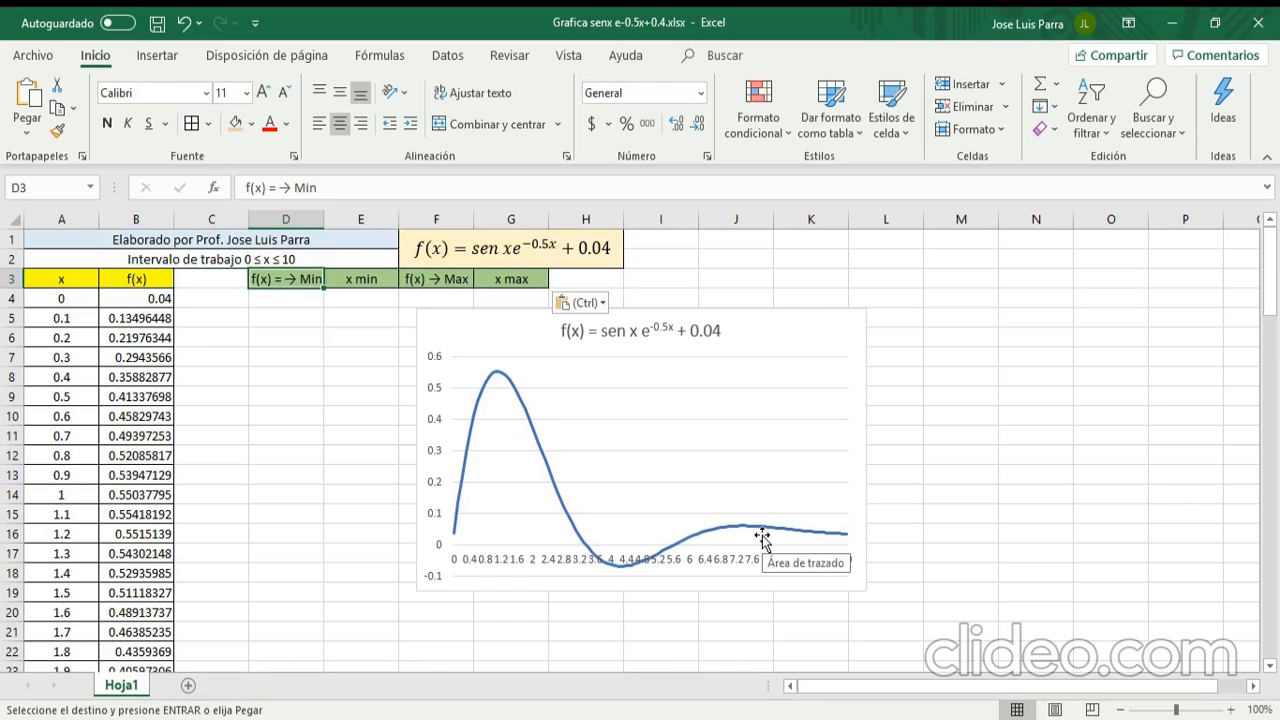
key("Right")
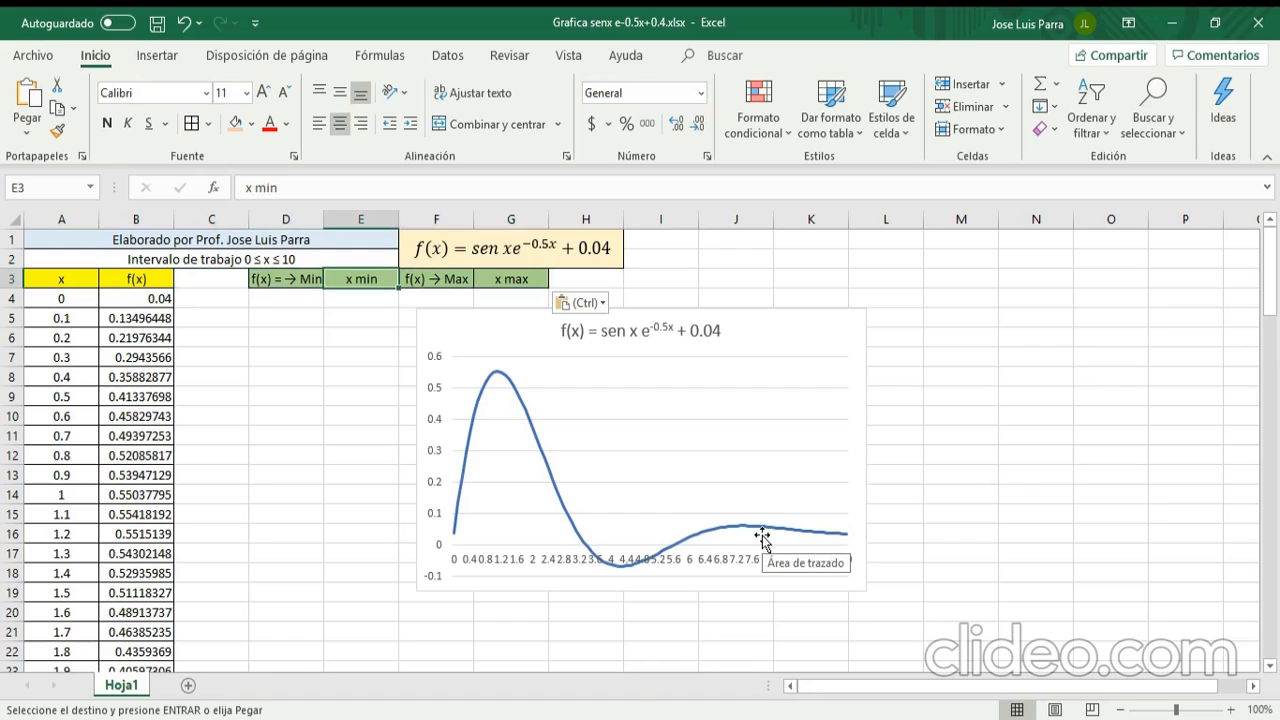
key("Left")
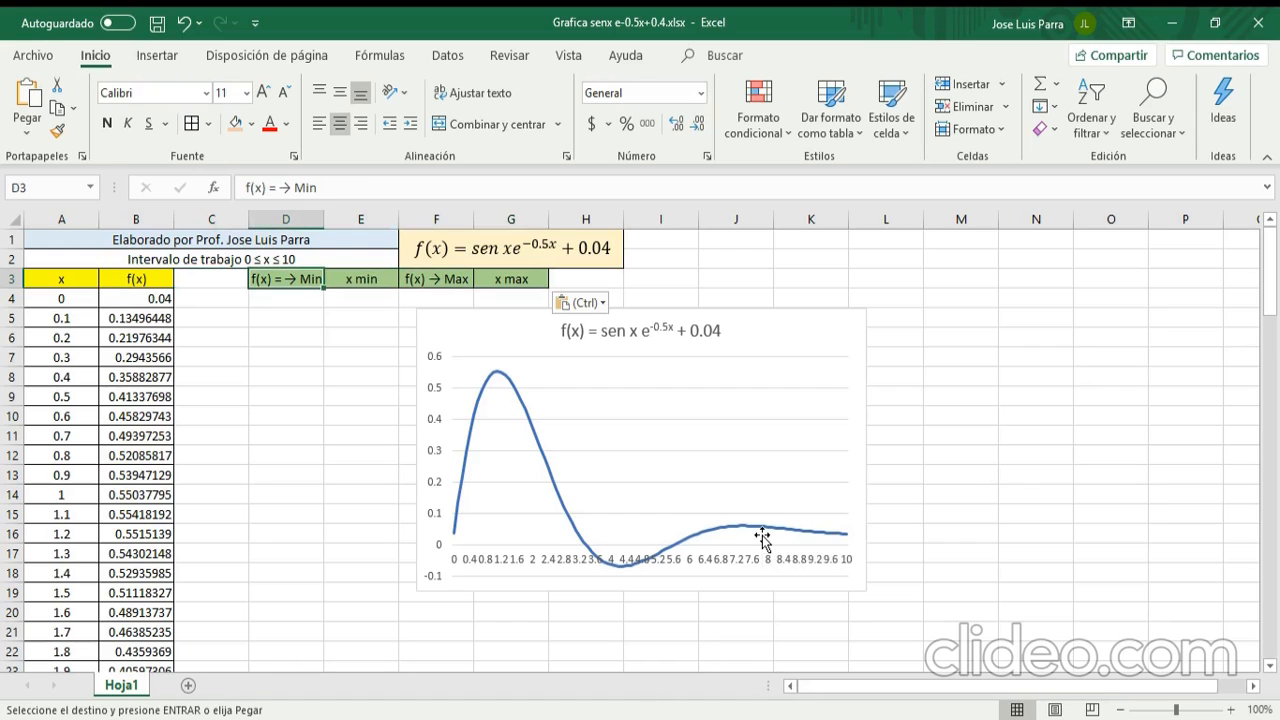
key("Right")
key("Right")
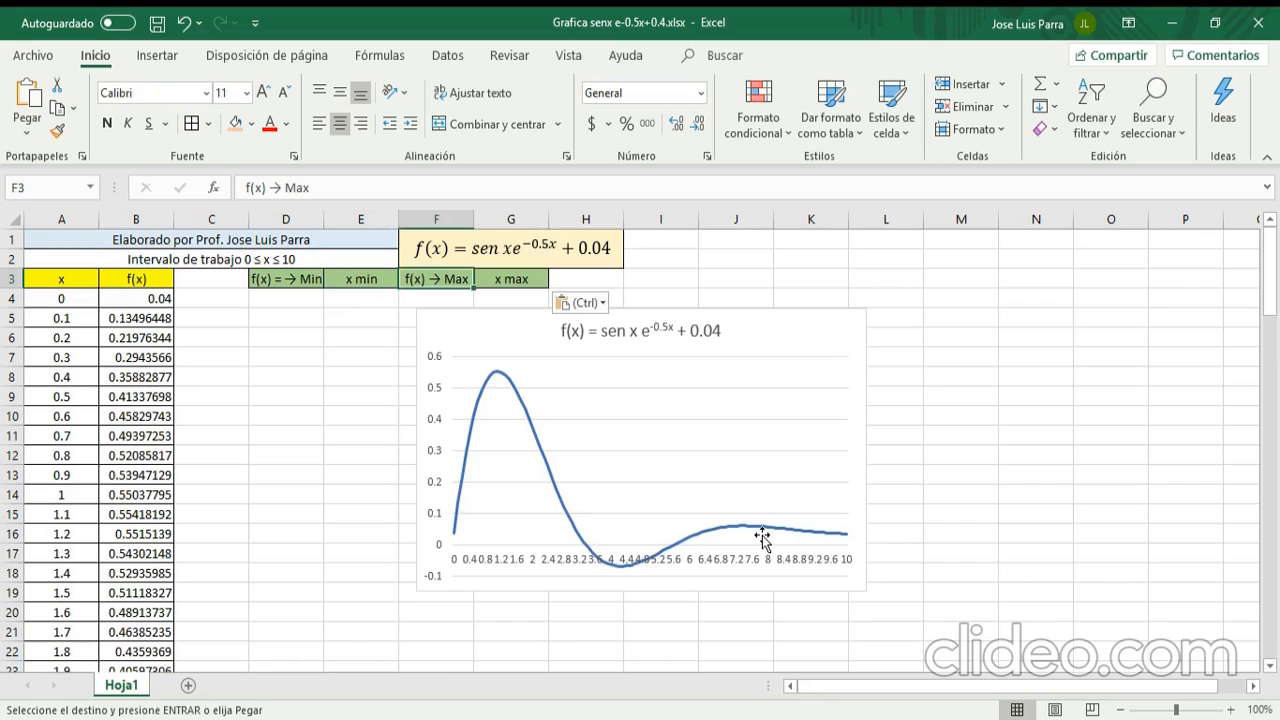
key("Right")
key("Left")
key("Left")
key("Left")
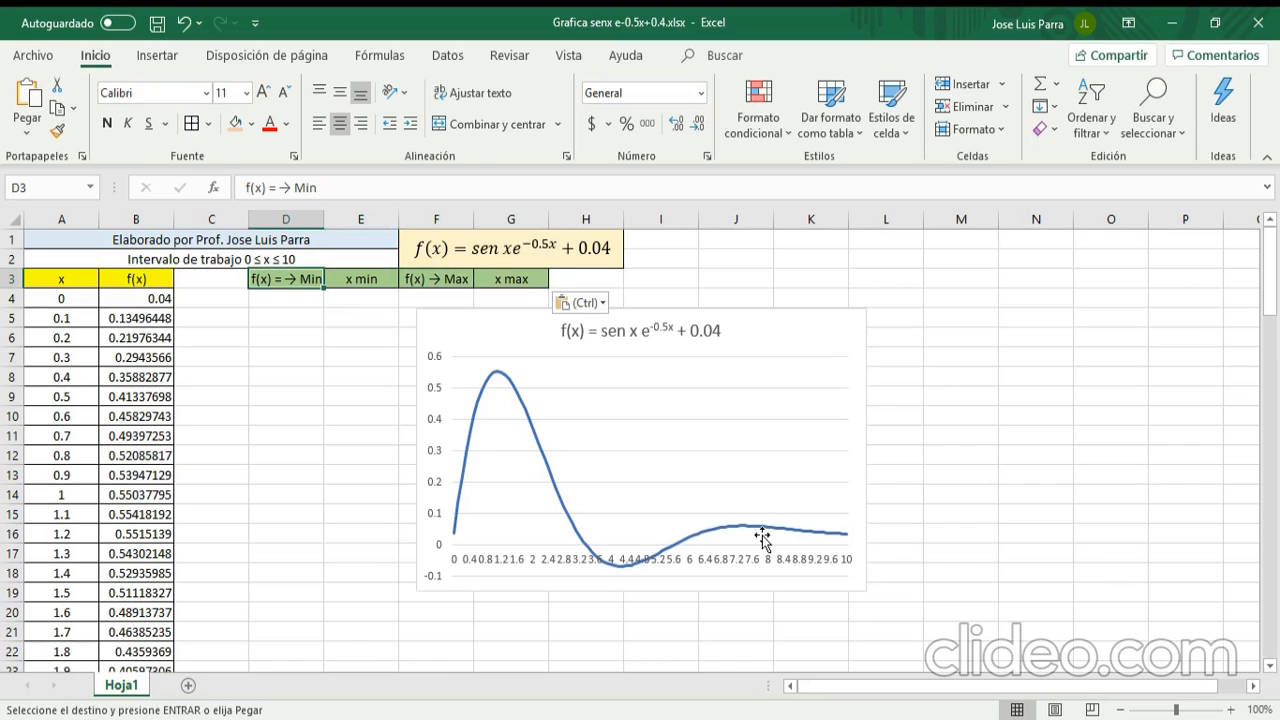
Step: Start the running minimum in cell D4 with the formula =B4
key("Down")
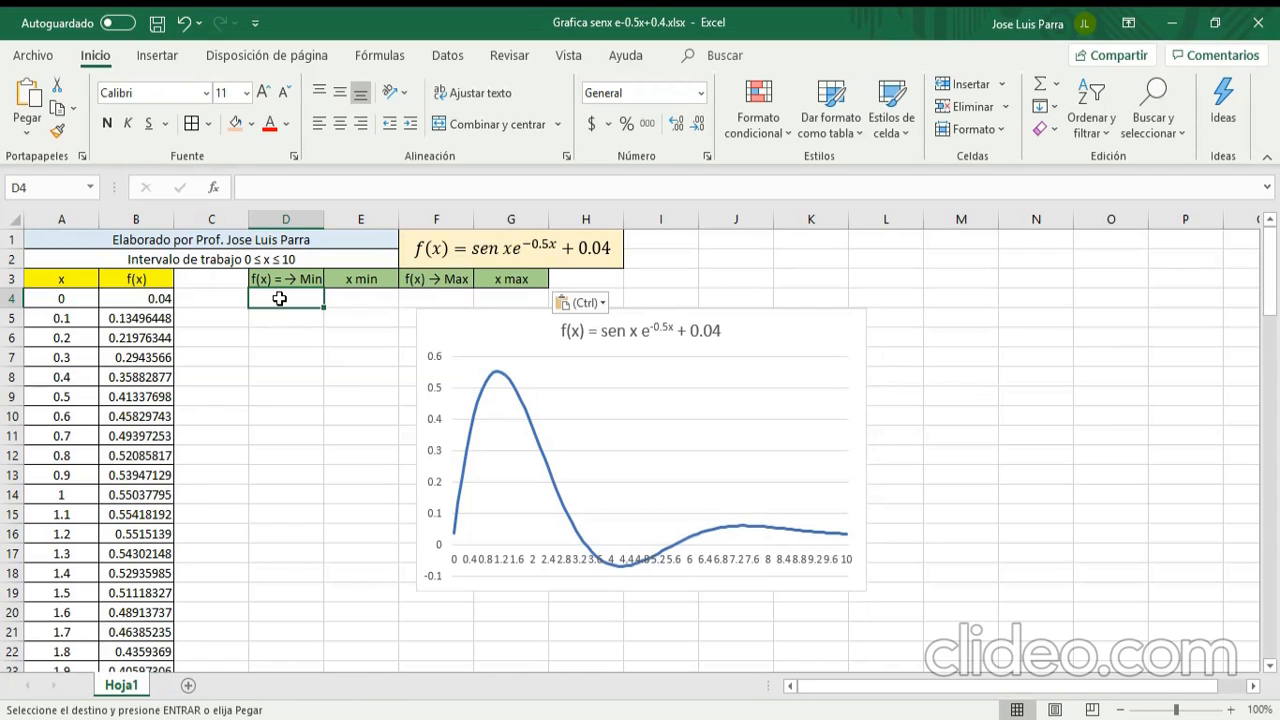
type("=")
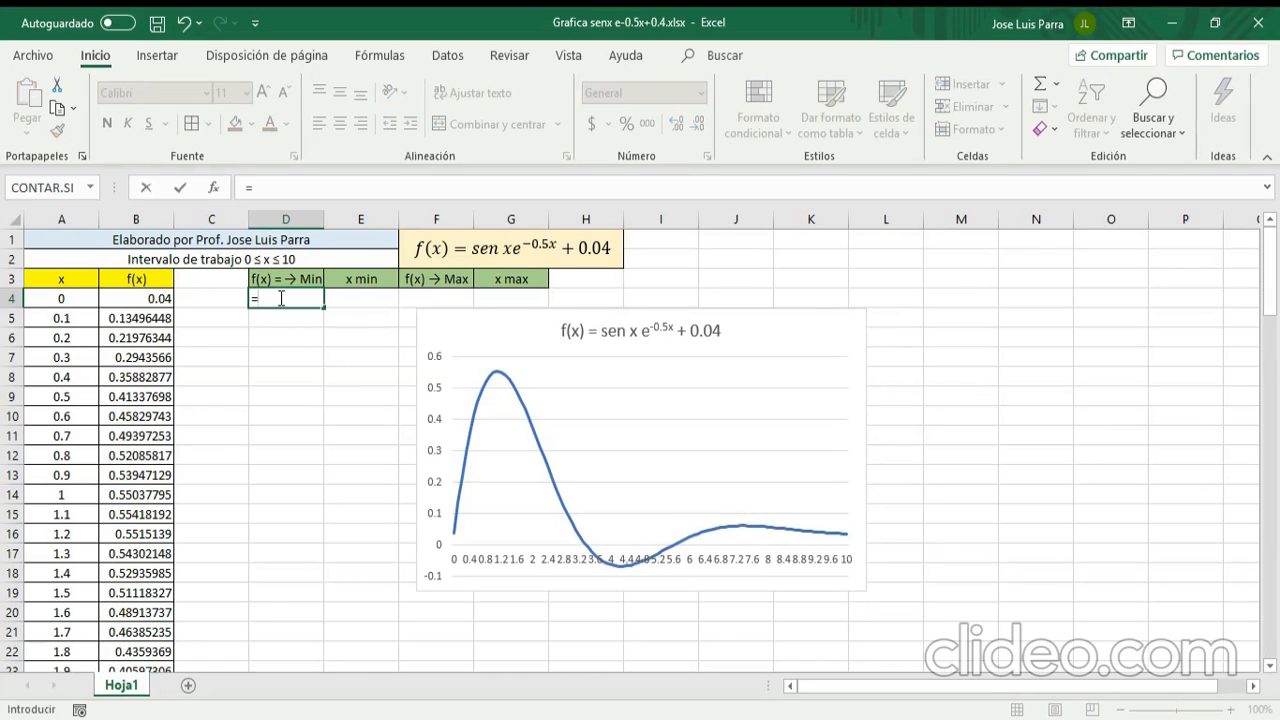
left_click(142, 298)
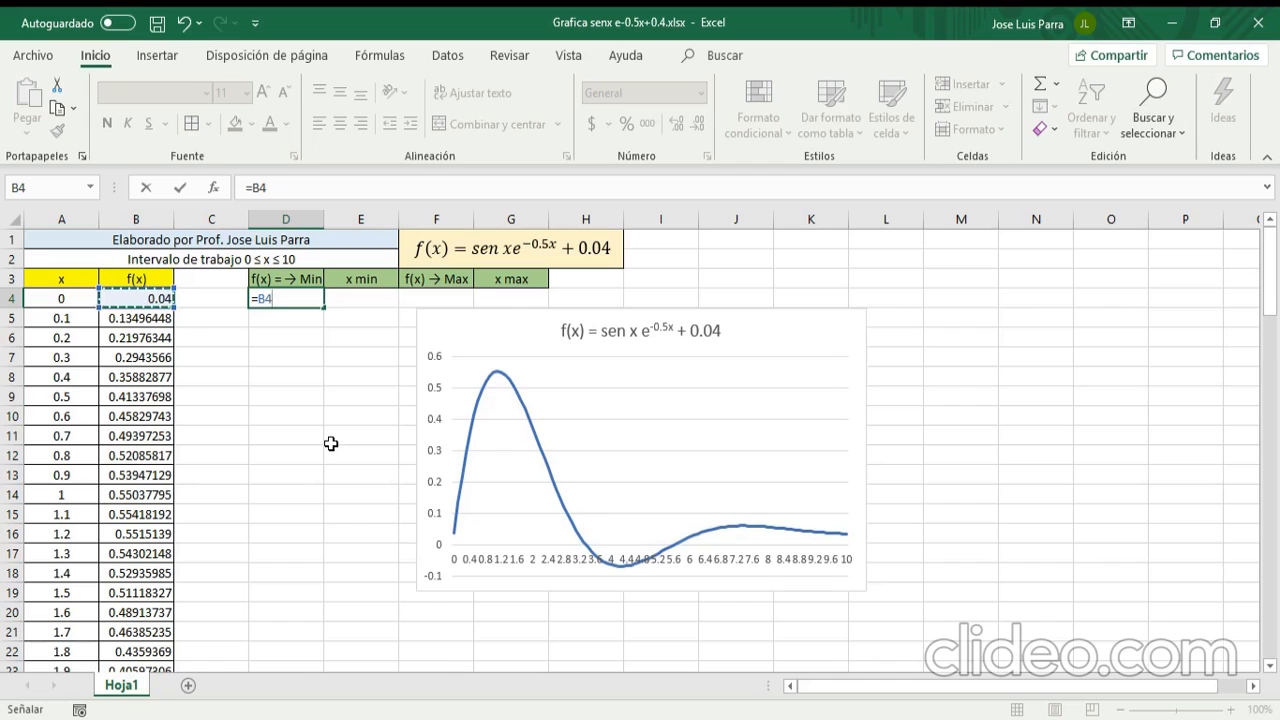
key("Return")
key("Up")
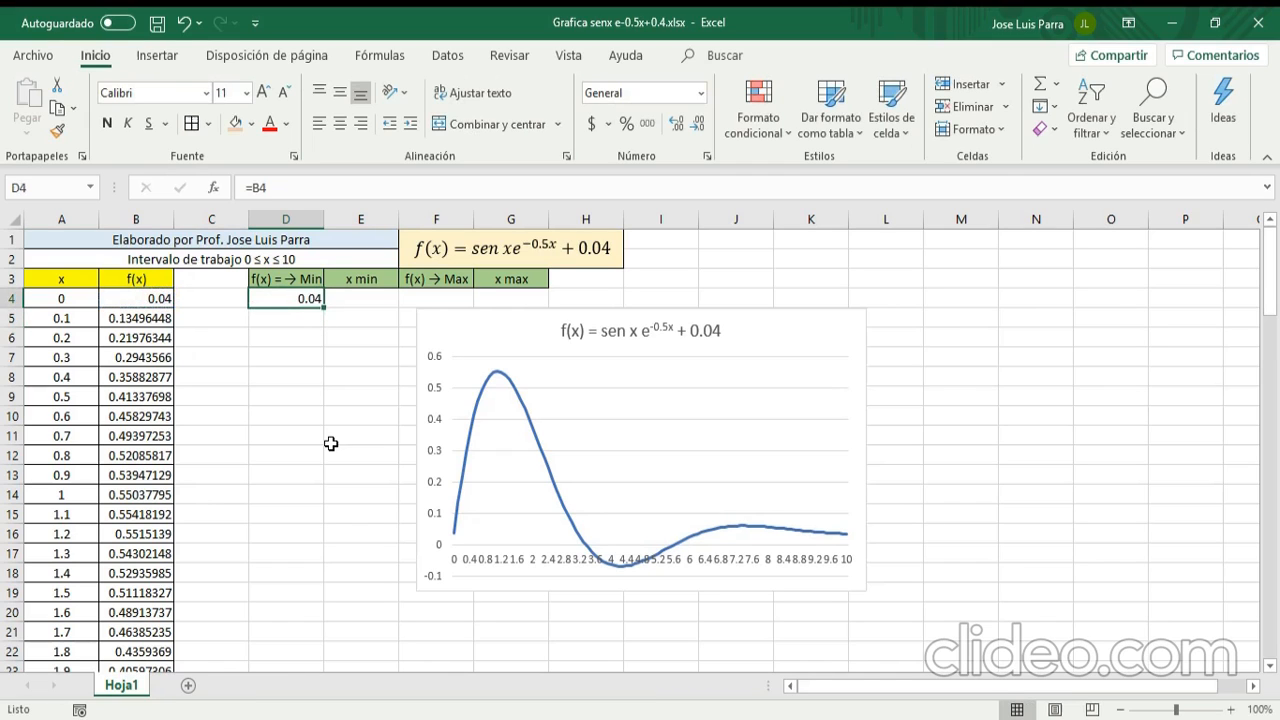
Step: Enter the running-minimum formula =SI(B5<D4,B5,D4) in cell D5
key("Down")
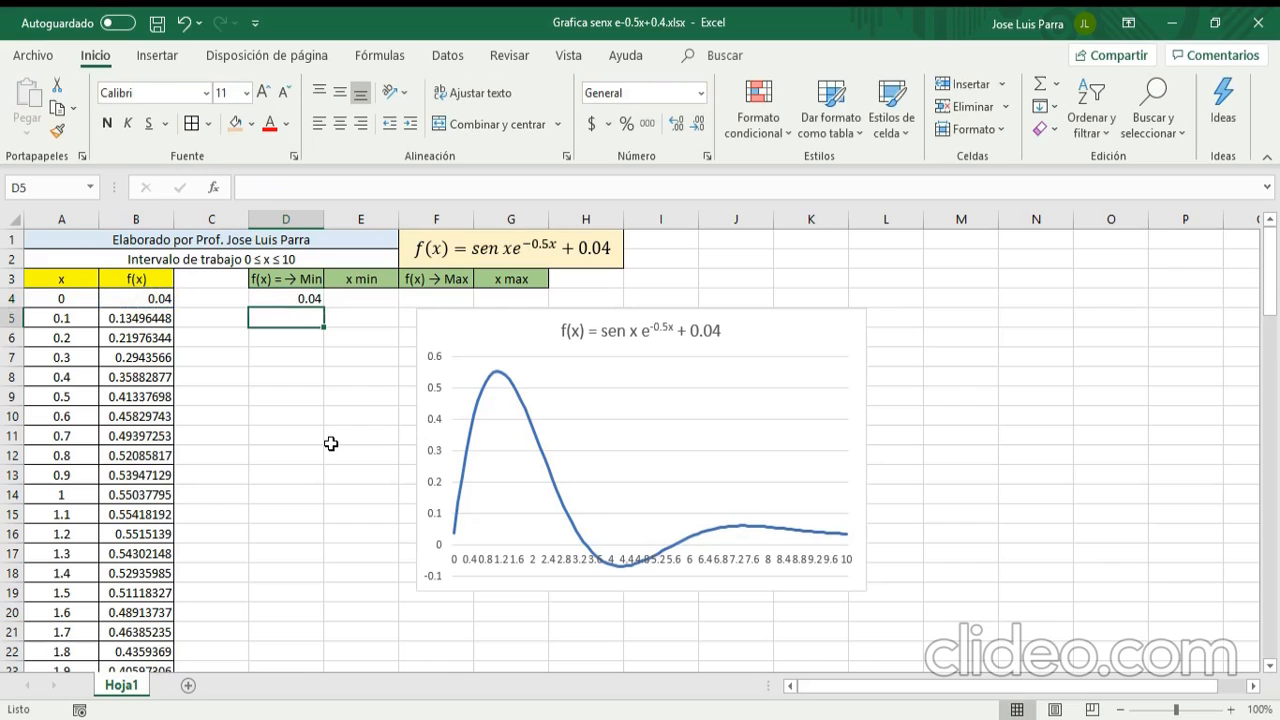
type("=")
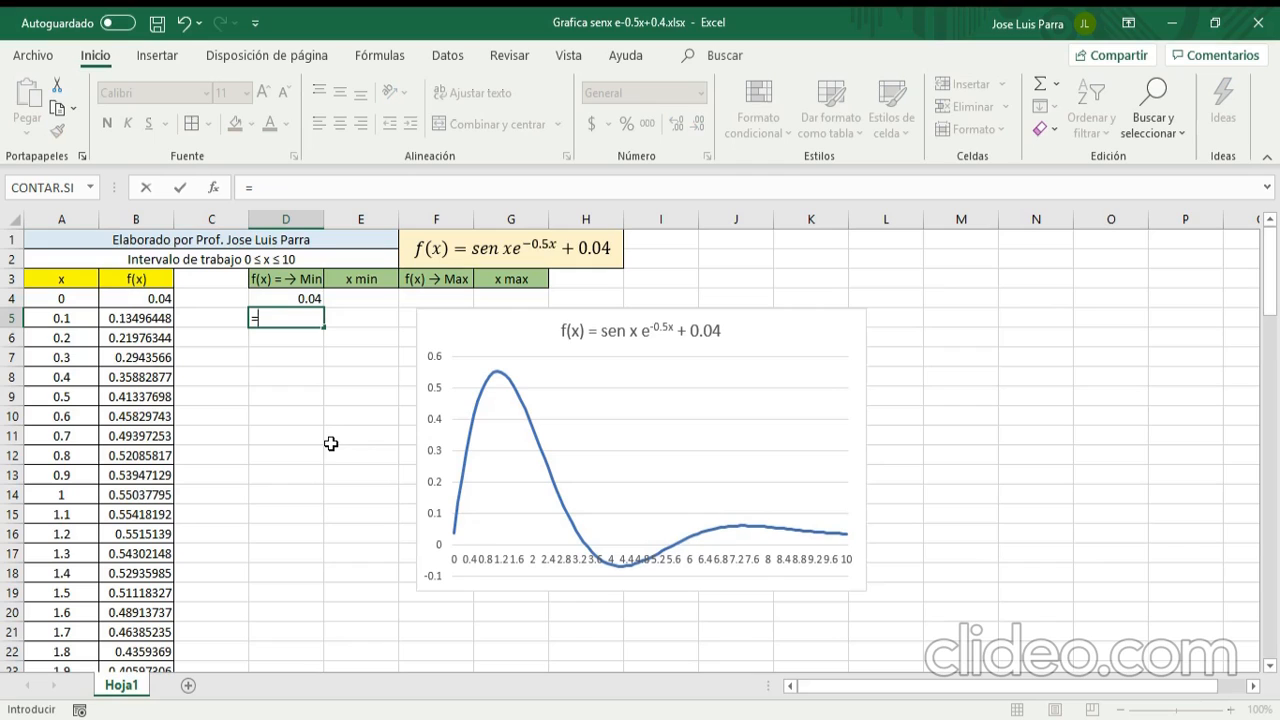
type("S")
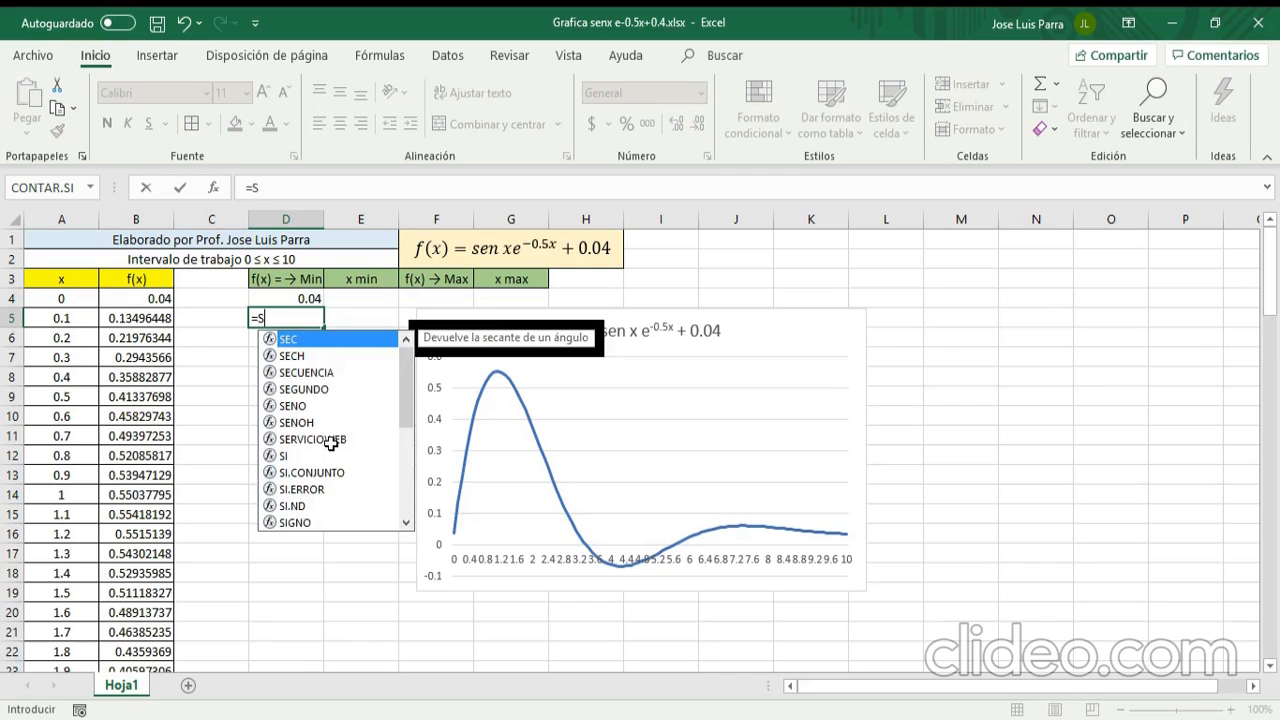
type("I(")
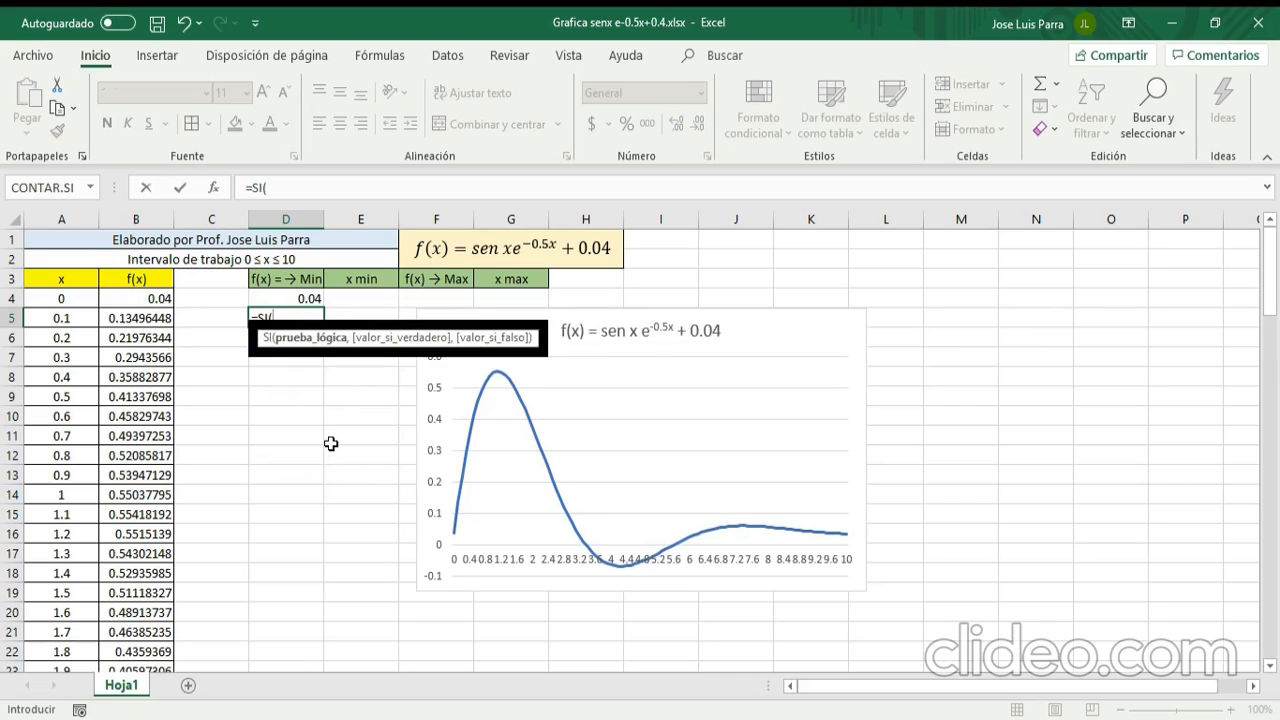
left_click(151, 320)
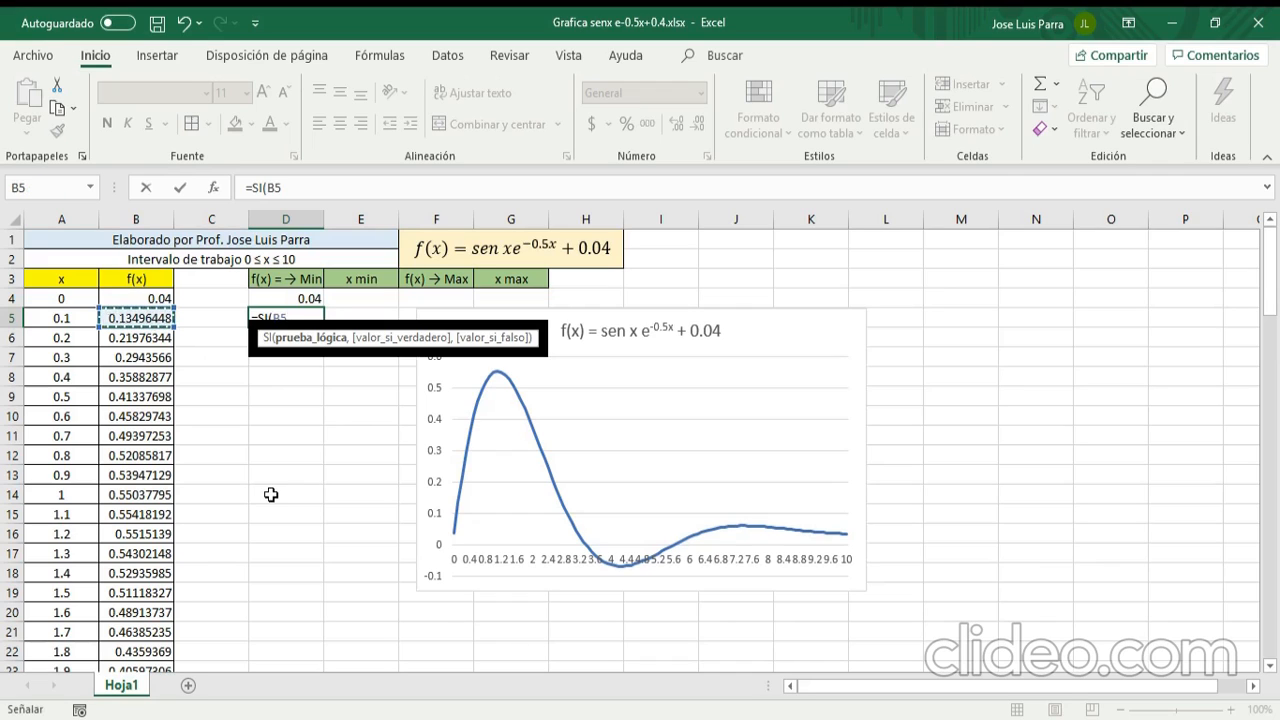
type("<")
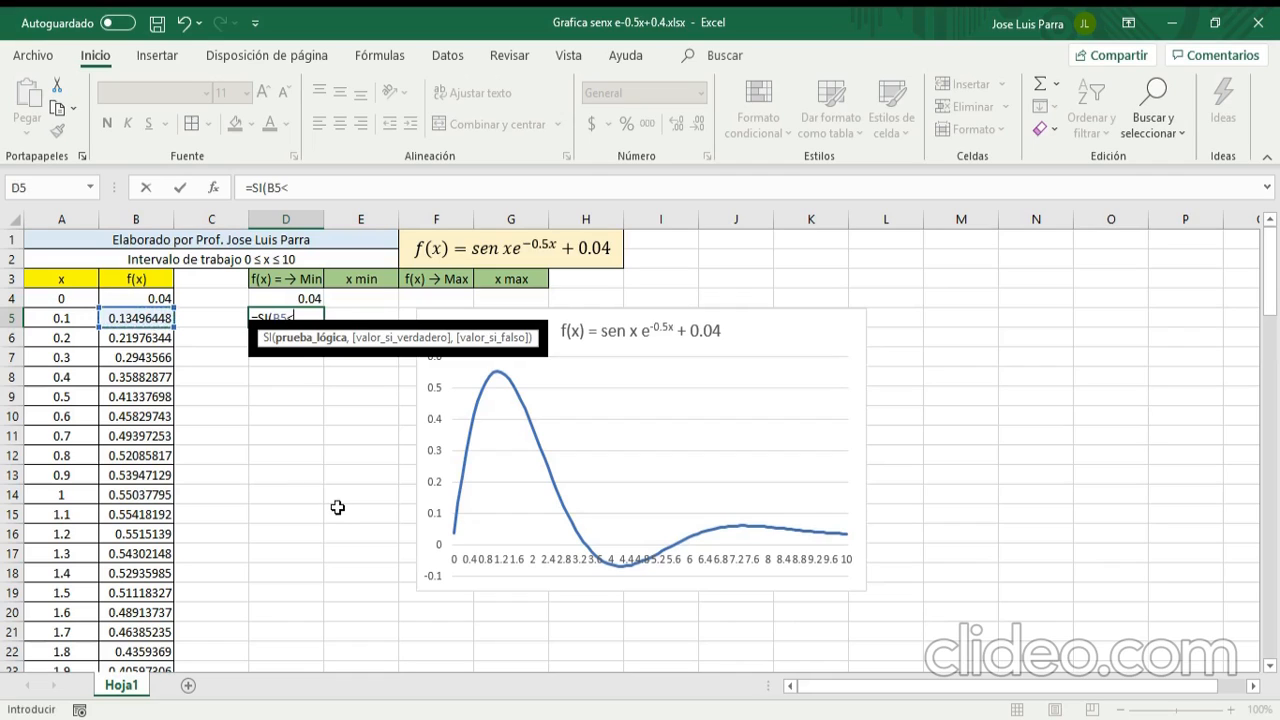
left_click(288, 298)
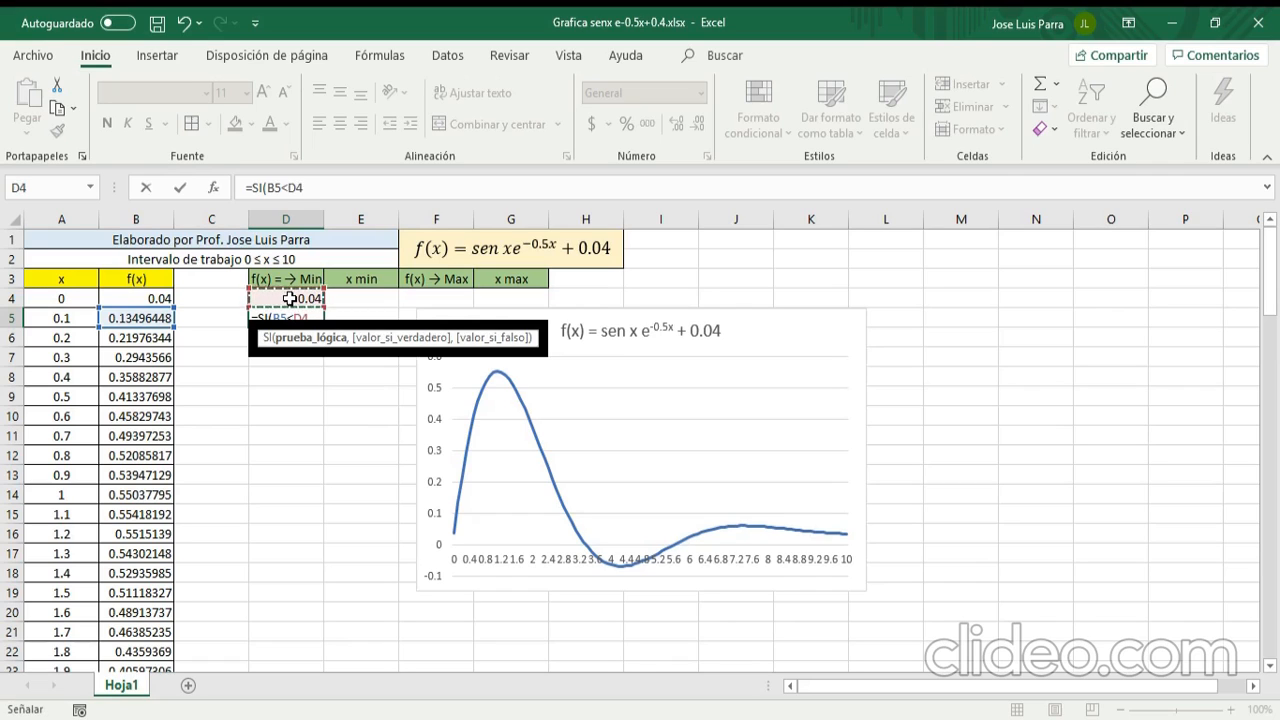
type(",")
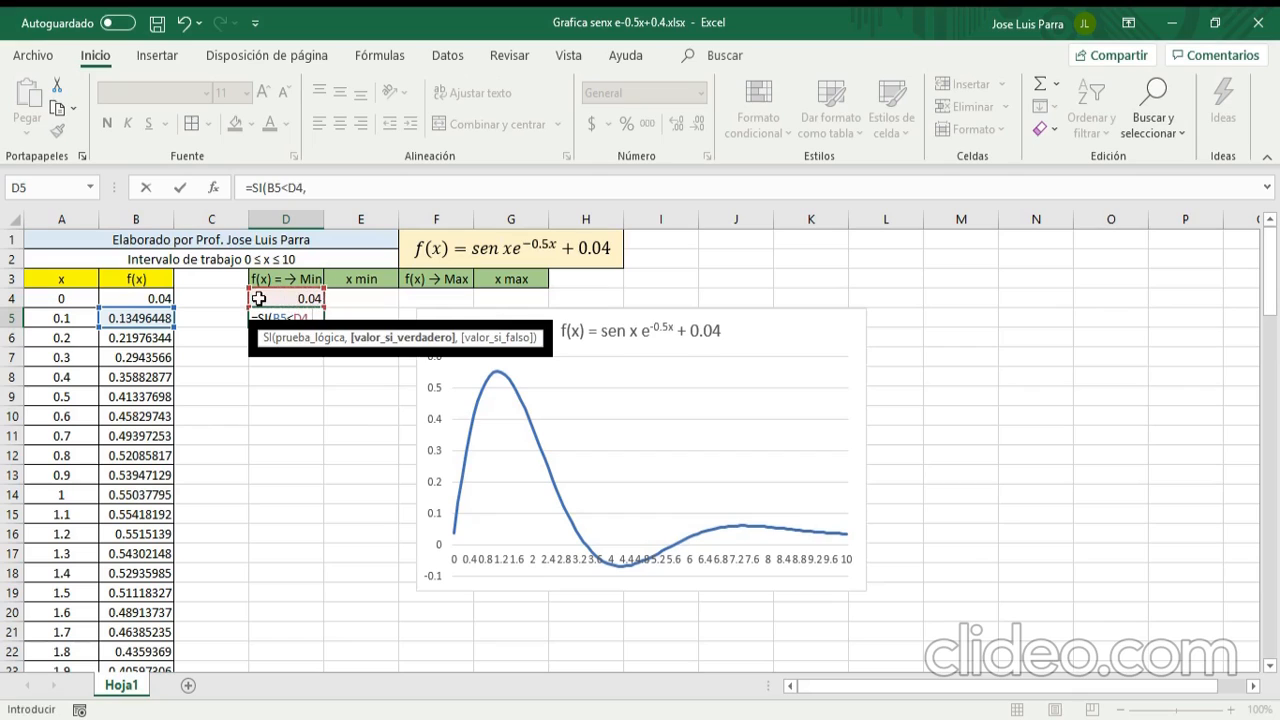
left_click(137, 318)
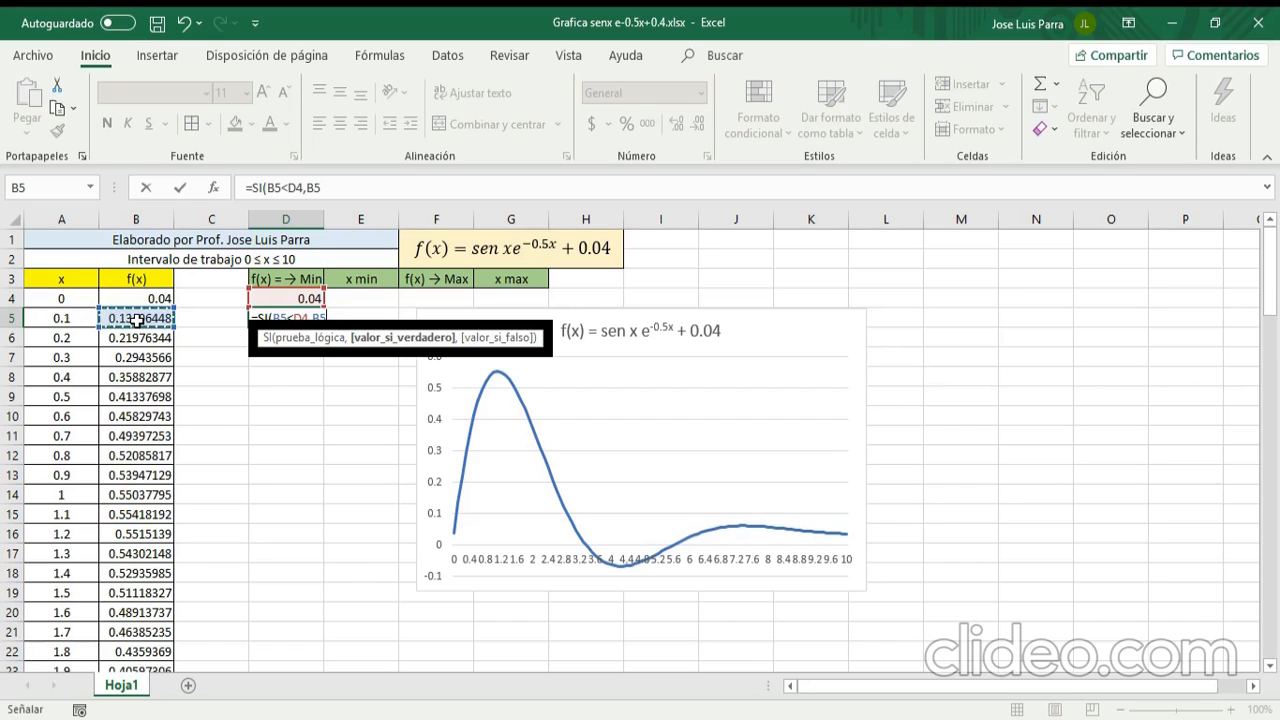
type(",")
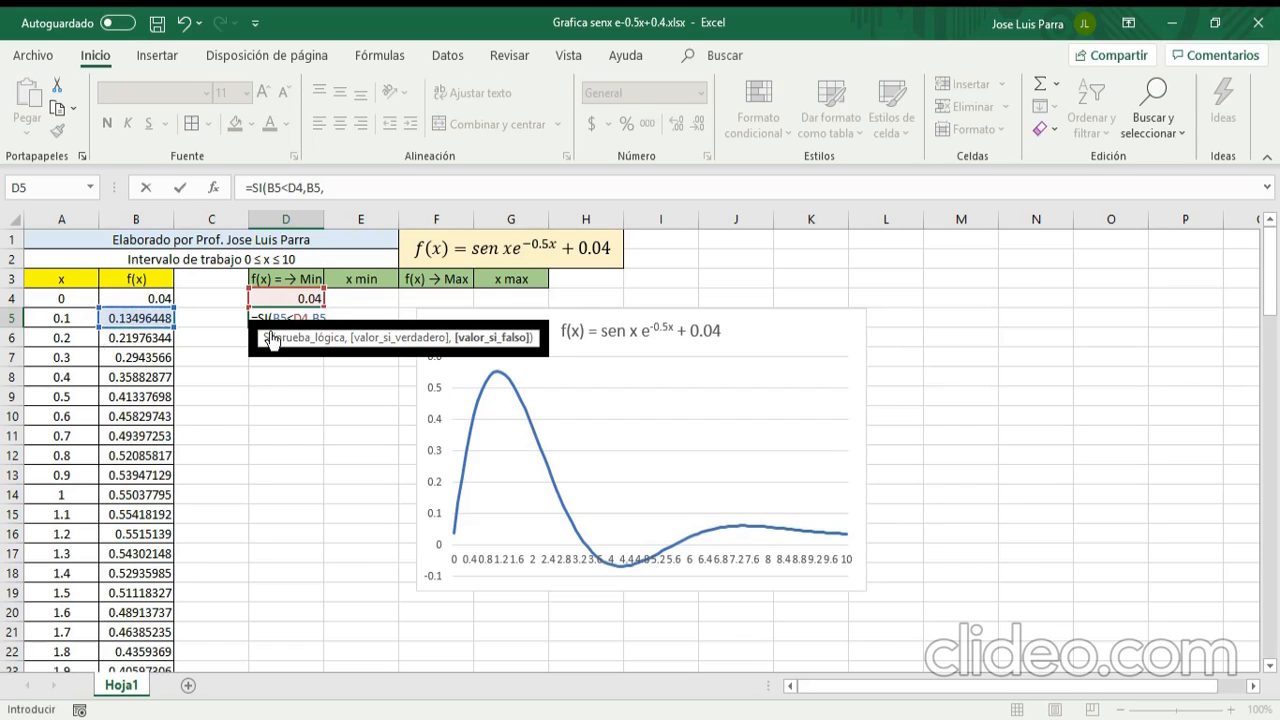
left_click(279, 297)
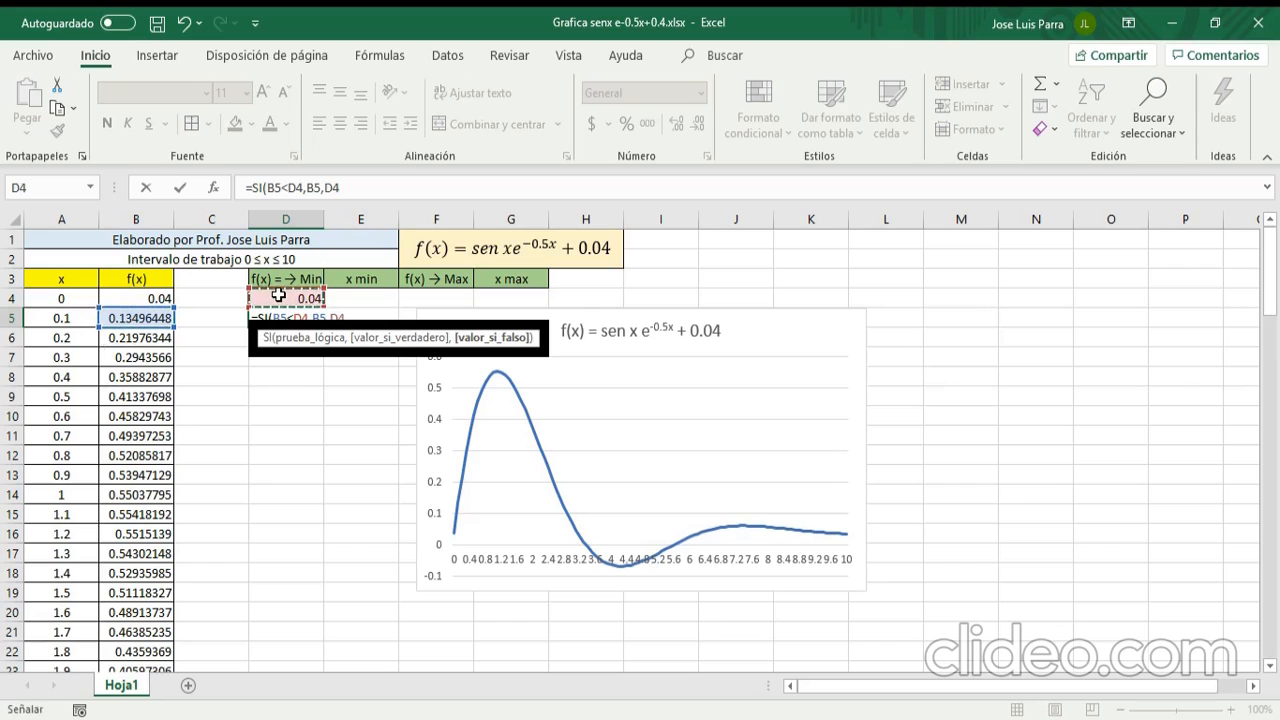
type(")")
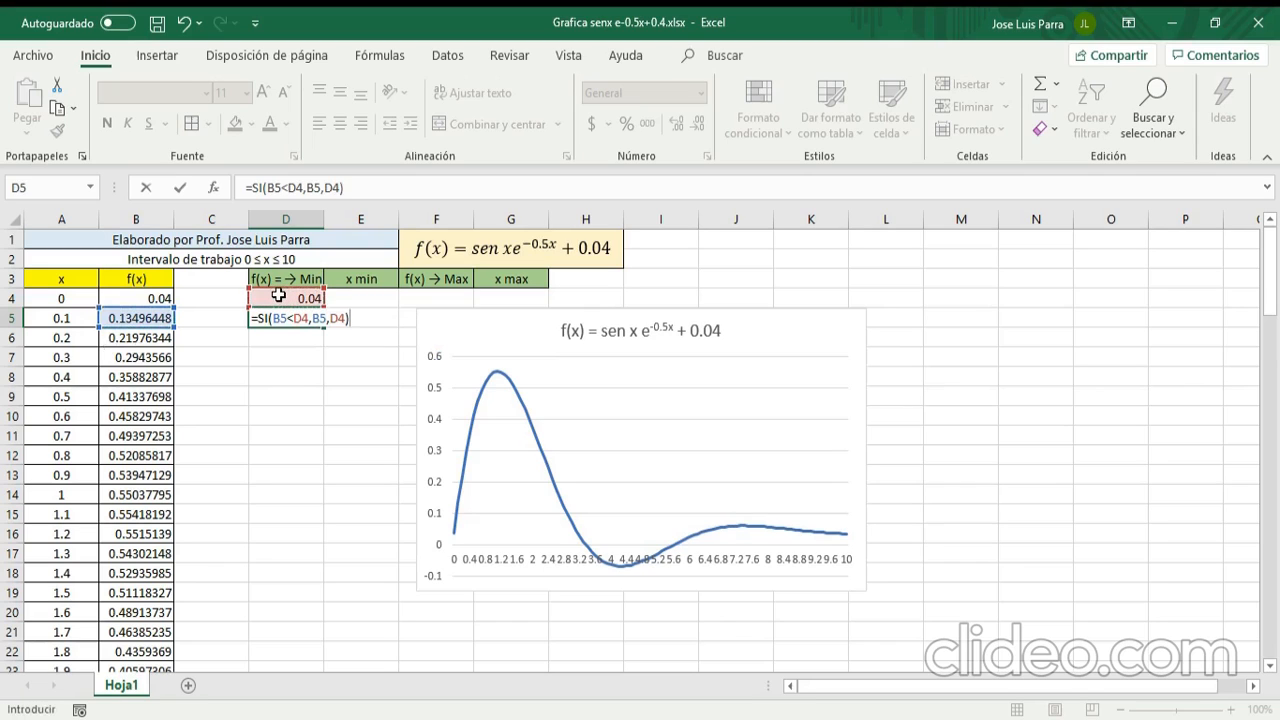
key("Return")
key("Up")
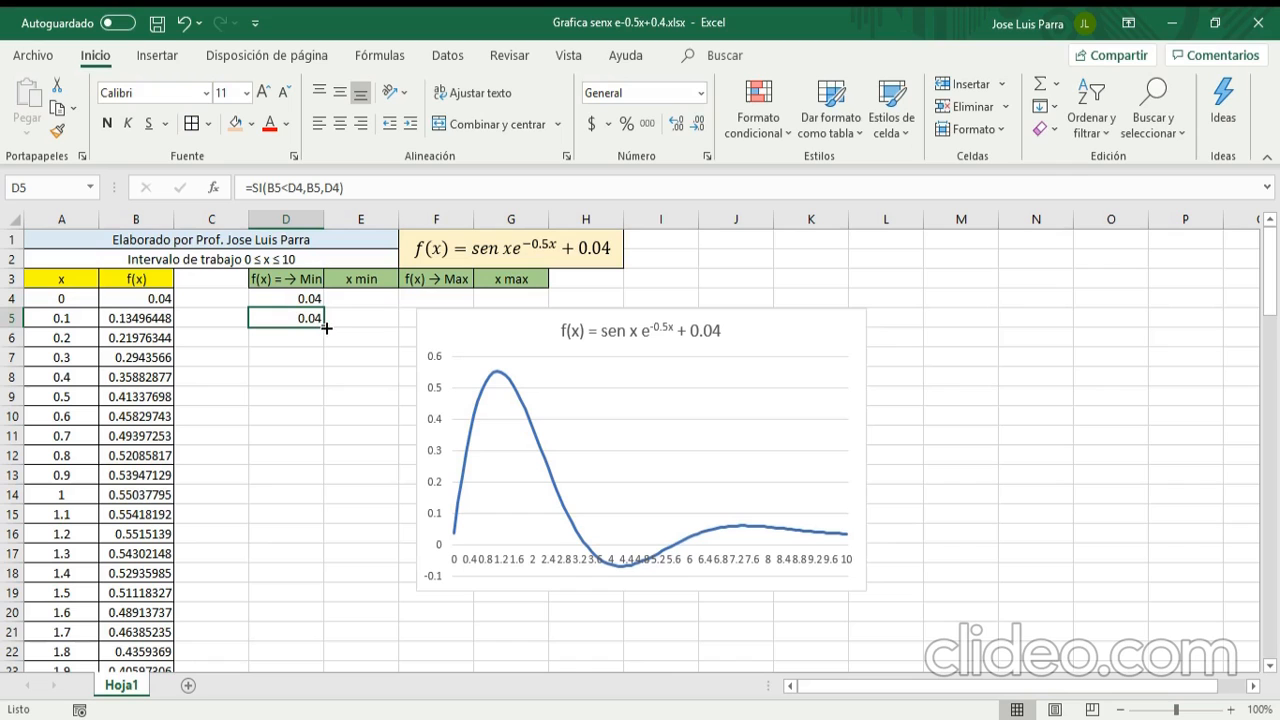
Step: Fill the running-minimum formula from D5 down to D104
left_click_drag(323, 327, 325, 525)
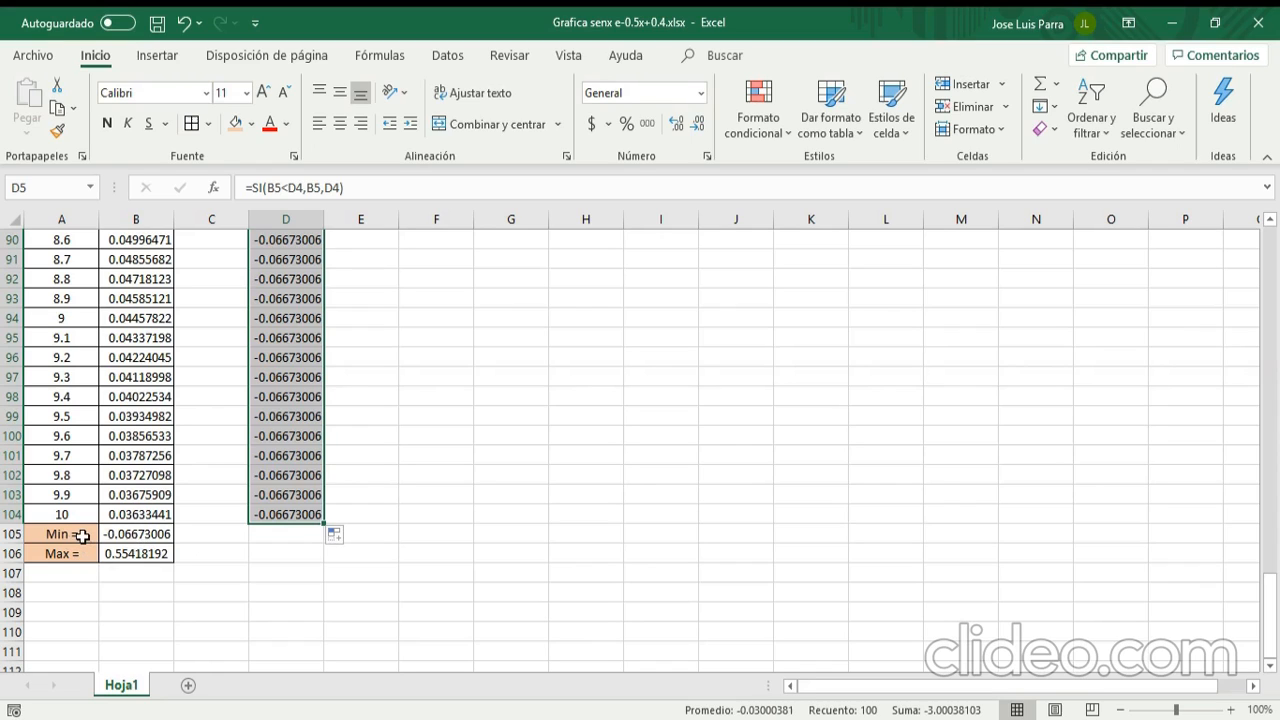
scroll(397, 546, "up", 20)
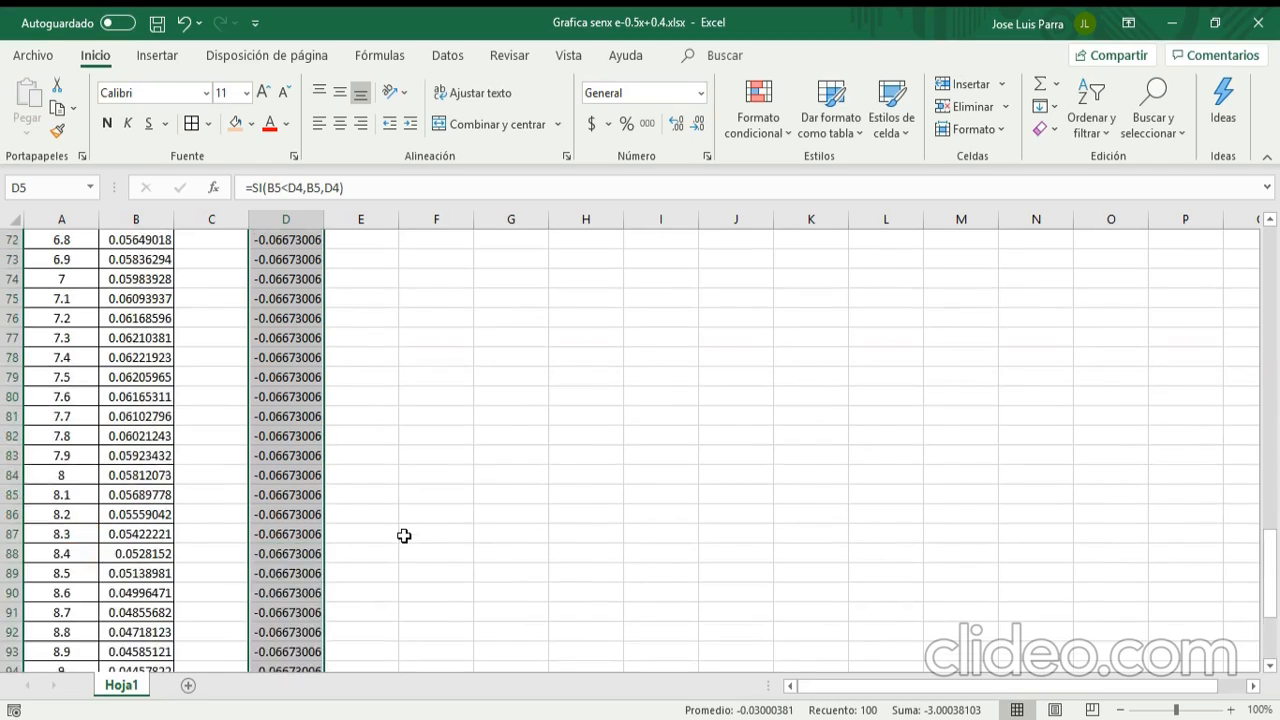
scroll(411, 521, "up", 5)
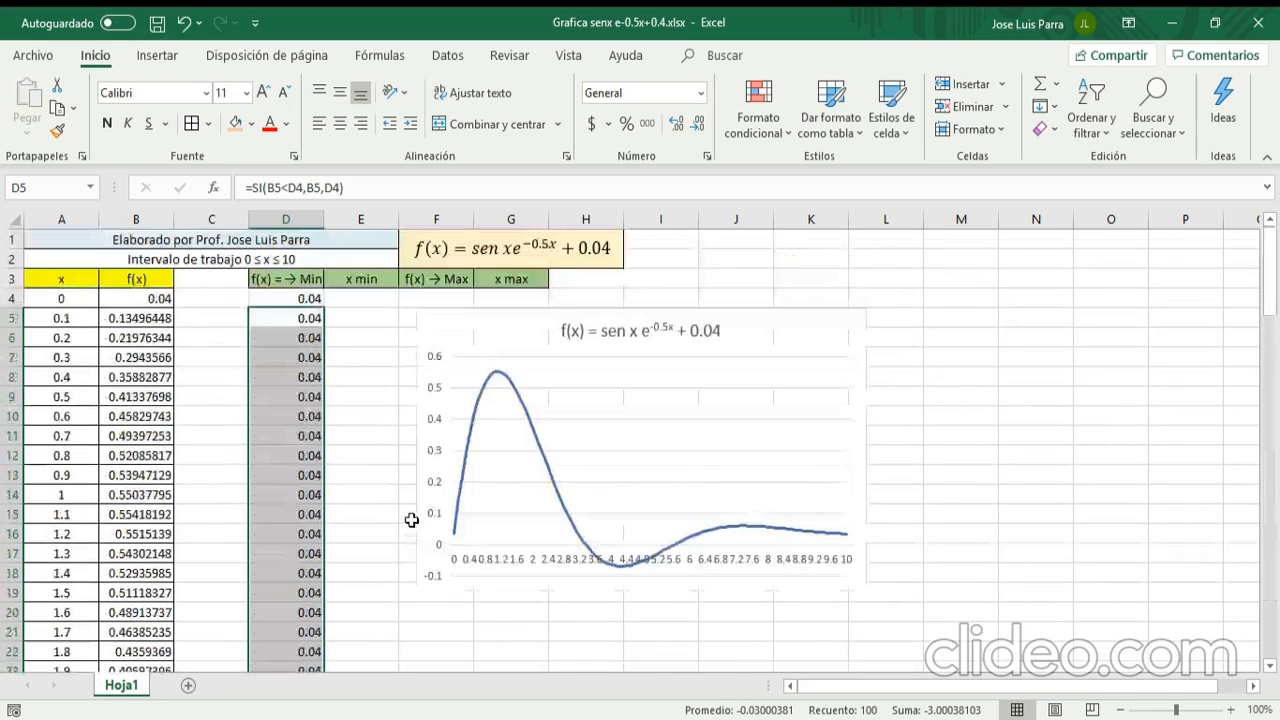
Step: Copy the minimum and maximum headings from D3:G3 to D105:G105, below the data table
left_click(286, 279)
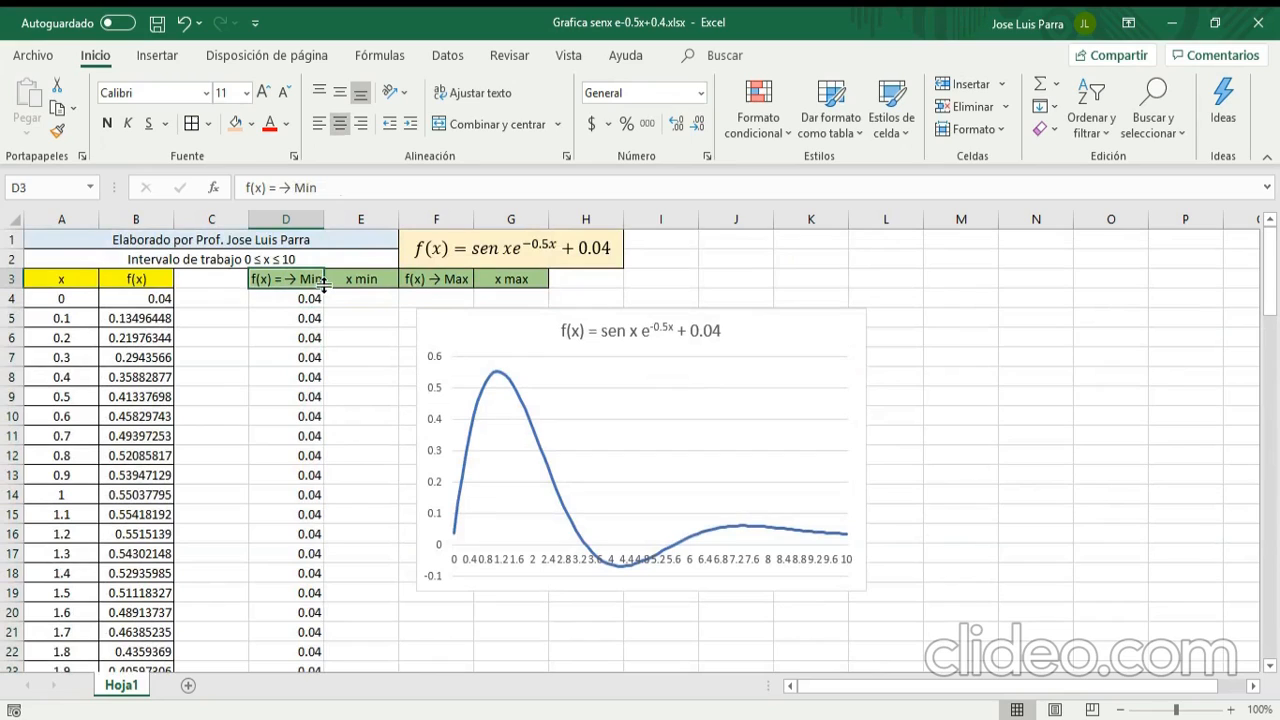
key("shift+Right")
key("shift+Right")
key("shift+Right")
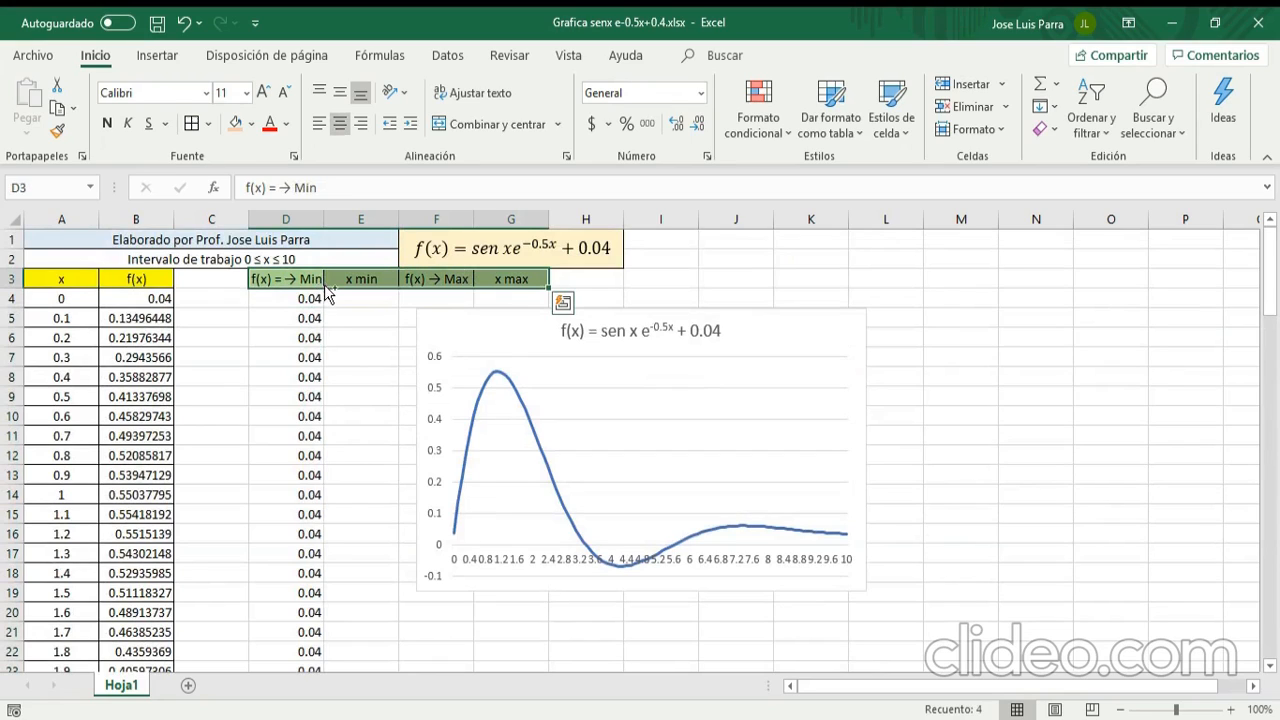
key("ctrl+c")
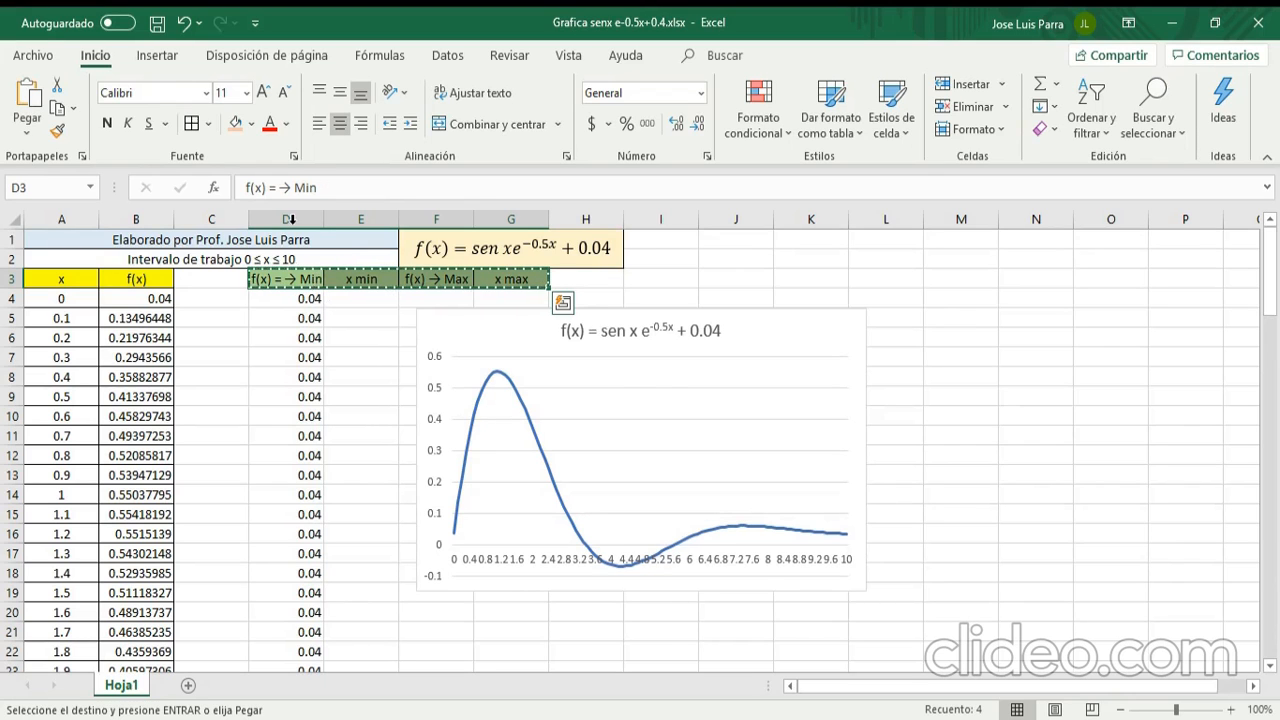
scroll(271, 363, "down", 12)
scroll(271, 366, "down", 19)
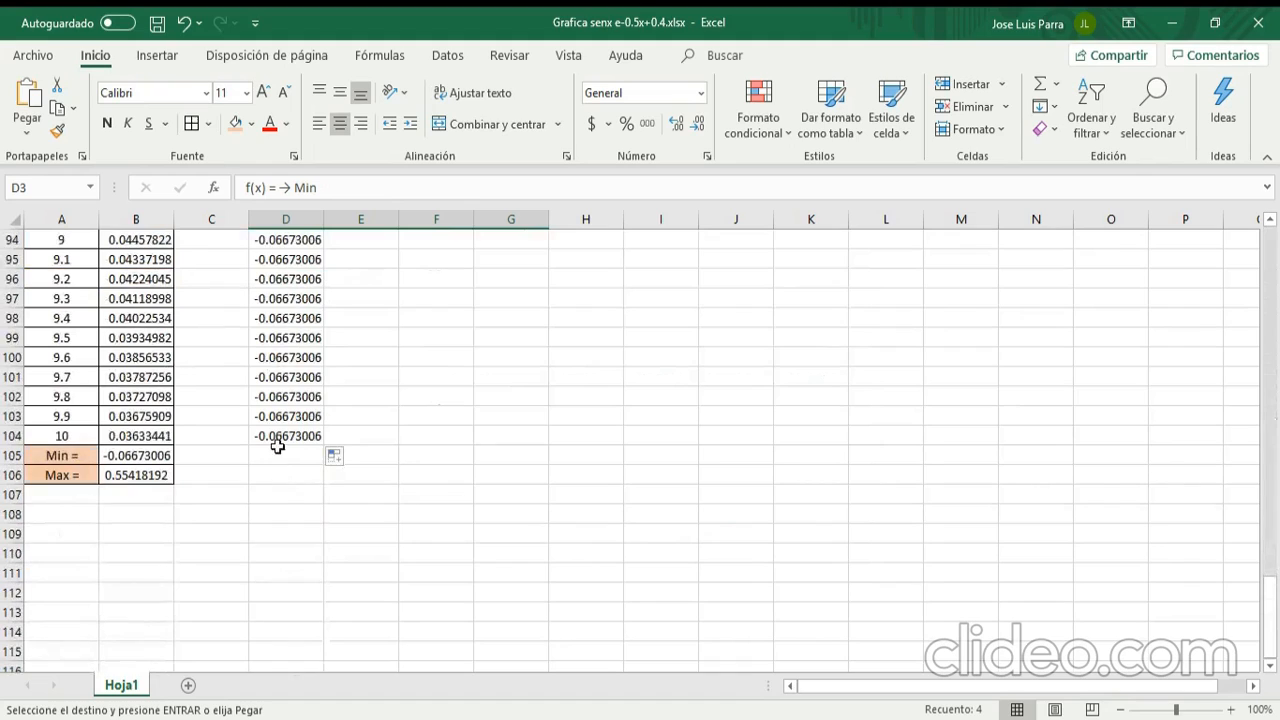
left_click(287, 458)
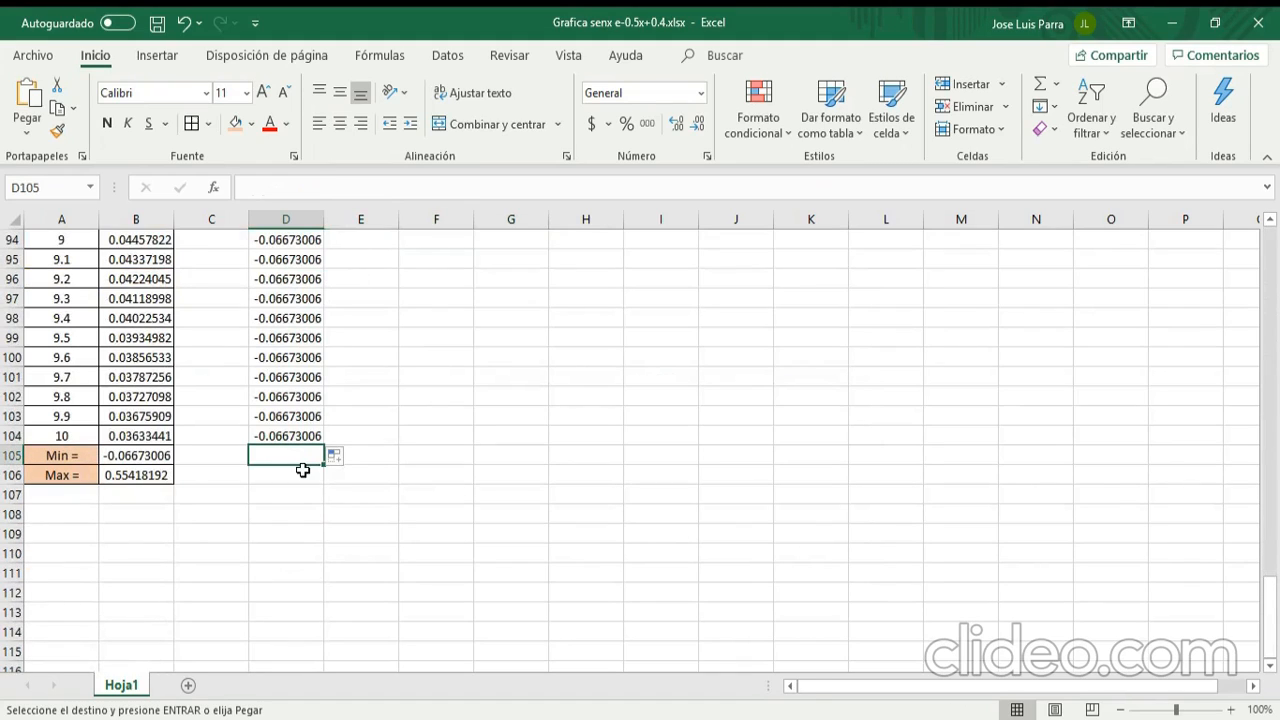
key("ctrl+v")
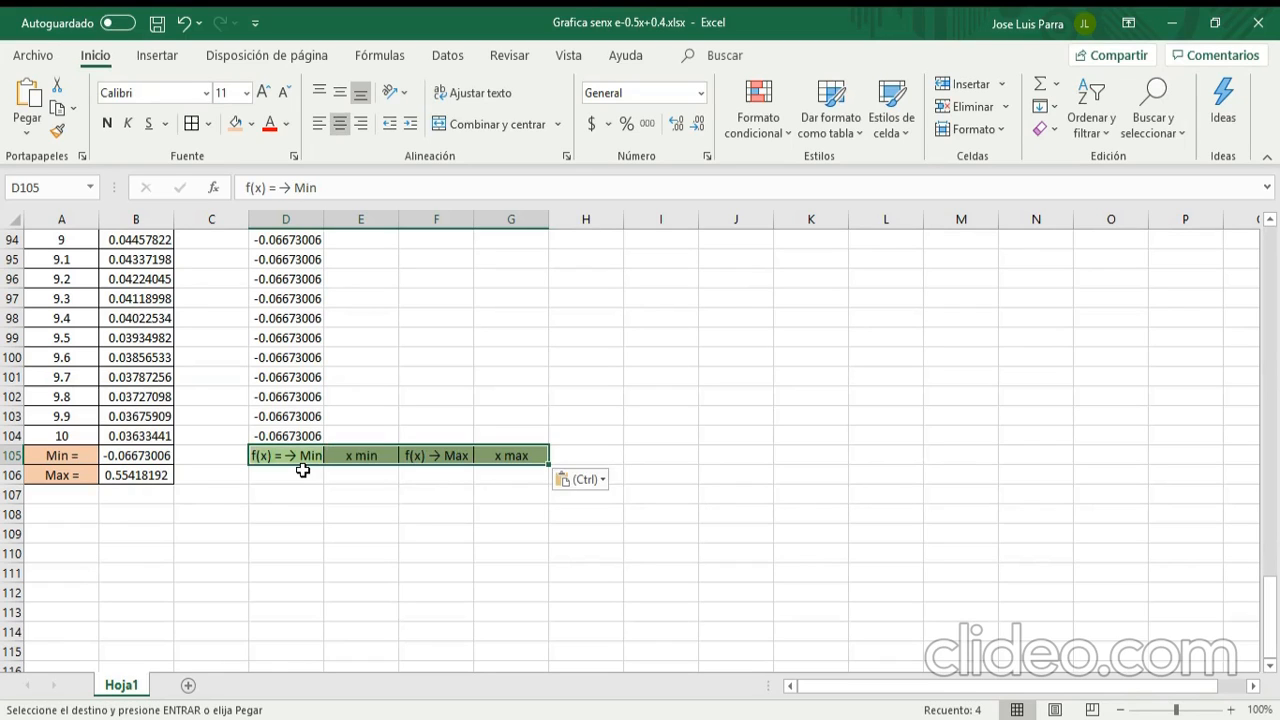
Step: Start the x min column in cell E4 with the formula =A4
key("Up")
key("Up")
key("Up")
key("Up")
key("Up")
key("Up")
key("Up")
key("Up")
key("Up")
key("Up")
key("Up")
key("Up")
key("Up")
key("ctrl+Up")
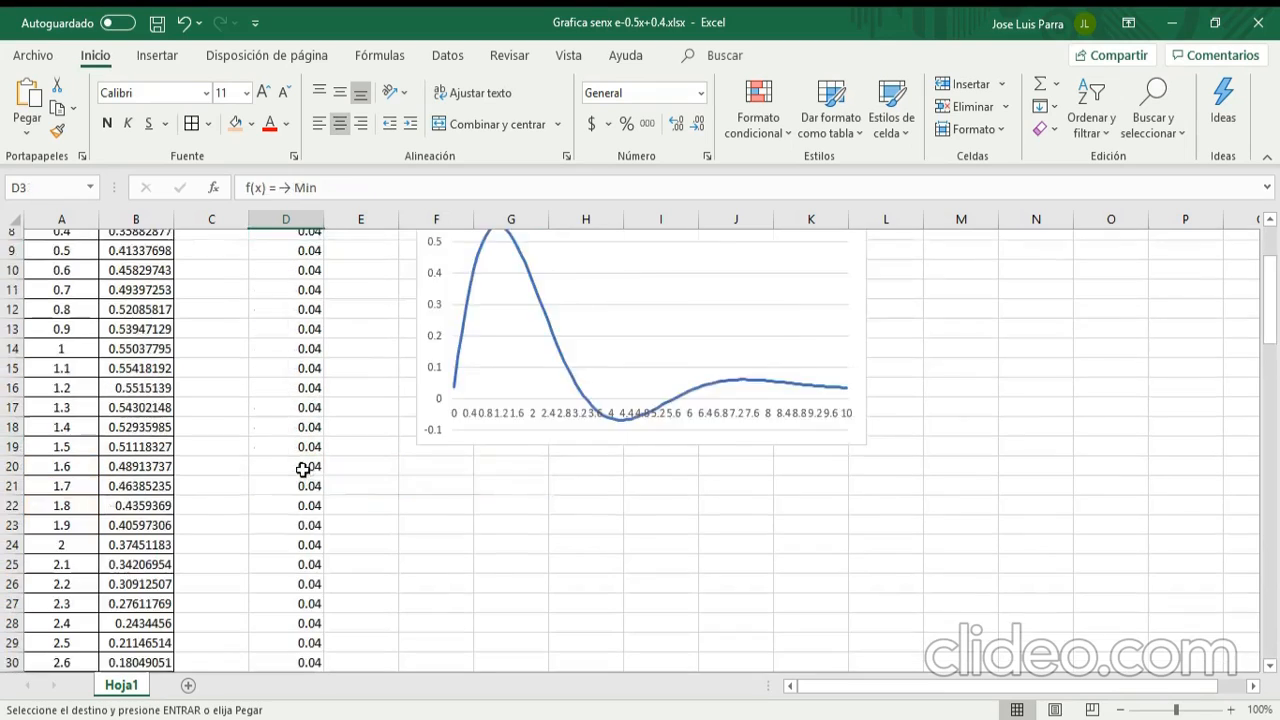
key("Down")
key("Right")
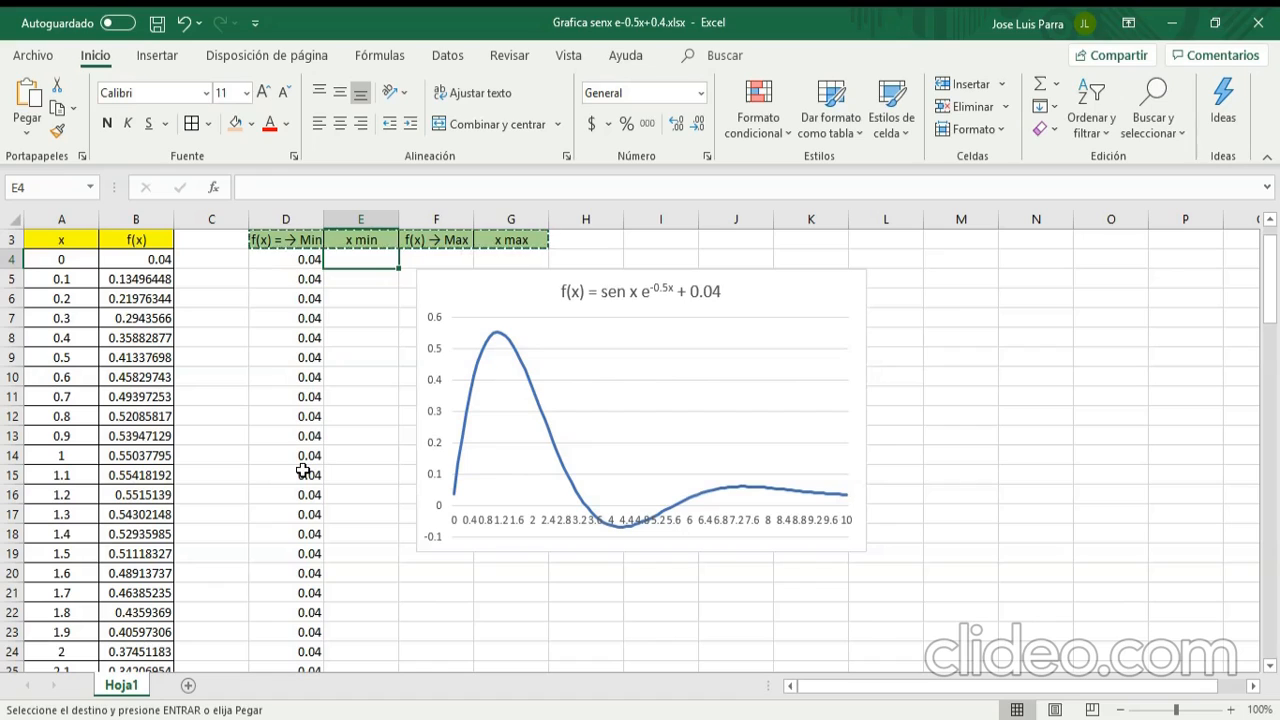
type("=")
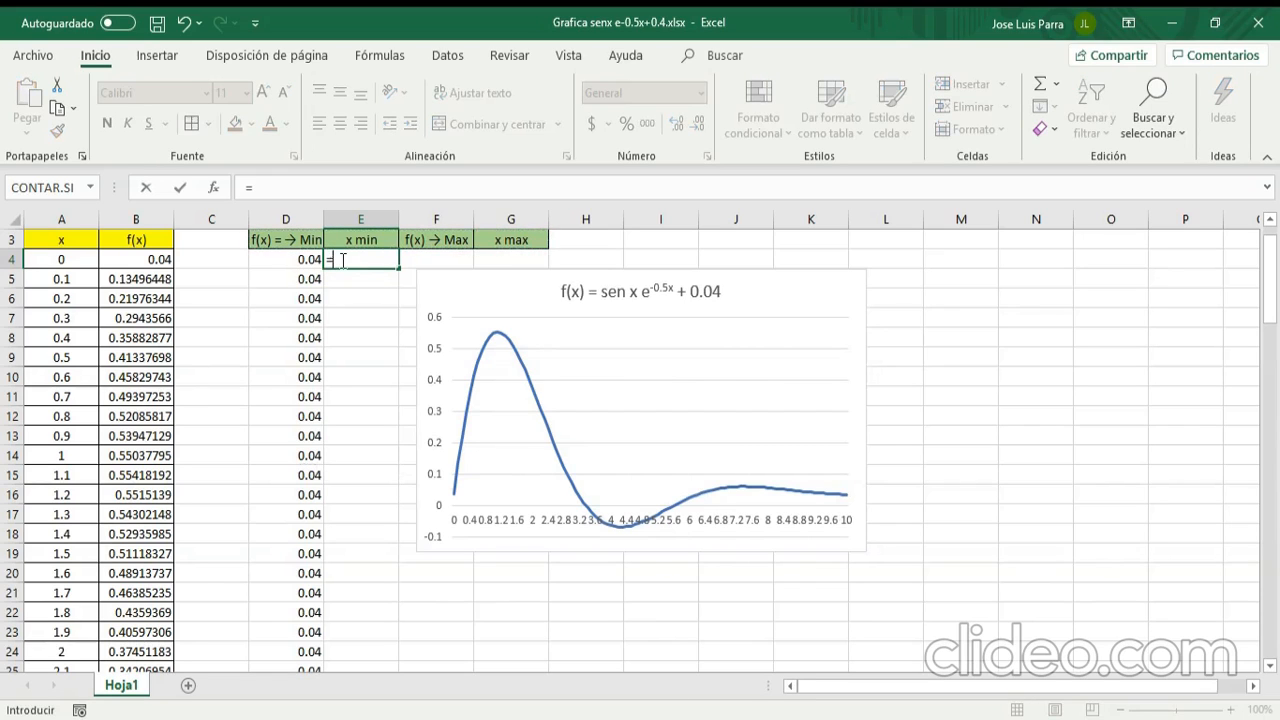
left_click(80, 258)
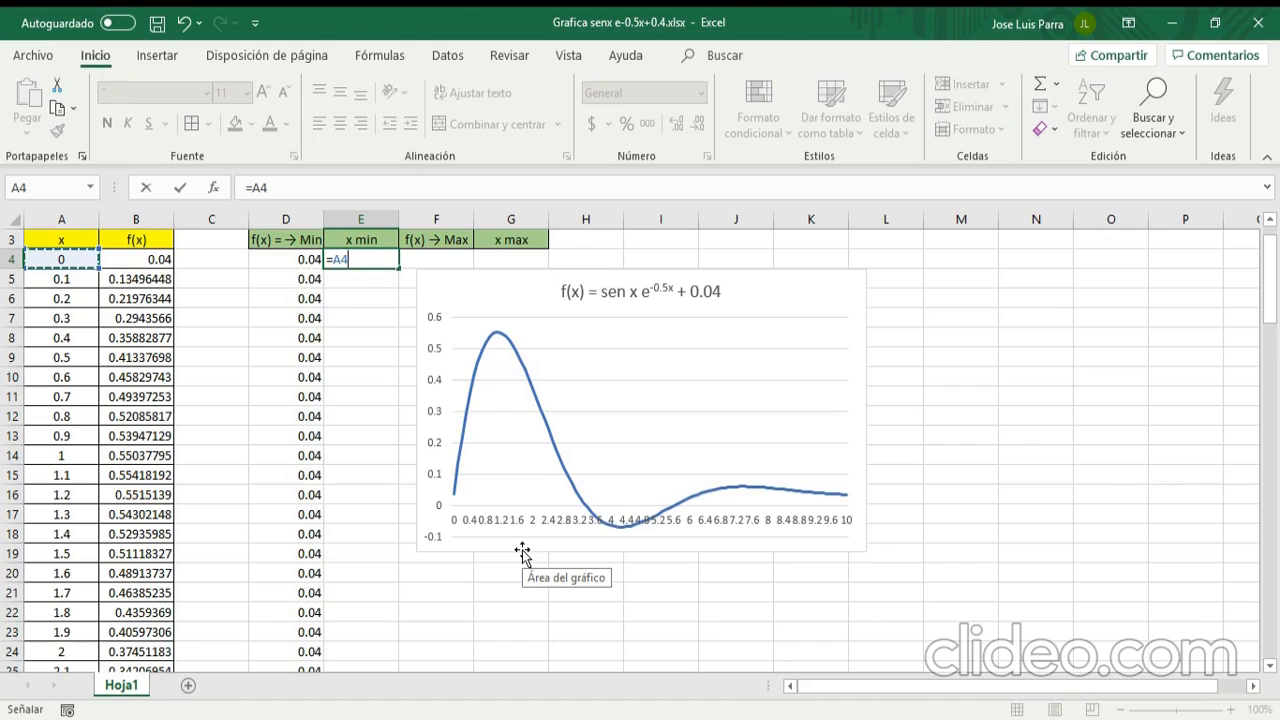
key("Return")
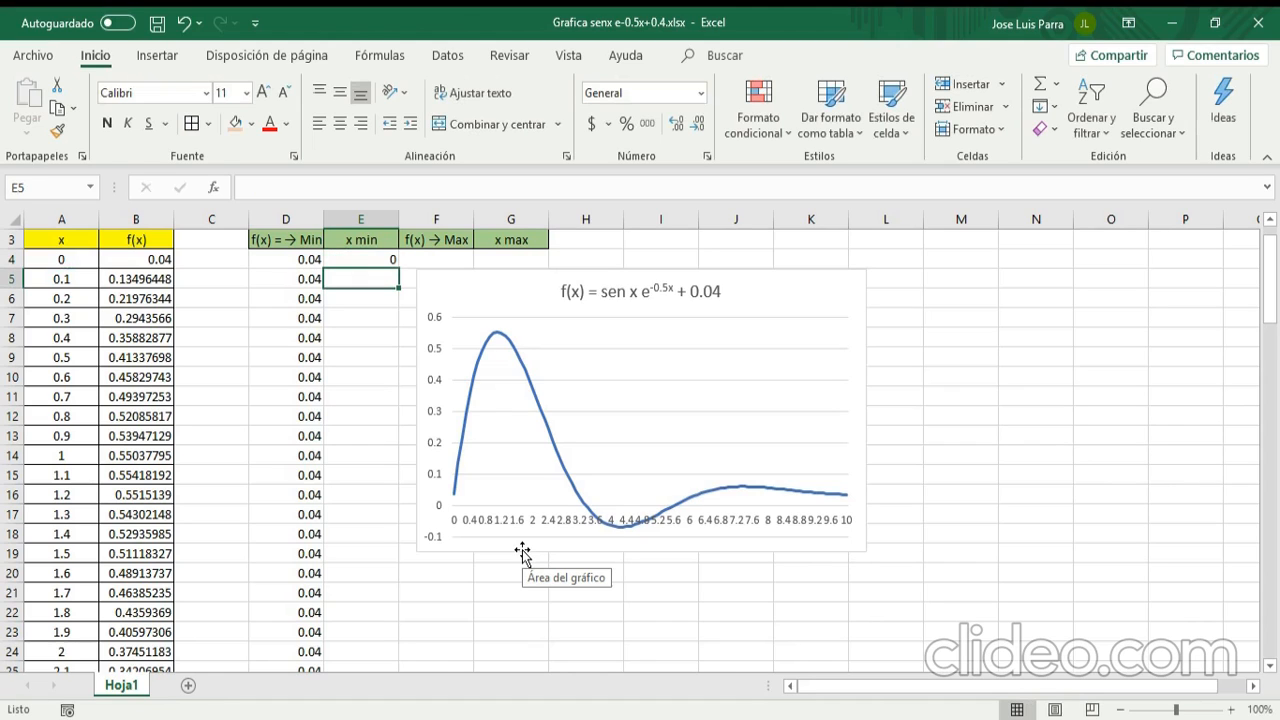
Step: Enter the x min formula =SI(B5<D4,A5,E4) in cell E5
type("=")
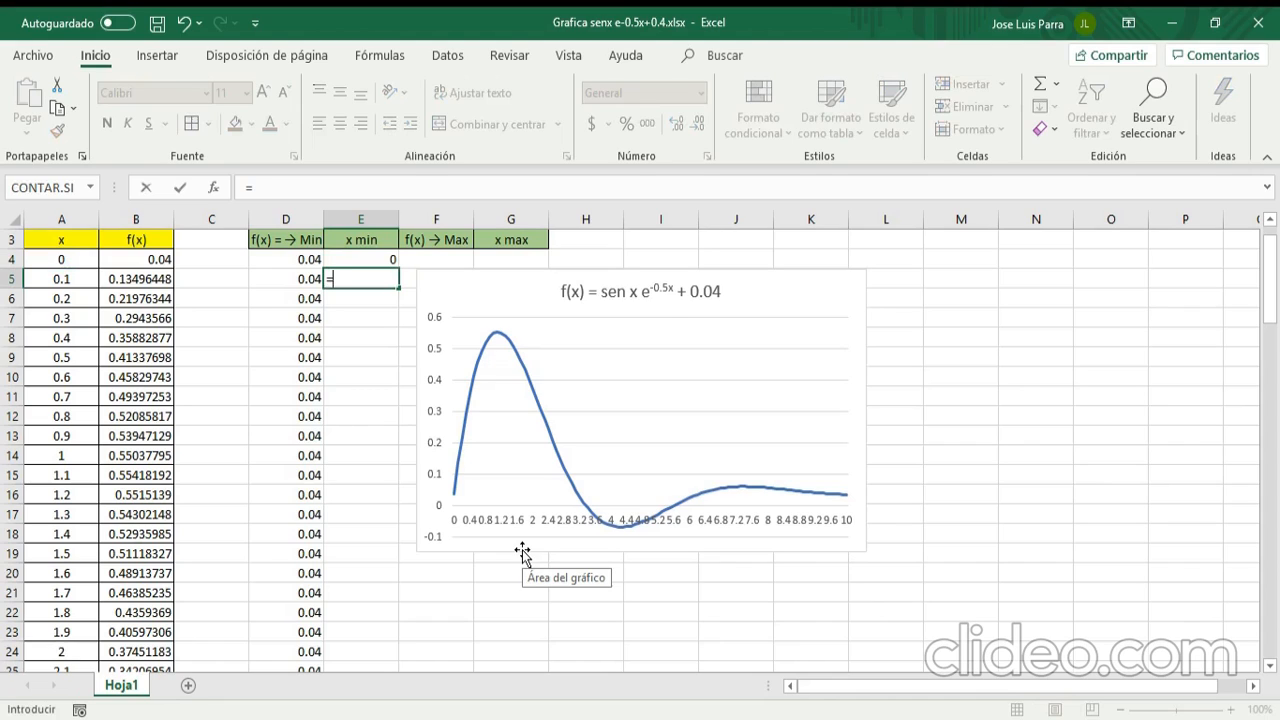
type("SI")
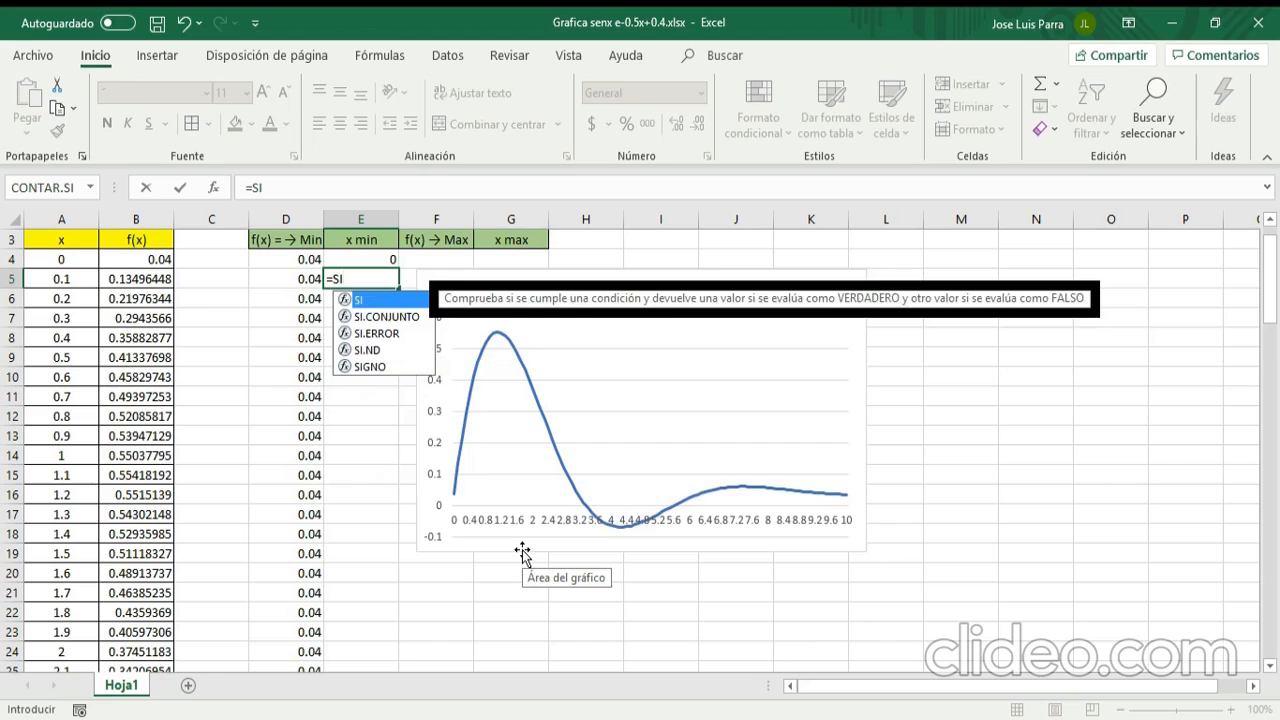
type("(")
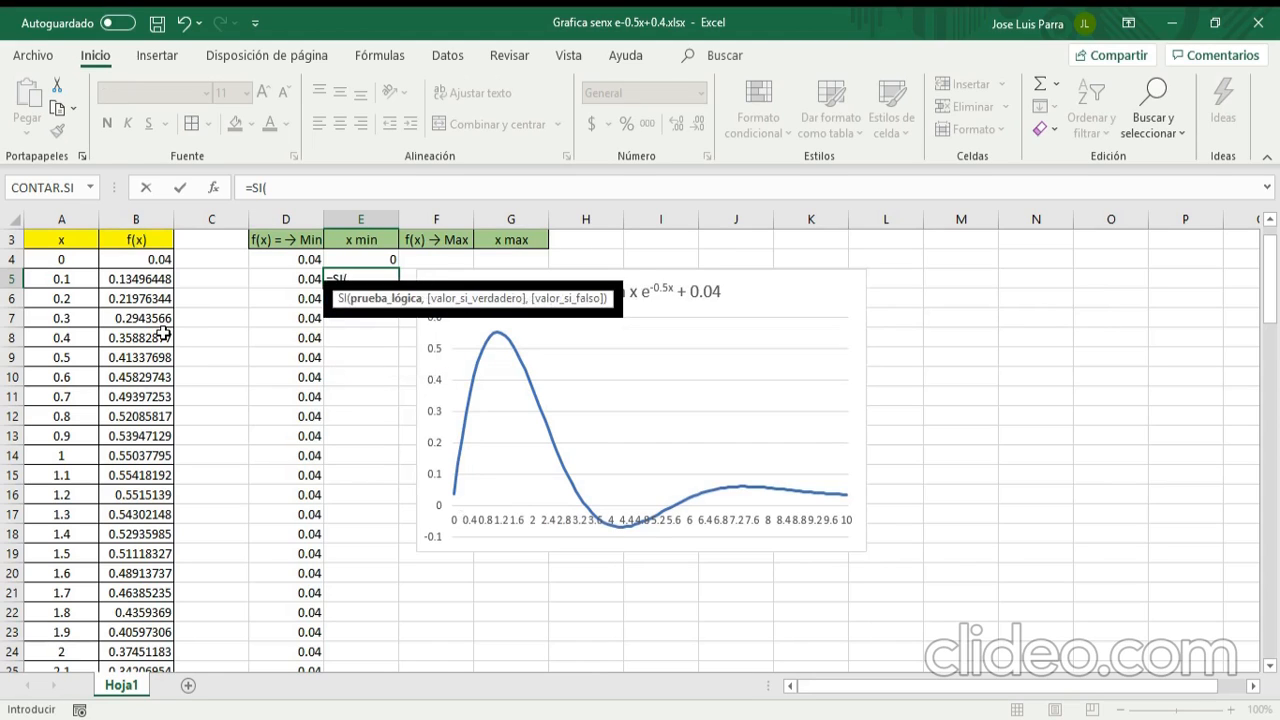
left_click(148, 284)
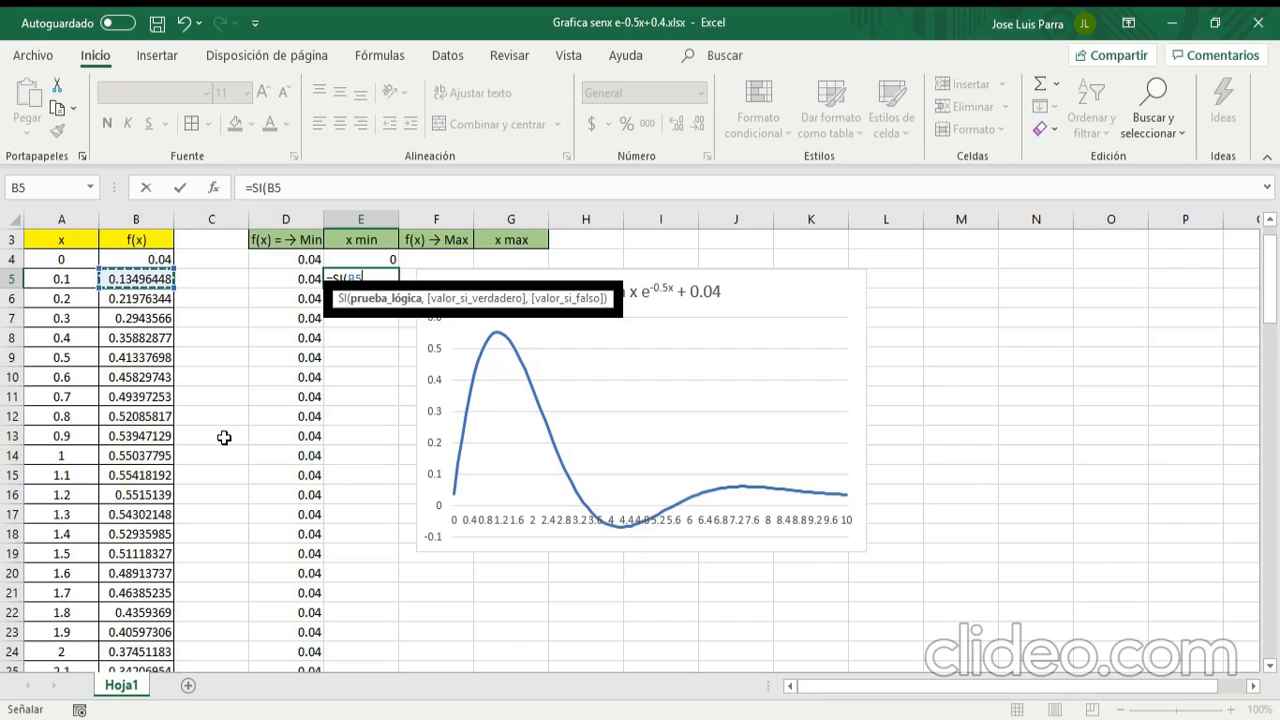
type("<")
left_click(295, 260)
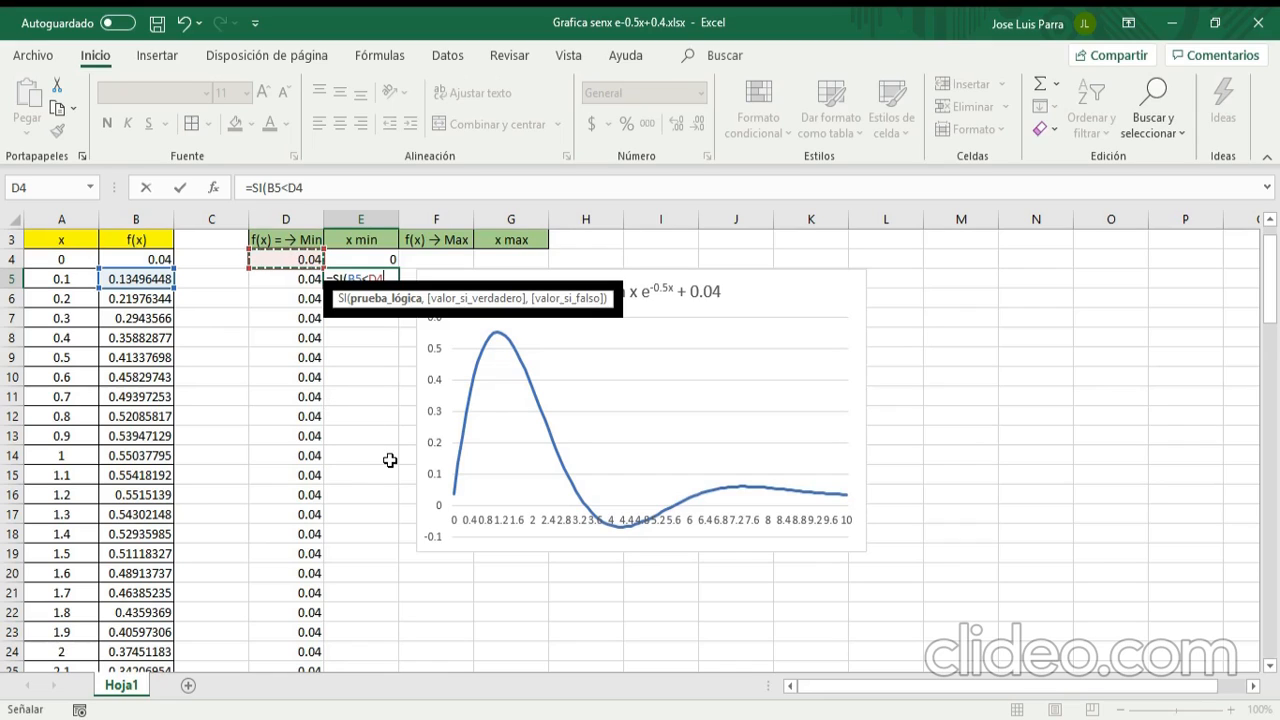
type(",")
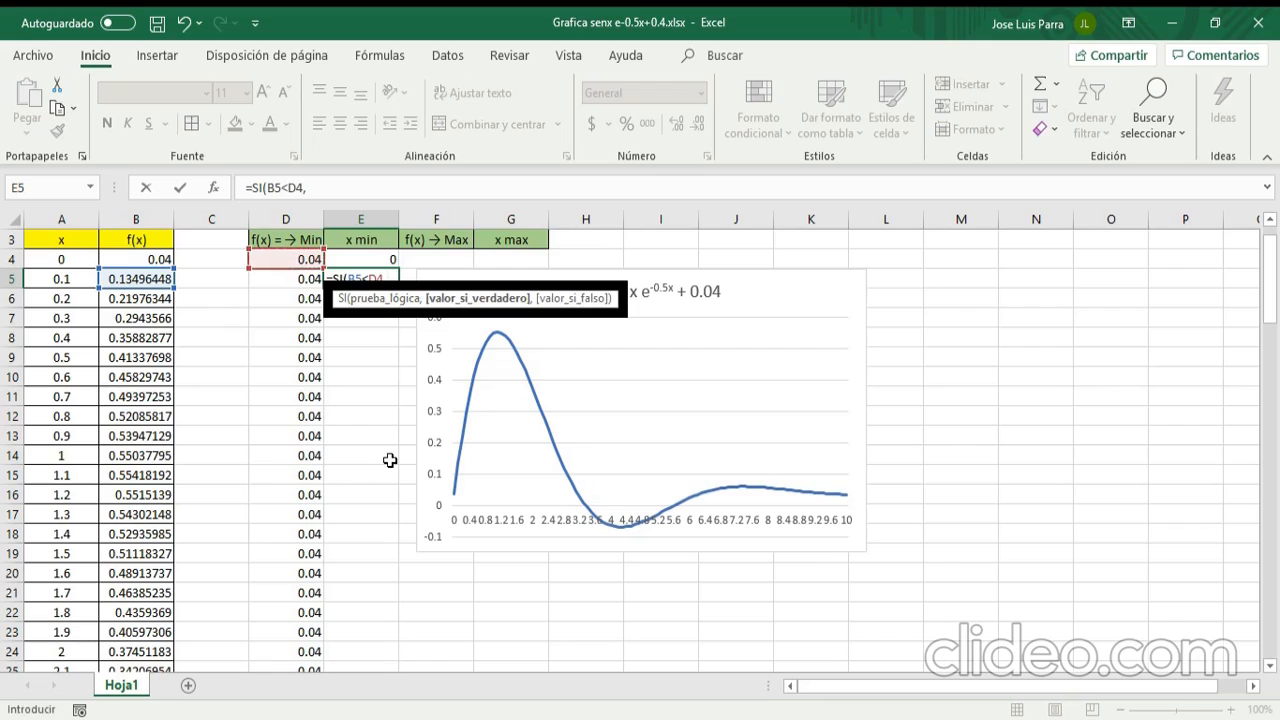
left_click(57, 281)
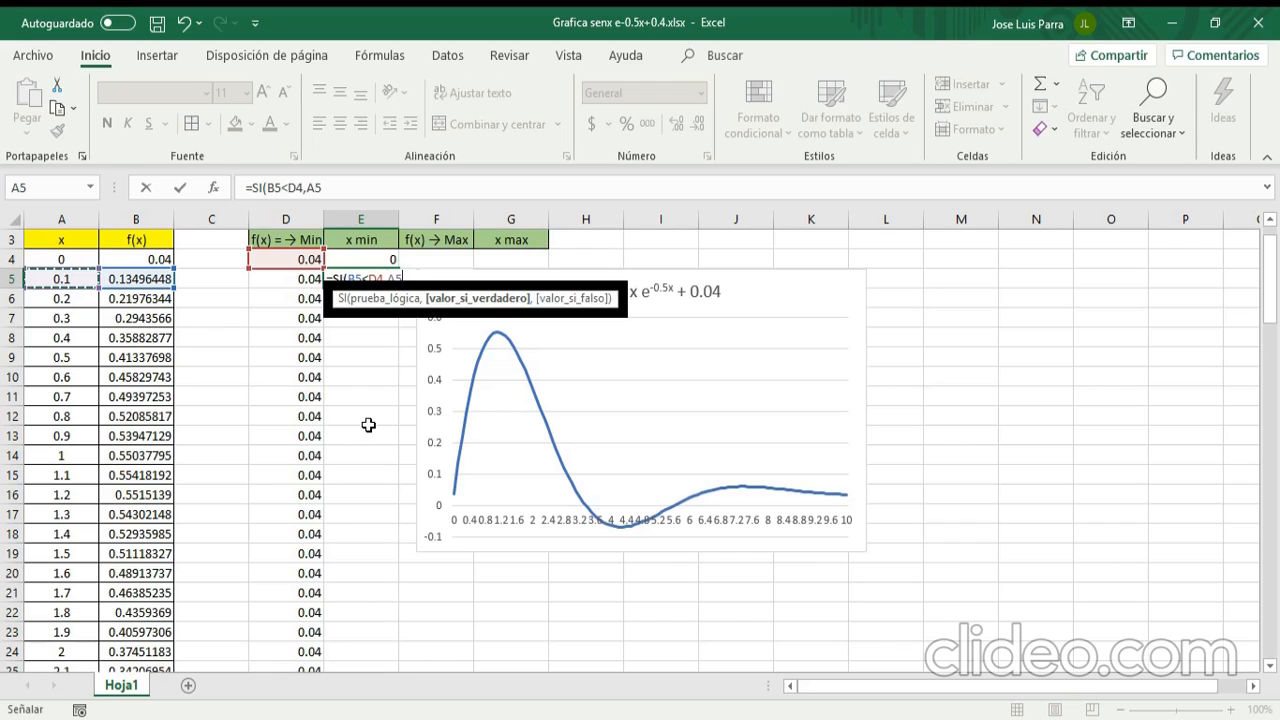
type(",")
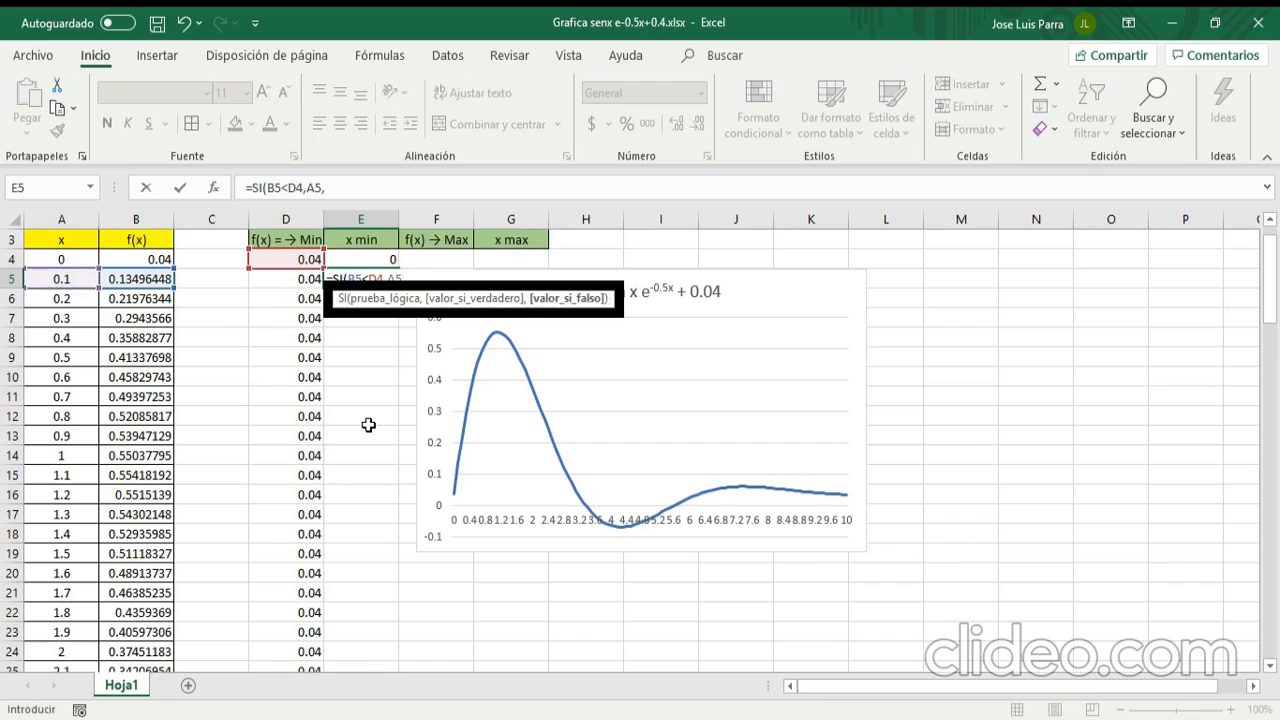
left_click(354, 256)
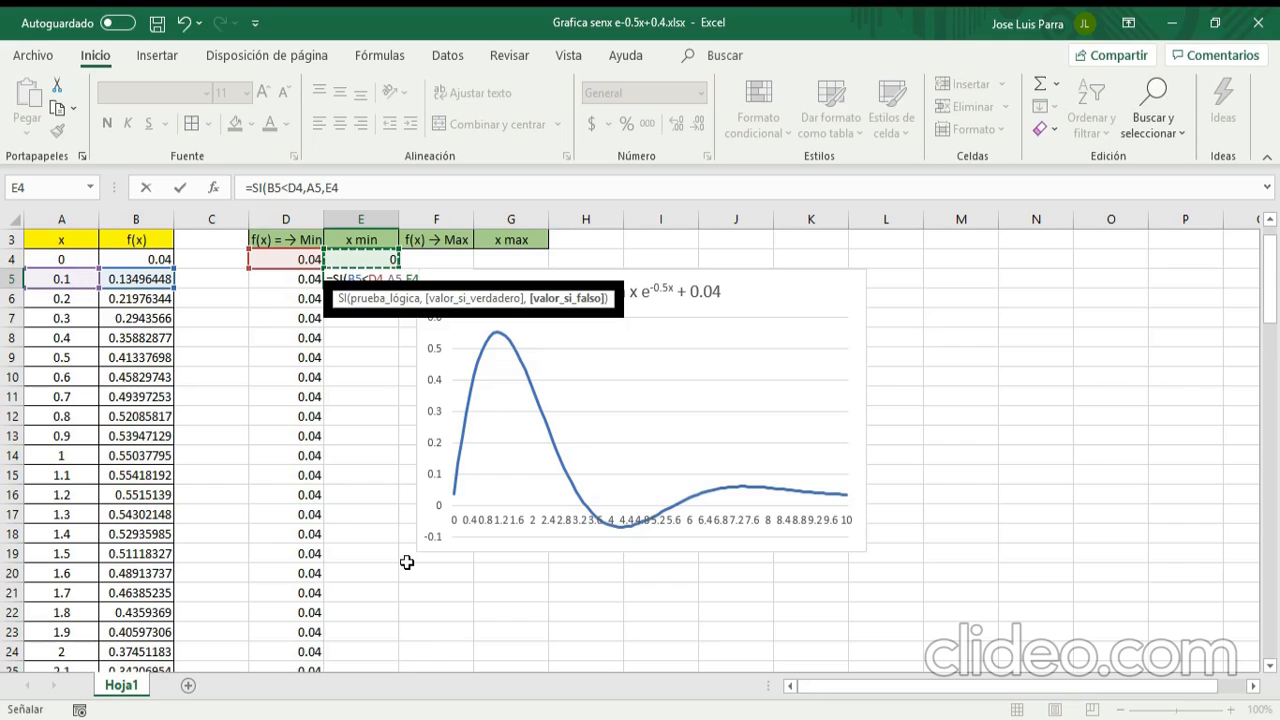
type(")")
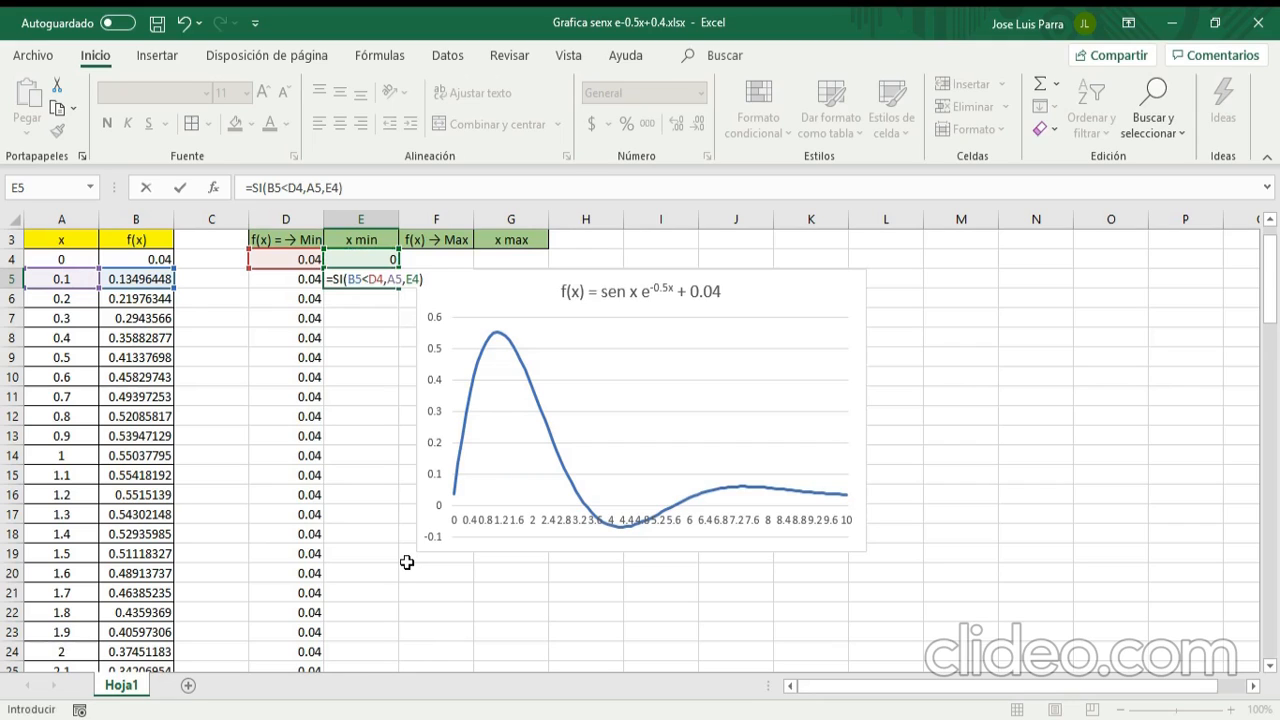
key("Return")
key("Up")
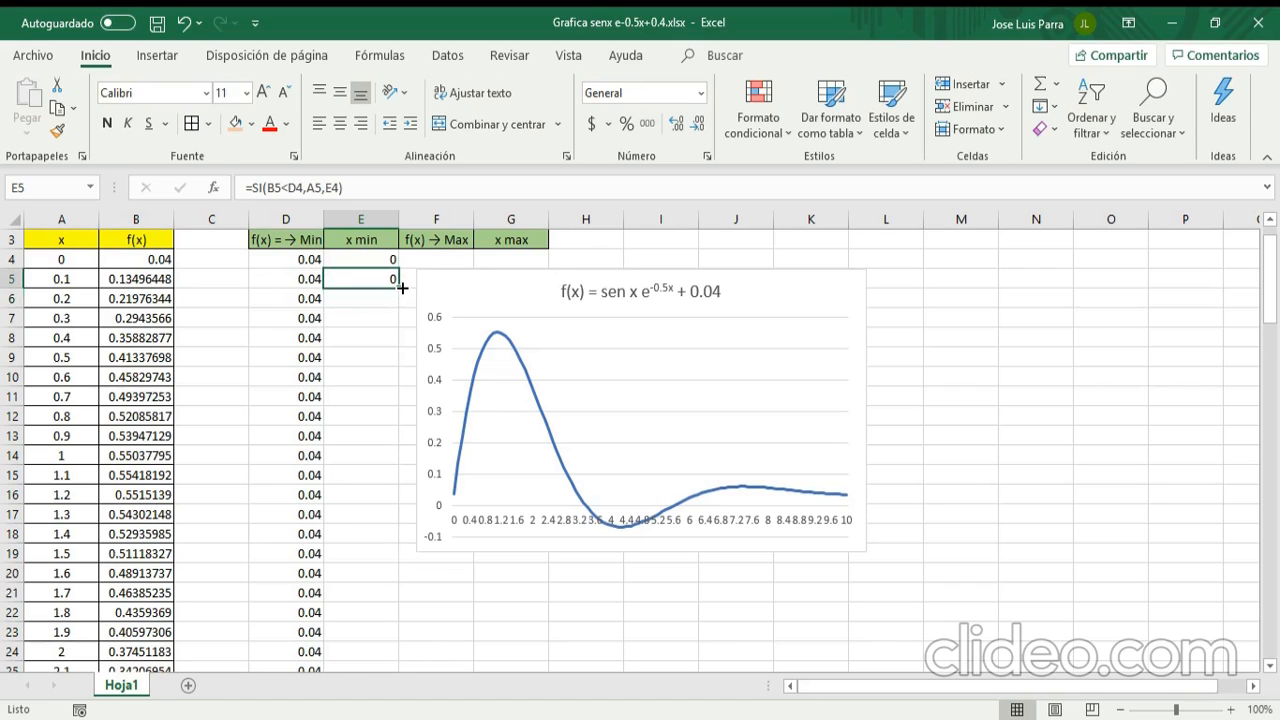
Step: Fill the x min formula from E5 down to E104 and center the filled cells with borders
mouse_move(398, 287)
left_mouse_down()
mouse_move(398, 680)
mouse_move(374, 609)
mouse_move(385, 585)
left_mouse_up()
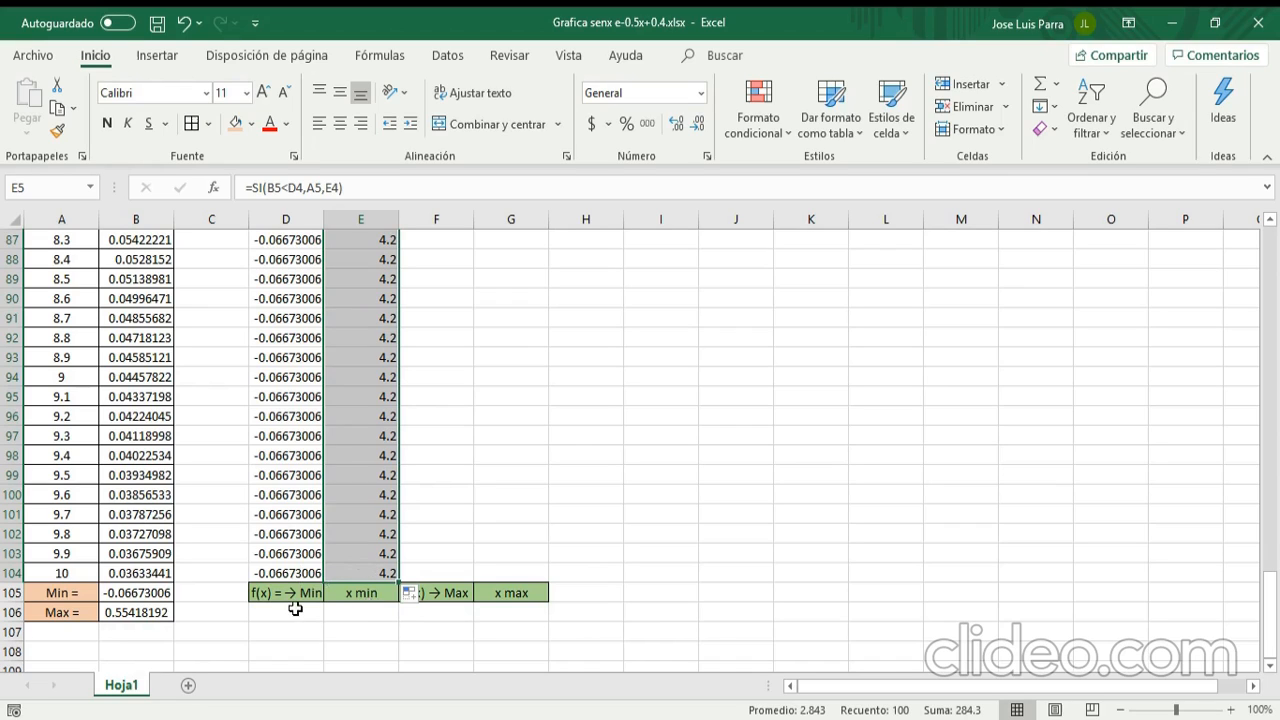
left_click(343, 125)
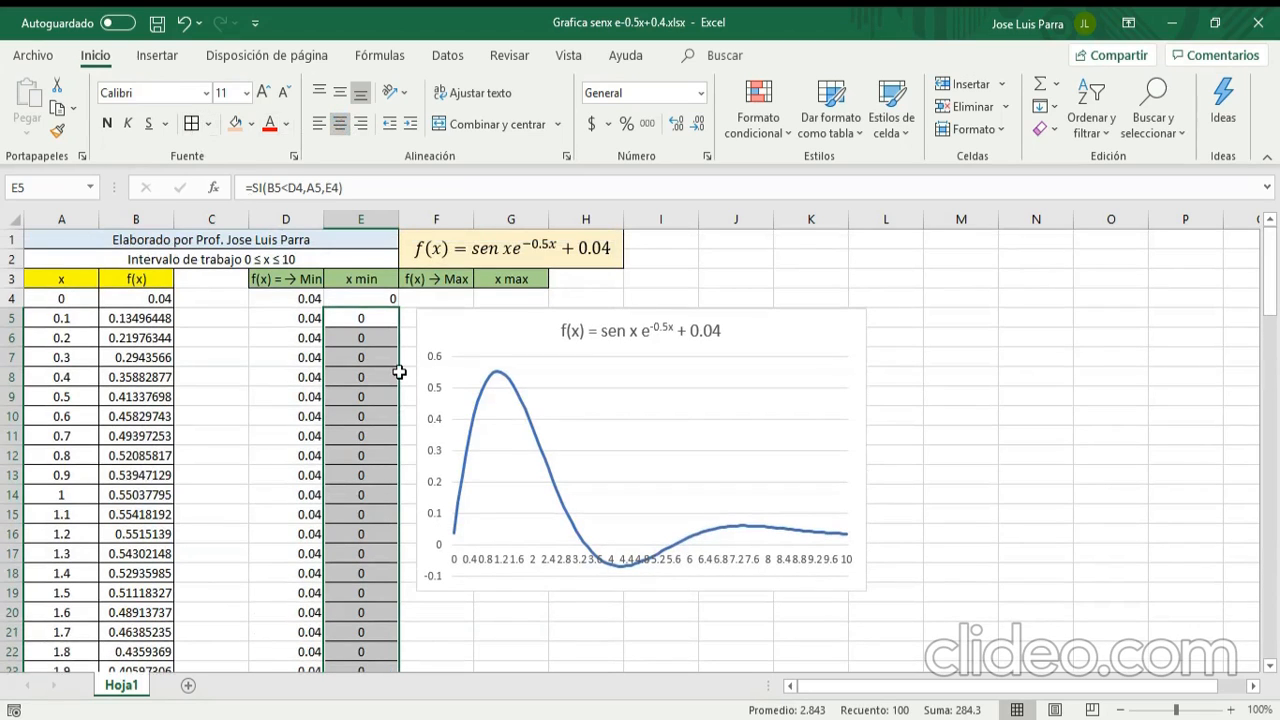
Step: Center the running-minimum values in column D from D4 down and give the cells borders
left_click(302, 299)
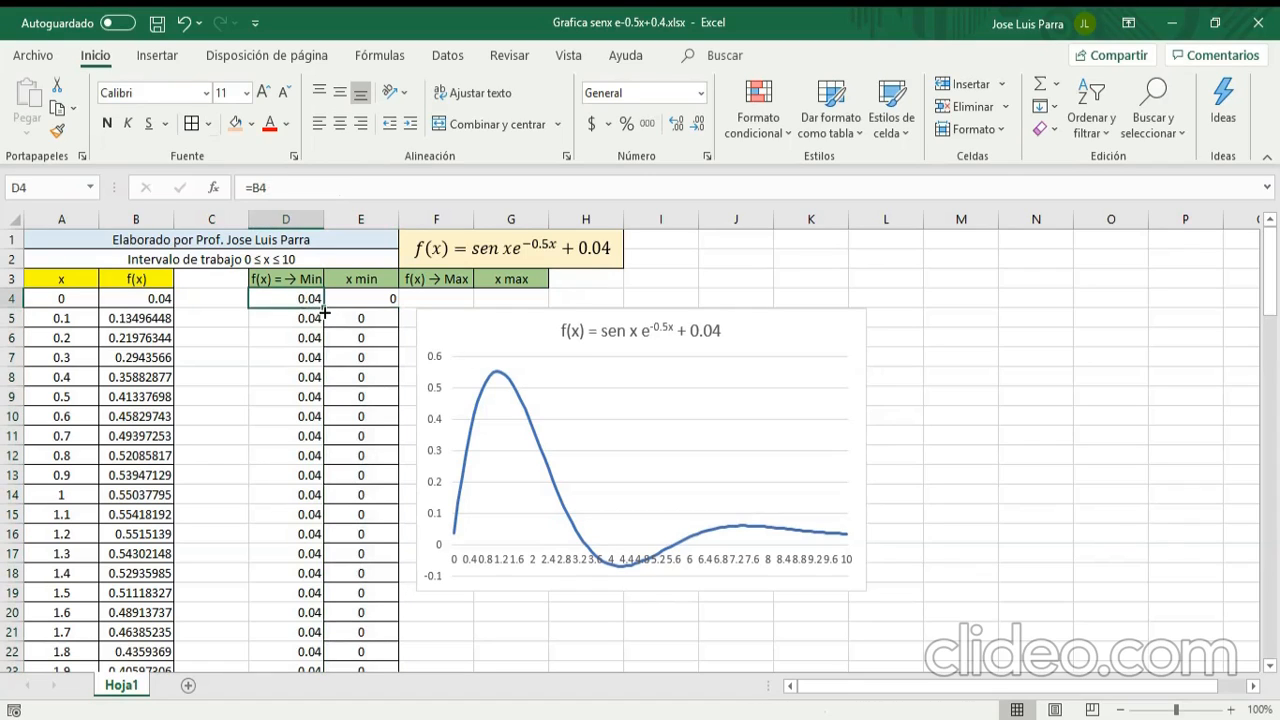
left_click_drag(325, 313, 370, 300)
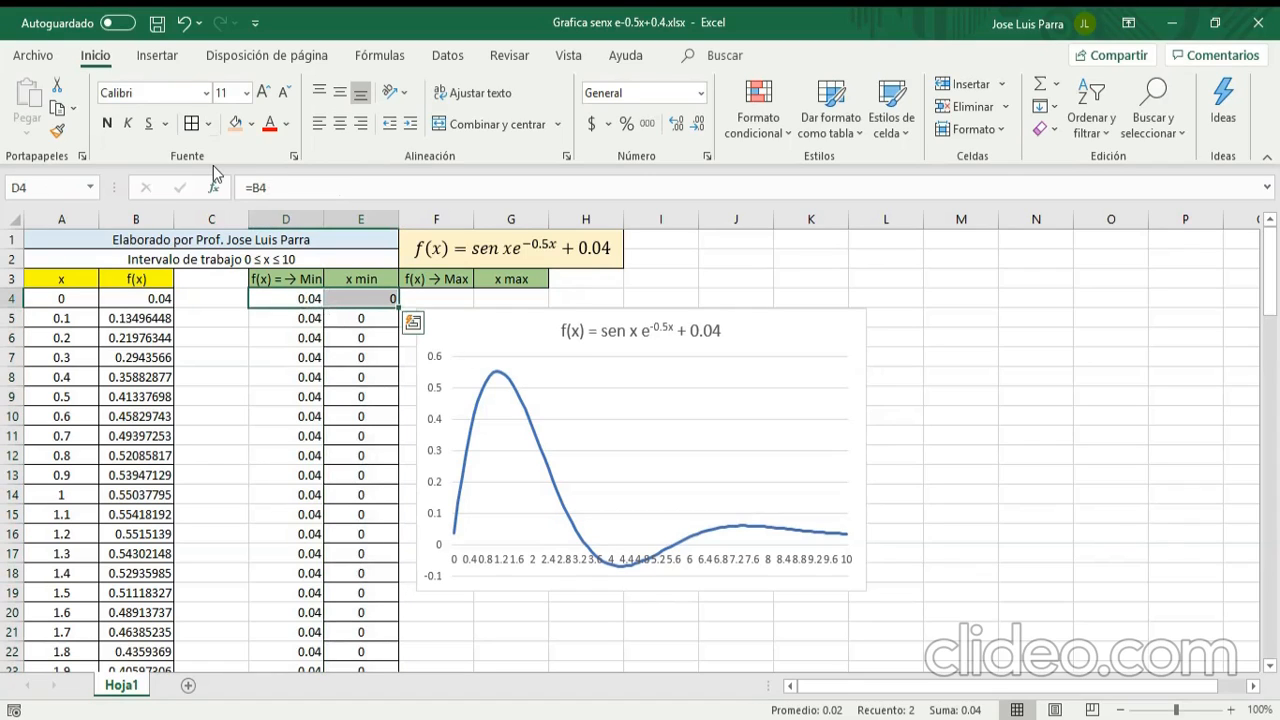
left_click(298, 301)
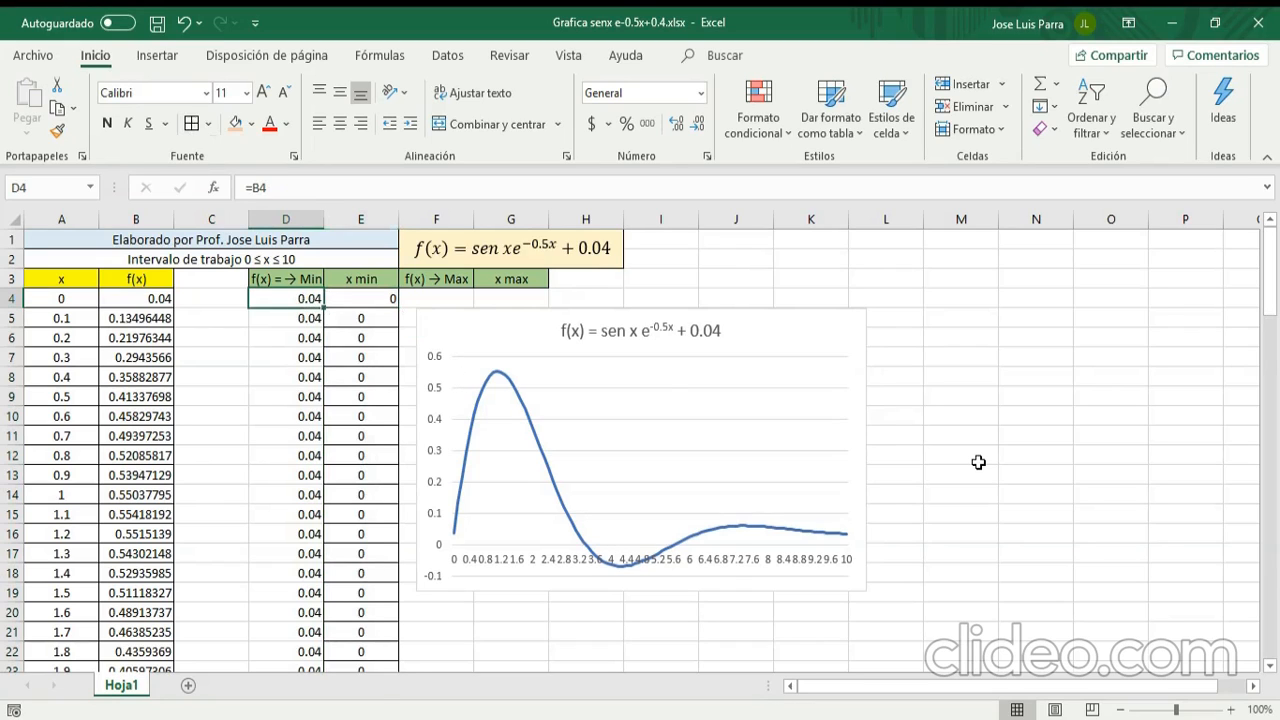
key("ctrl+shift+Down")
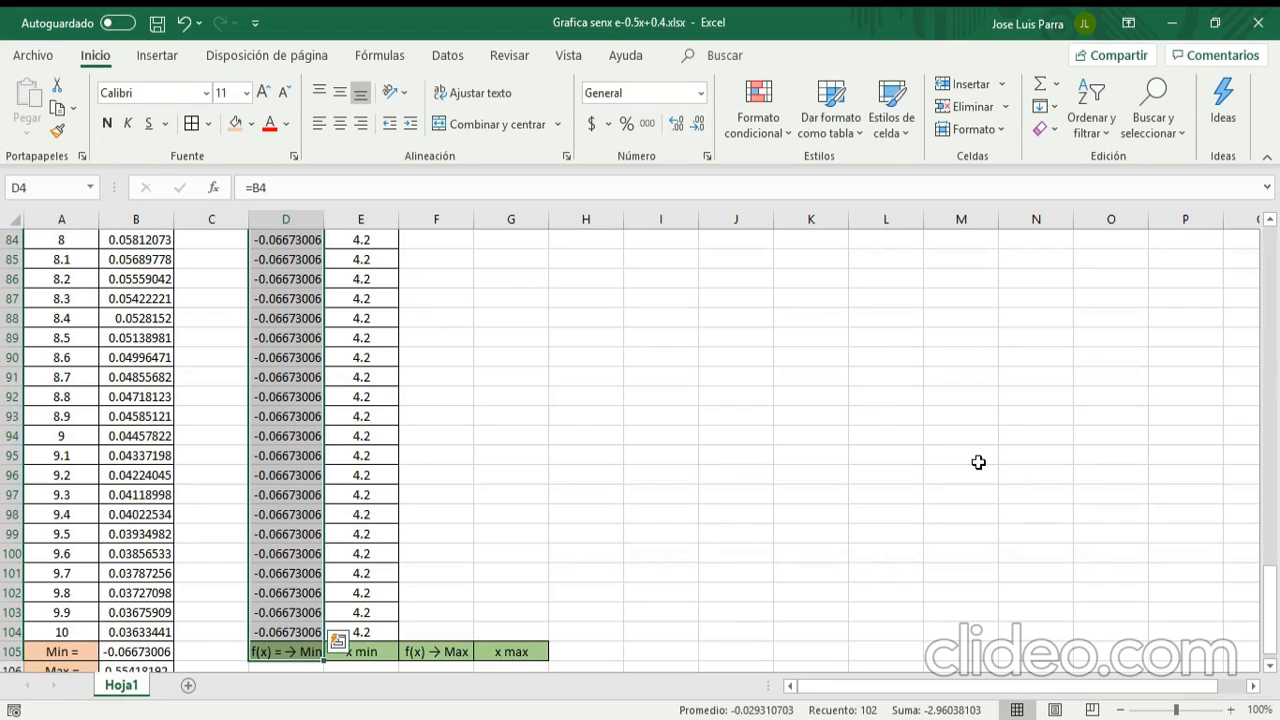
left_click(340, 127)
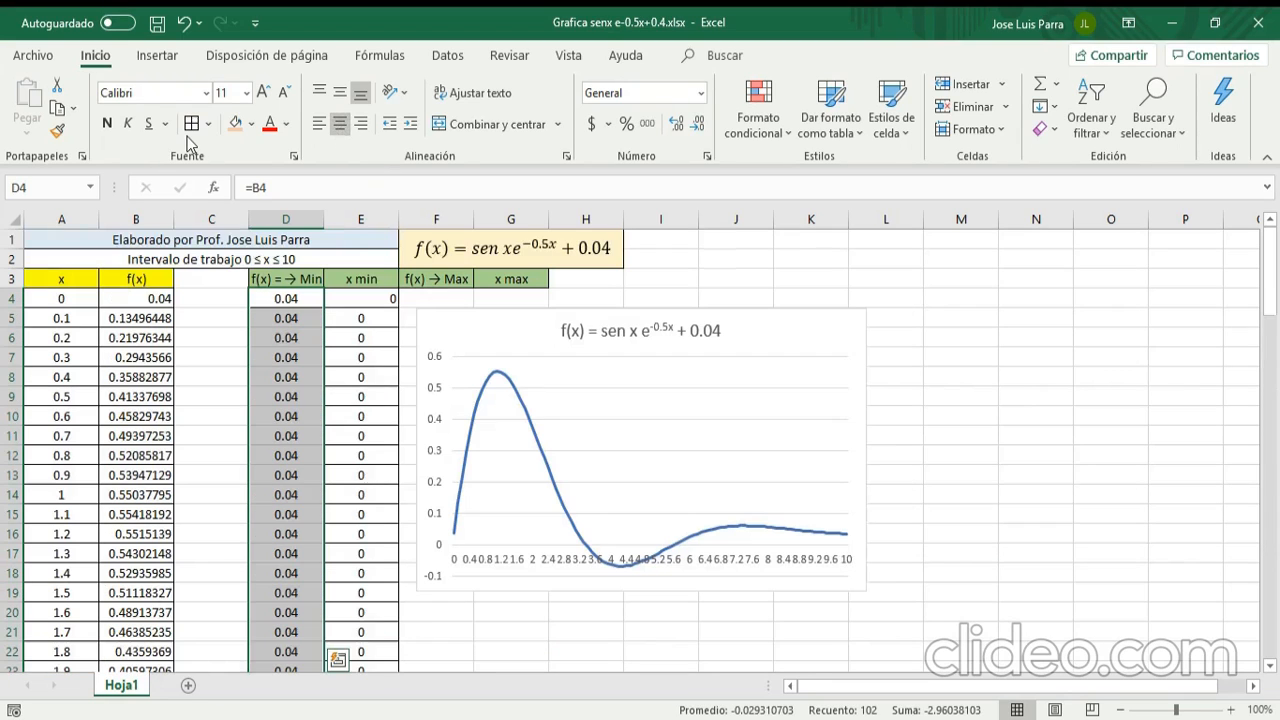
left_click(194, 127)
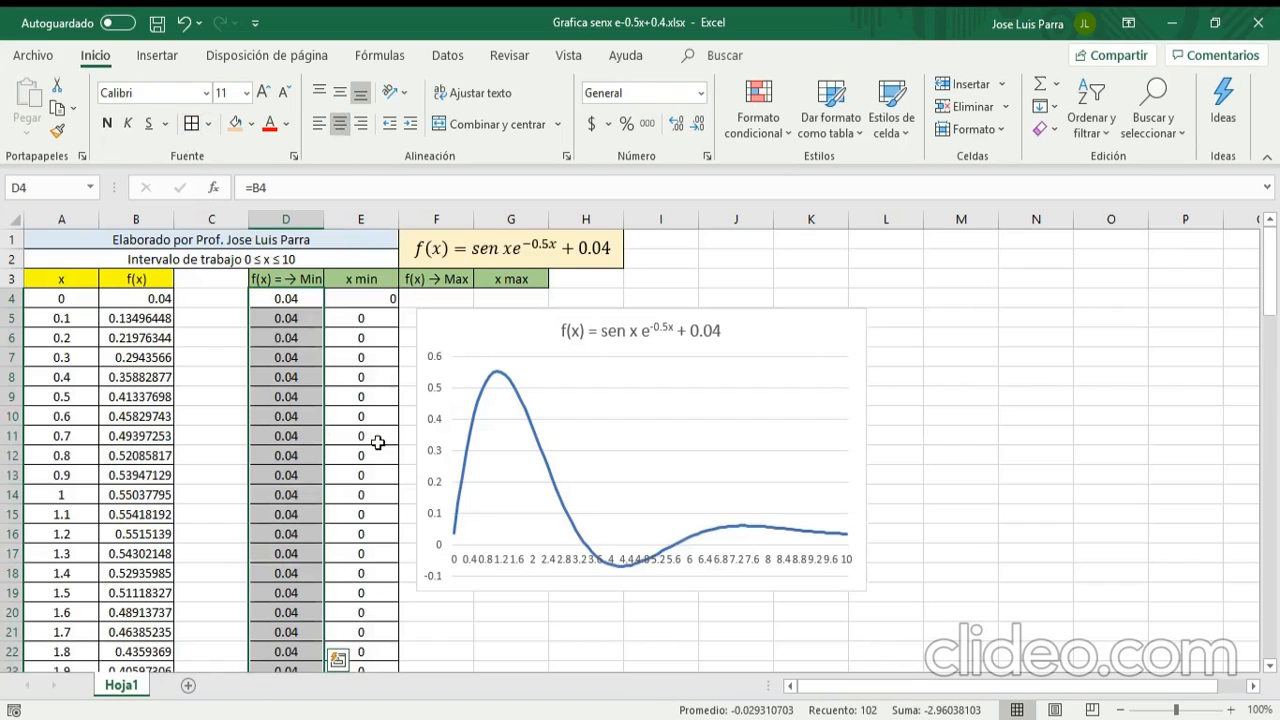
Step: Examine the running-minimum and x min columns down to the headings in row 105
scroll(220, 526, "down", 3)
scroll(222, 525, "down", 4)
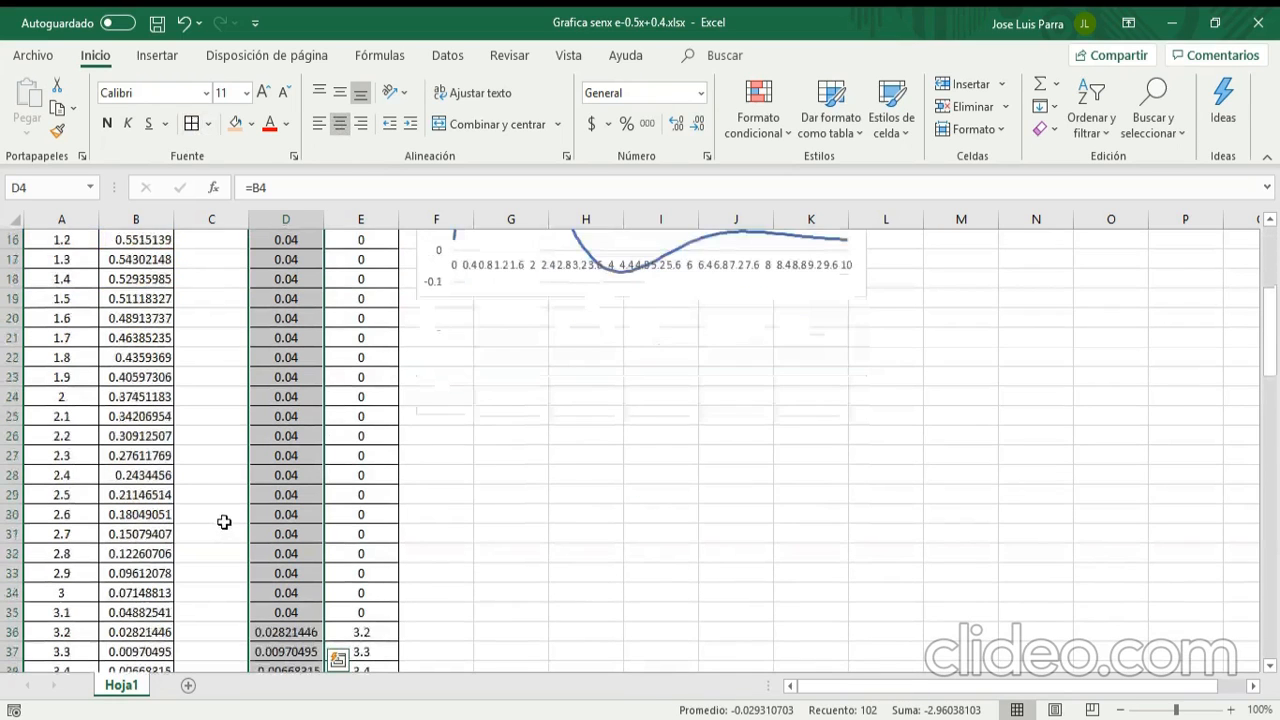
scroll(224, 522, "down", 19)
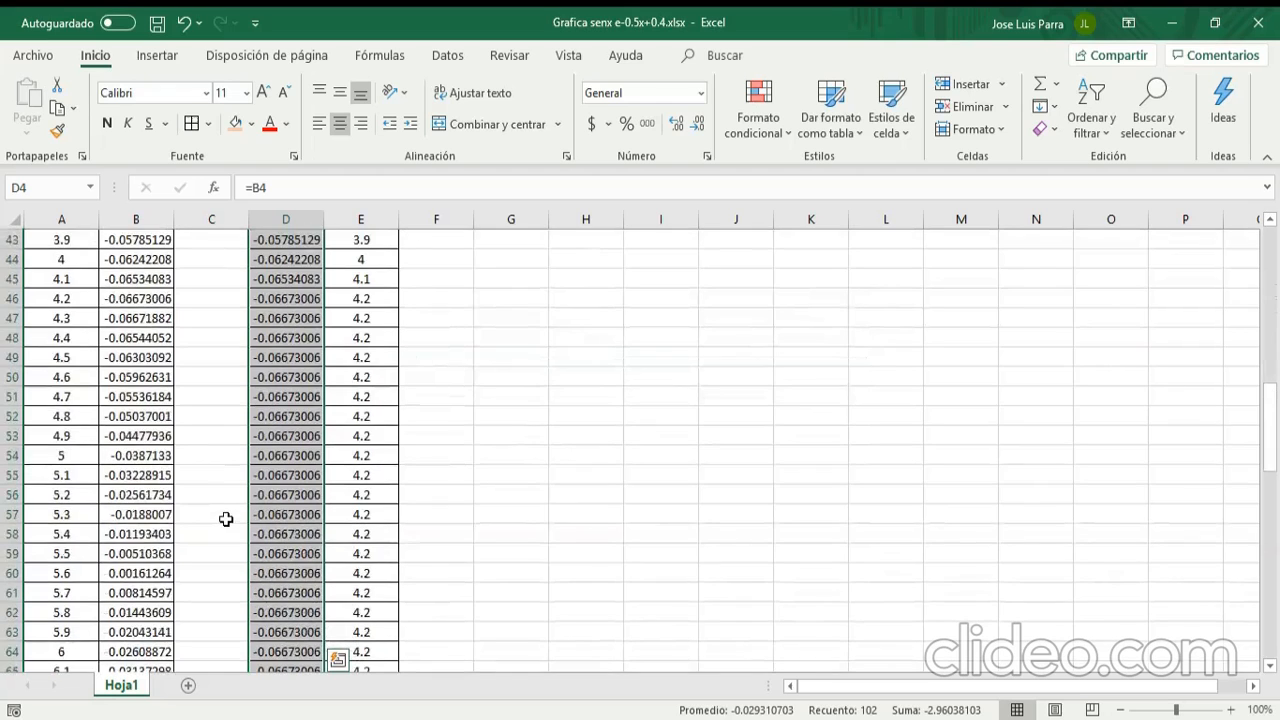
scroll(232, 510, "down", 5)
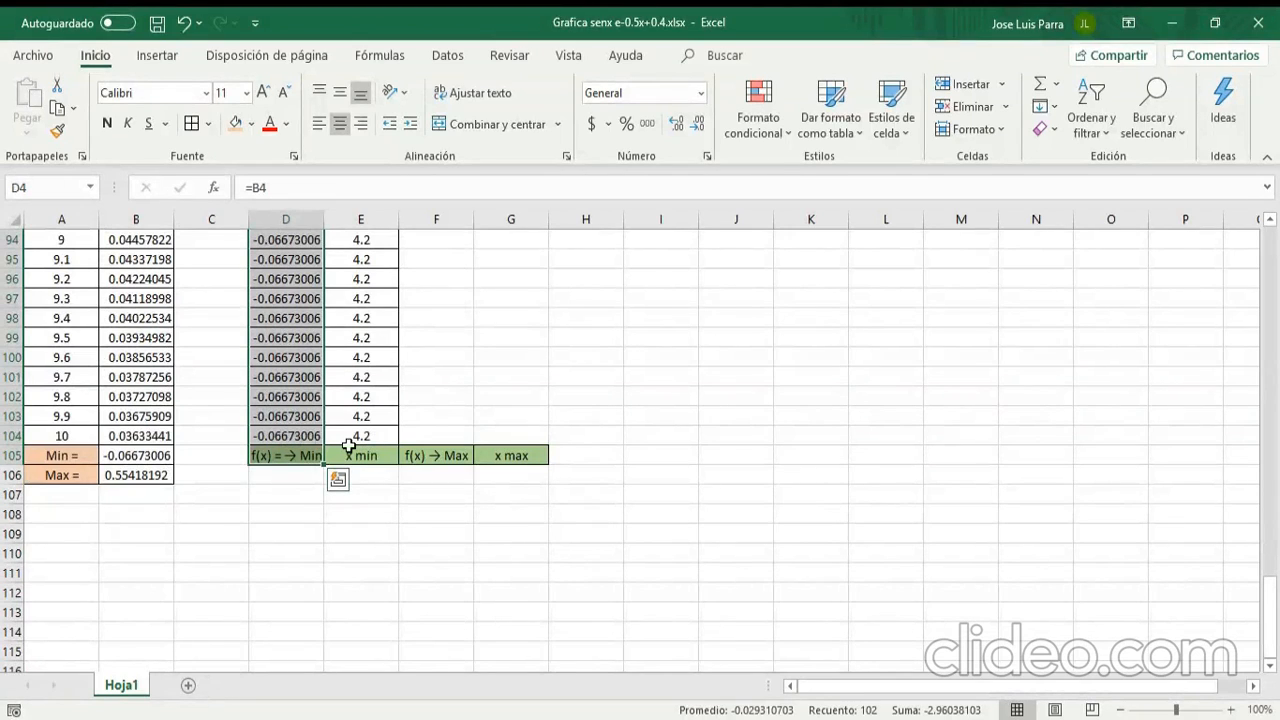
scroll(182, 428, "up", 9)
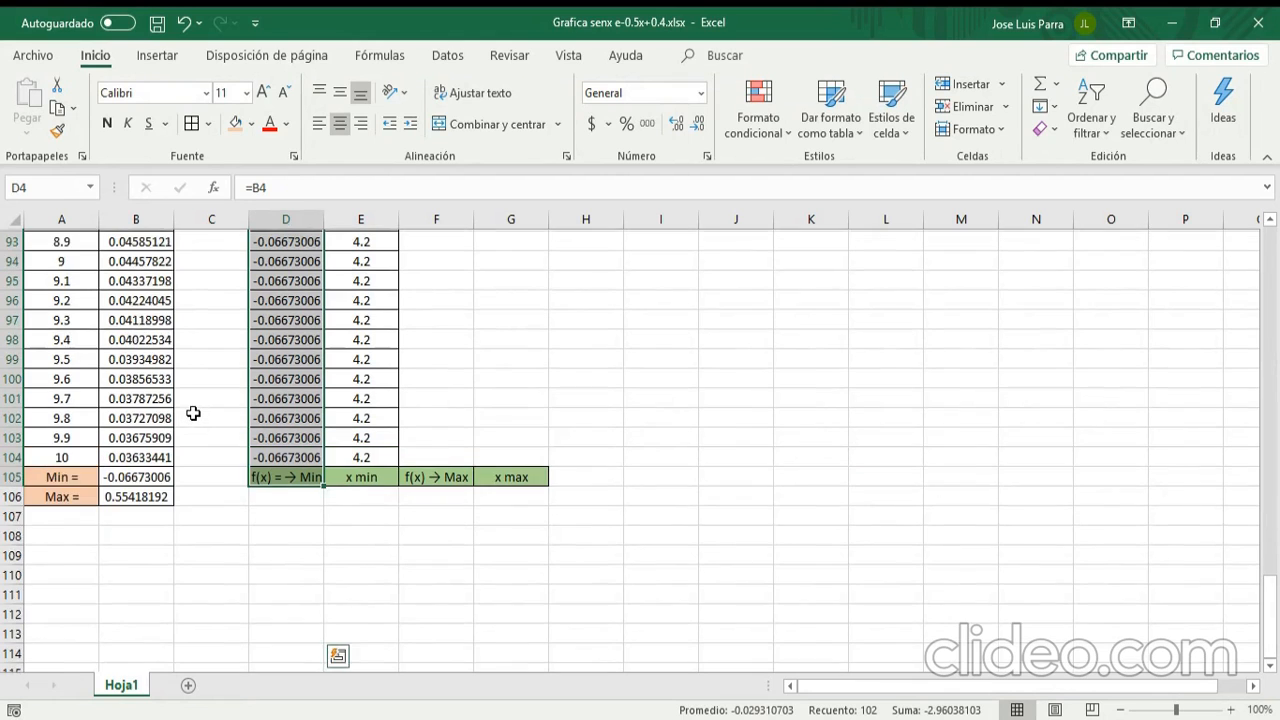
scroll(195, 407, "up", 7)
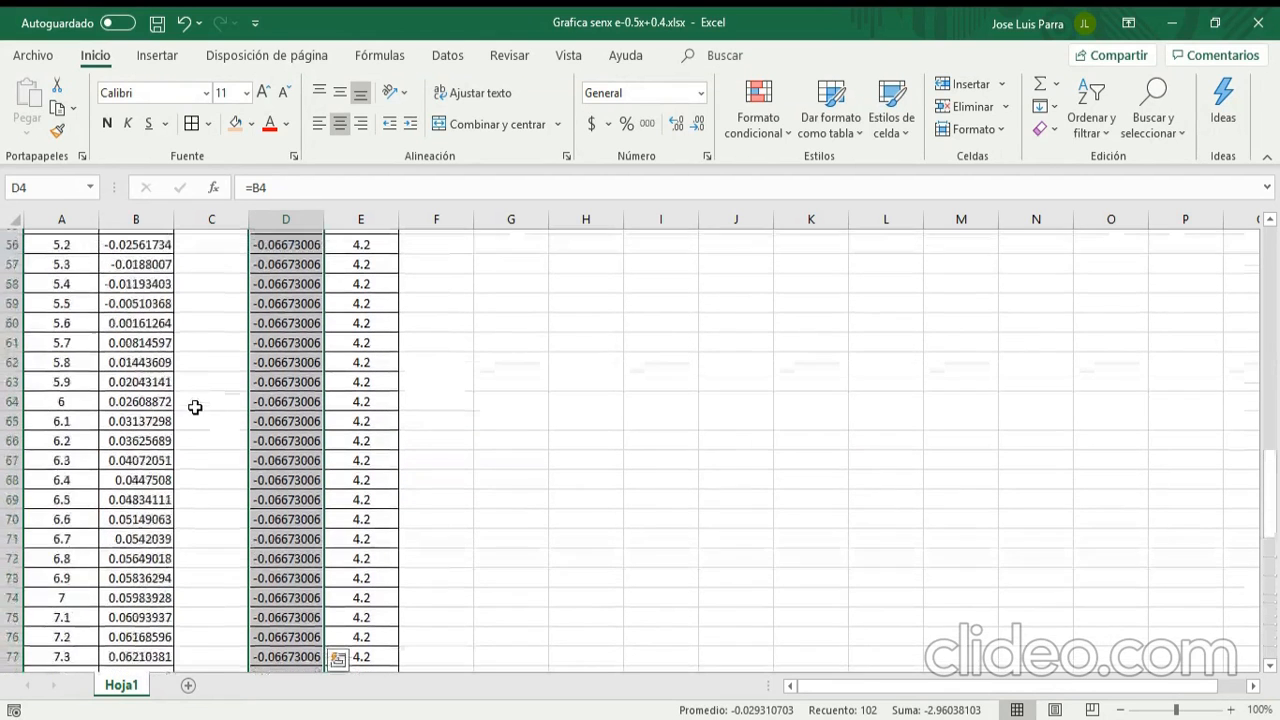
Step: Examine the table row where f(x) reaches its minimum, selecting its x and f(x) cells A46:B46
scroll(201, 405, "up", 3)
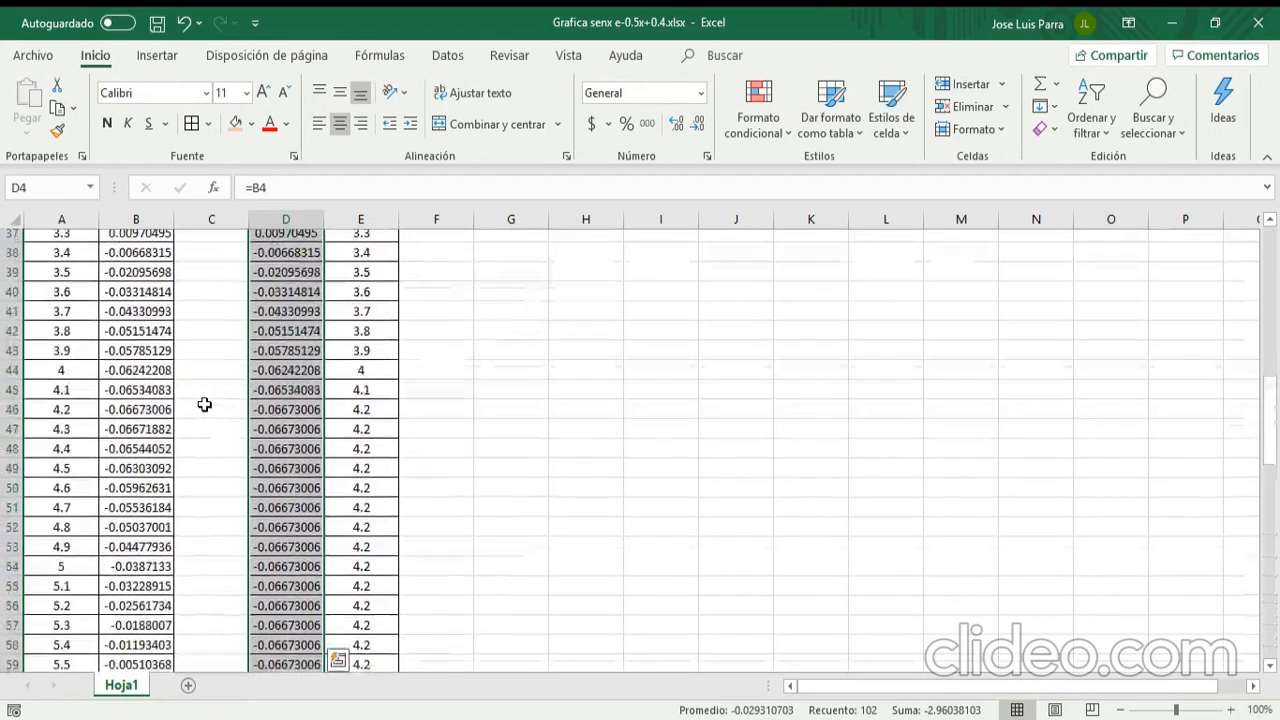
left_click(52, 420)
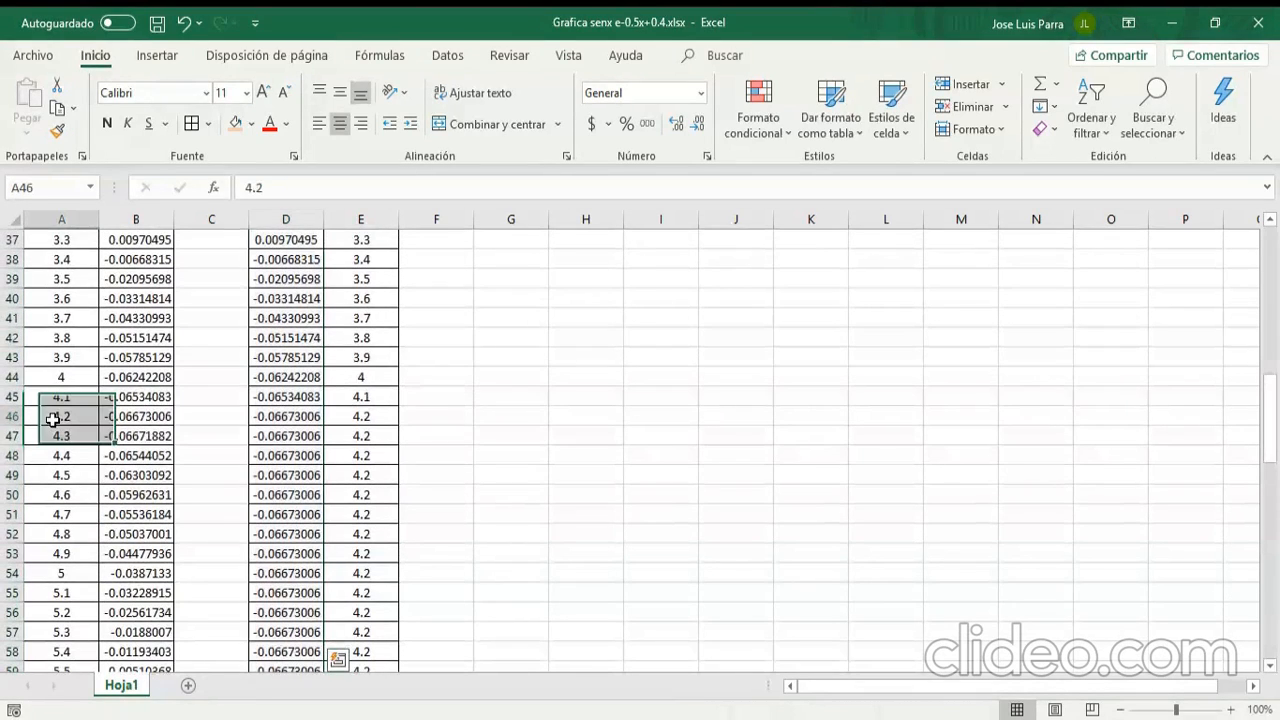
left_click_drag(54, 417, 148, 430)
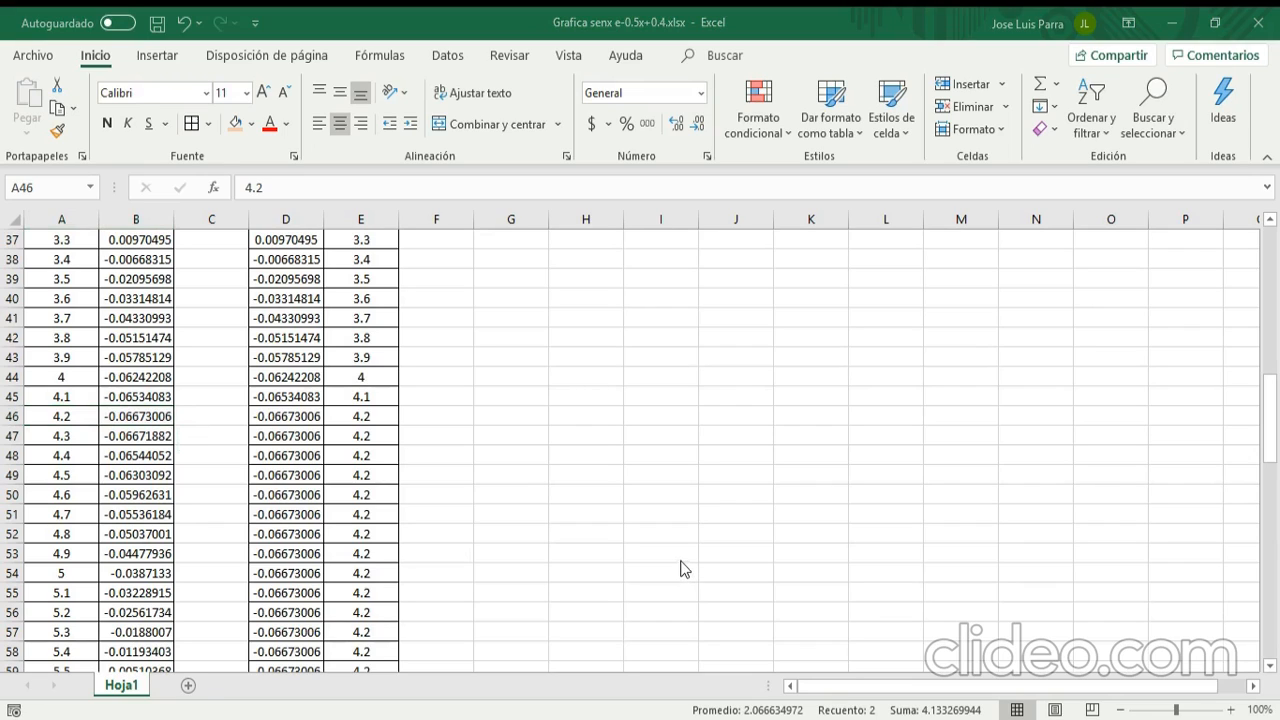
Step: Move the chart clear of the f(x) Max and x max columns and center the first x min value in E4
scroll(677, 555, "up", 6)
scroll(677, 555, "up", 6)
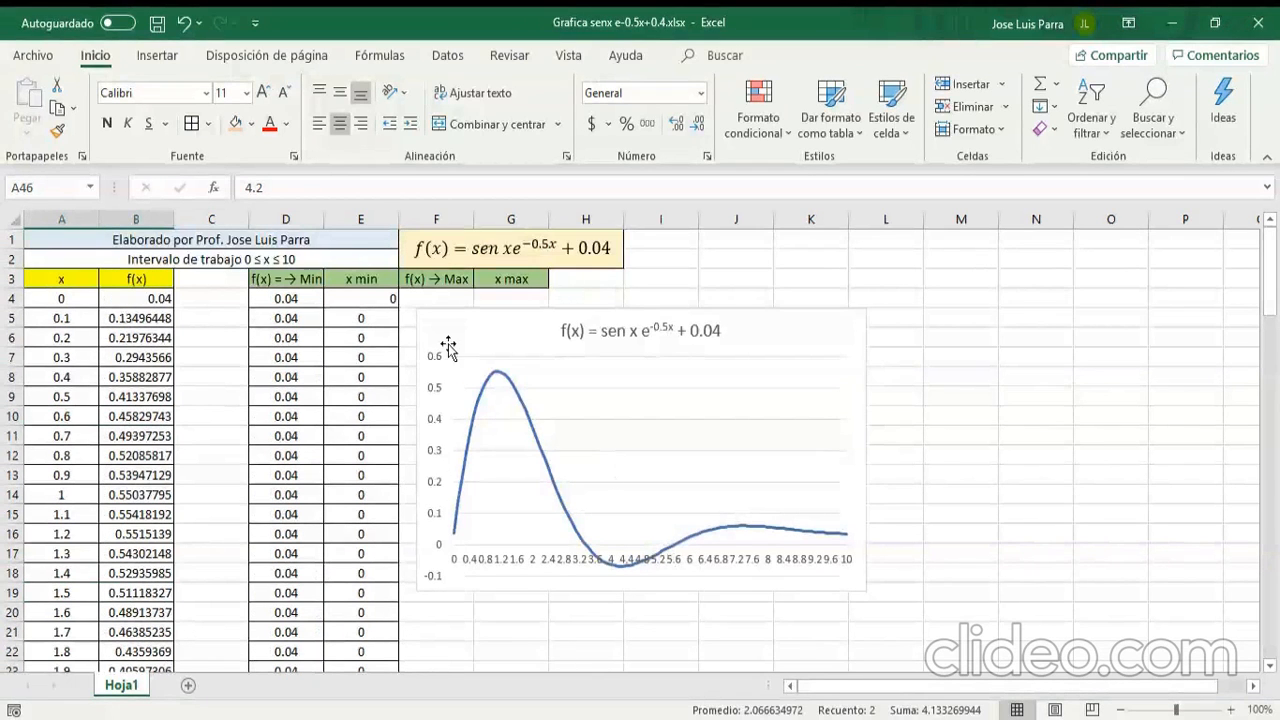
left_click_drag(463, 336, 566, 303)
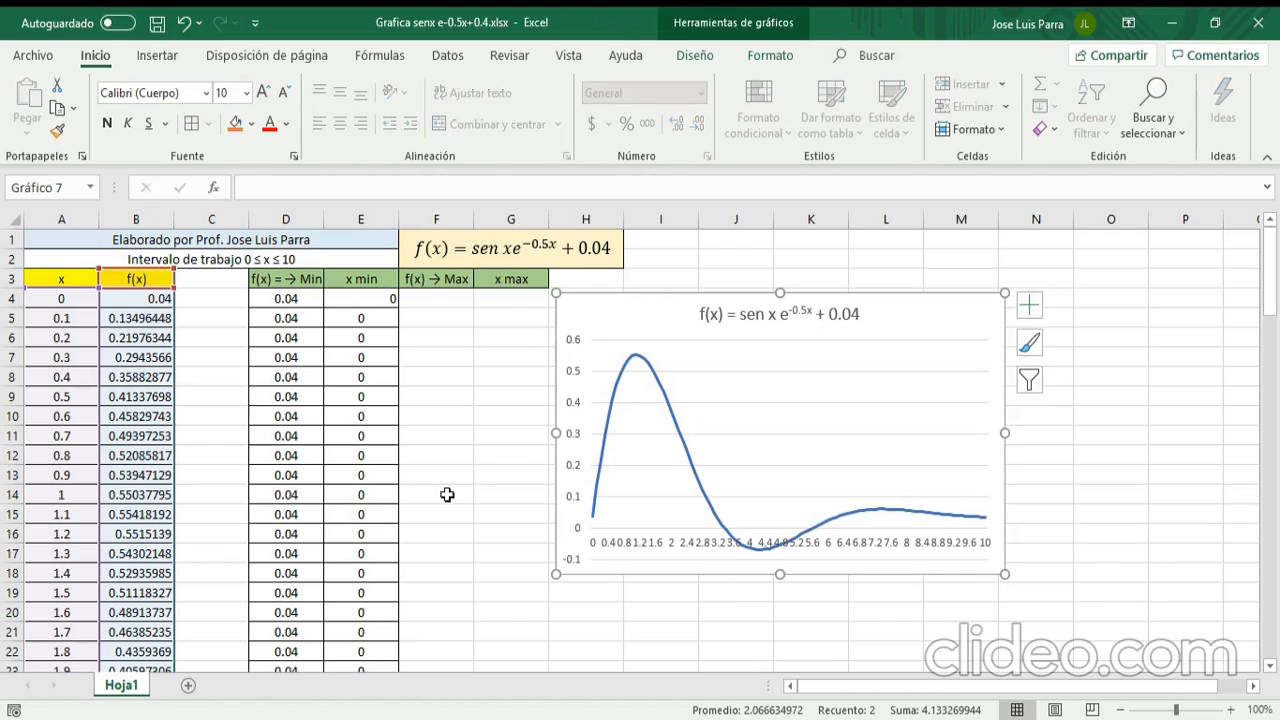
left_click(377, 300)
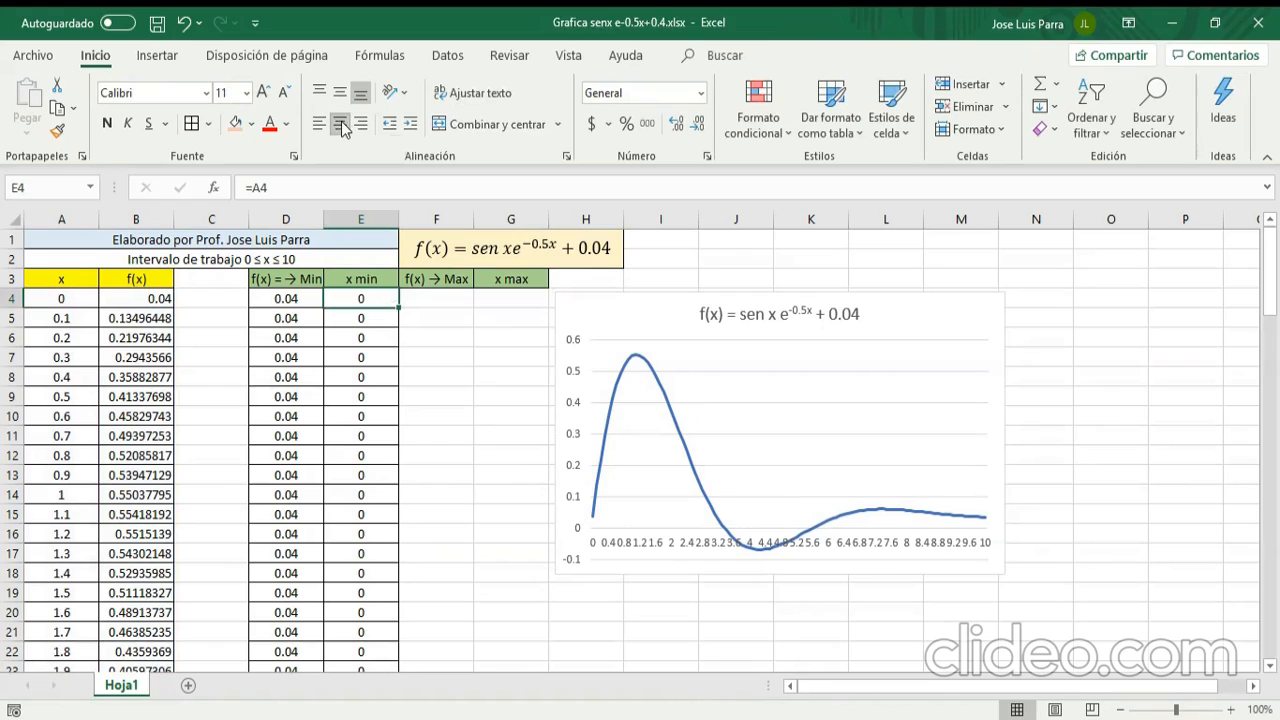
left_click(455, 302)
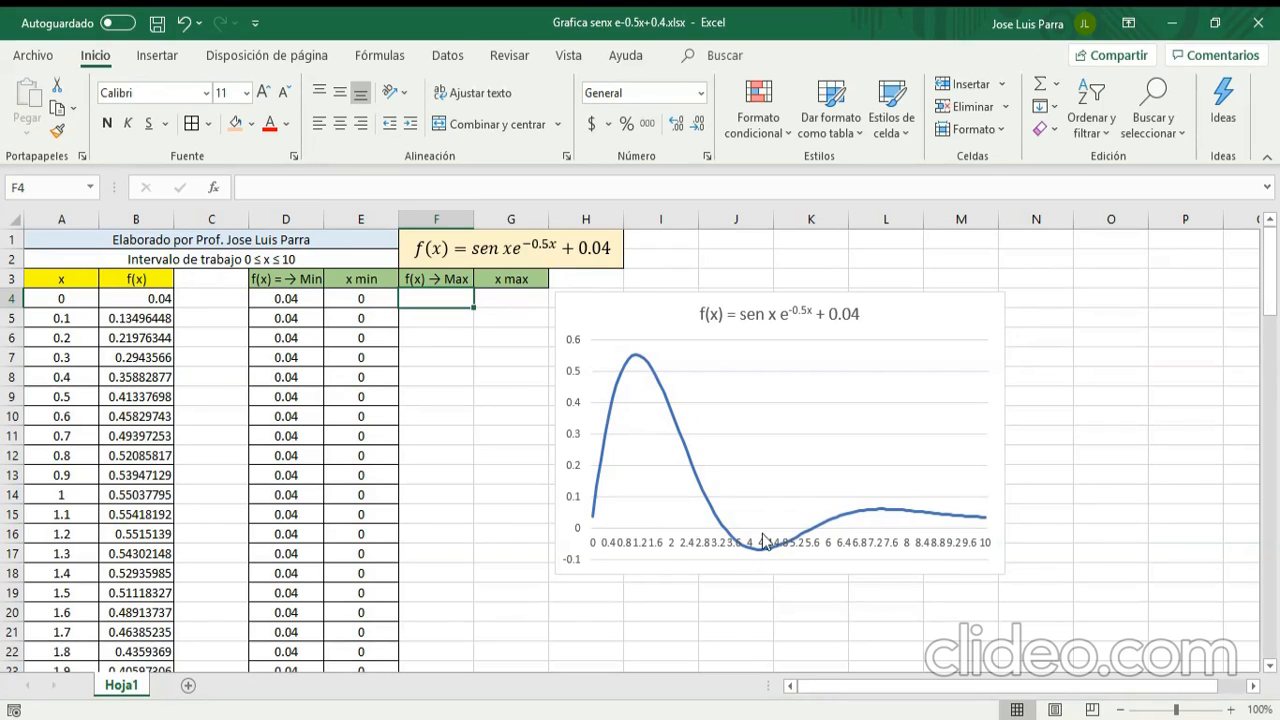
mouse_move(743, 561)
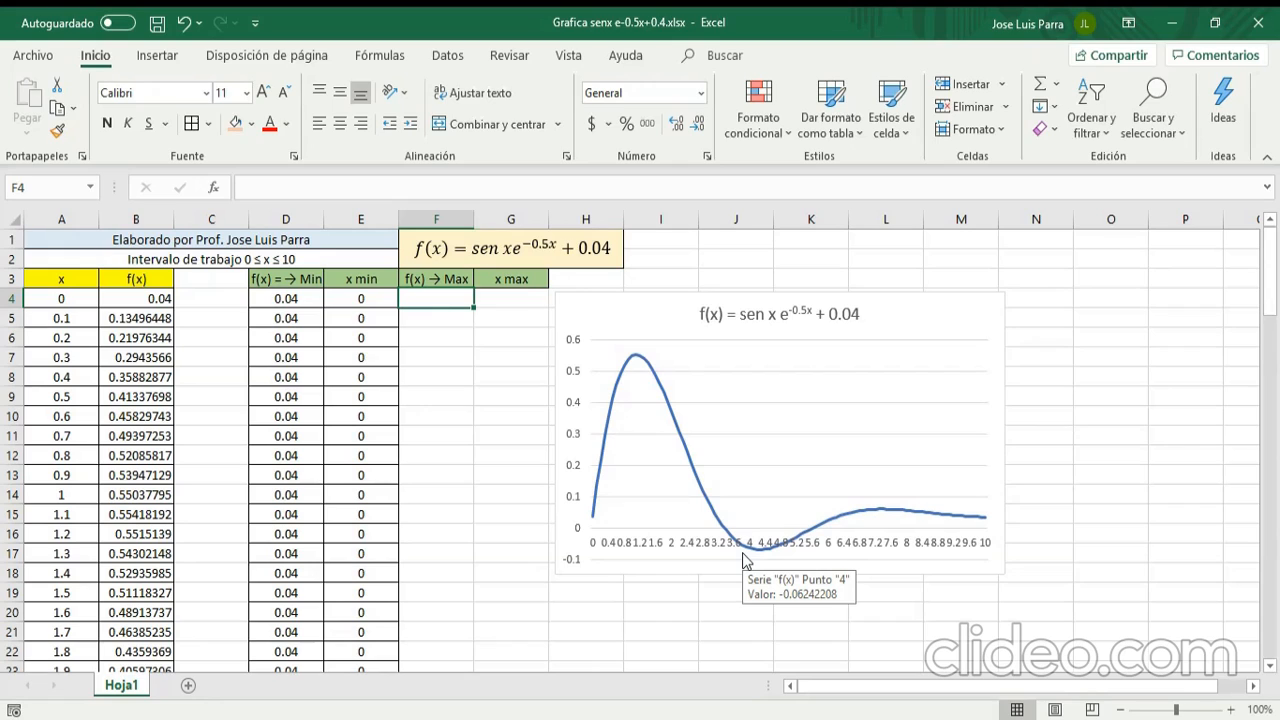
type("=S")
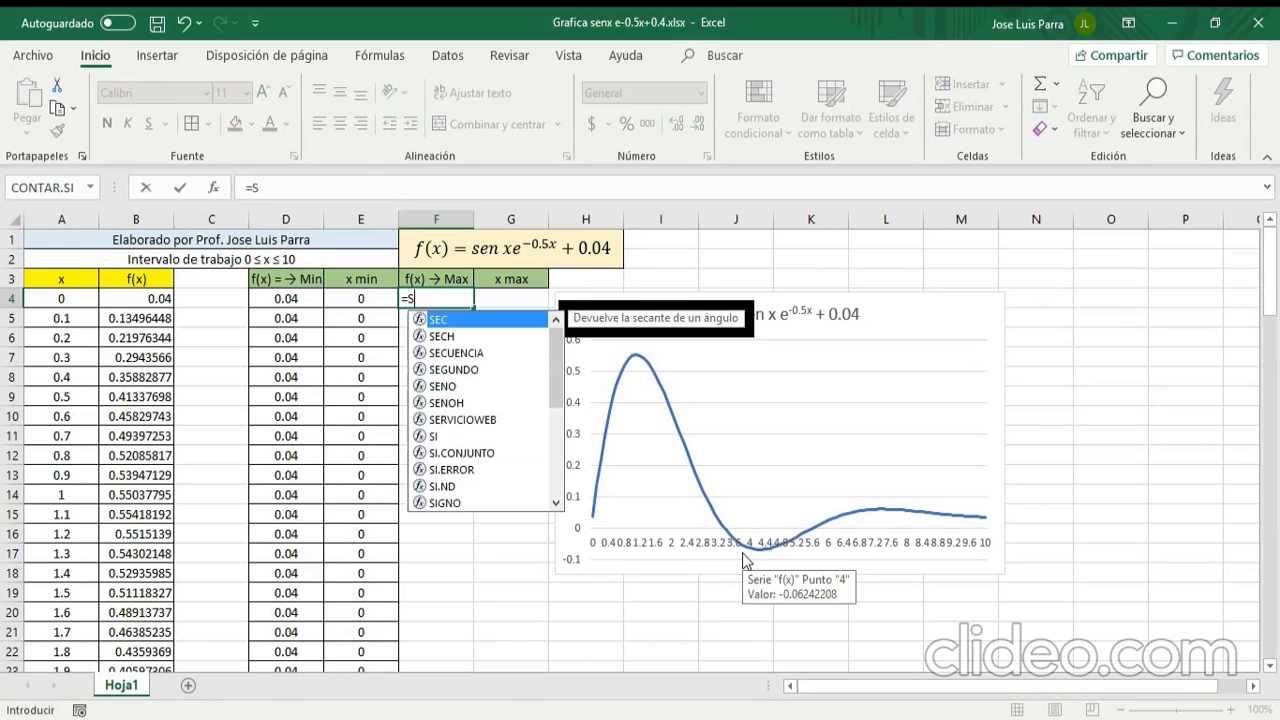
type("I(")
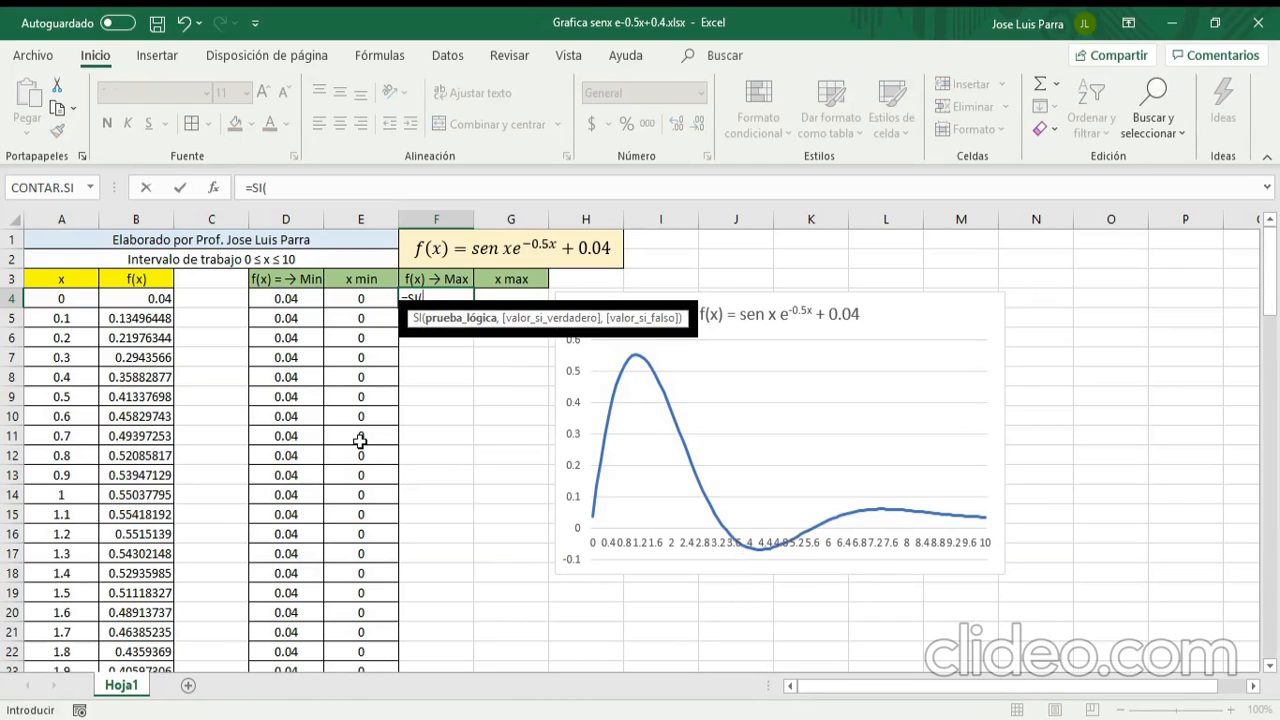
left_click(144, 318)
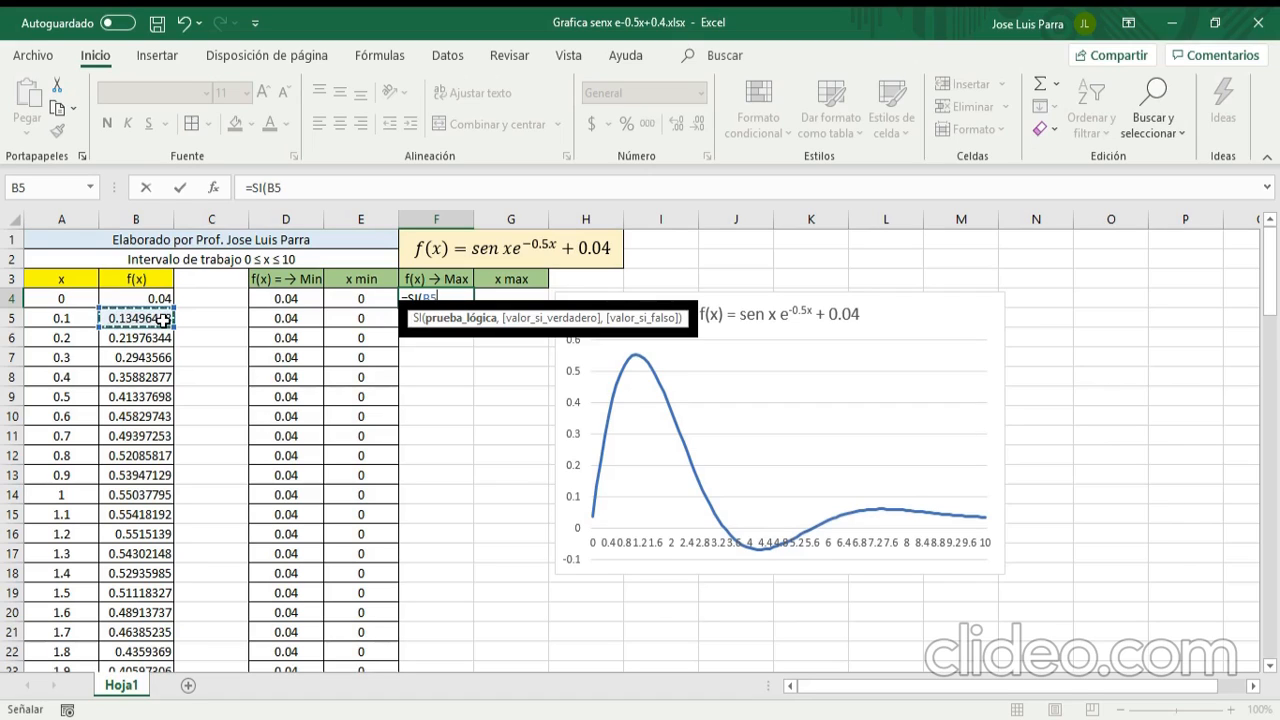
key("BackSpace")
key("BackSpace")
key("BackSpace")
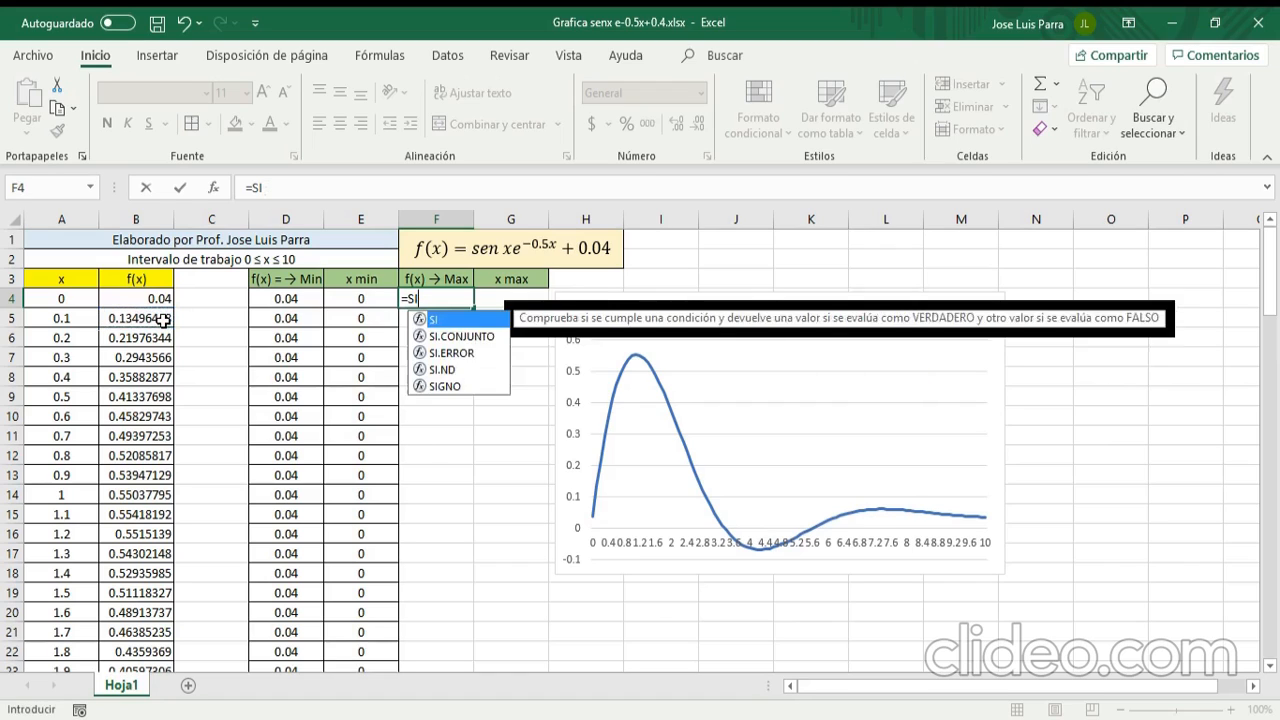
key("BackSpace")
key("BackSpace")
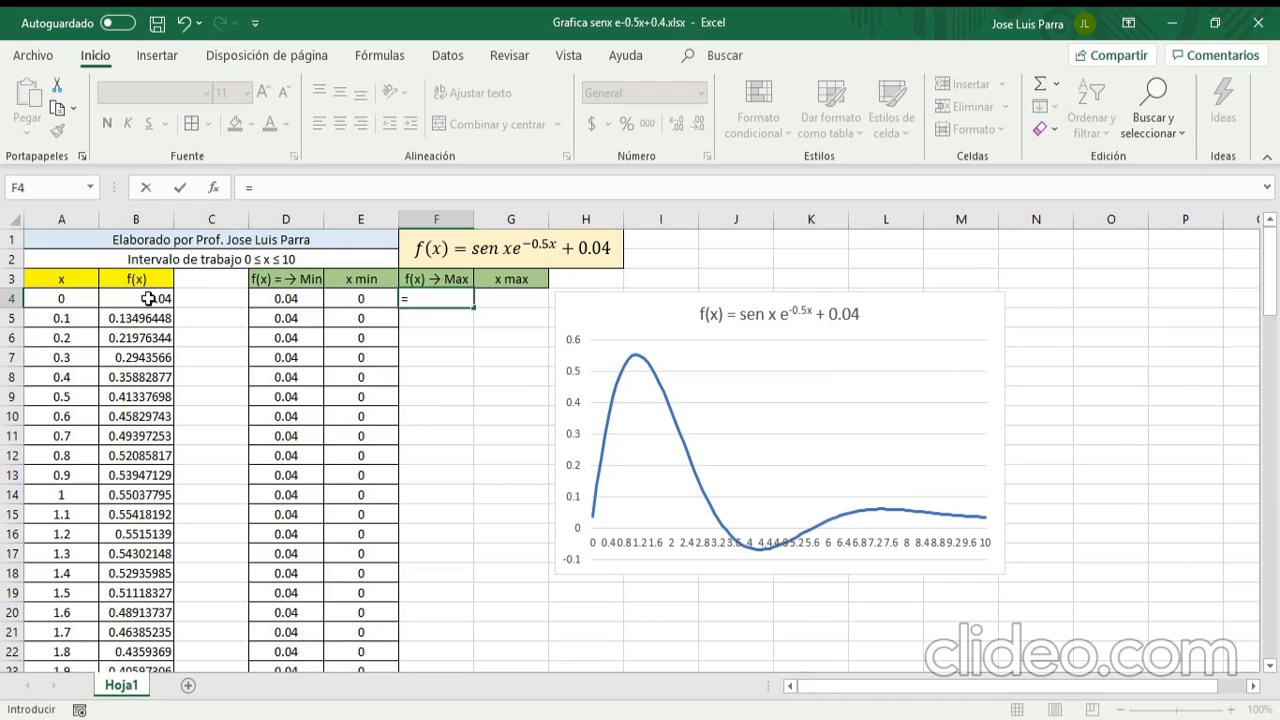
Step: Enter =B4 in cell F4 as the starting value of the f(x) Max column
left_click(148, 298)
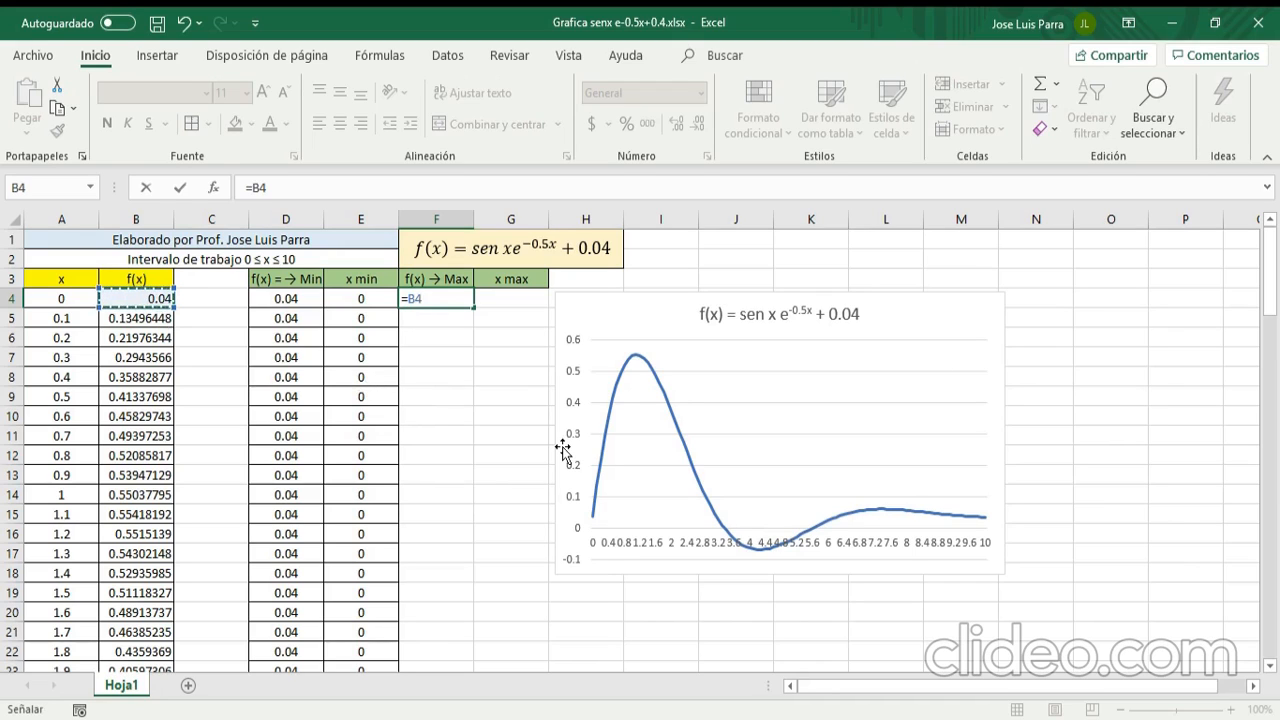
key("Return")
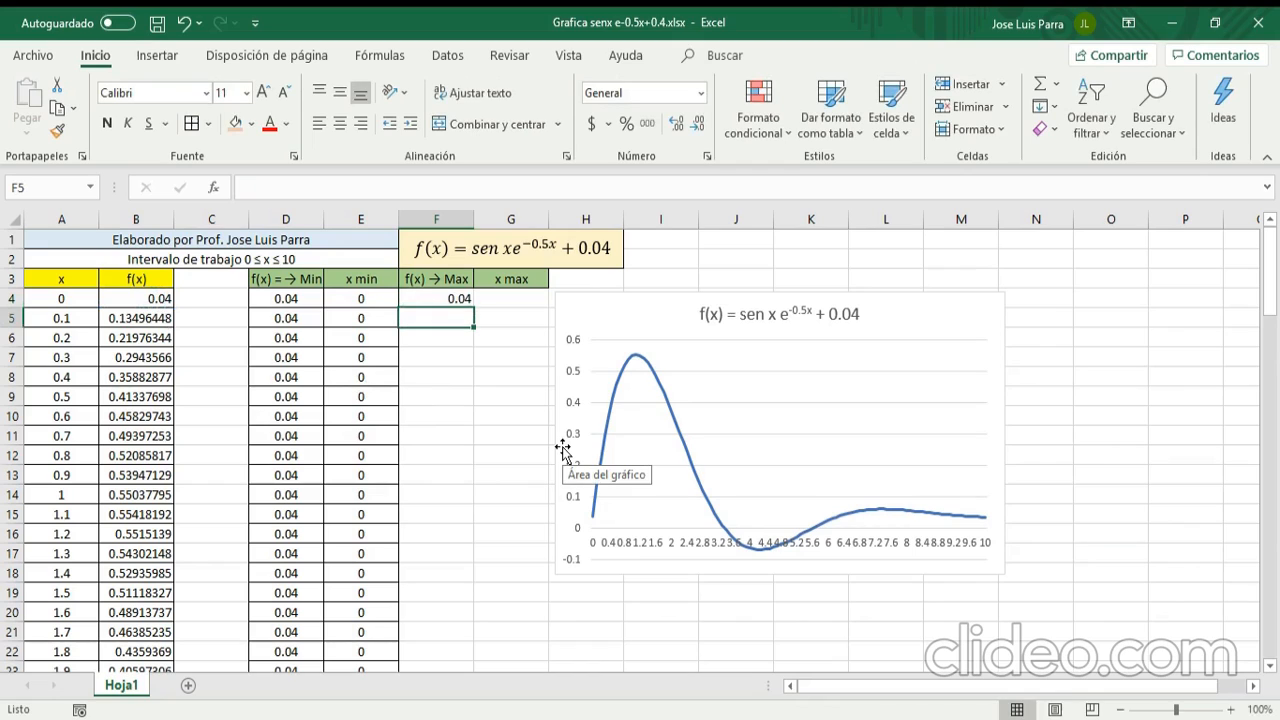
Step: Enter the running-maximum formula =SI(B5>F4,B5,F4) in cell F5
type("=")
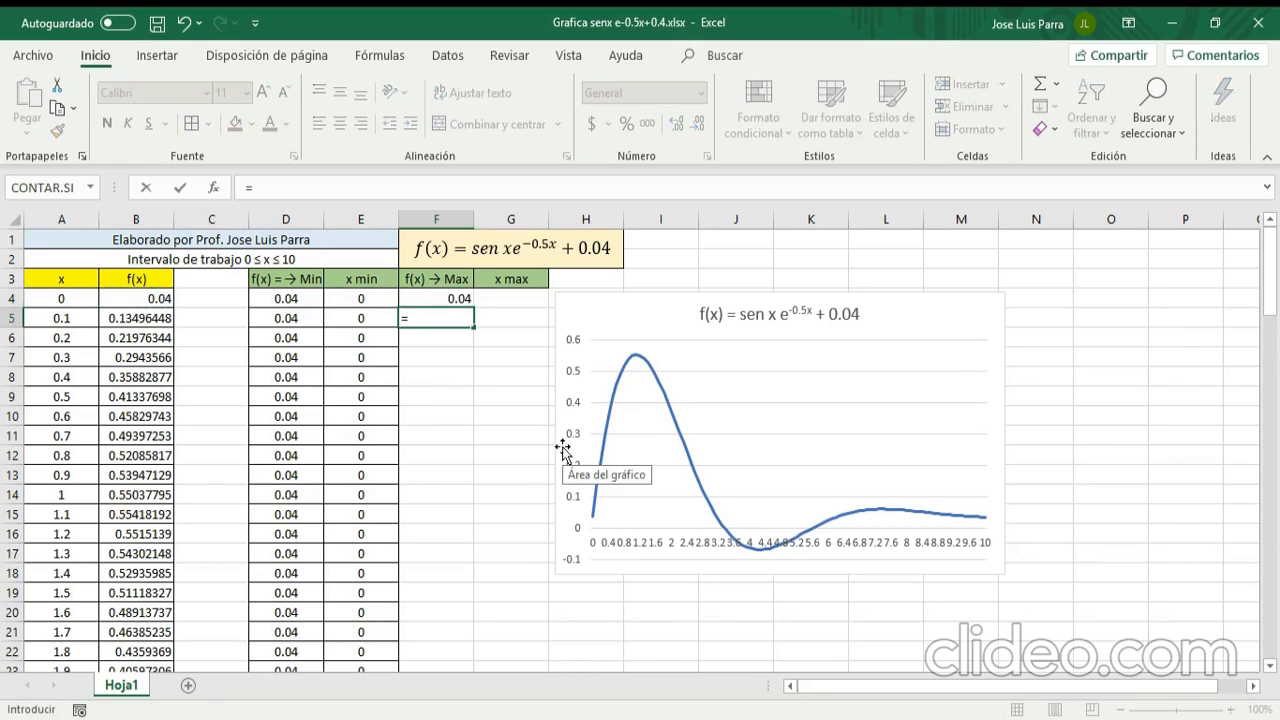
type("SI")
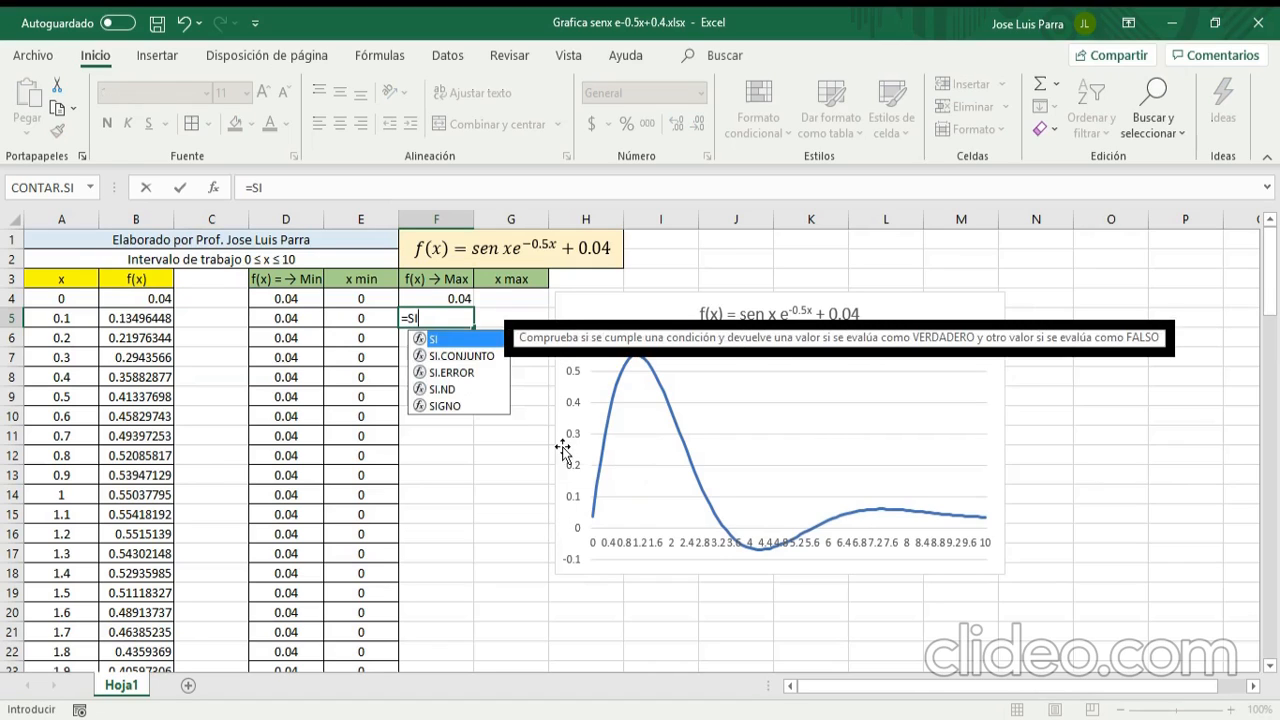
type("(")
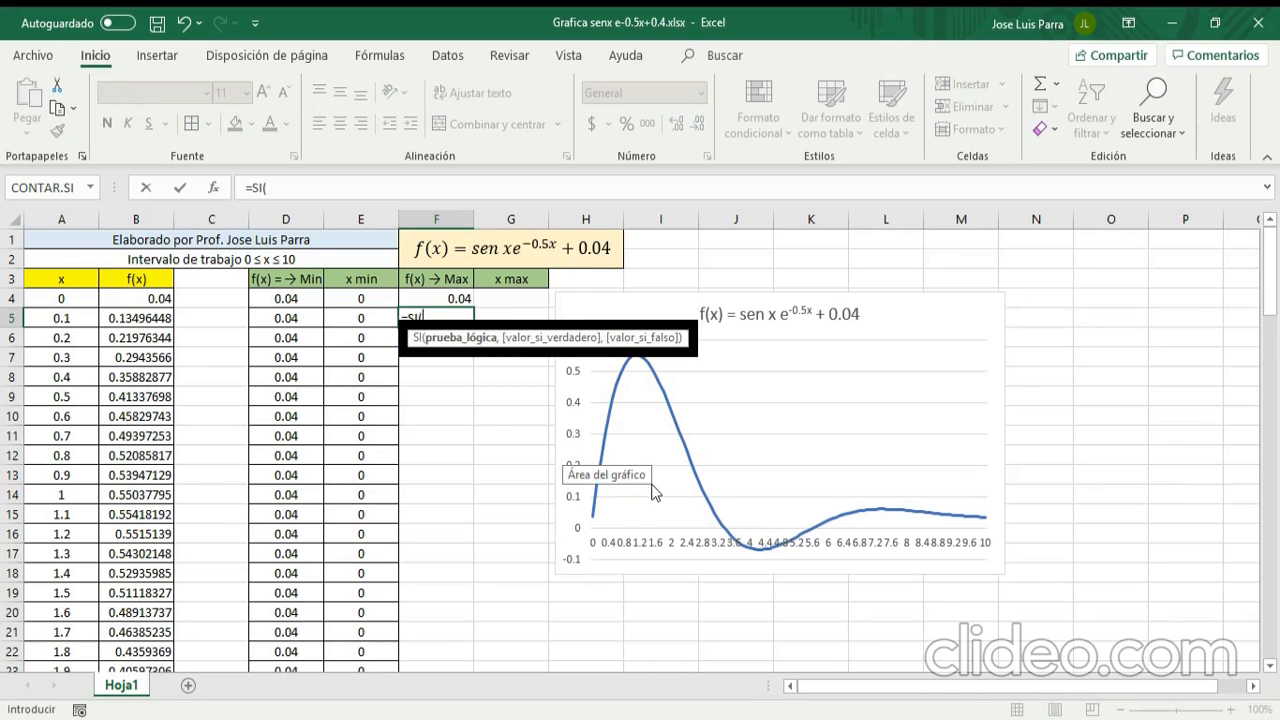
left_click(145, 317)
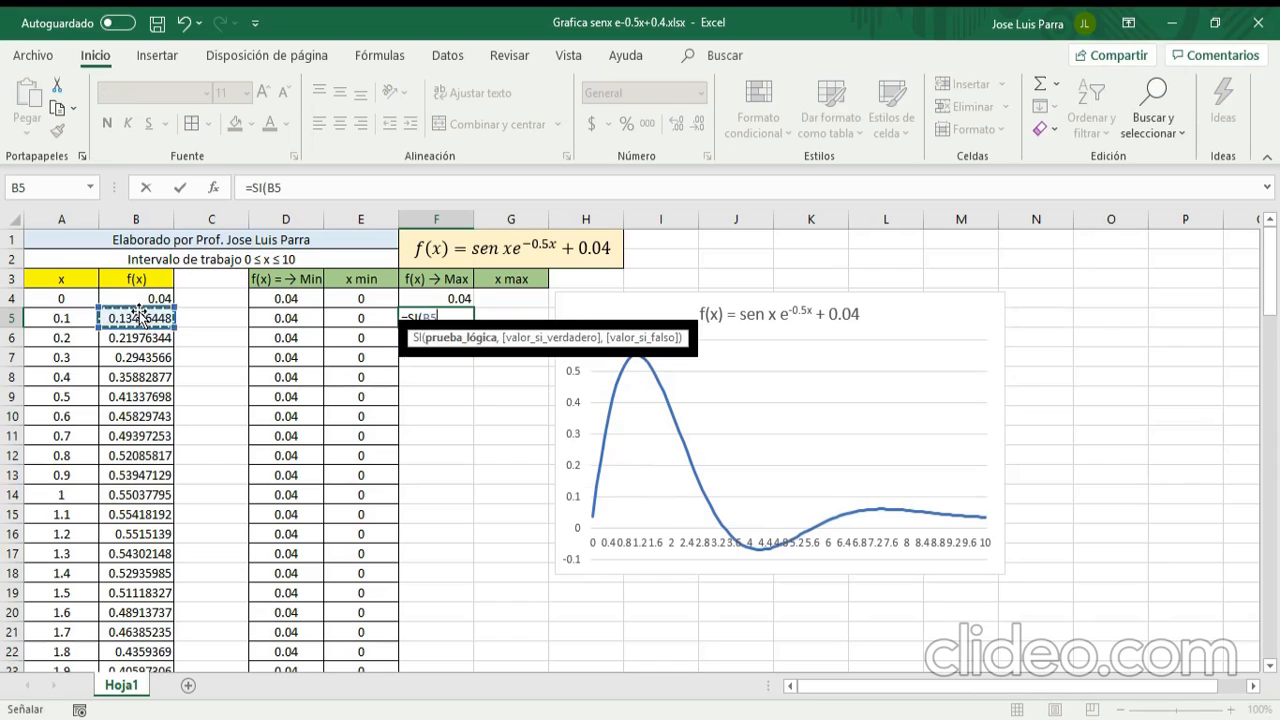
type(">")
left_click(420, 297)
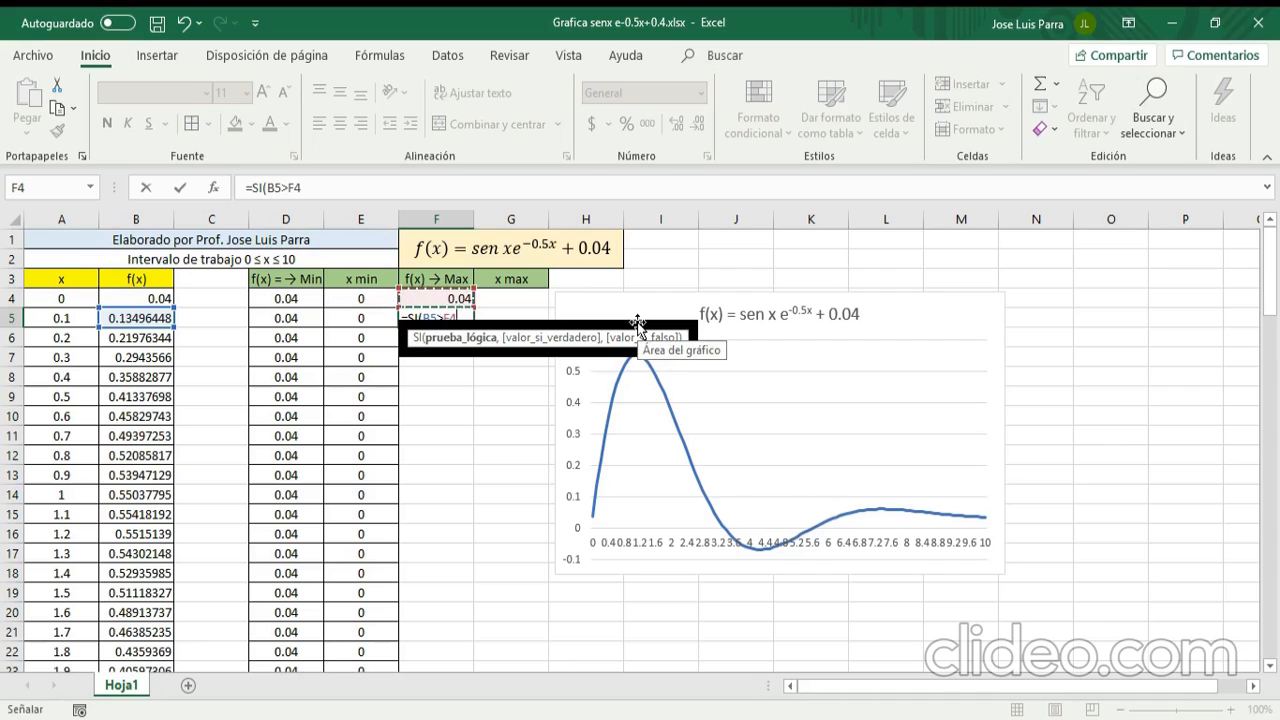
type(",")
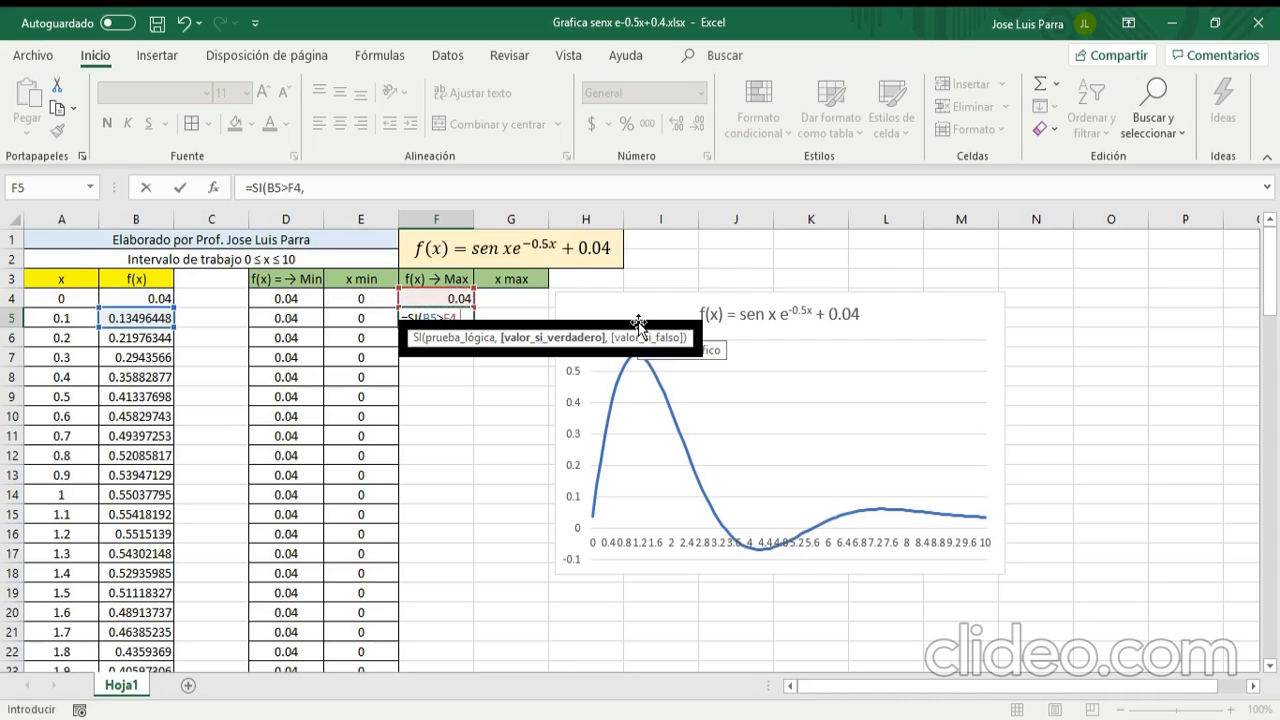
left_click(116, 318)
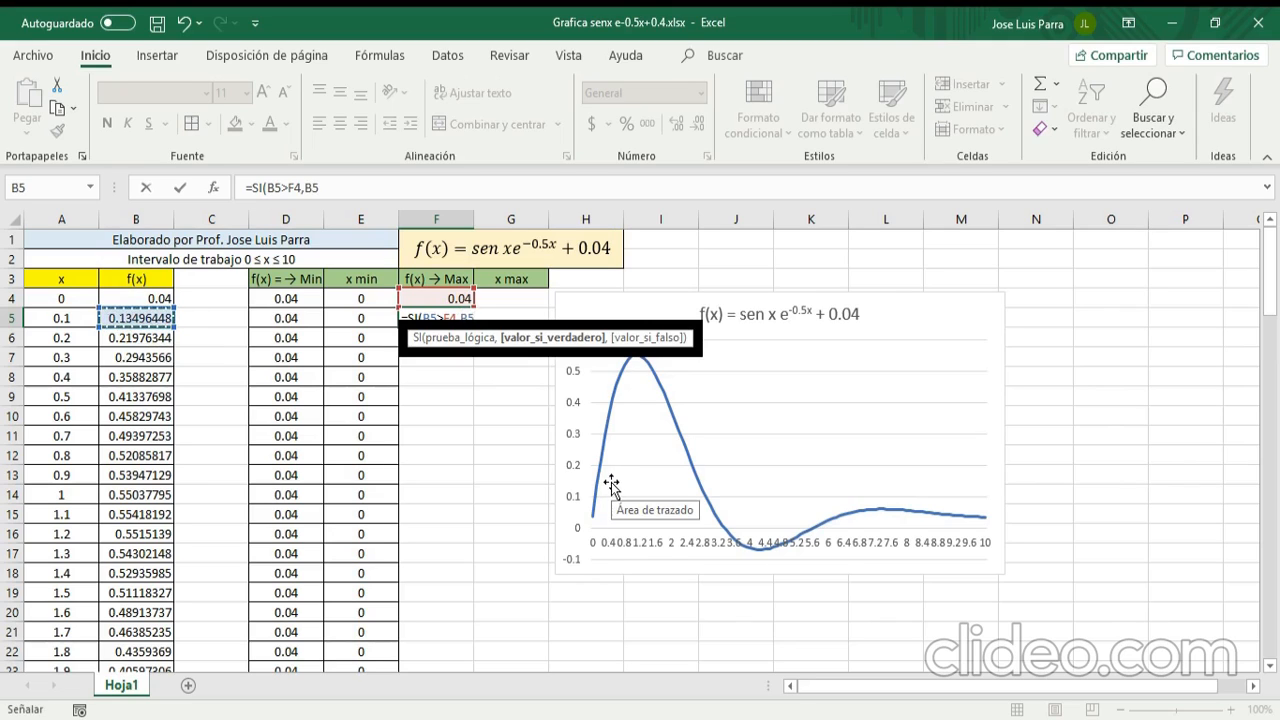
type(",")
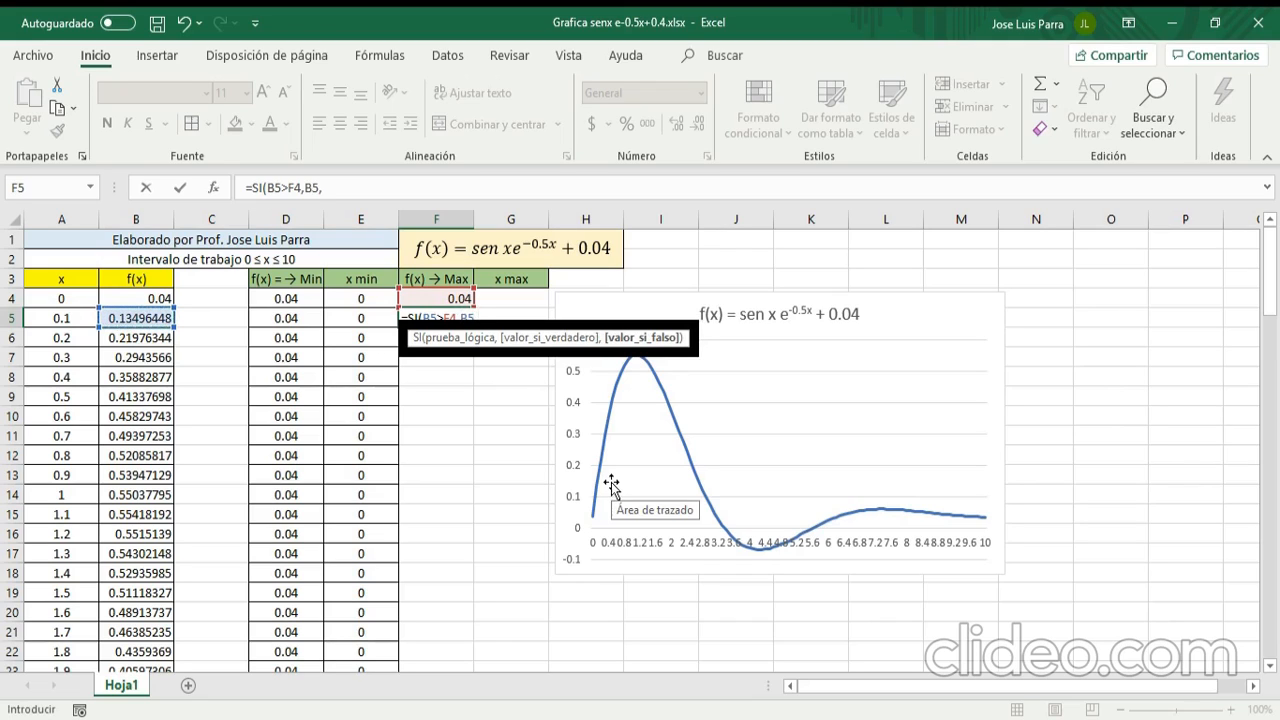
left_click(423, 299)
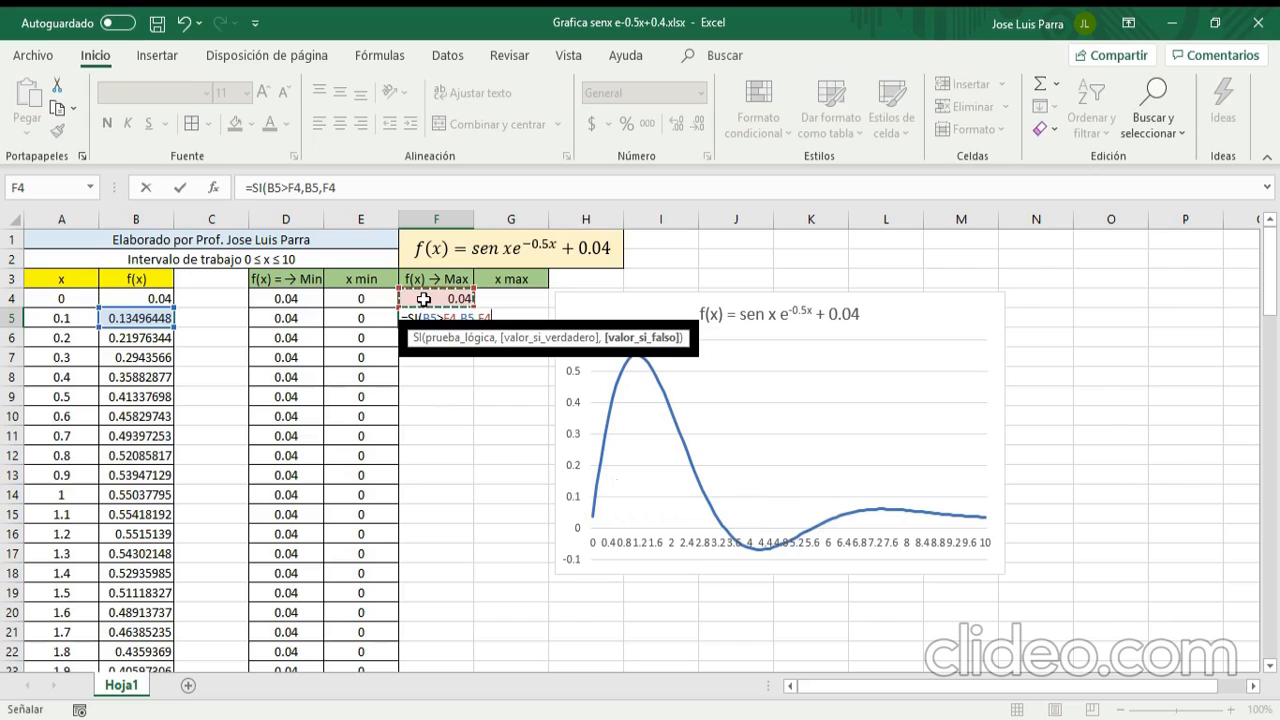
type(")")
key("ctrl+Return")
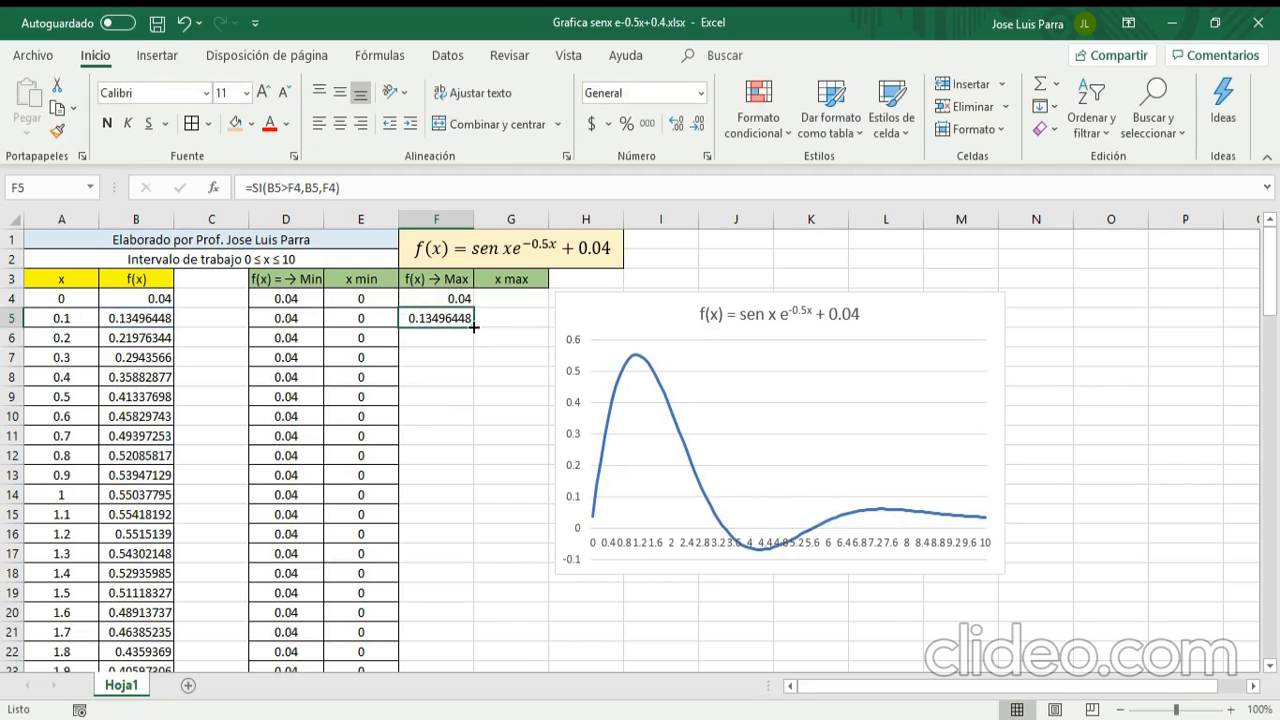
Step: Fill the running-maximum formula from F5 down to F104 with cell borders, and center the starting value in F4
left_click_drag(474, 326, 466, 605)
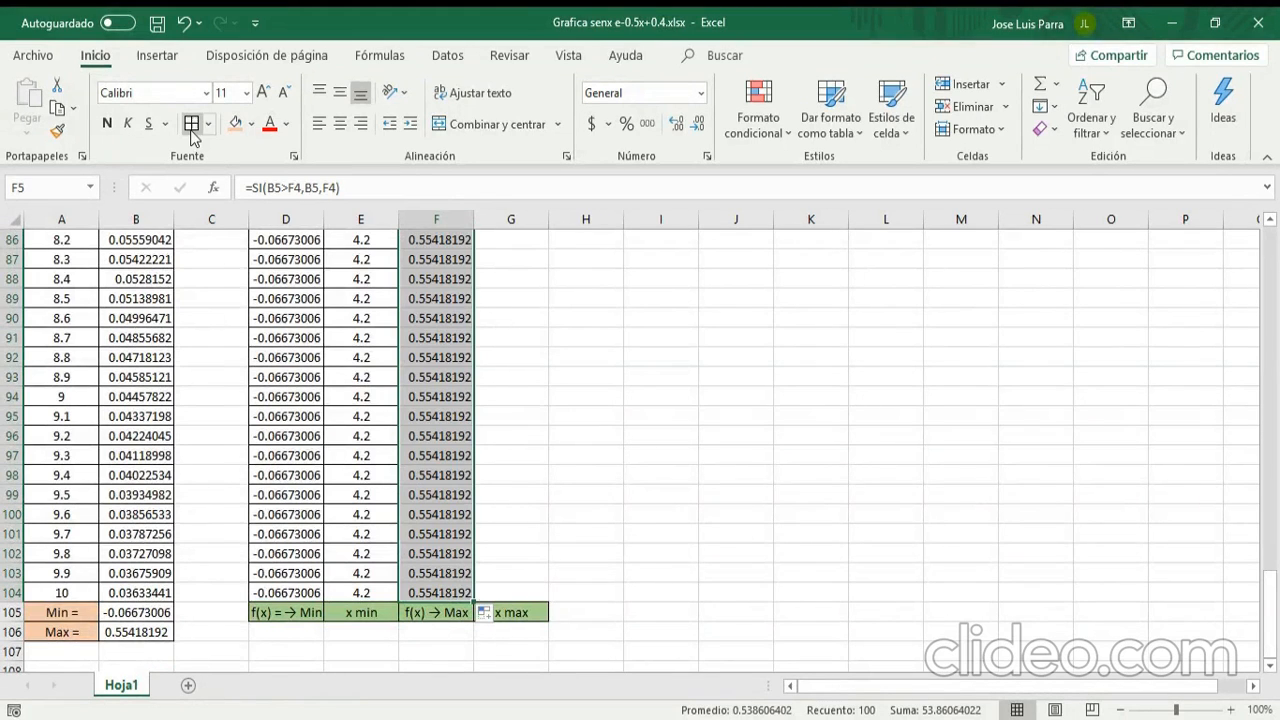
scroll(618, 669, "up", 20)
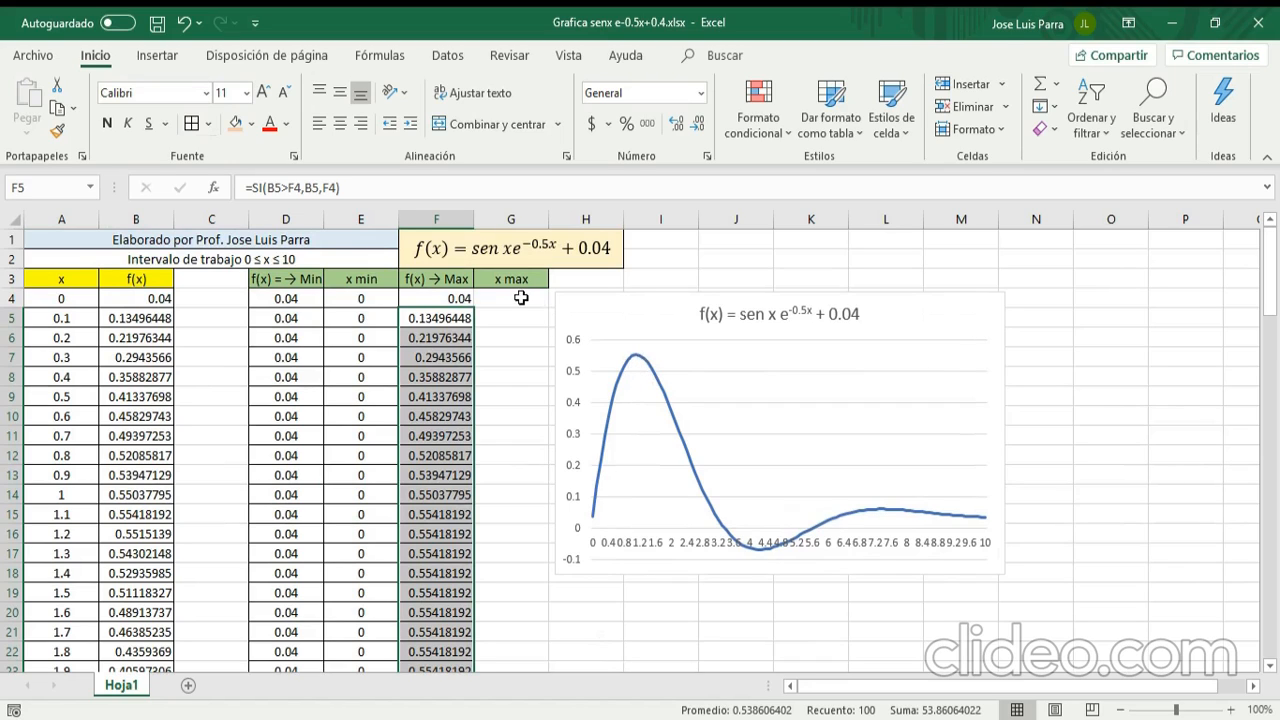
left_click(453, 299)
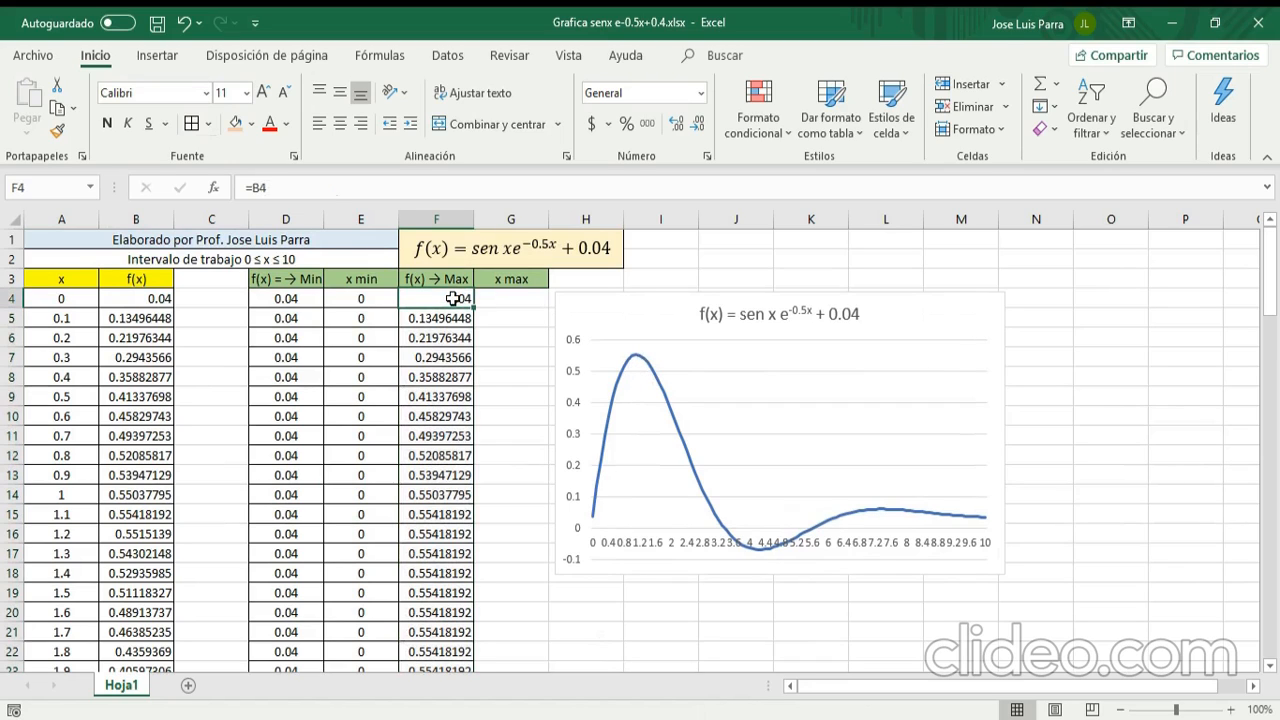
left_click(340, 123)
Step: Enter =A4 in cell G4 as the starting value of the x max column
left_click(514, 300)
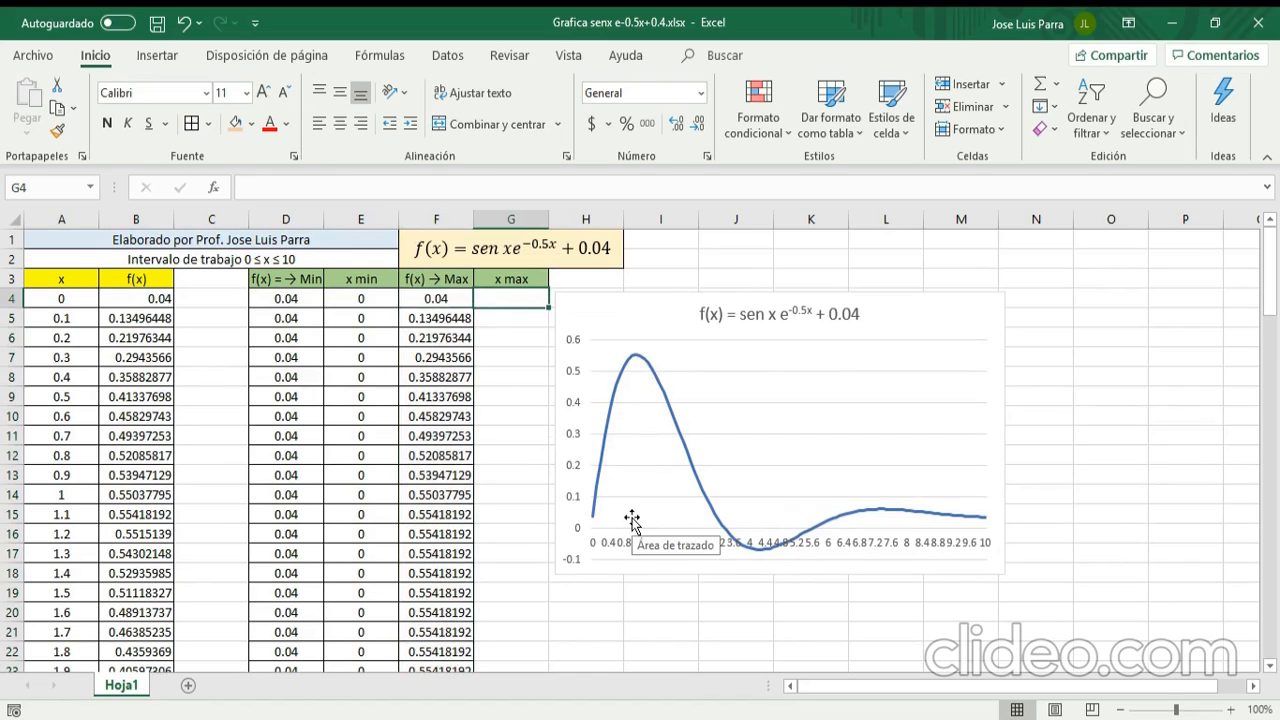
type("=")
key("Left")
key("Left")
key("Left")
key("Left")
key("Left")
key("Left")
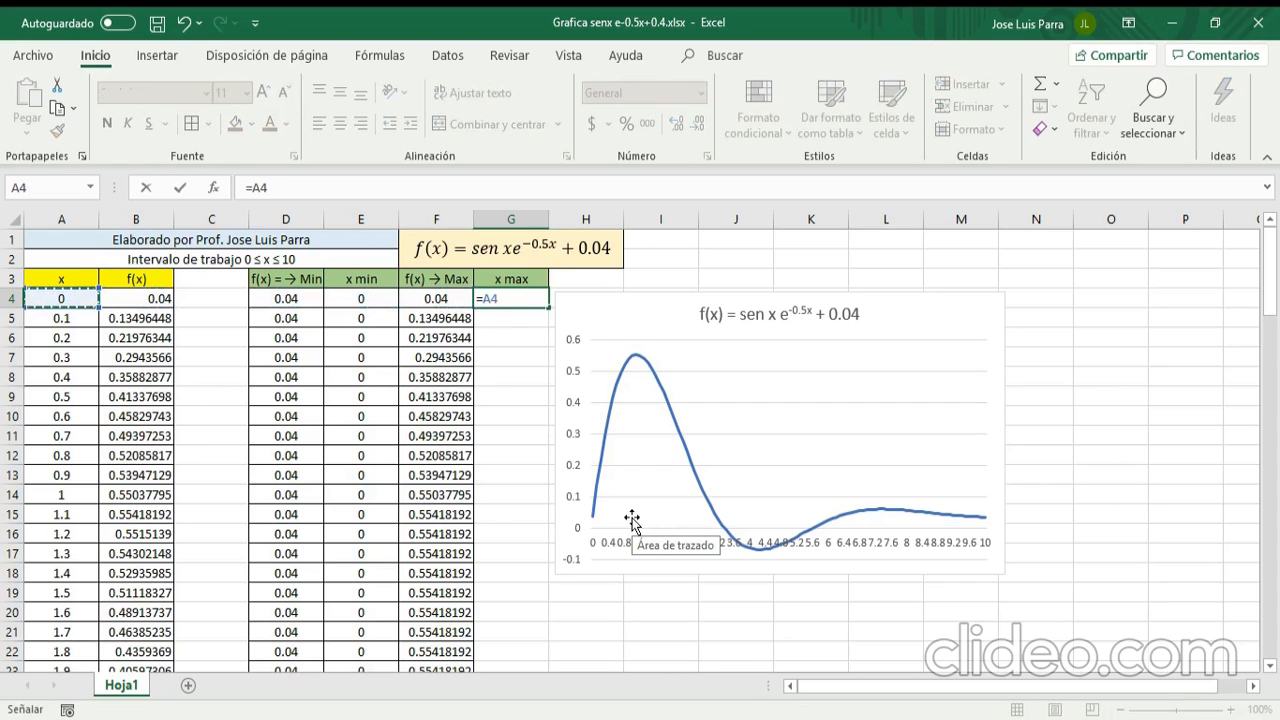
key("Return")
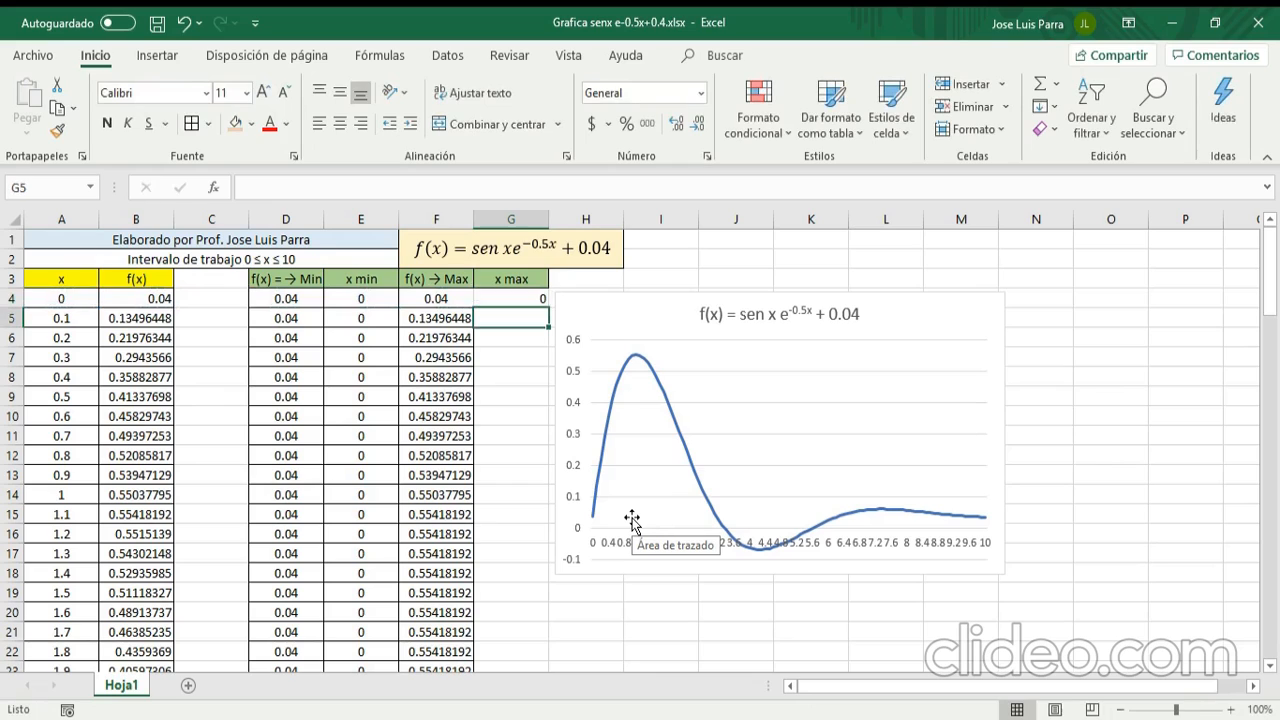
Step: Enter the formula =SI(B5>F4,A5,G4) in cell G5 to track the x position of the running maximum
key("Up")
key("Down")
type("=")
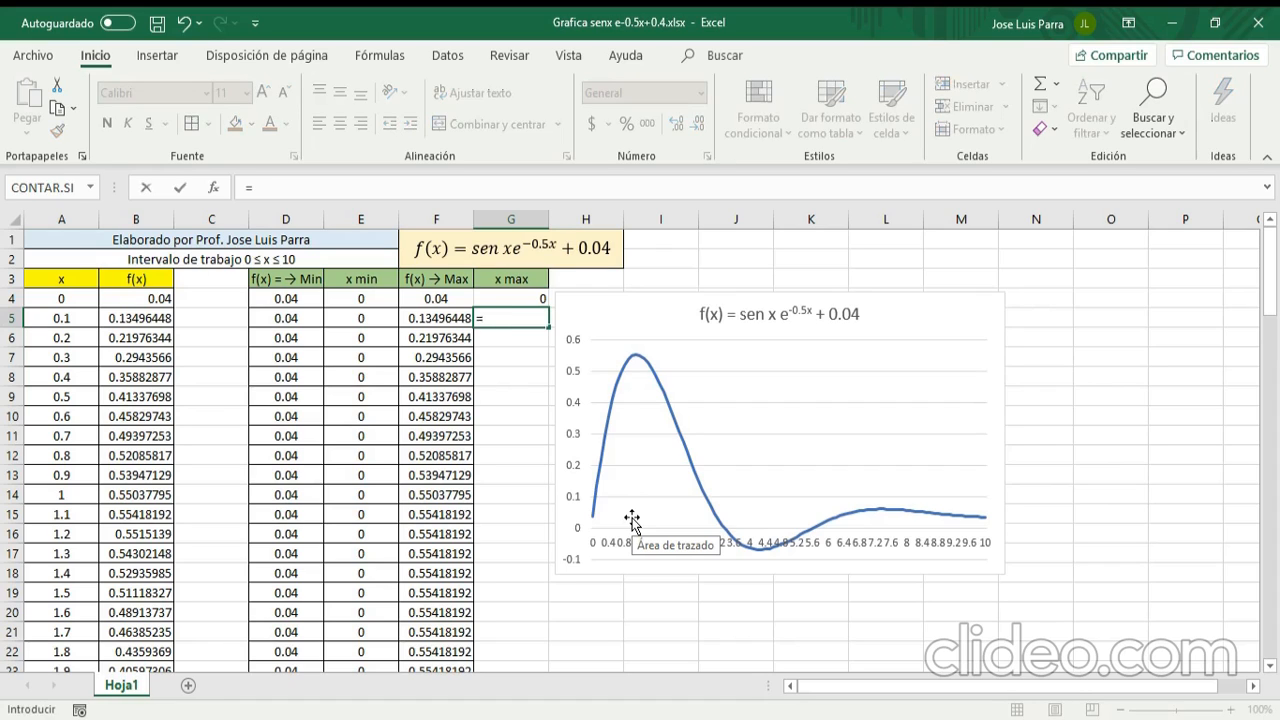
type("S")
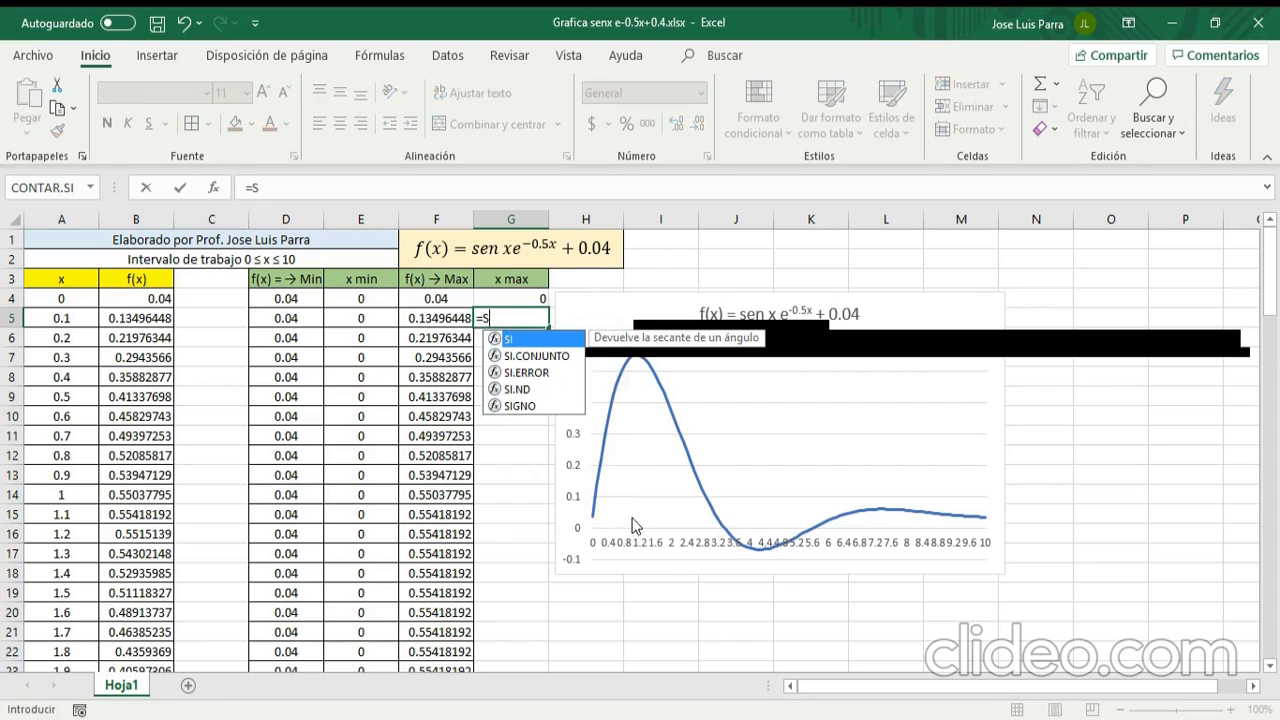
type("I(")
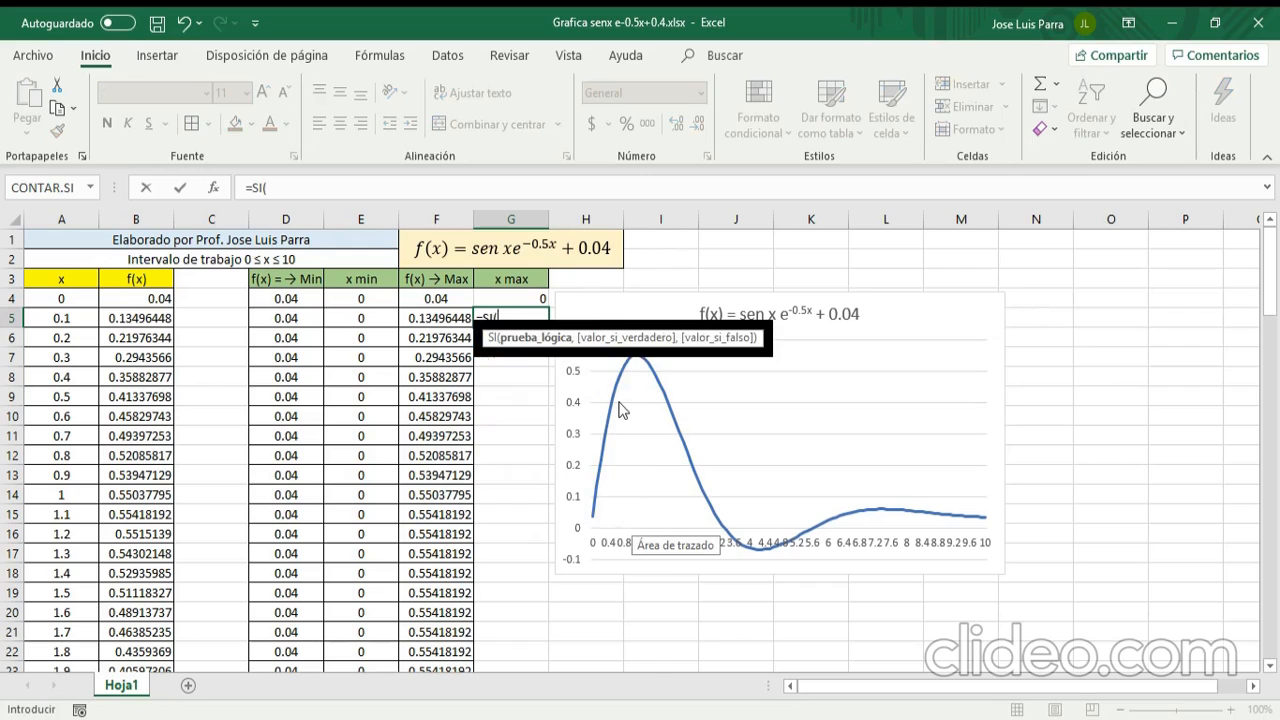
left_click(126, 318)
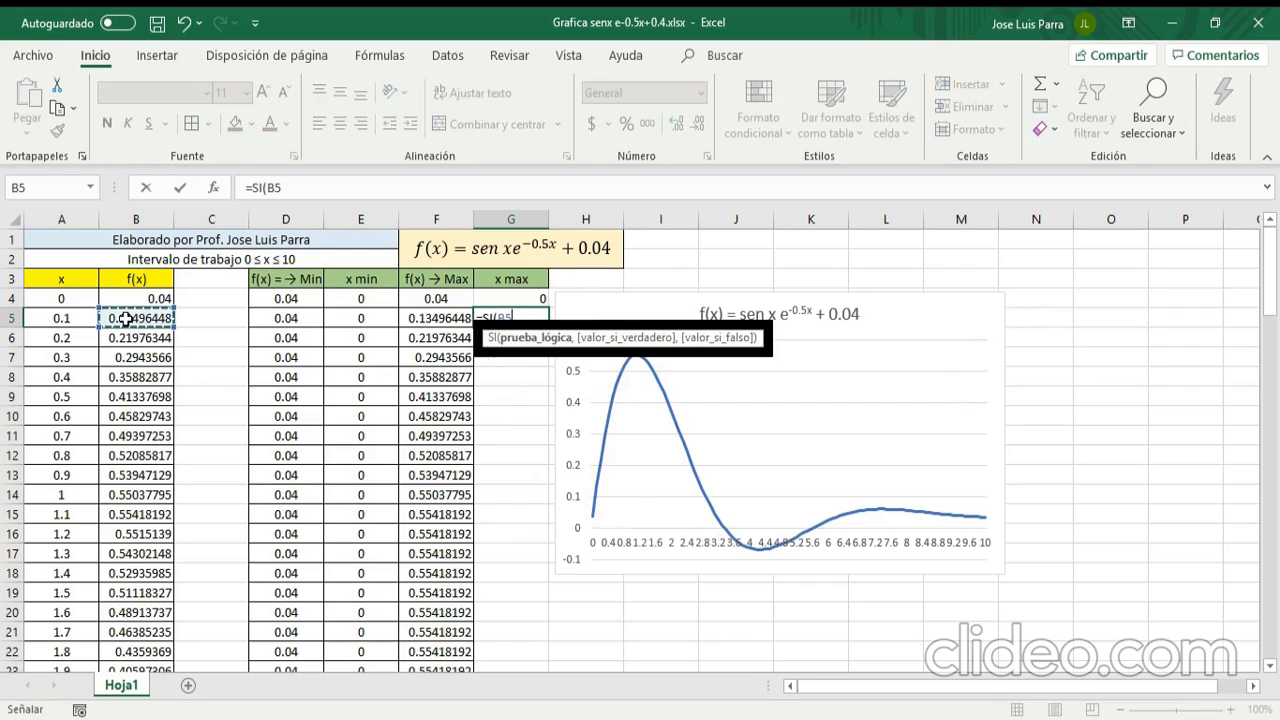
type(">")
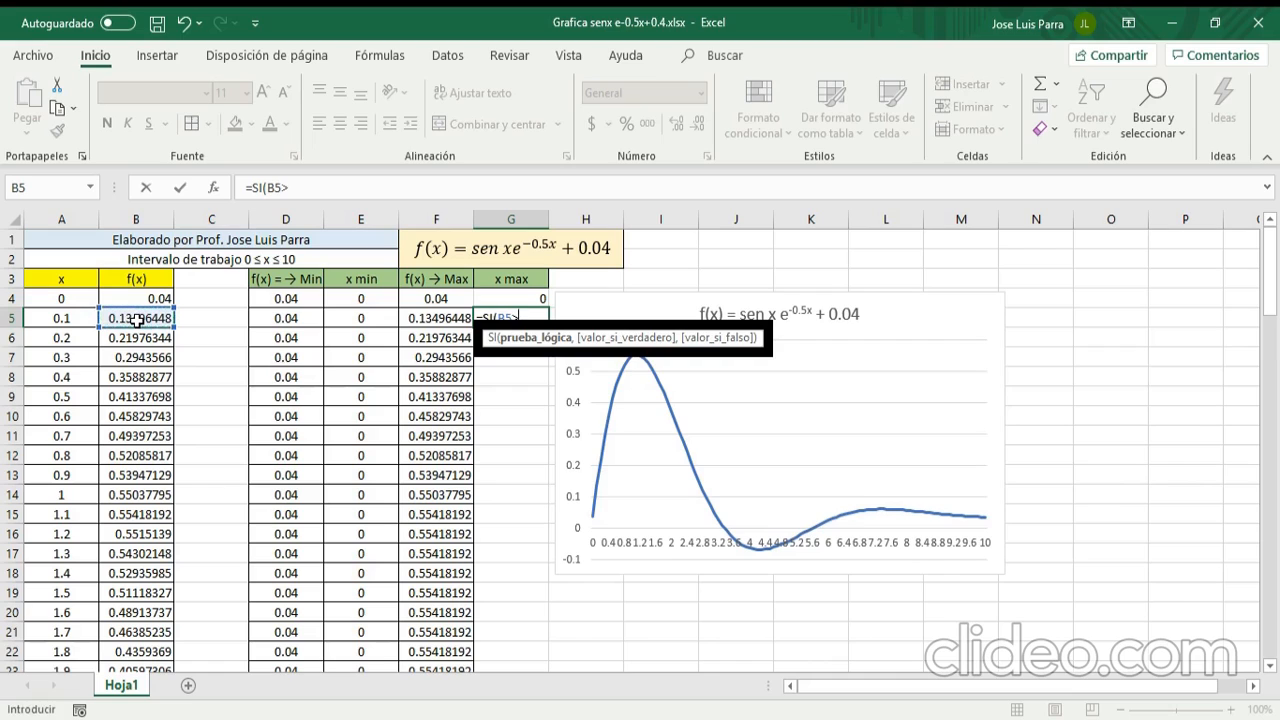
left_click(440, 300)
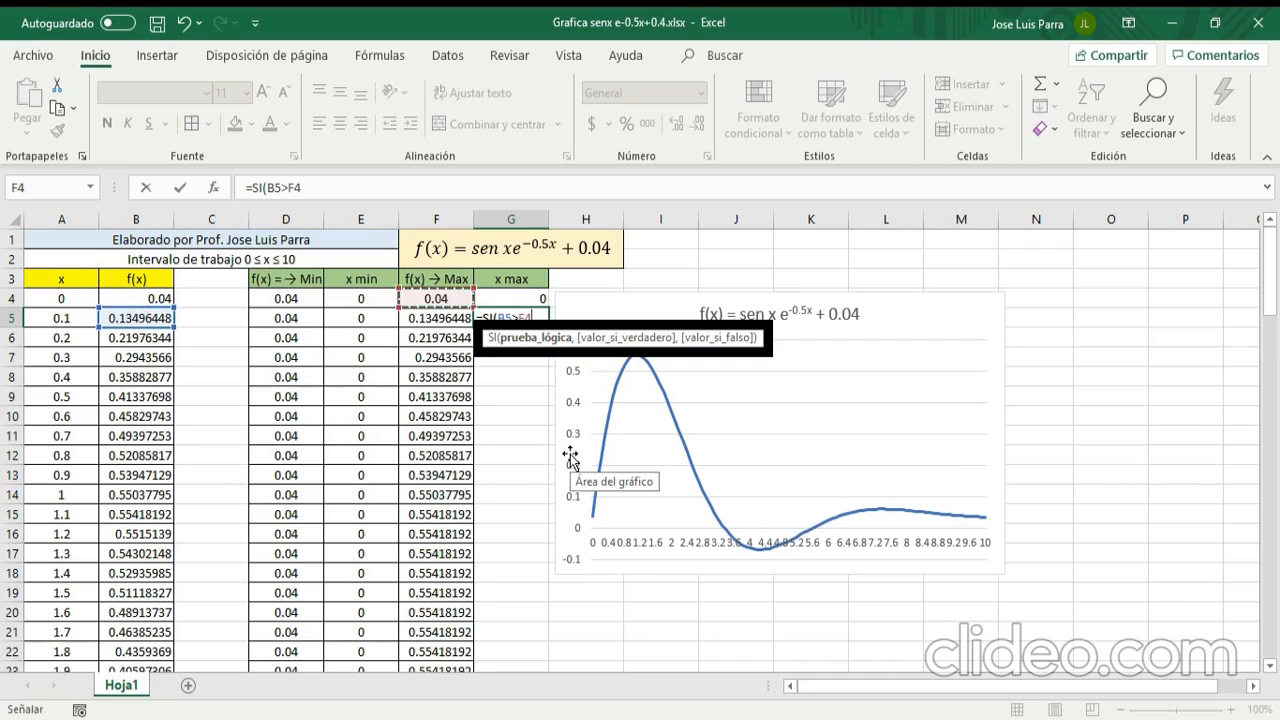
type(",")
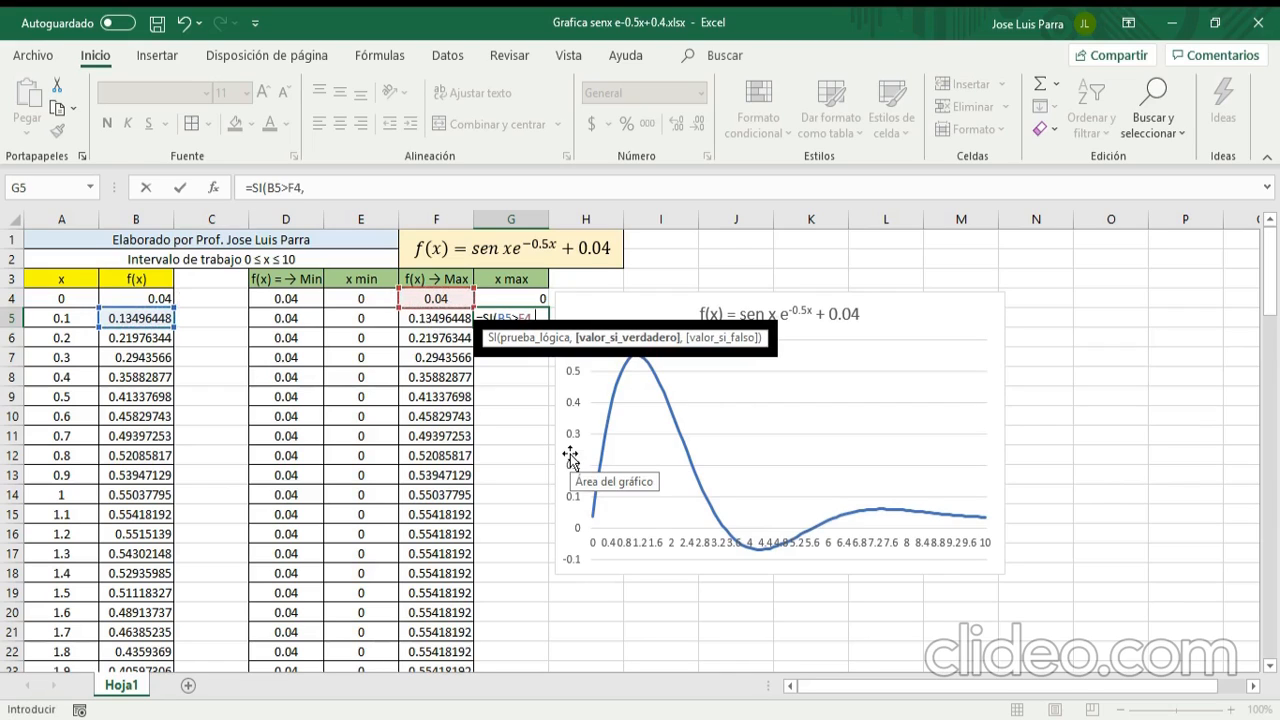
left_click(66, 317)
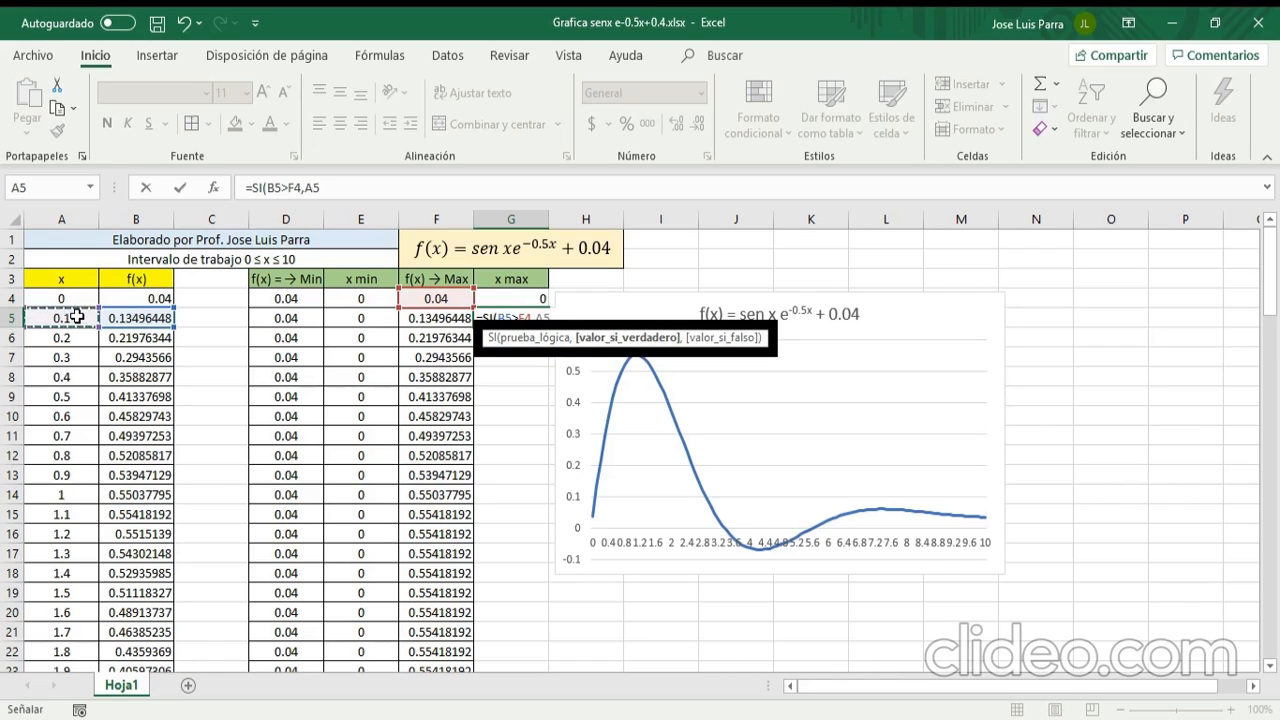
type(",")
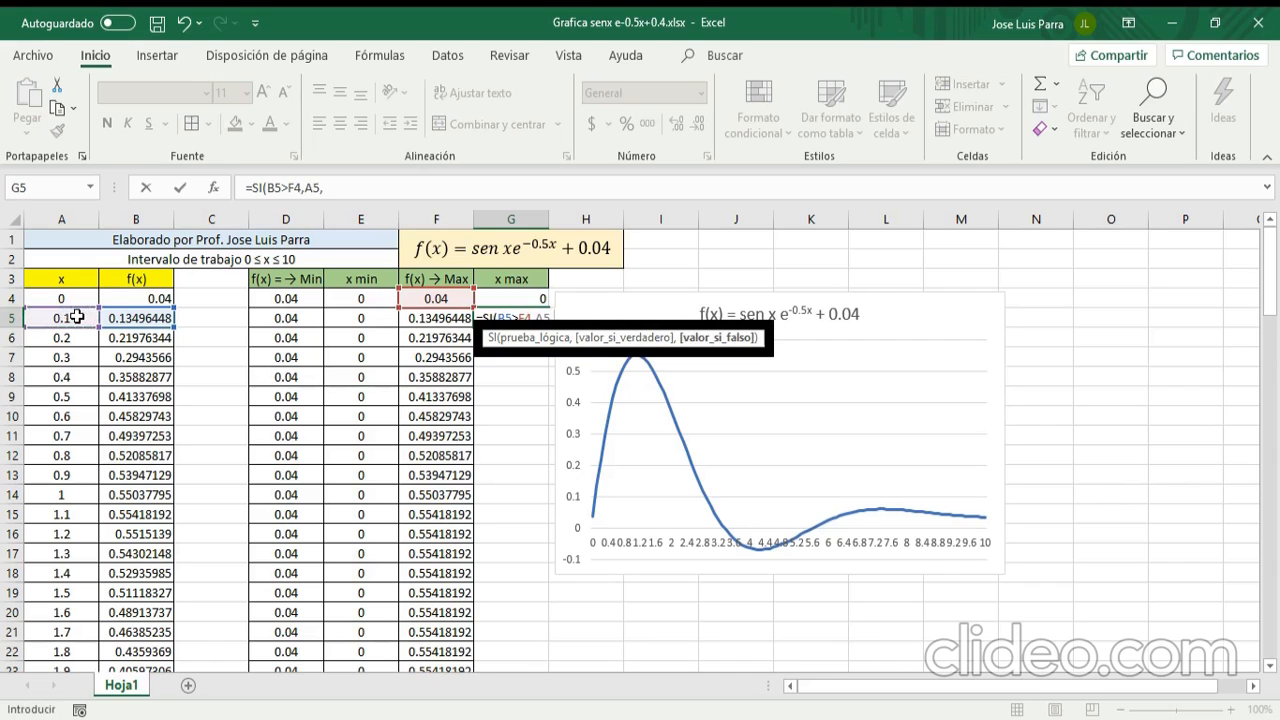
left_click(509, 295)
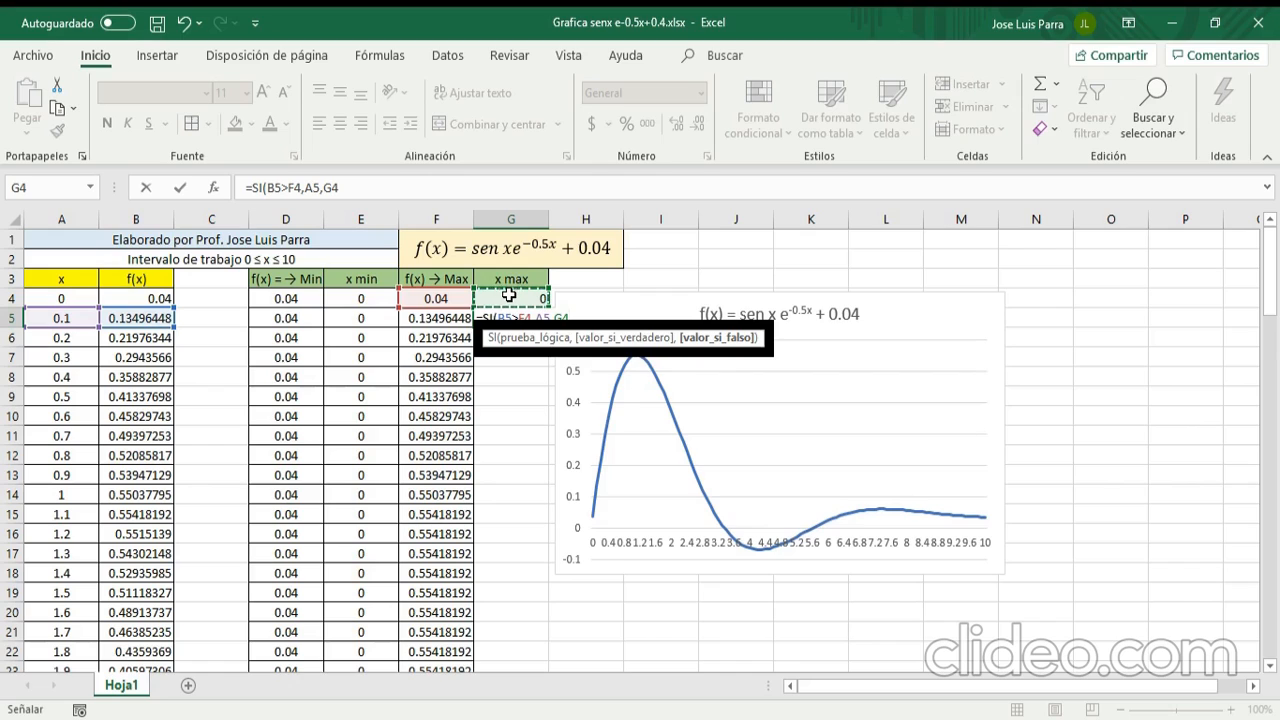
type(")")
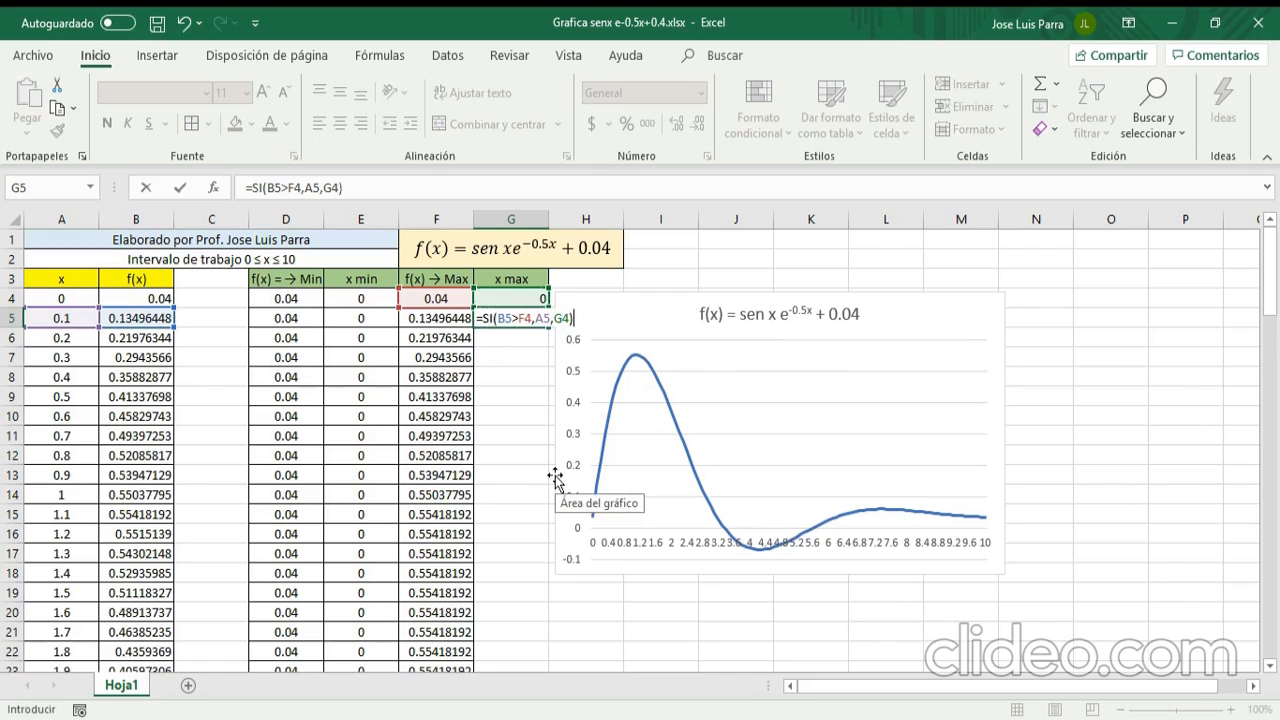
key("ctrl+Return")
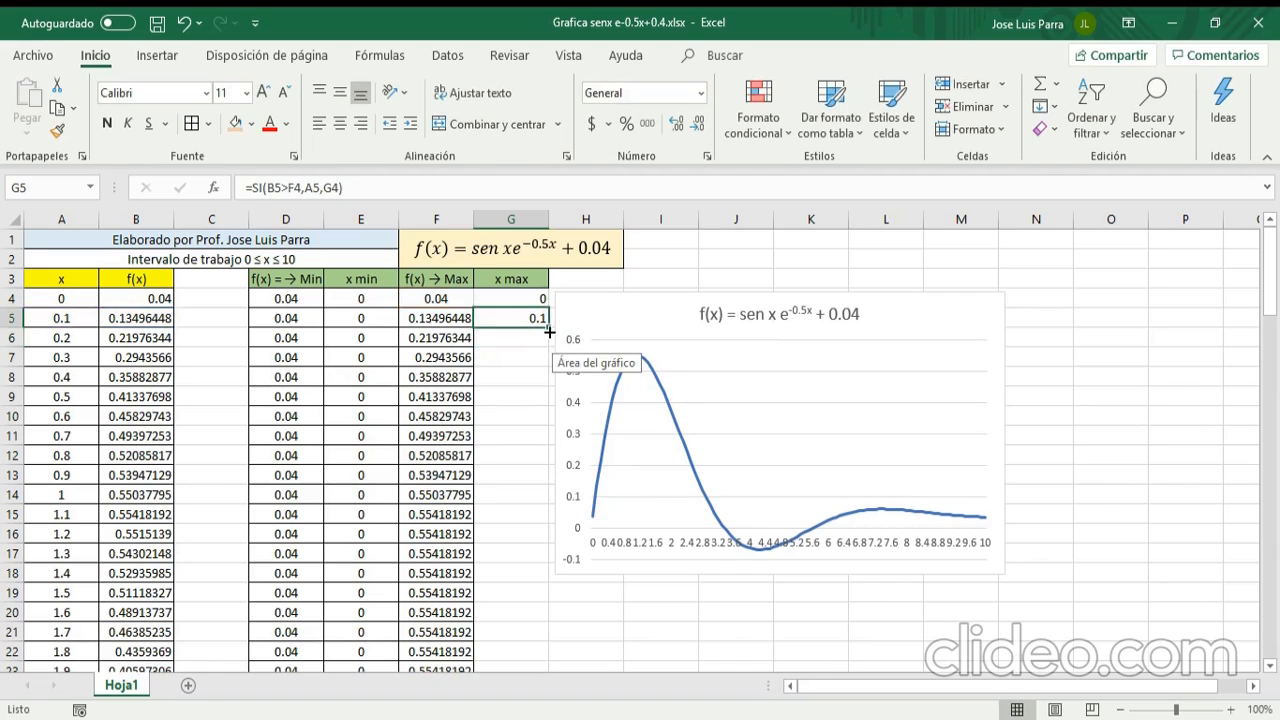
Step: Fill the x max formula from G5 down to G104, then center the values in G4:G104 with cell borders
left_click_drag(550, 327, 538, 446)
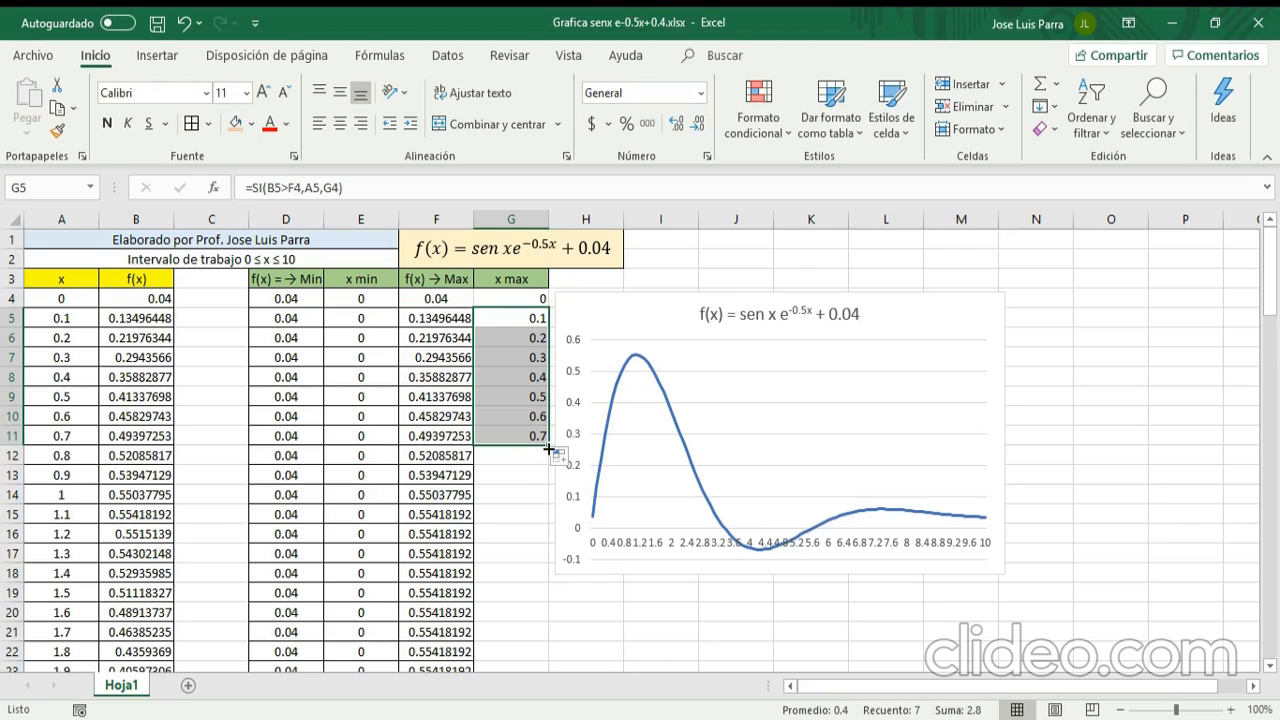
left_click_drag(550, 444, 544, 549)
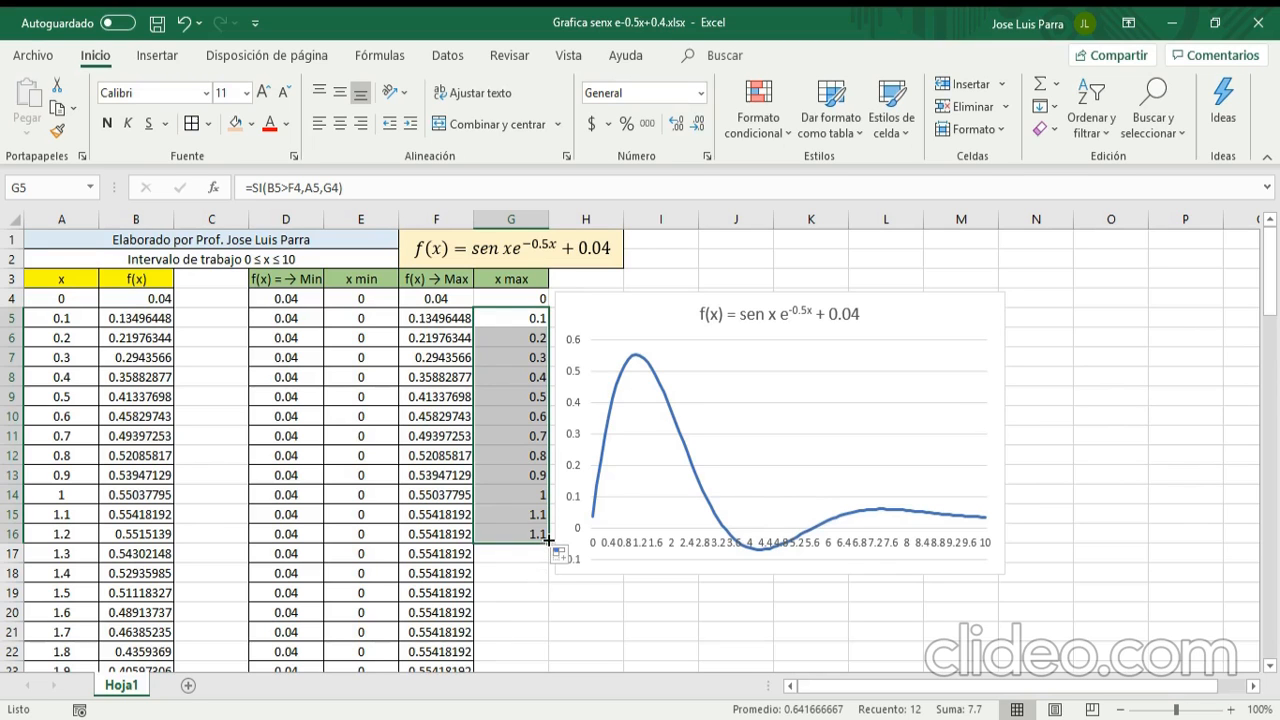
left_click_drag(548, 547, 545, 606)
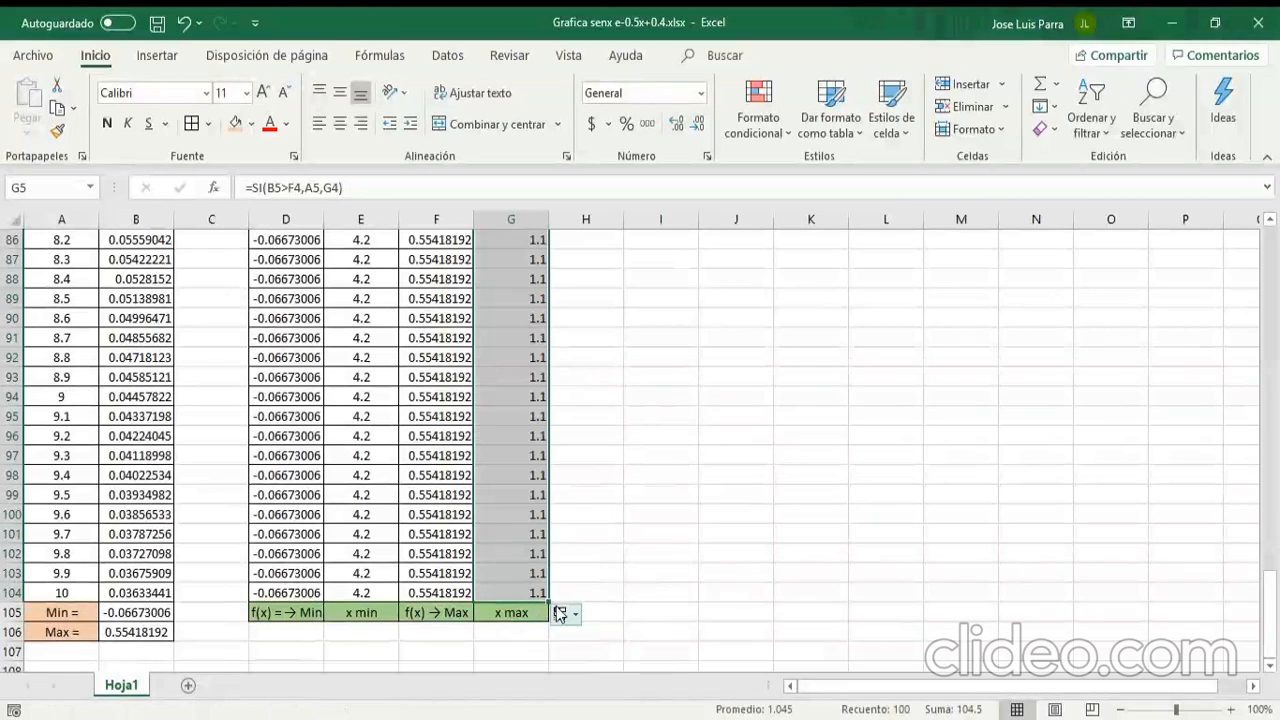
left_click(340, 123)
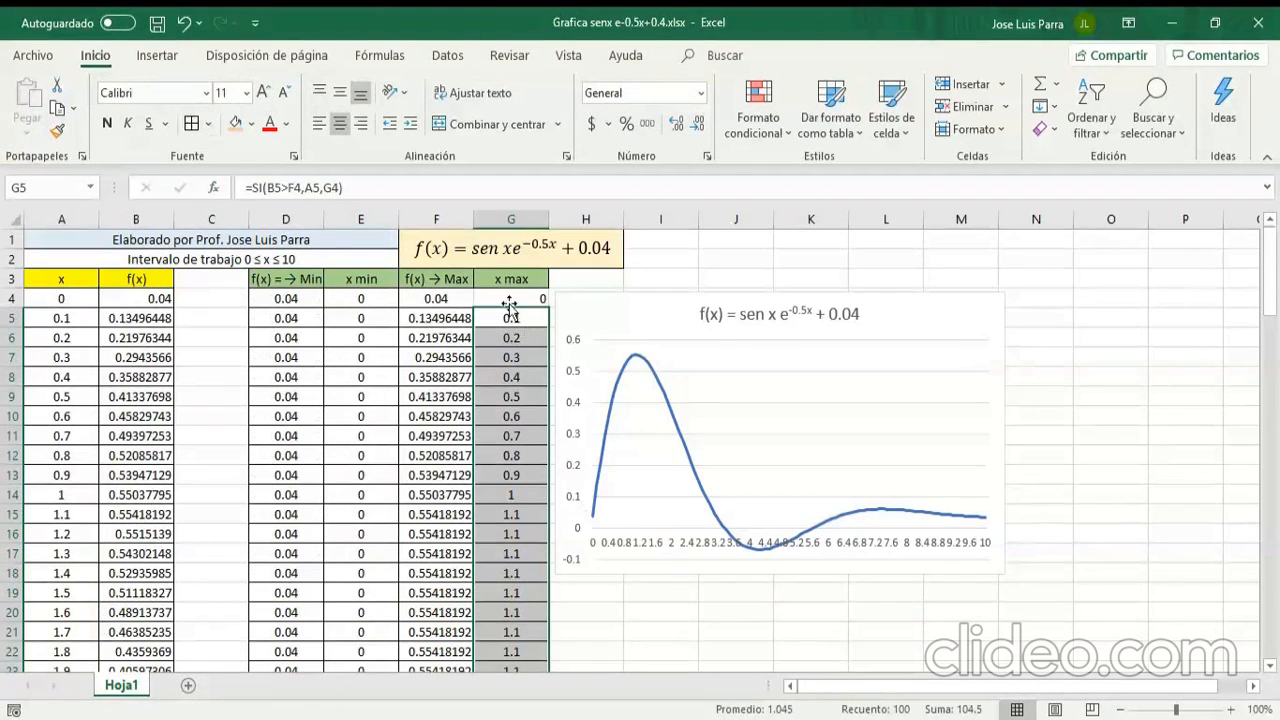
left_click(521, 297)
left_click(340, 123)
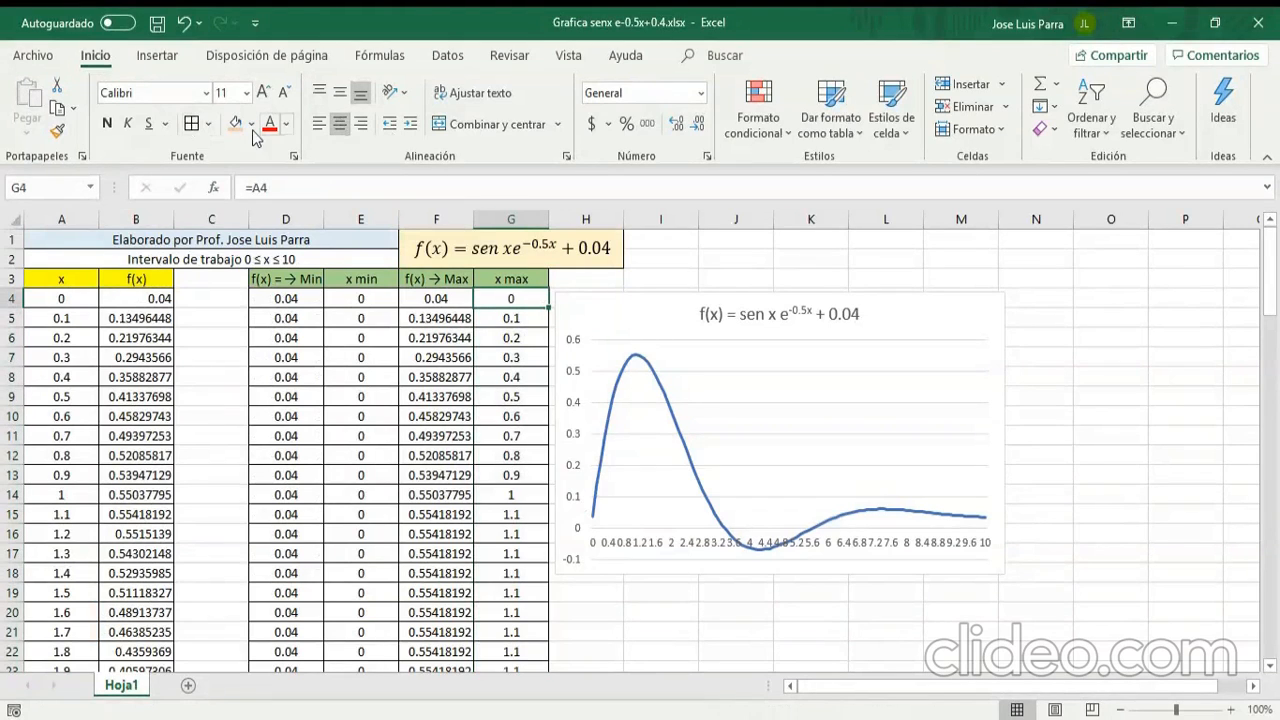
Step: Review the minimum and maximum columns down to row 106, and select A15:B15 to check the maximum against the original table
scroll(650, 530, "down", 20)
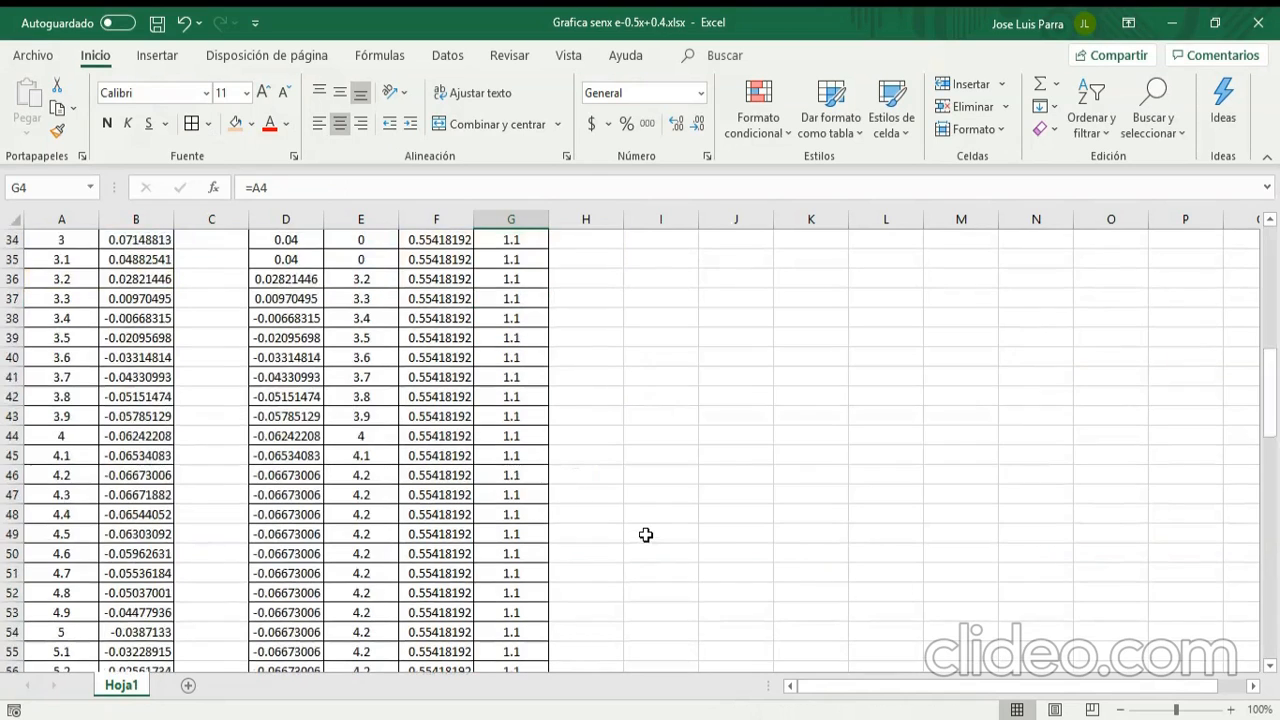
scroll(646, 525, "down", 7)
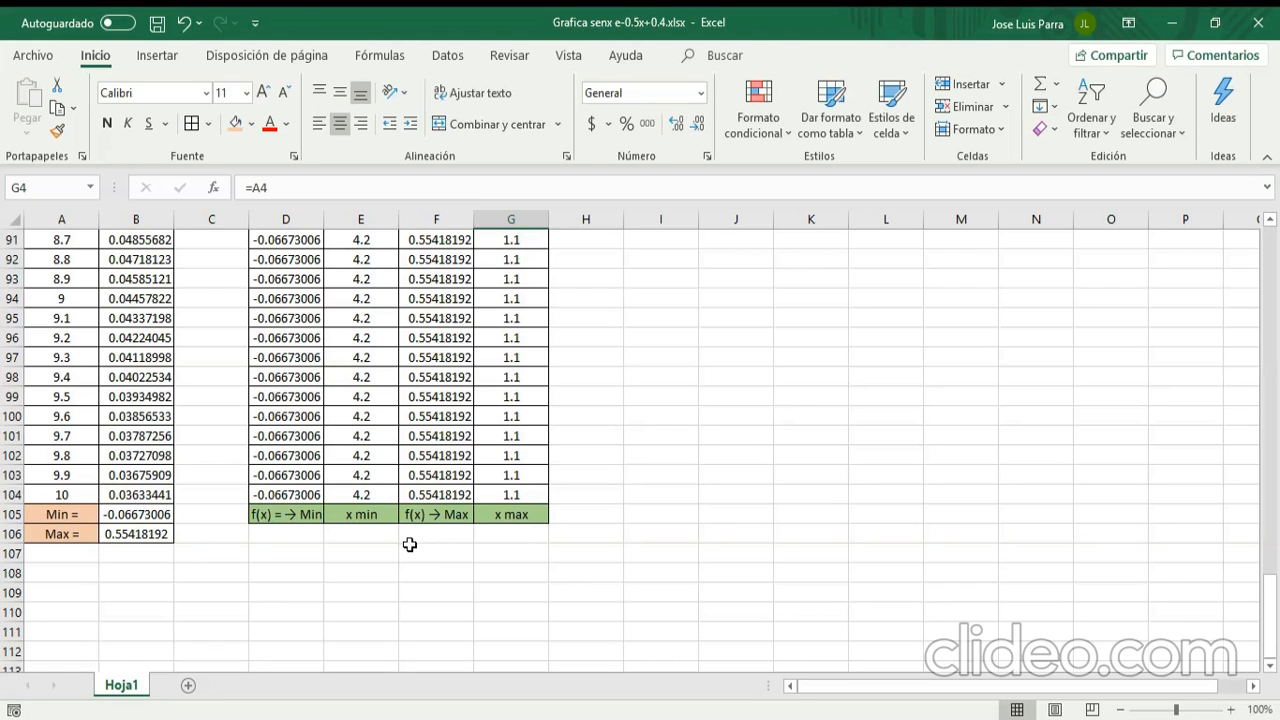
scroll(416, 545, "up", 20)
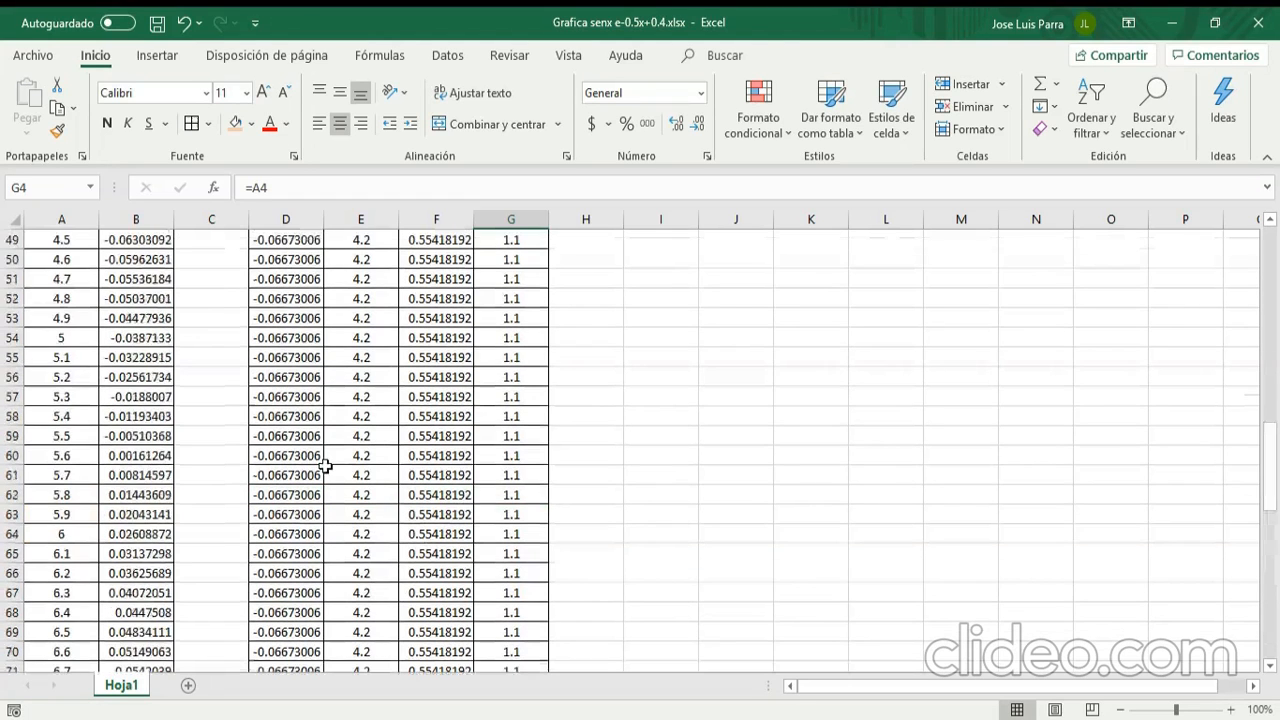
scroll(310, 452, "up", 3)
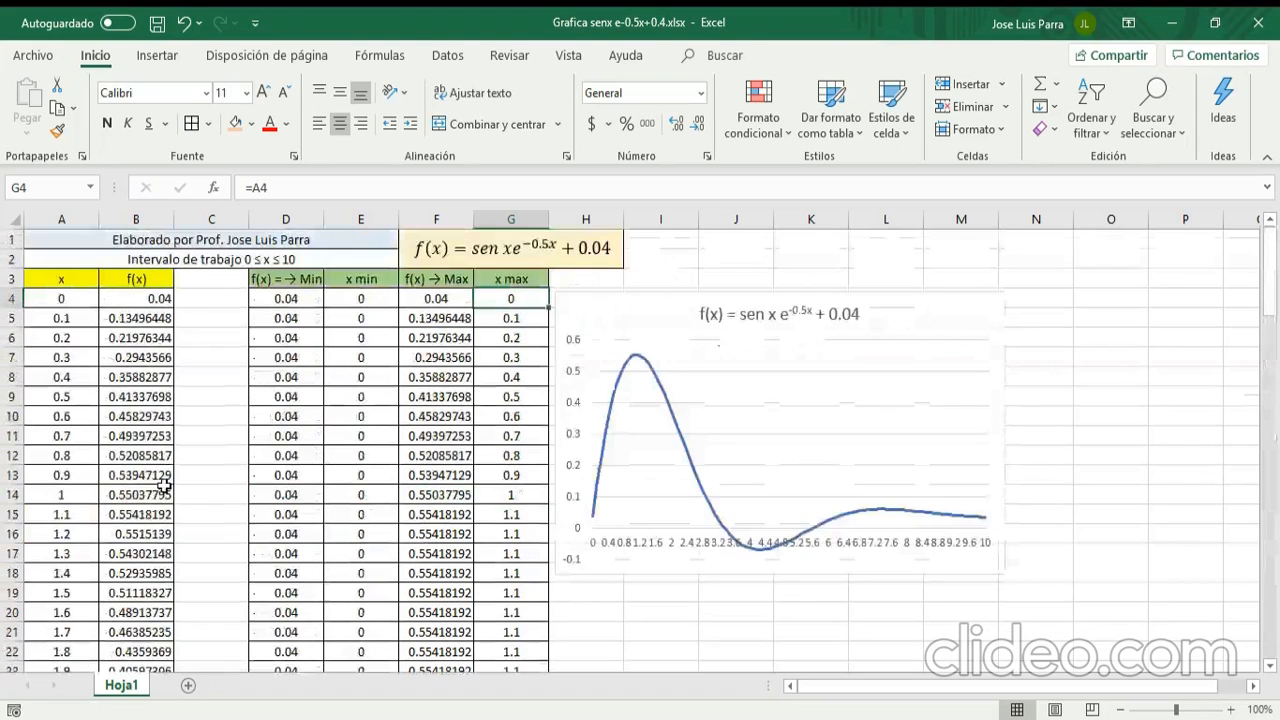
left_click_drag(76, 514, 128, 511)
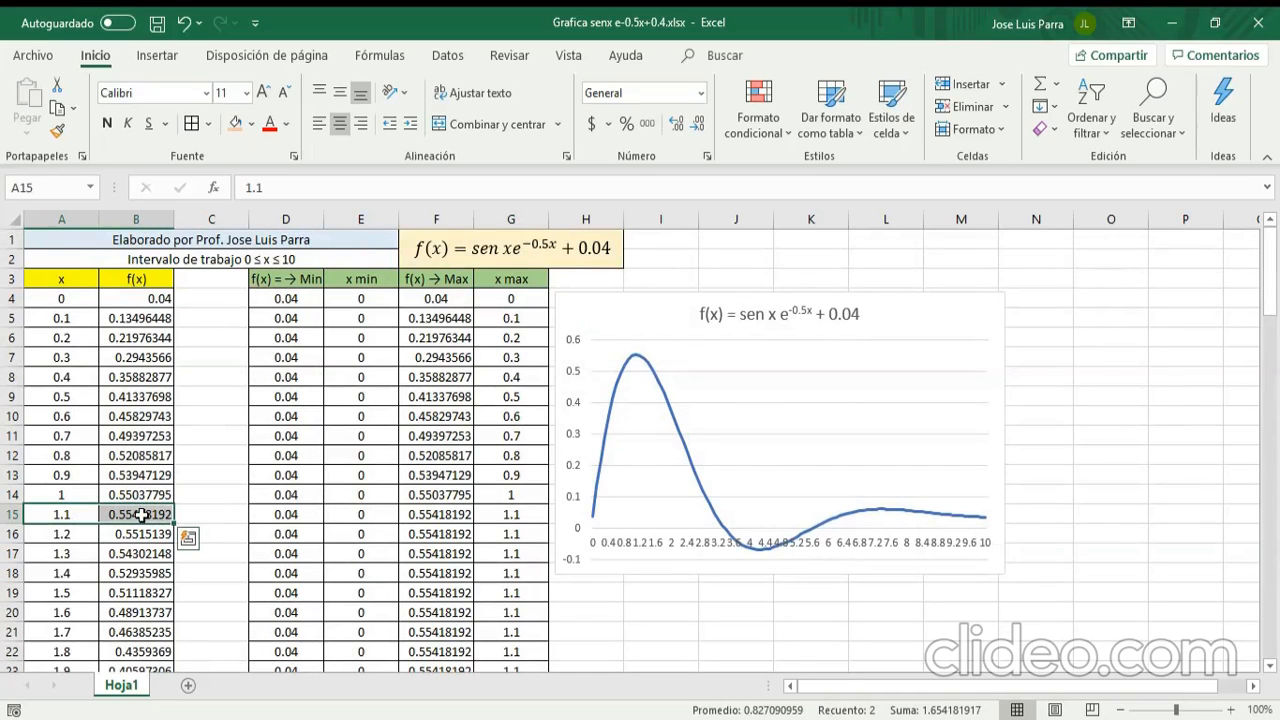